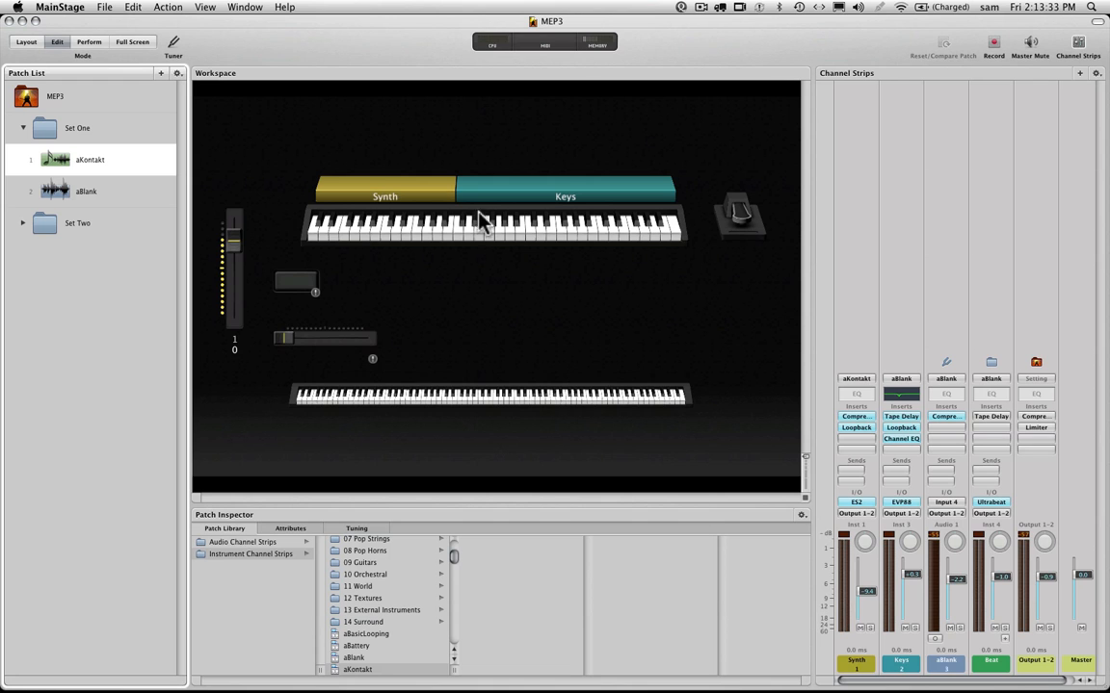
# Create a new concert from the BlankStarter template
pyautogui.click(106, 7)
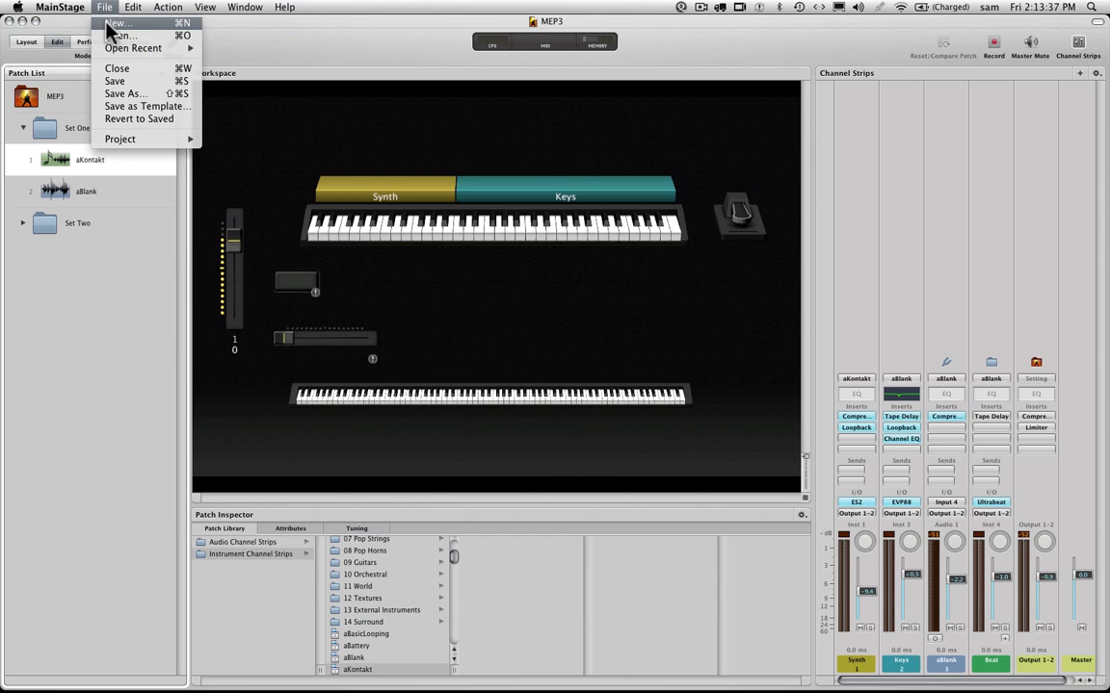
pyautogui.click(108, 24)
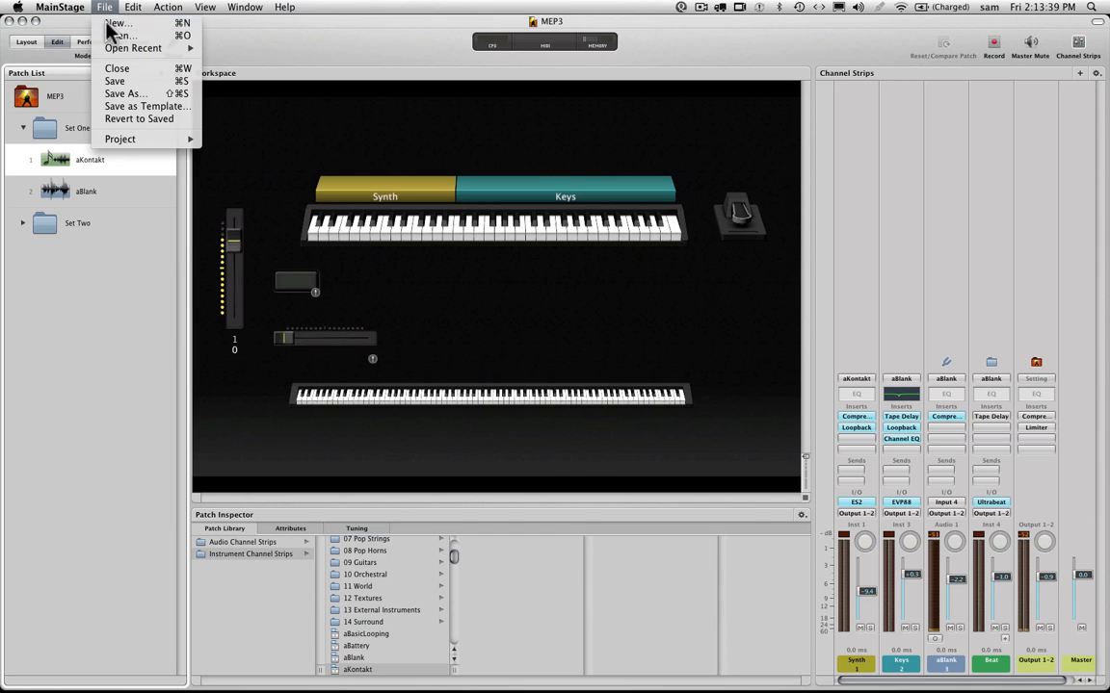
pyautogui.click(643, 238)
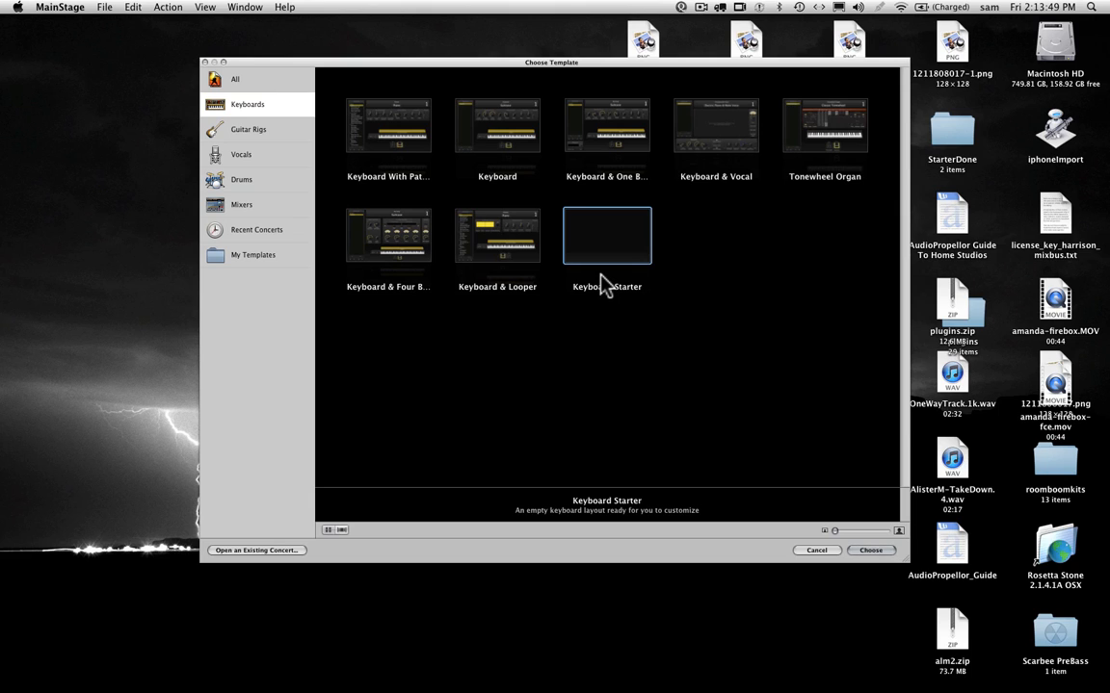
pyautogui.click(263, 84)
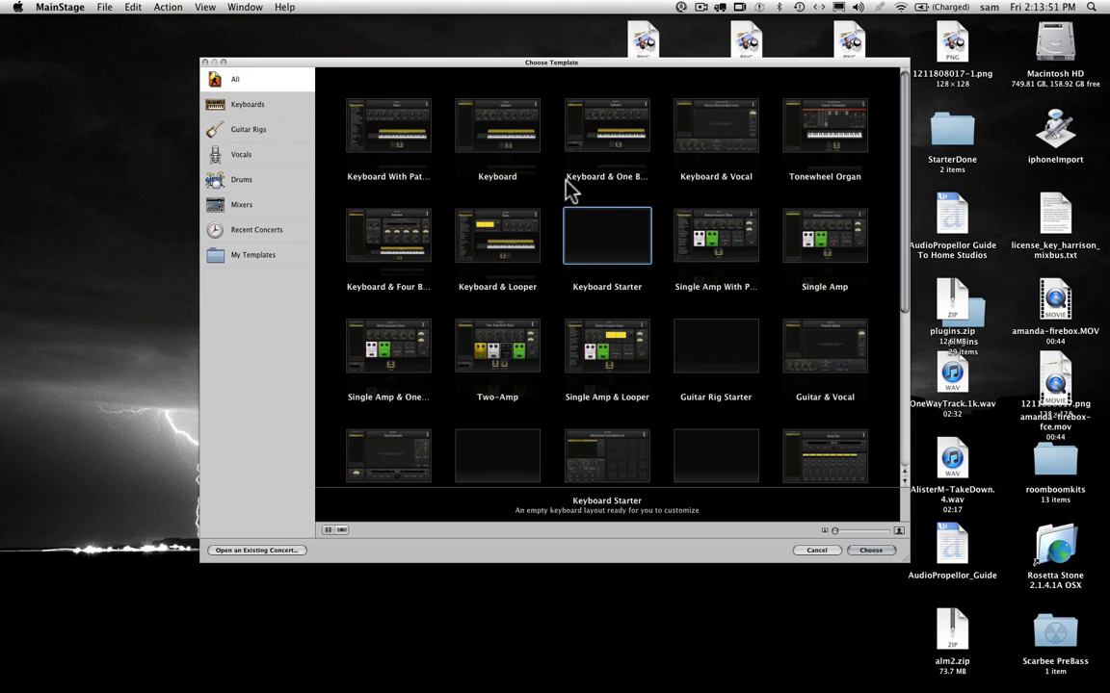
pyautogui.click(906, 204)
pyautogui.moveTo(906, 204); pyautogui.dragTo(903, 310)
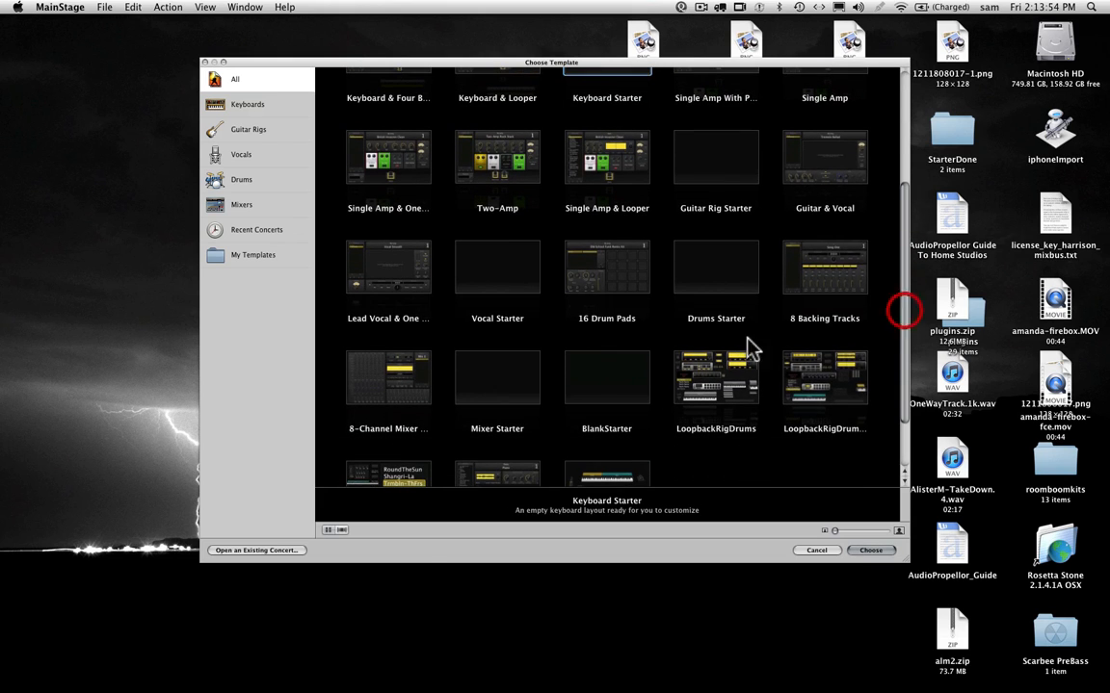
pyautogui.click(605, 397)
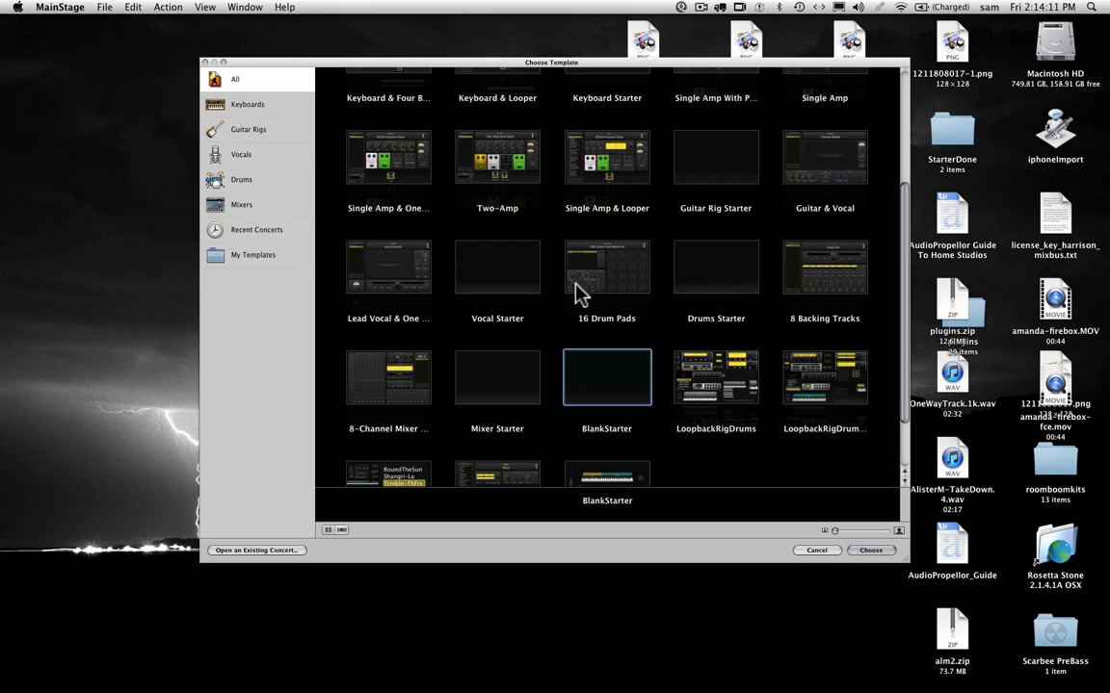
pyautogui.click(856, 558)
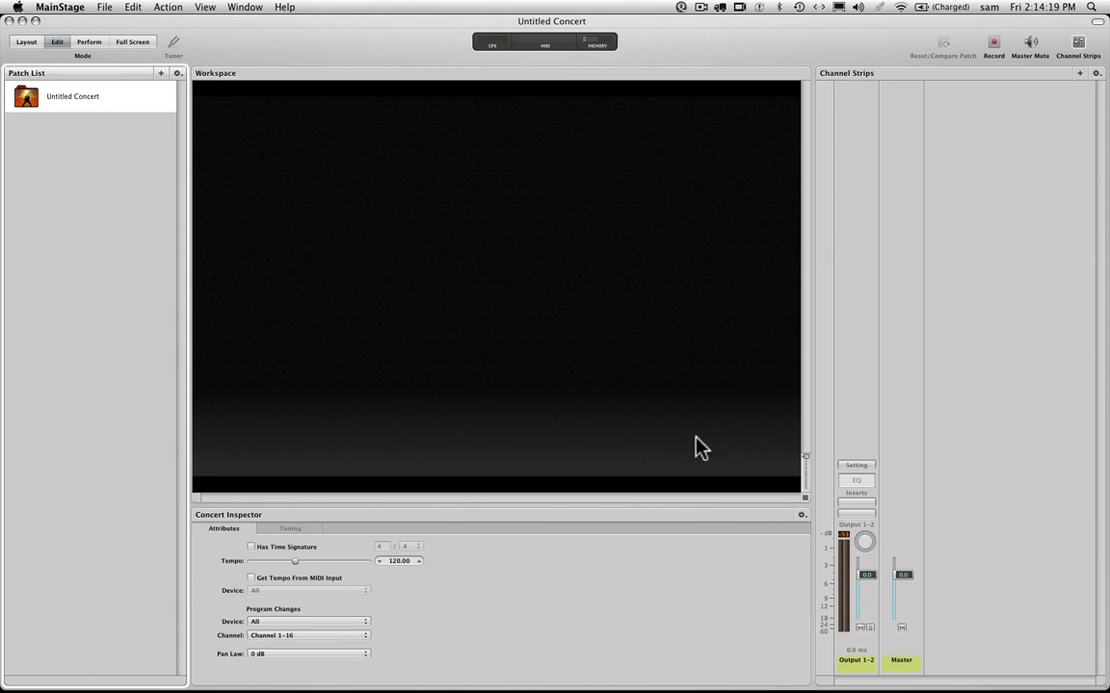
# Save the untitled concert as MSE3 in the MainStage Essentials folder
pyautogui.click(66, 92)
pyautogui.click(112, 11)
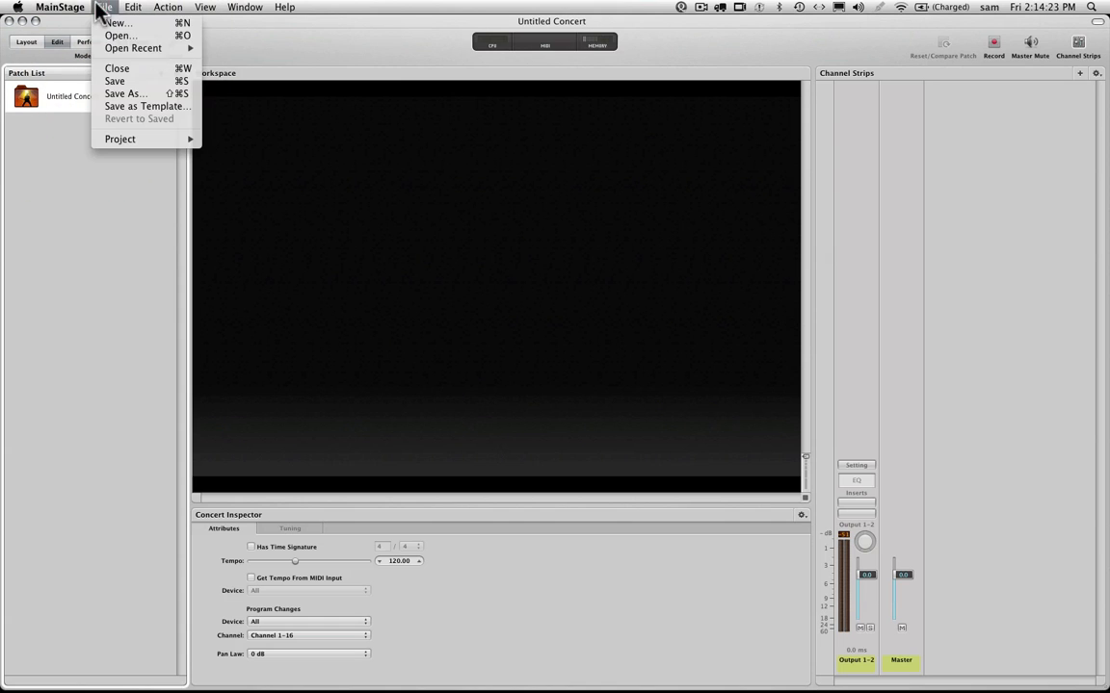
pyautogui.click(120, 91)
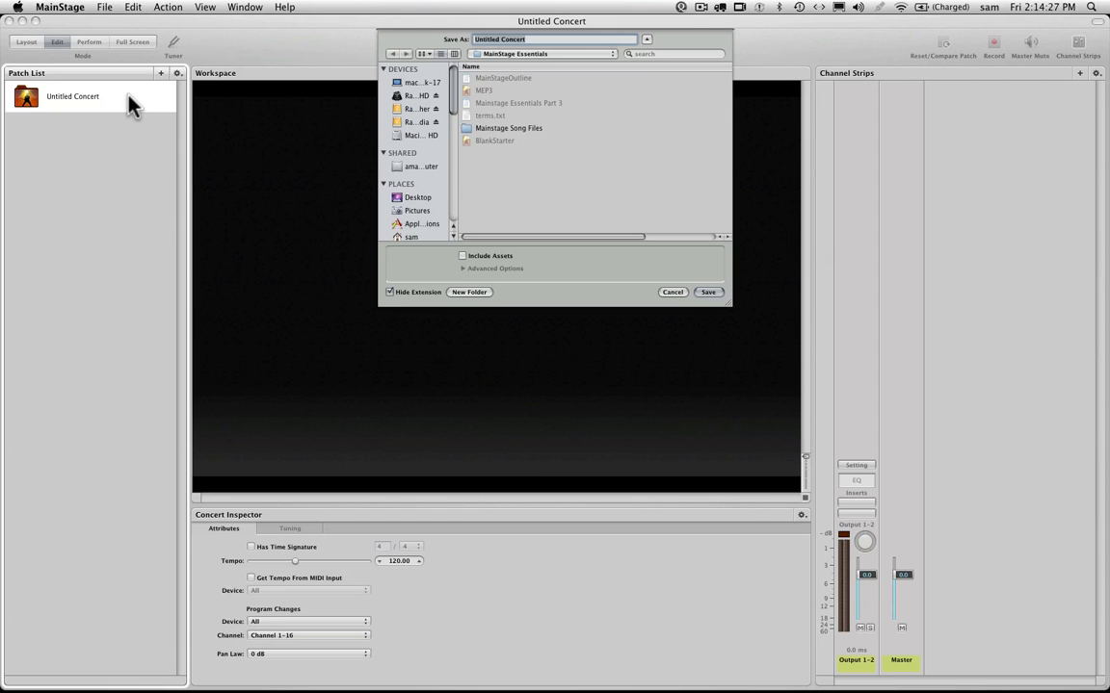
pyautogui.write('MSE')
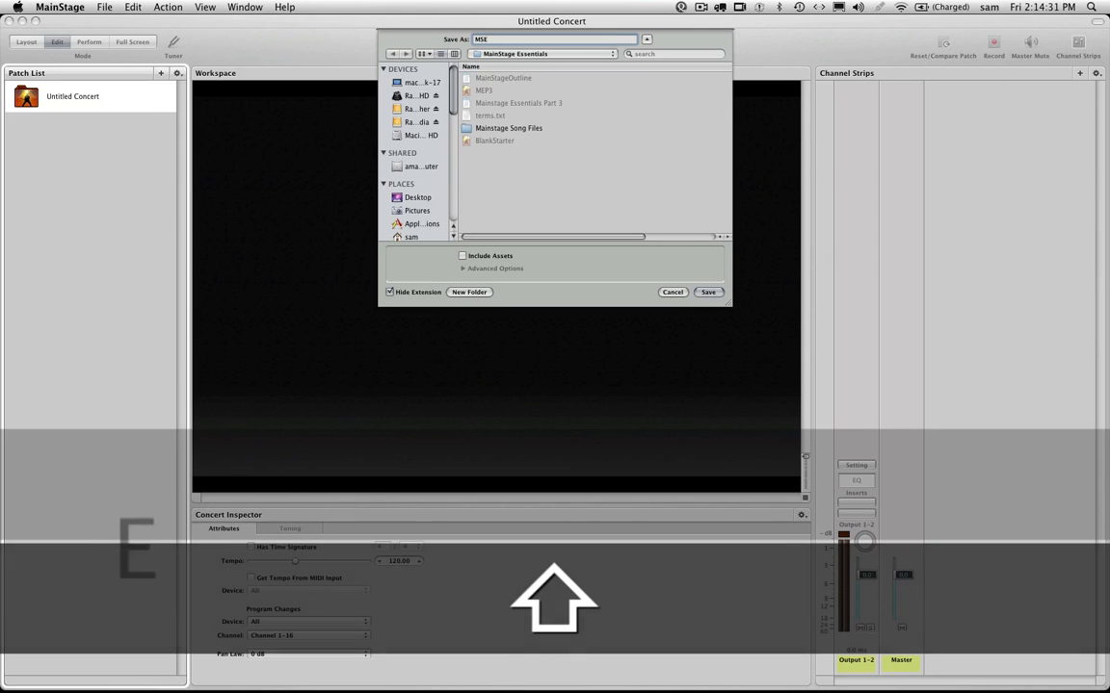
pyautogui.write('3')
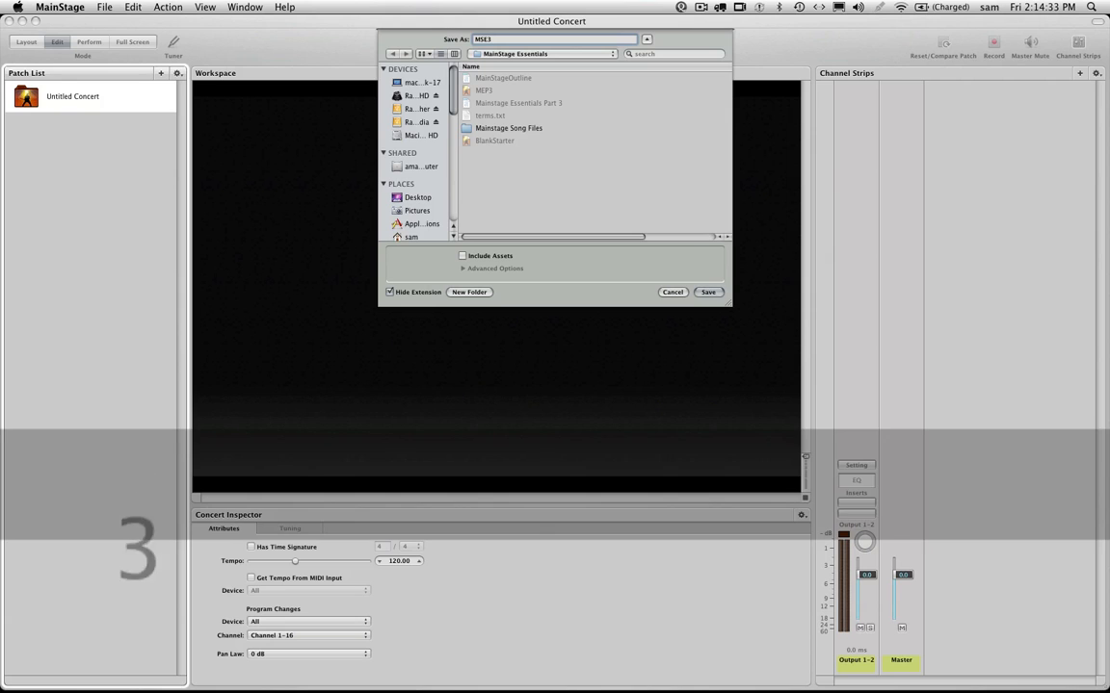
pyautogui.press('Return')
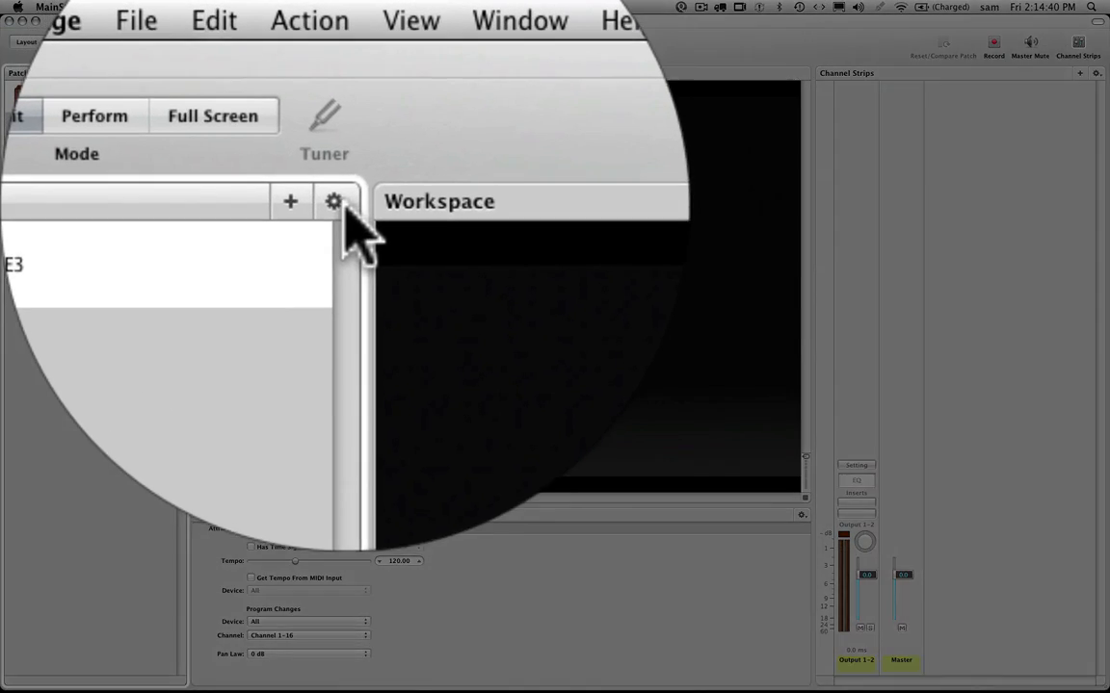
# Add a new set to the MSE3 concert and name it Song1
pyautogui.click(178, 98)
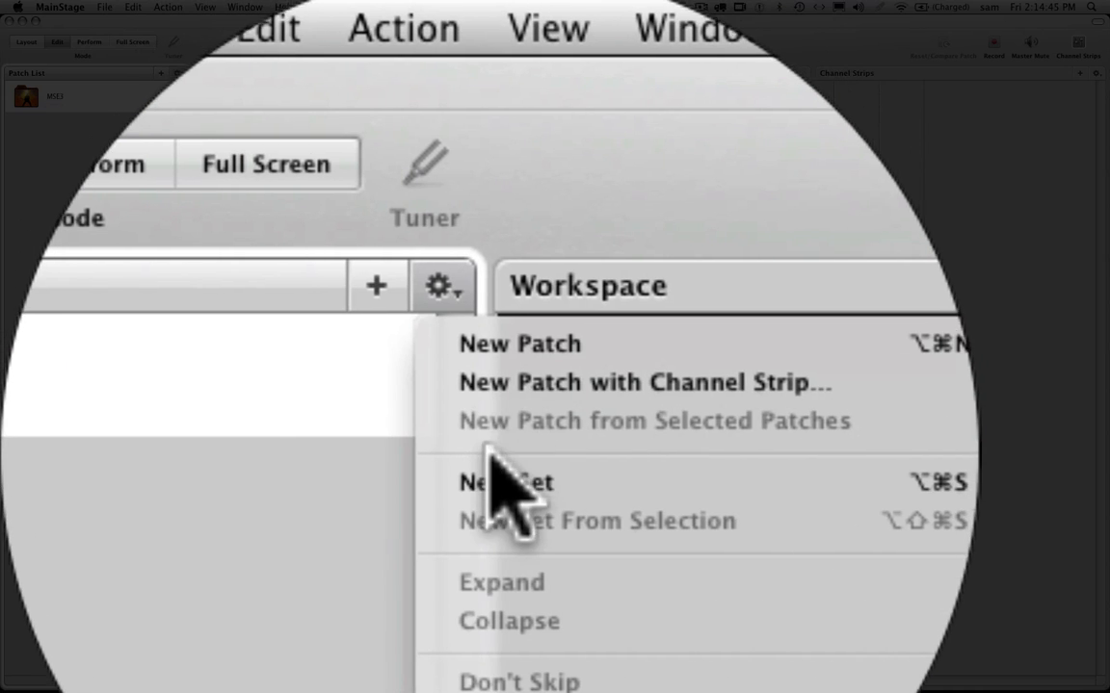
pyautogui.click(532, 483)
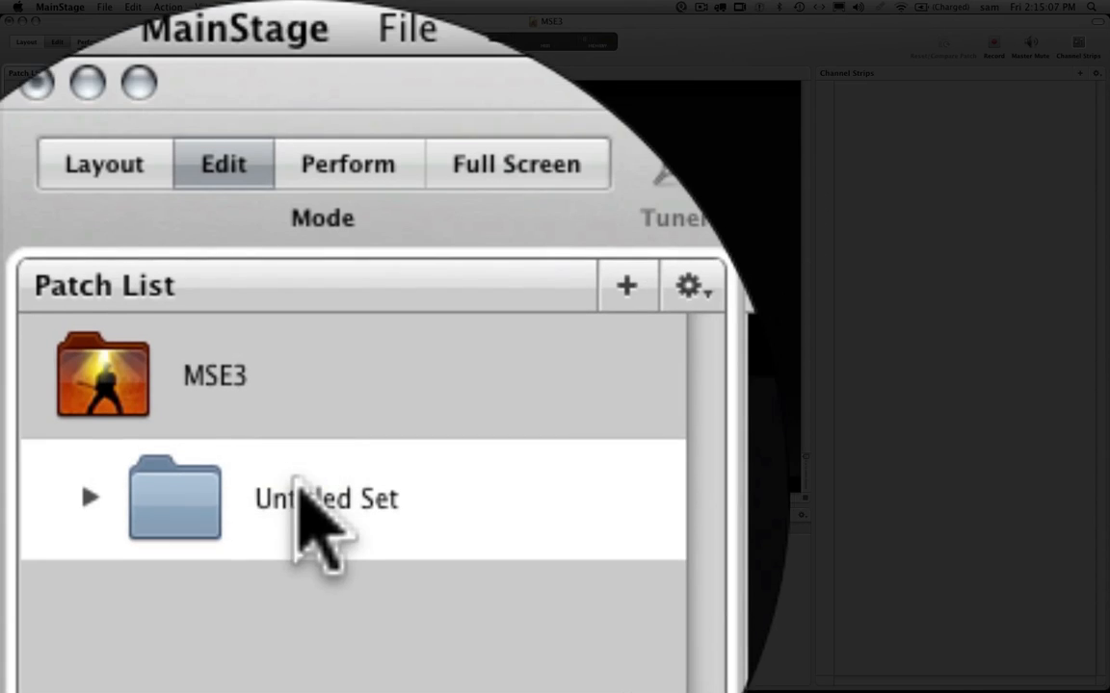
pyautogui.click(311, 486)
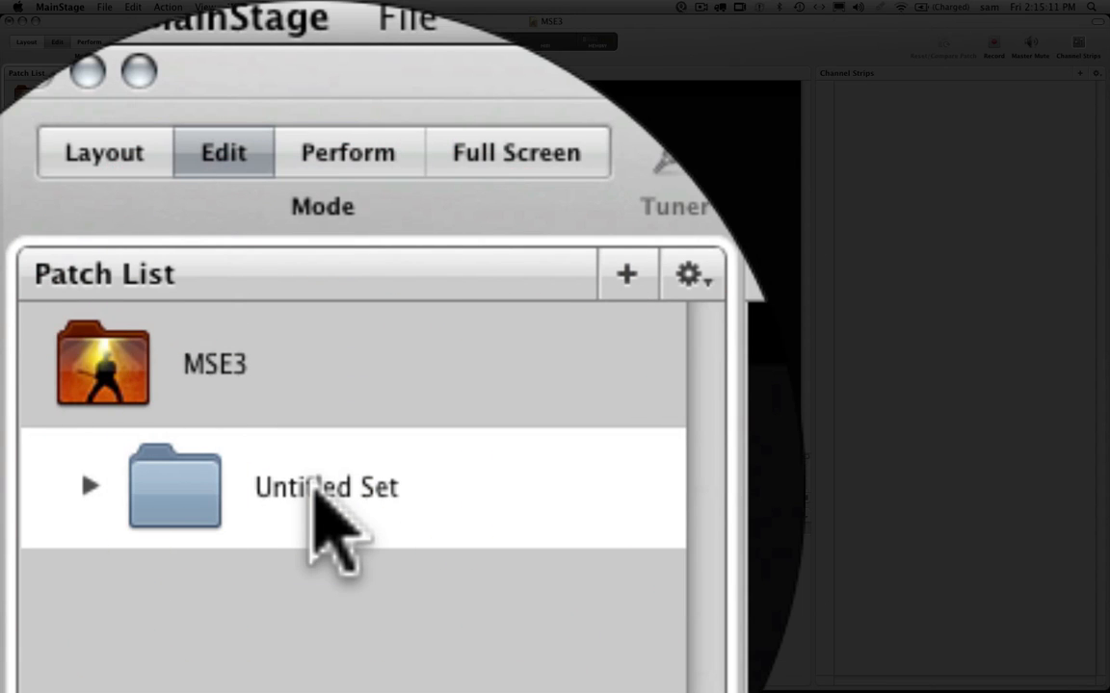
pyautogui.click(313, 487)
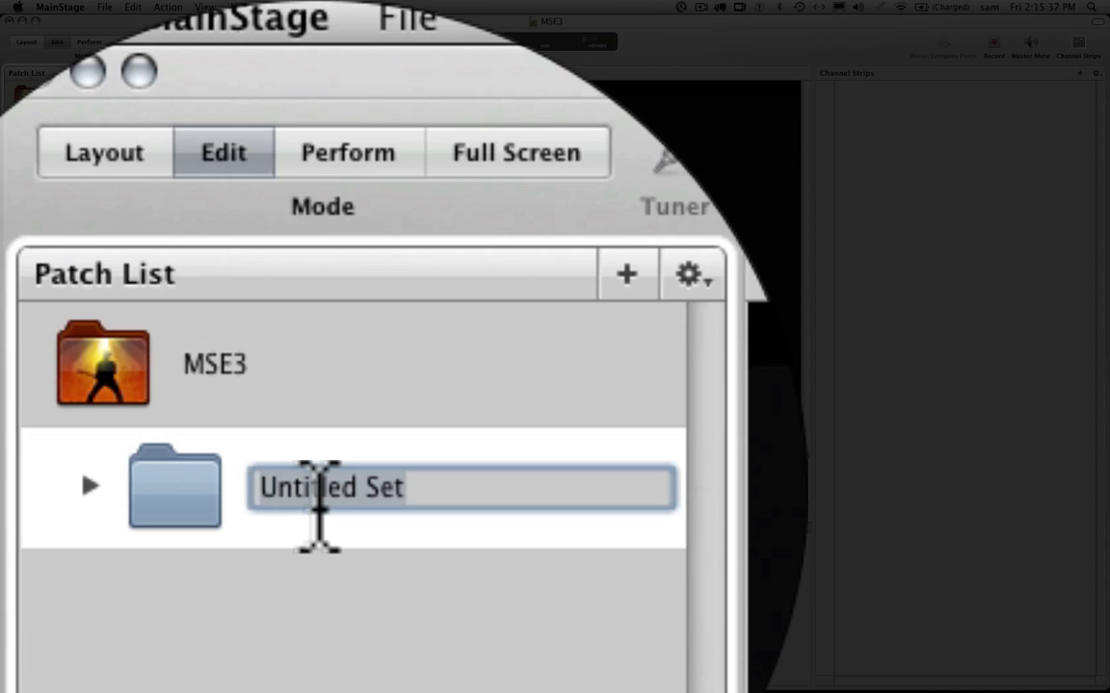
pyautogui.write('Song1')
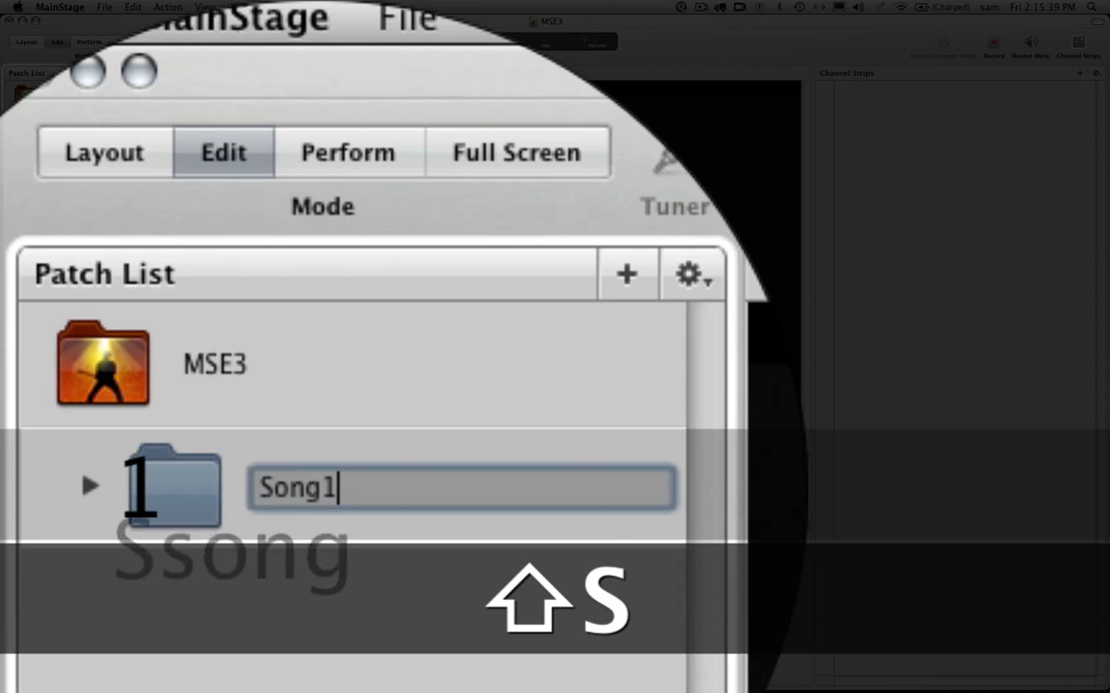
pyautogui.press('Return')
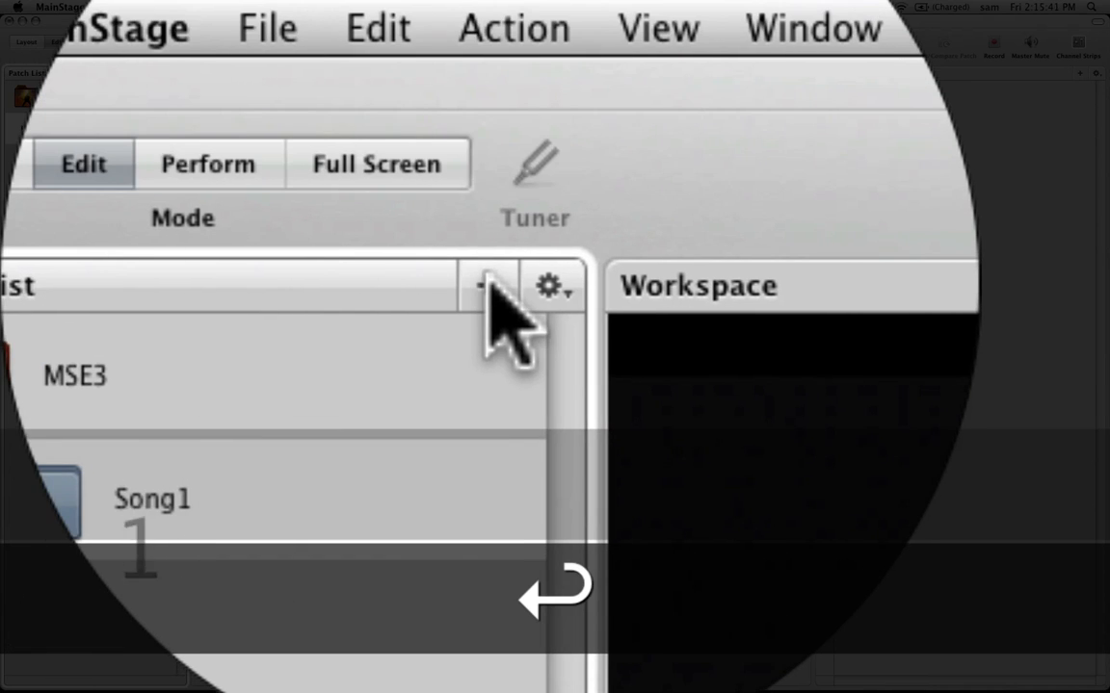
# Add a new patch inside the Song1 set and name it Patch 1
pyautogui.click(626, 275)
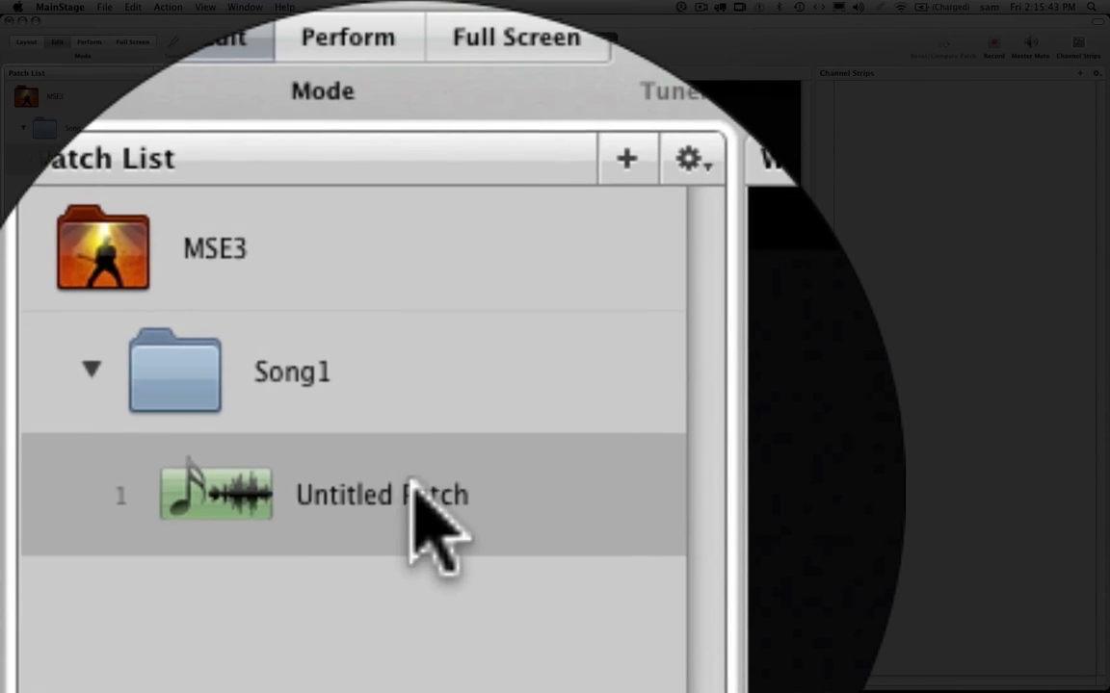
pyautogui.click(416, 486)
pyautogui.doubleClick(366, 493)
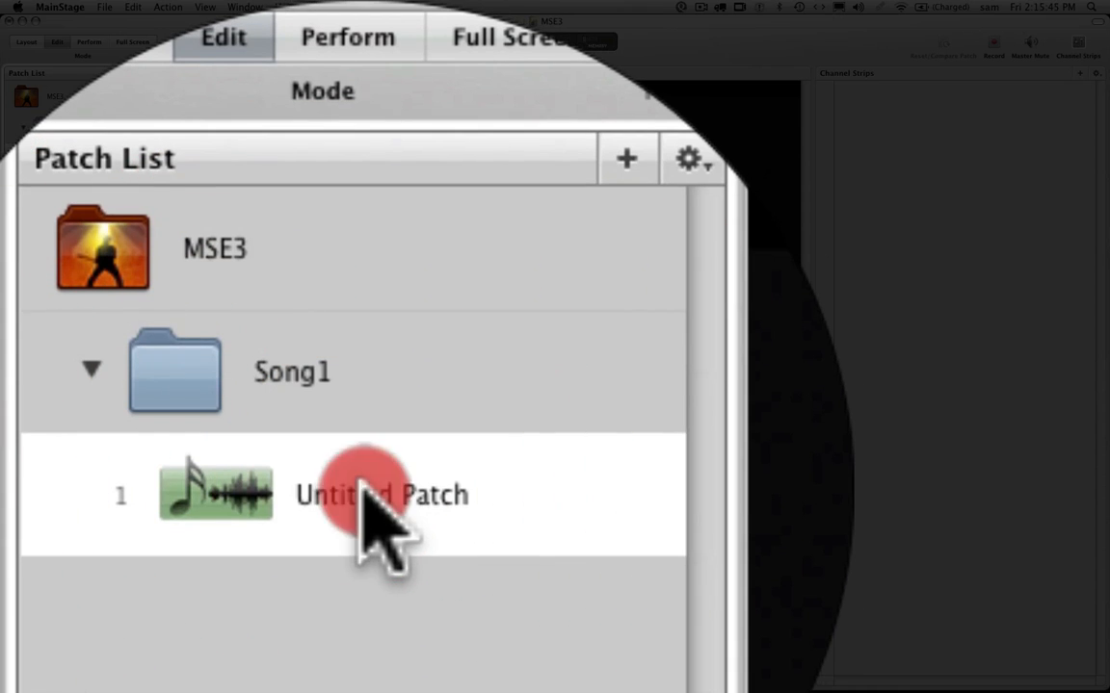
pyautogui.write('Patfh')
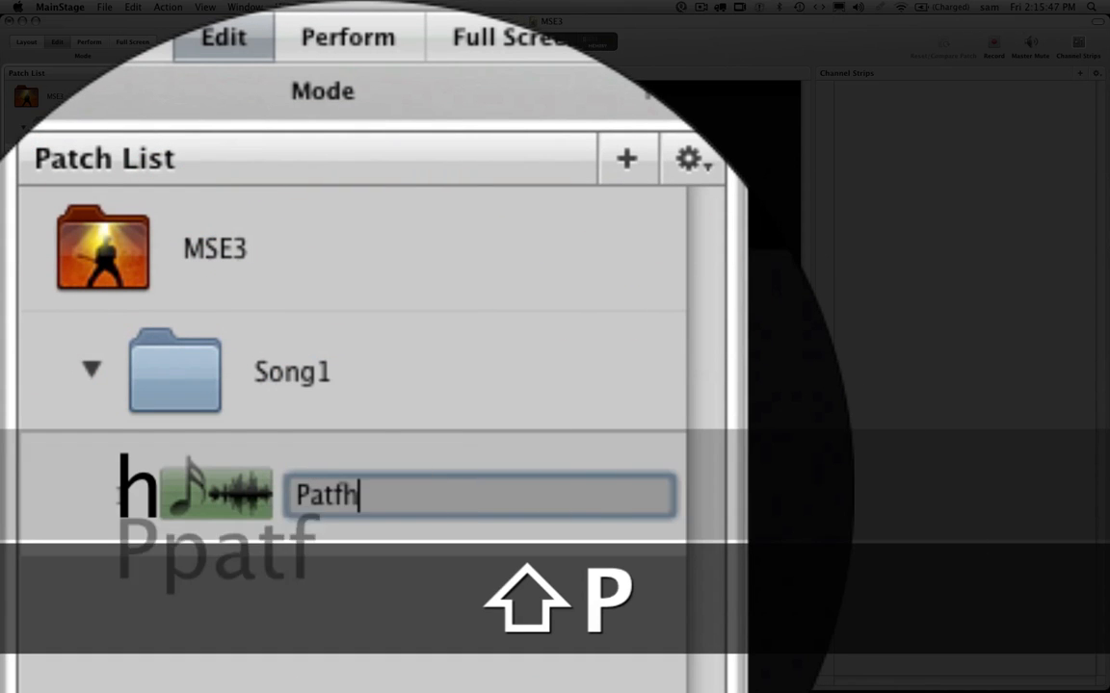
pyautogui.press('BackSpace')
pyautogui.press('BackSpace')
pyautogui.write('ch 1')
pyautogui.press('Return')
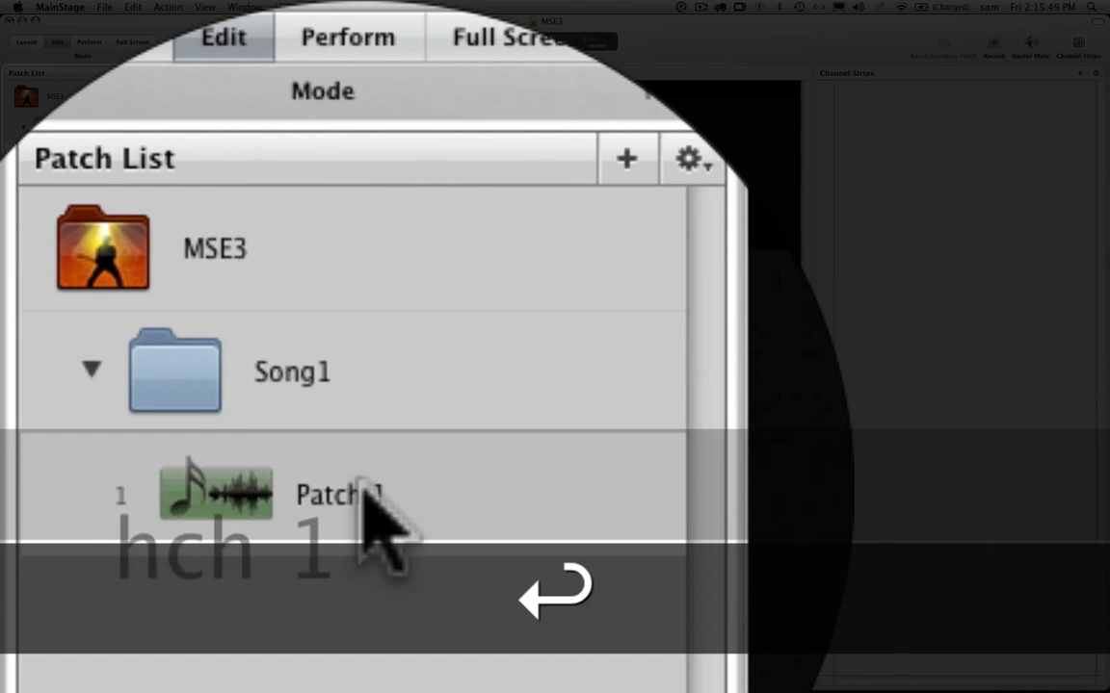
# Add a second patch below Patch 1 in the Song1 set and name it Patch 2
pyautogui.click(584, 285)
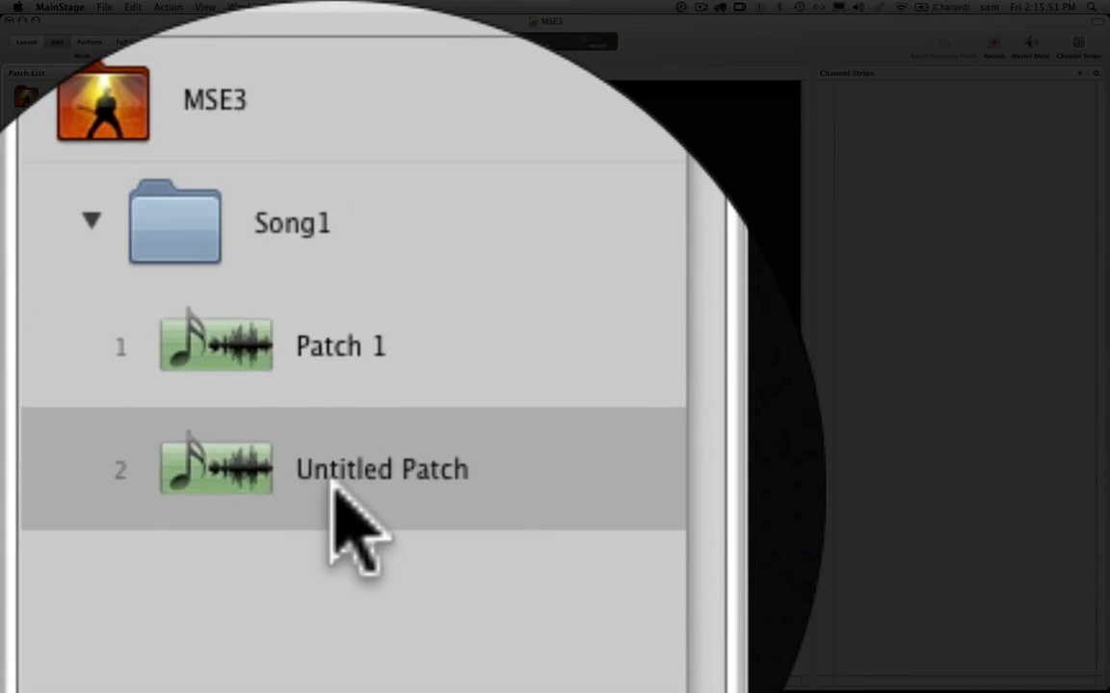
pyautogui.click(333, 480)
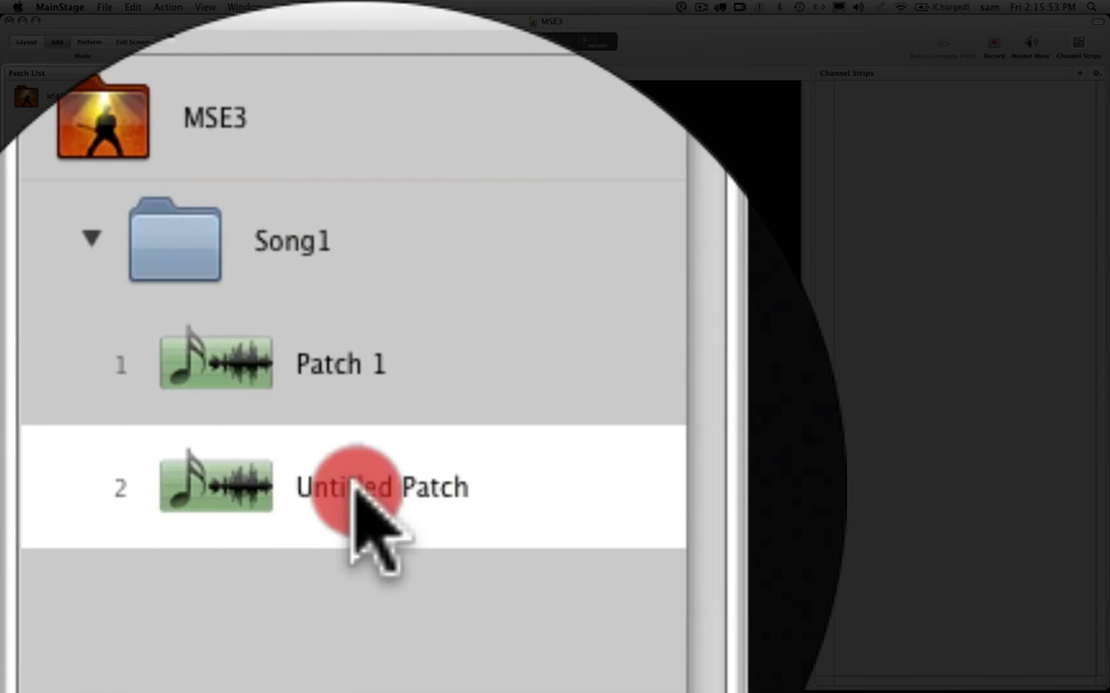
pyautogui.click(354, 483)
pyautogui.write('Patch ')
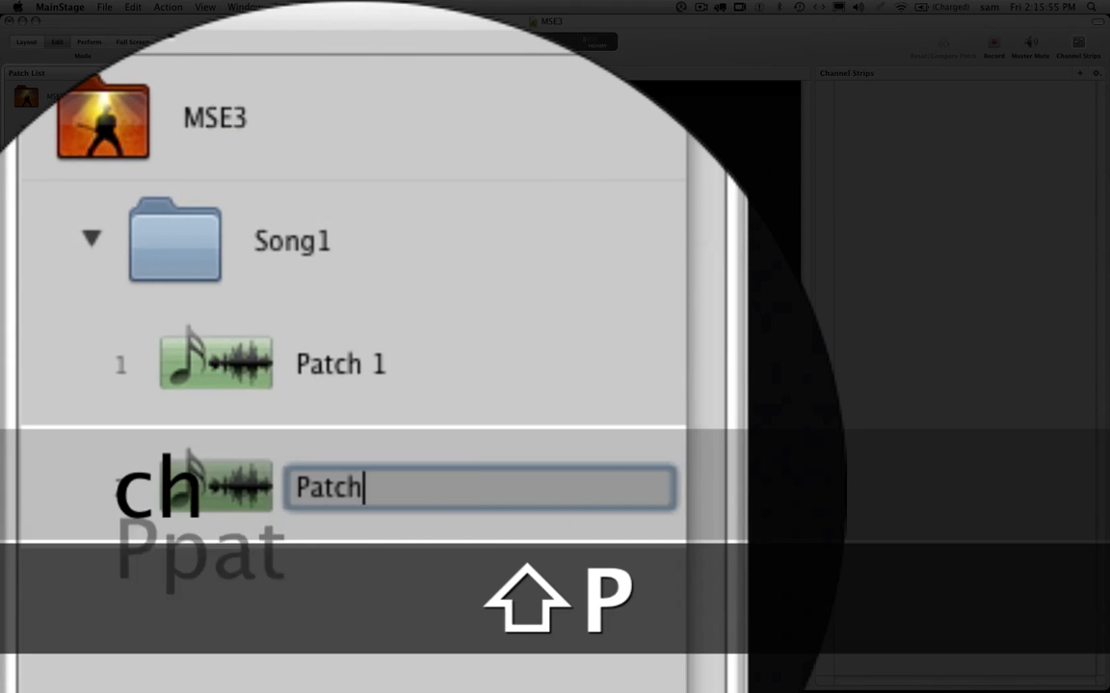
pyautogui.write('2')
pyautogui.press('Return')
# Add another new set to the concert and name it Song 2
pyautogui.click(337, 241)
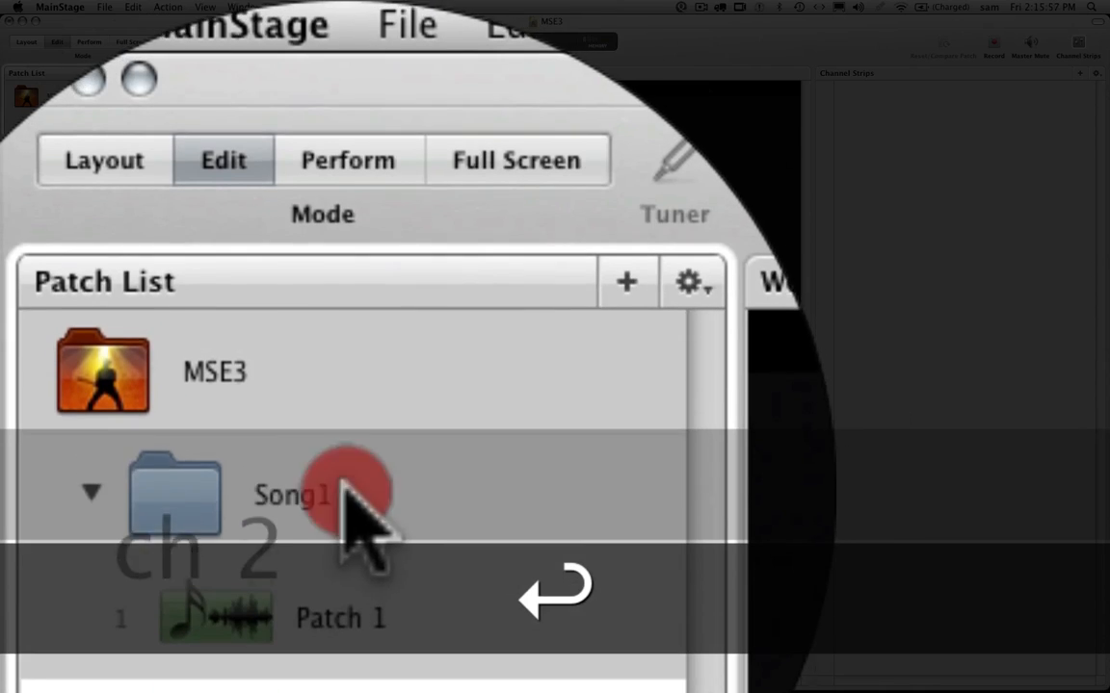
pyautogui.click(554, 286)
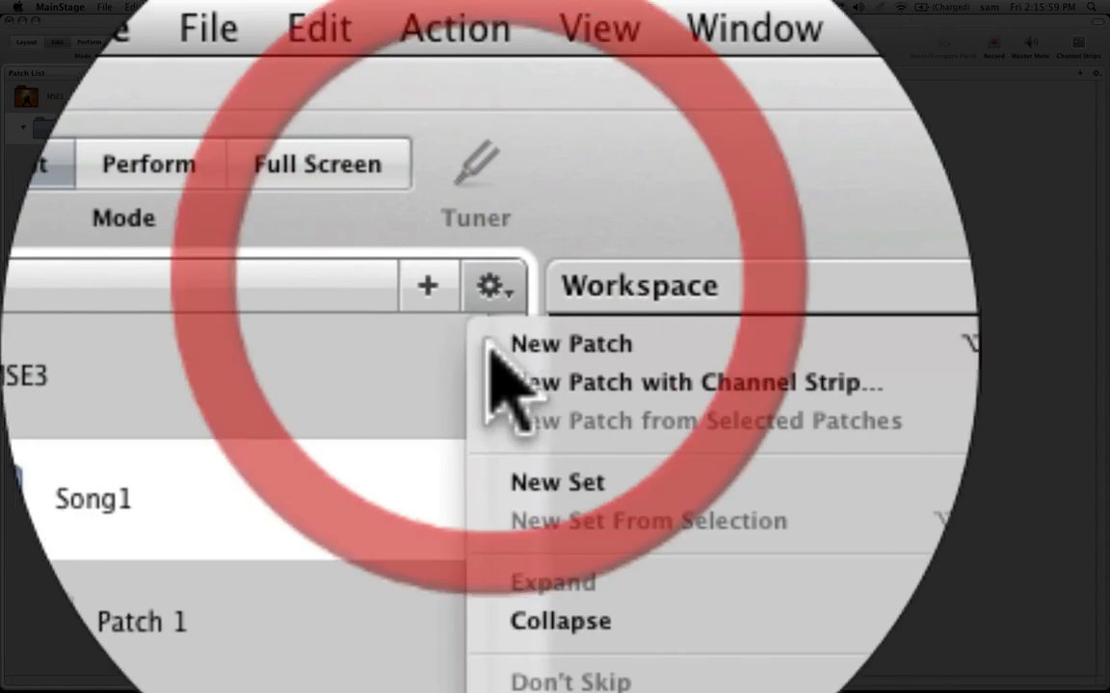
pyautogui.click(489, 481)
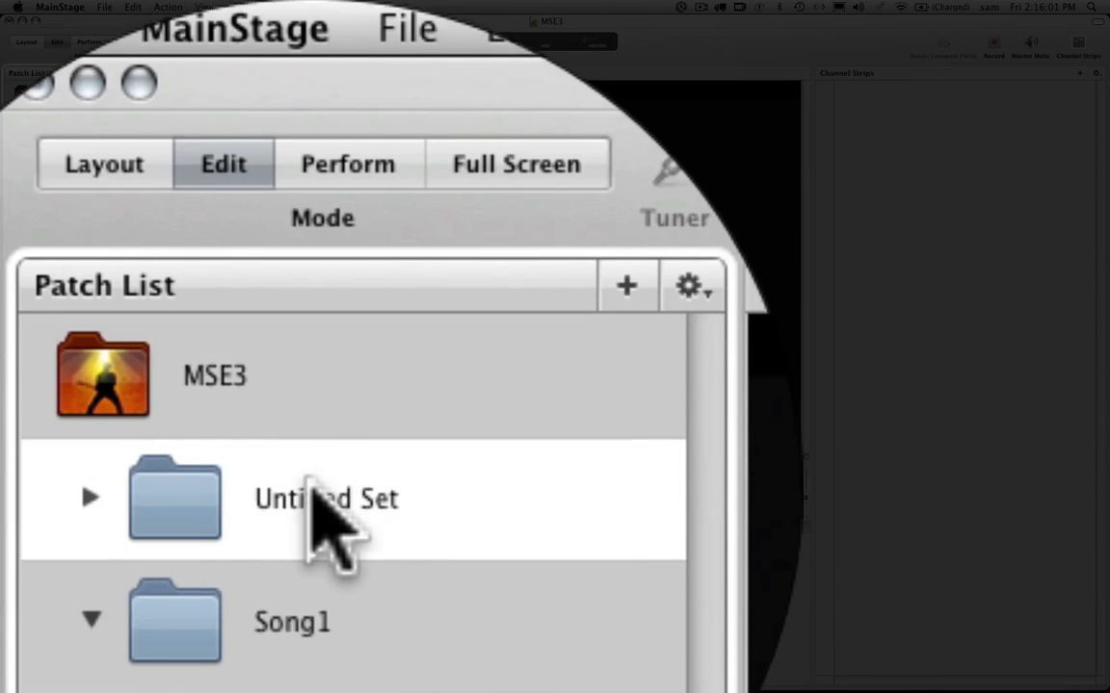
pyautogui.click(318, 491)
pyautogui.doubleClick(316, 492)
pyautogui.write('Song')
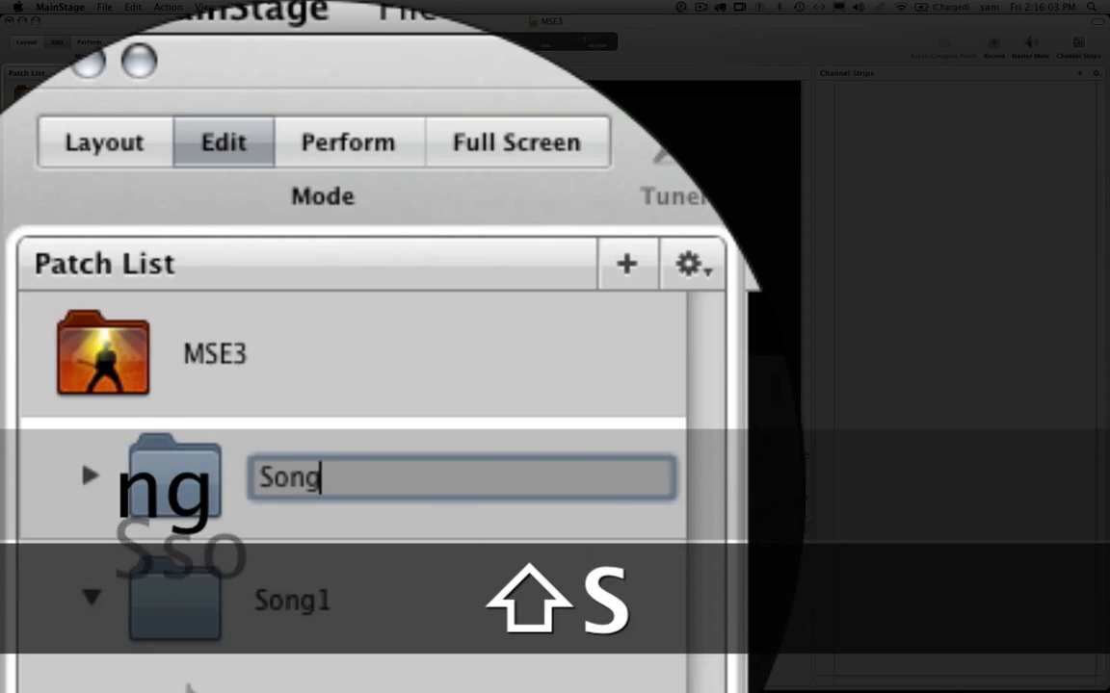
pyautogui.write(' 2')
pyautogui.press('Return')
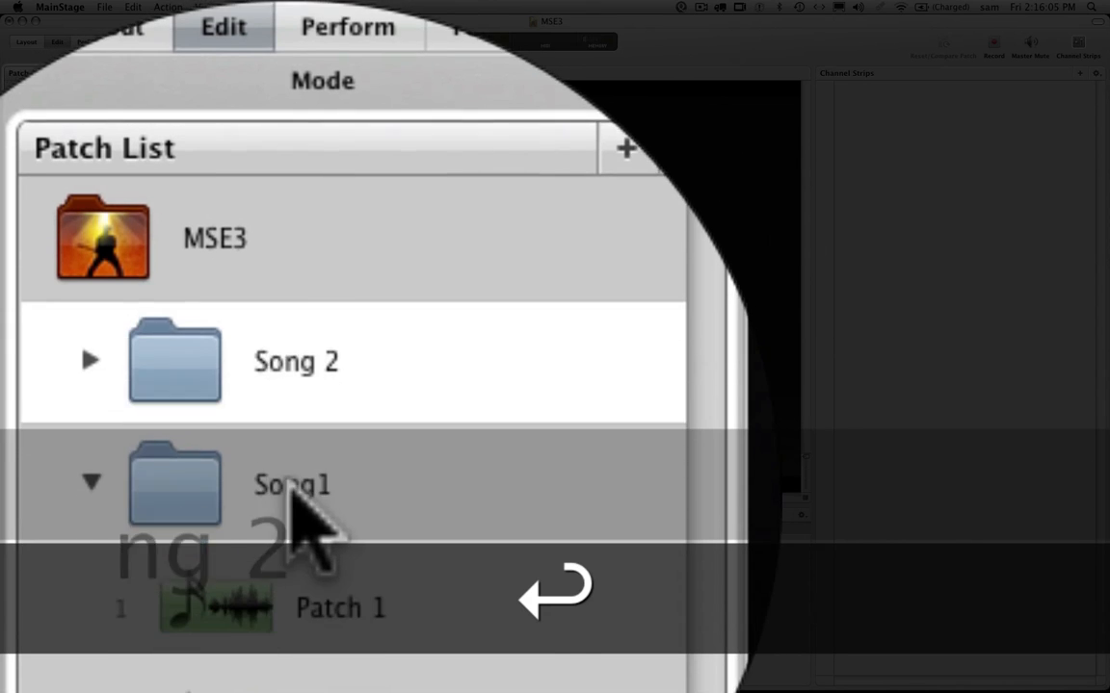
# Rename the Song1 set as Song 1, with a space before the number
pyautogui.click(323, 597)
pyautogui.click(324, 488)
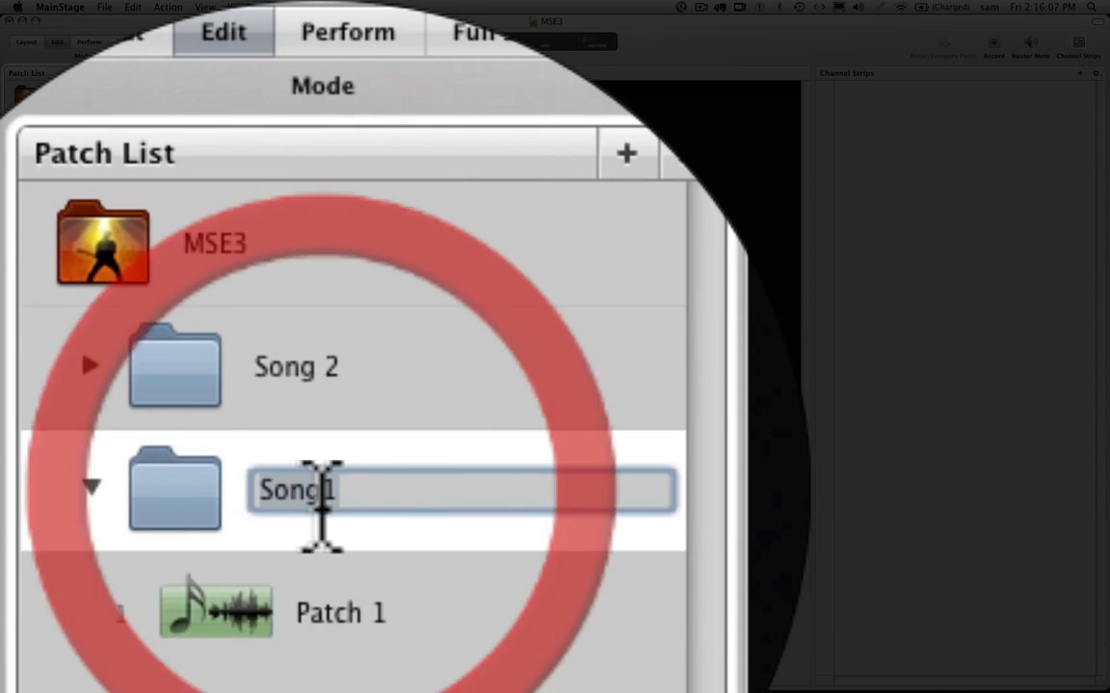
pyautogui.click(359, 385)
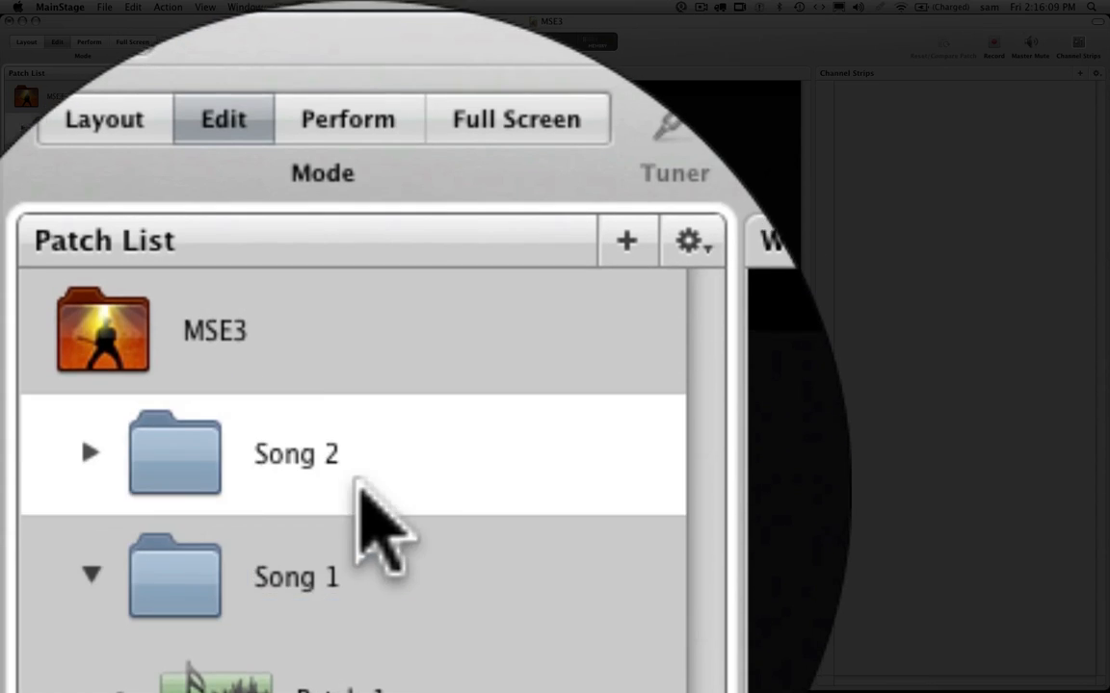
# Reorder the patch list so the Song 1 set comes before Song 2, and select the Song 2 set
pyautogui.moveTo(145, 486); pyautogui.dragTo(136, 342)
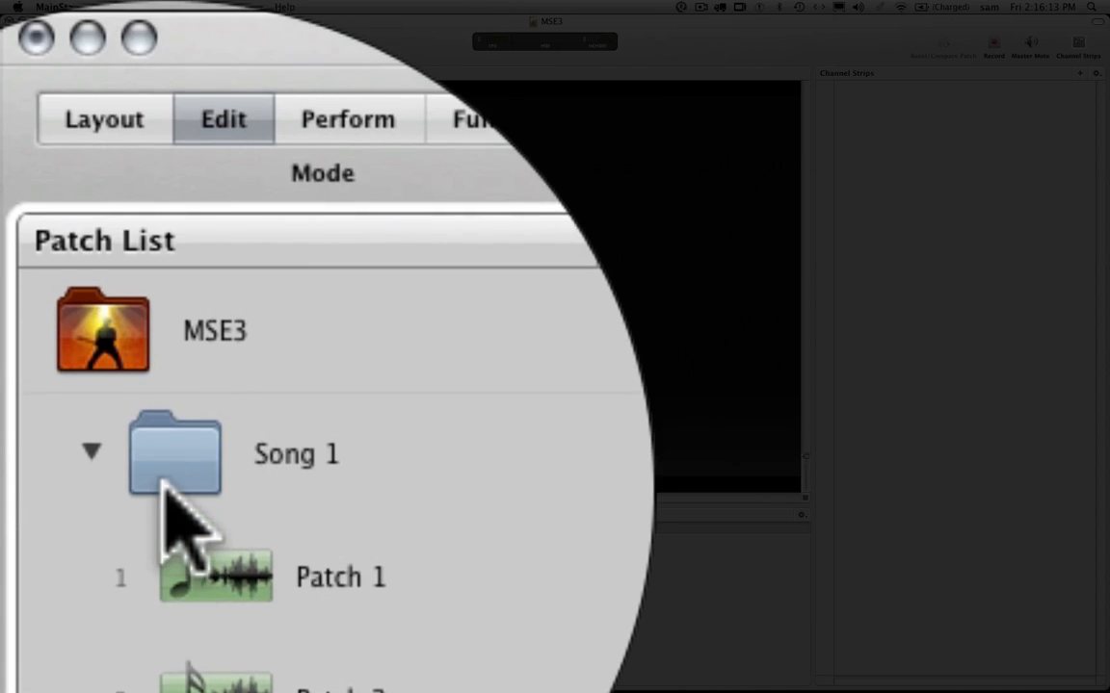
pyautogui.click(173, 487)
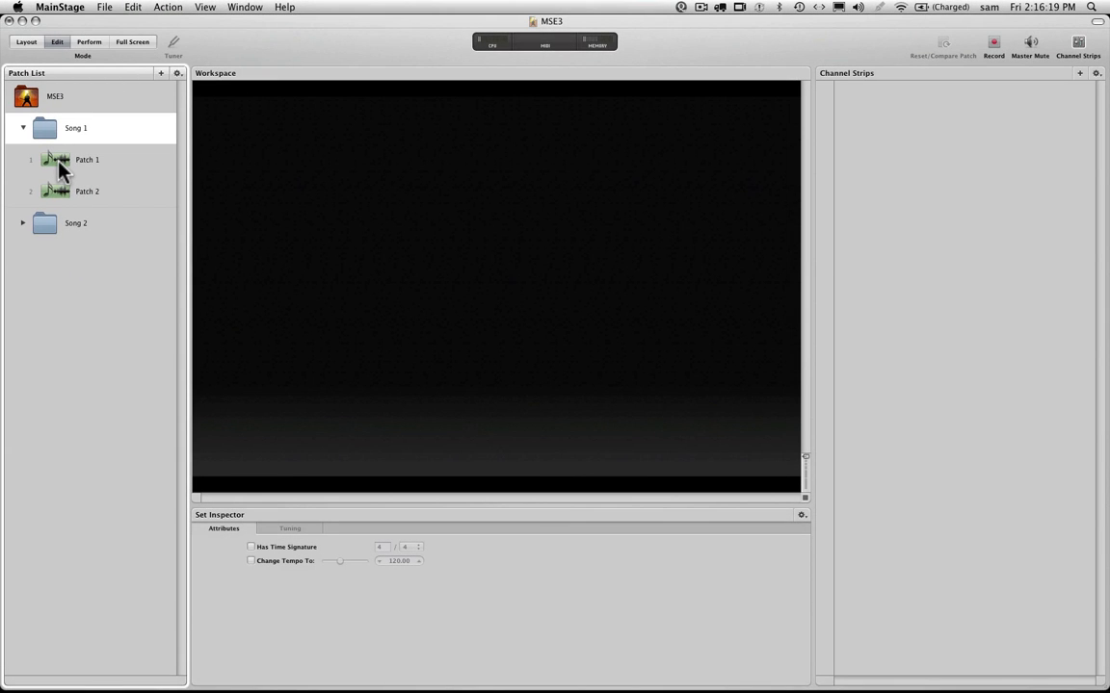
pyautogui.click(51, 227)
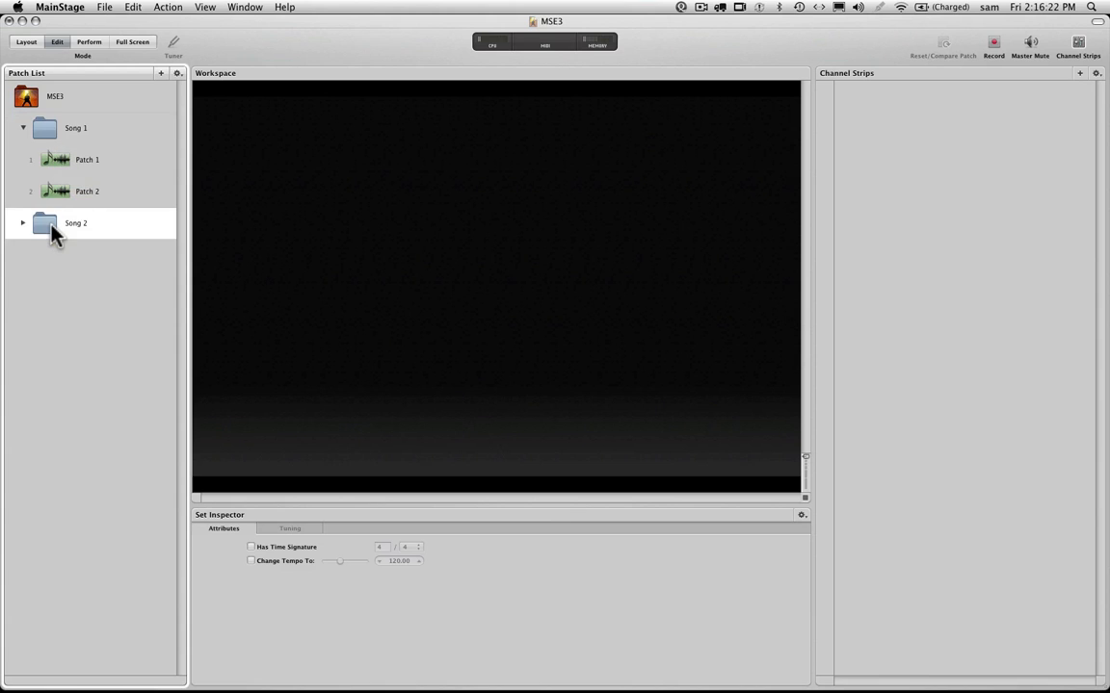
# Review the attributes of the Song 1 set and its two patches, ending with Patch 1 selected
pyautogui.click(48, 127)
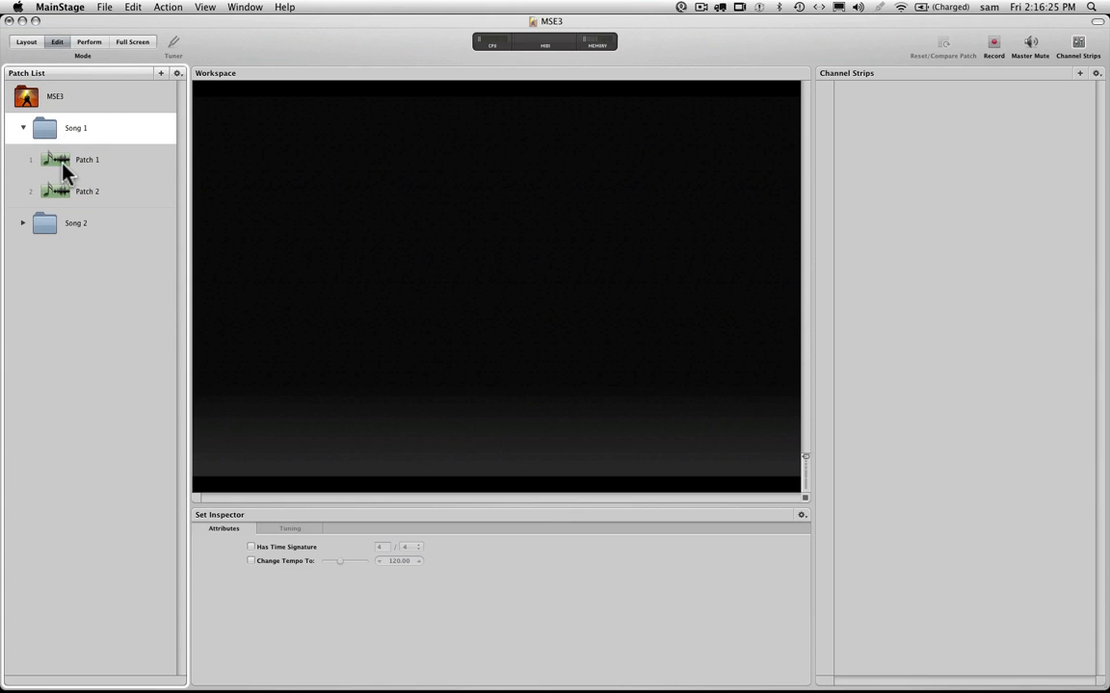
pyautogui.click(62, 166)
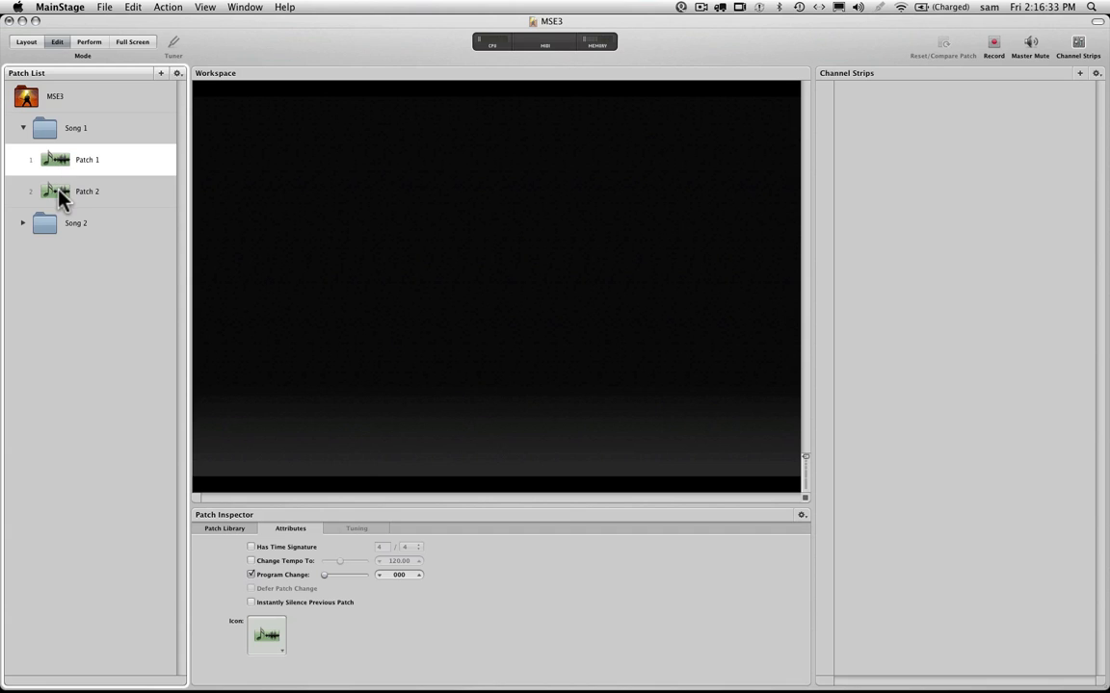
pyautogui.click(55, 192)
pyautogui.click(55, 162)
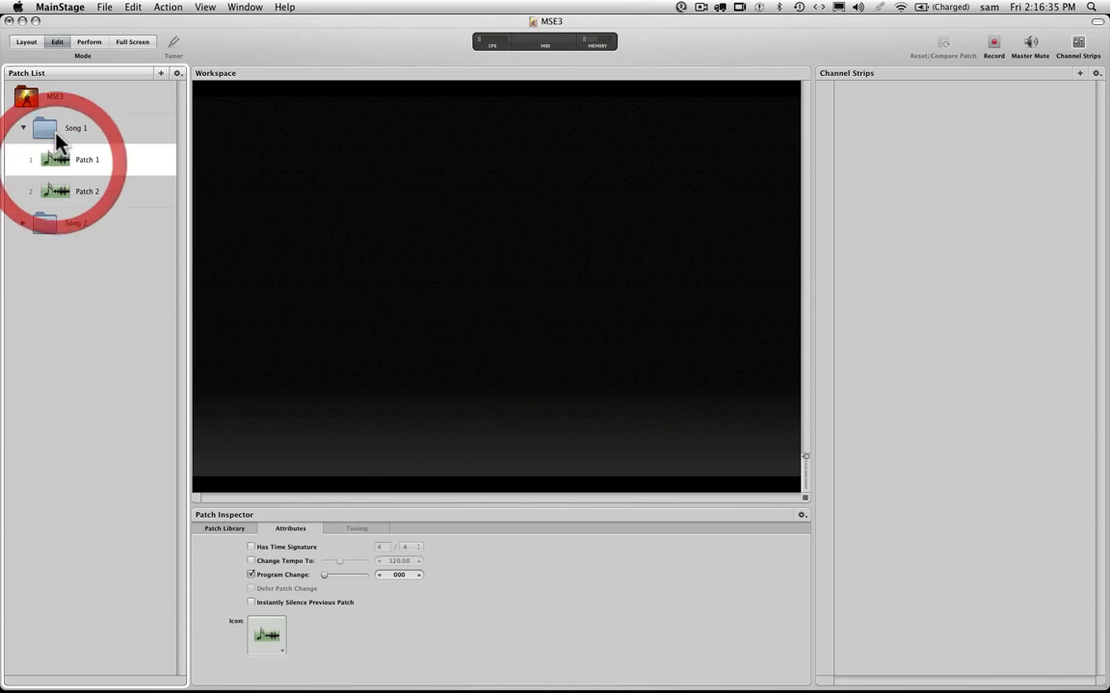
pyautogui.click(55, 136)
pyautogui.click(64, 166)
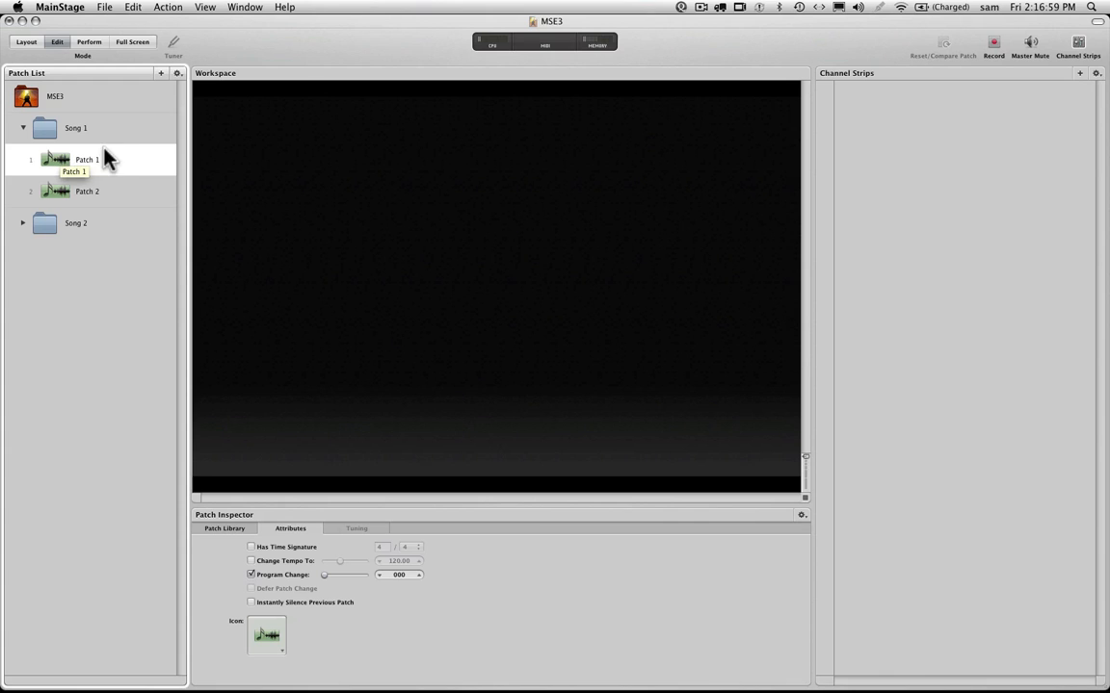
# Switch the concert to Layout mode and place a keyboard screen control in the upper part of the workspace
pyautogui.click(27, 43)
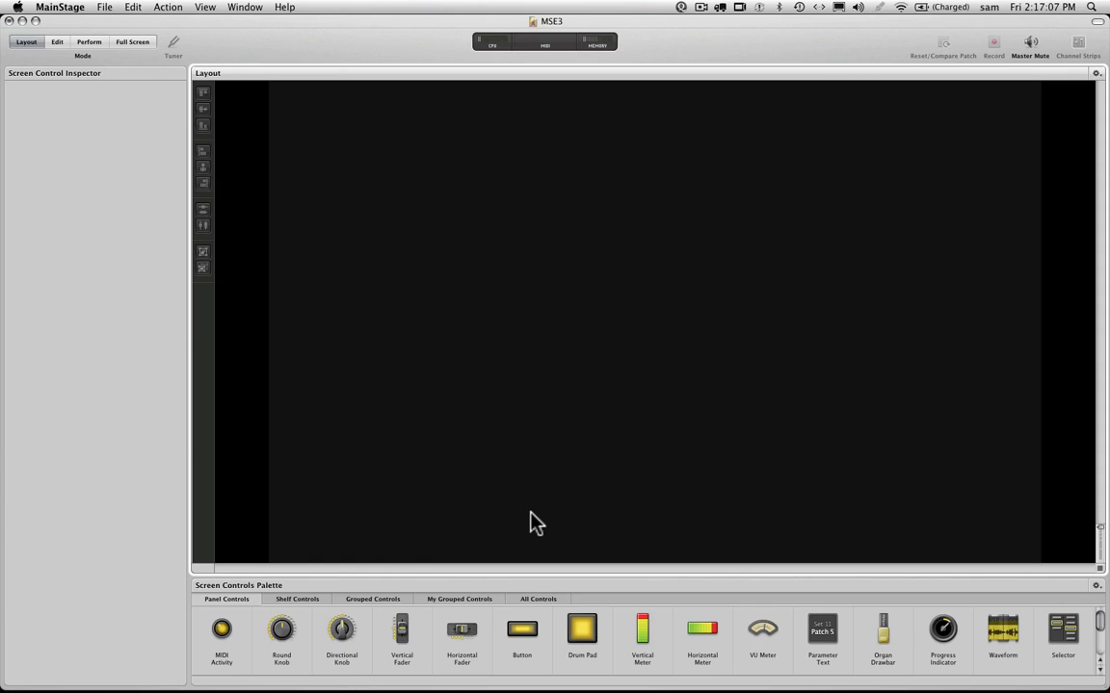
pyautogui.click(312, 601)
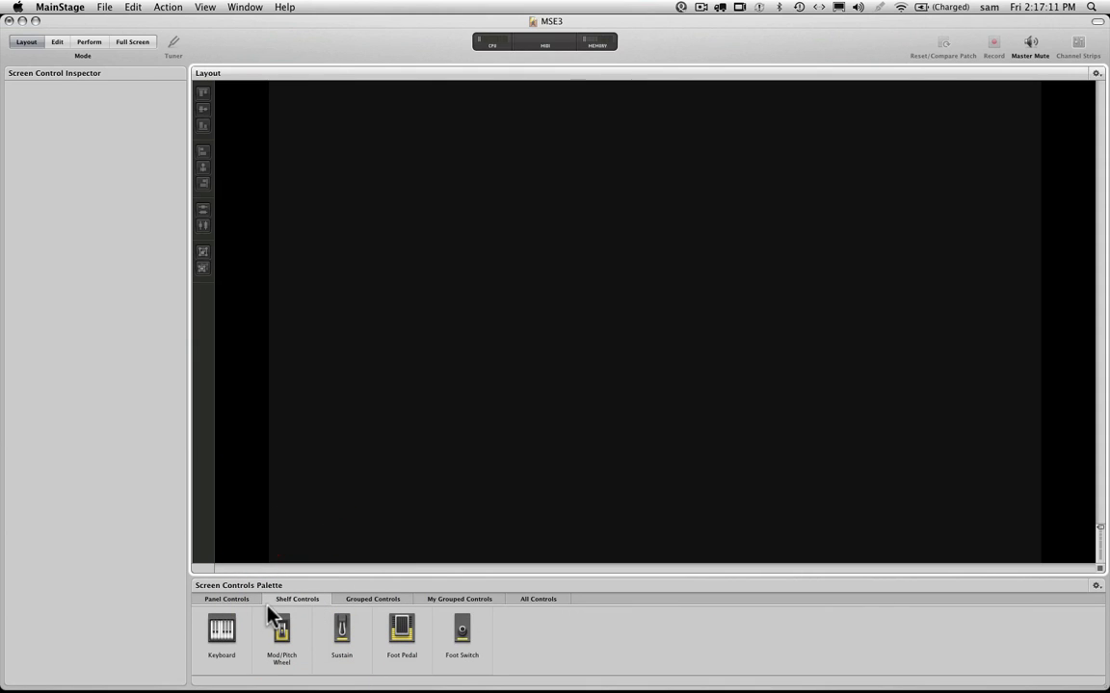
pyautogui.moveTo(221, 631); pyautogui.dragTo(638, 211)
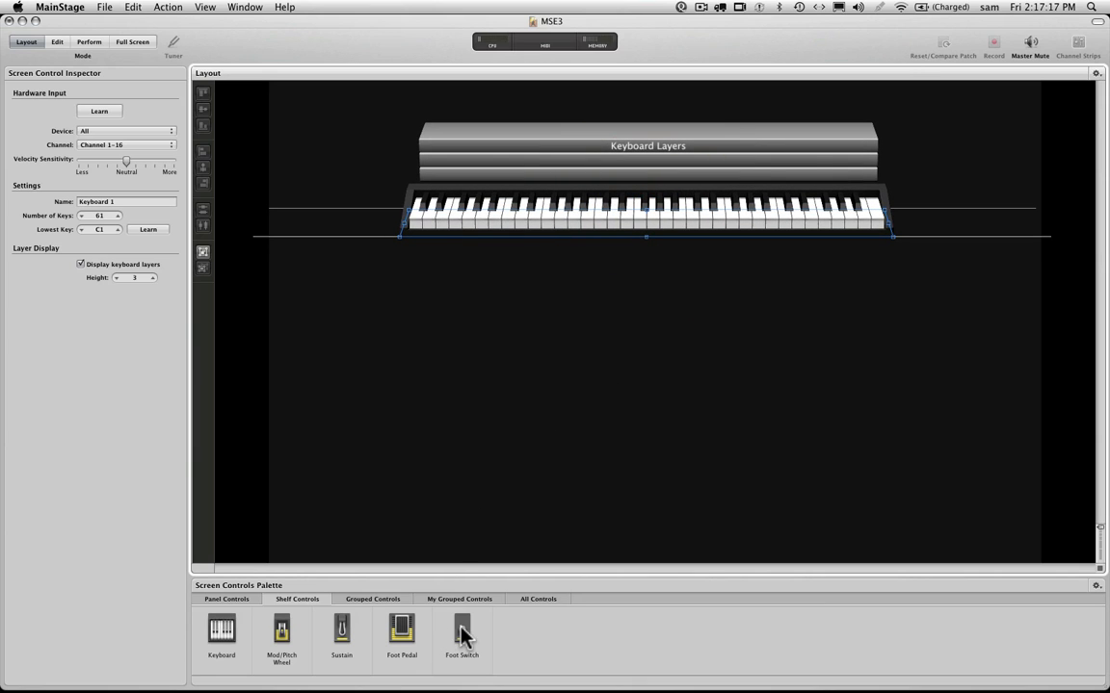
# Add a sustain pedal control to the right of the keyboard and deselect it
pyautogui.moveTo(462, 636)
pyautogui.mouseDown()
pyautogui.moveTo(520, 532)
pyautogui.moveTo(472, 651)
pyautogui.moveTo(460, 651)
pyautogui.mouseUp()
pyautogui.moveTo(344, 636); pyautogui.dragTo(950, 205)
pyautogui.click(768, 297)
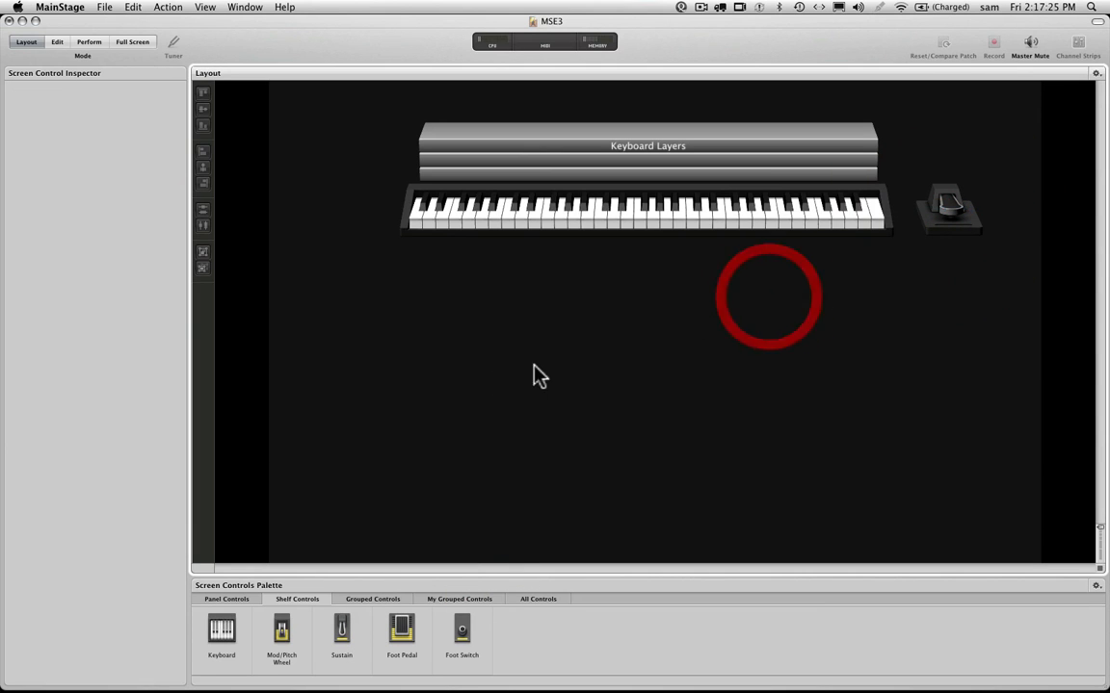
# Add a second keyboard screen control below the first one and deselect it
pyautogui.click(218, 634)
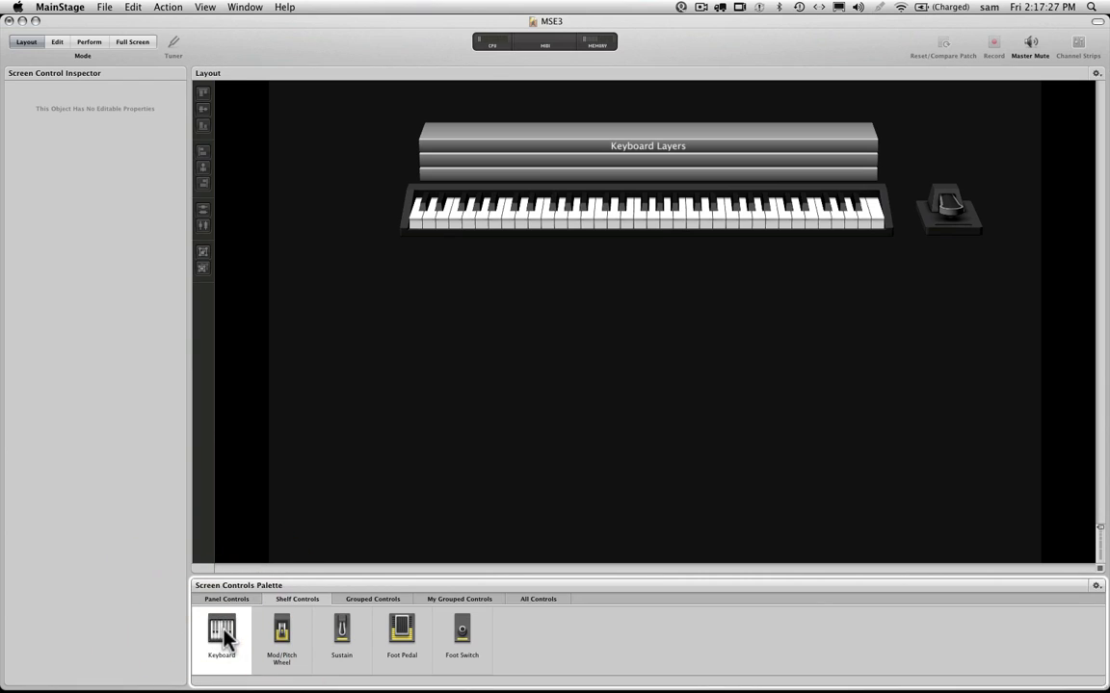
pyautogui.click(225, 600)
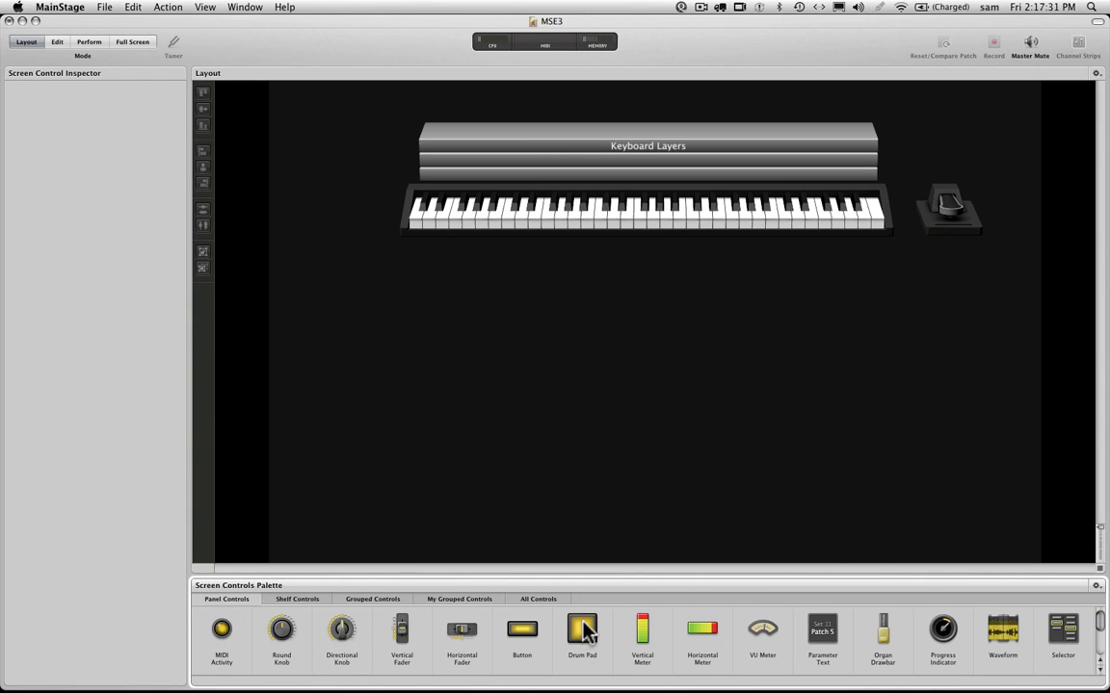
pyautogui.click(289, 600)
pyautogui.click(222, 634)
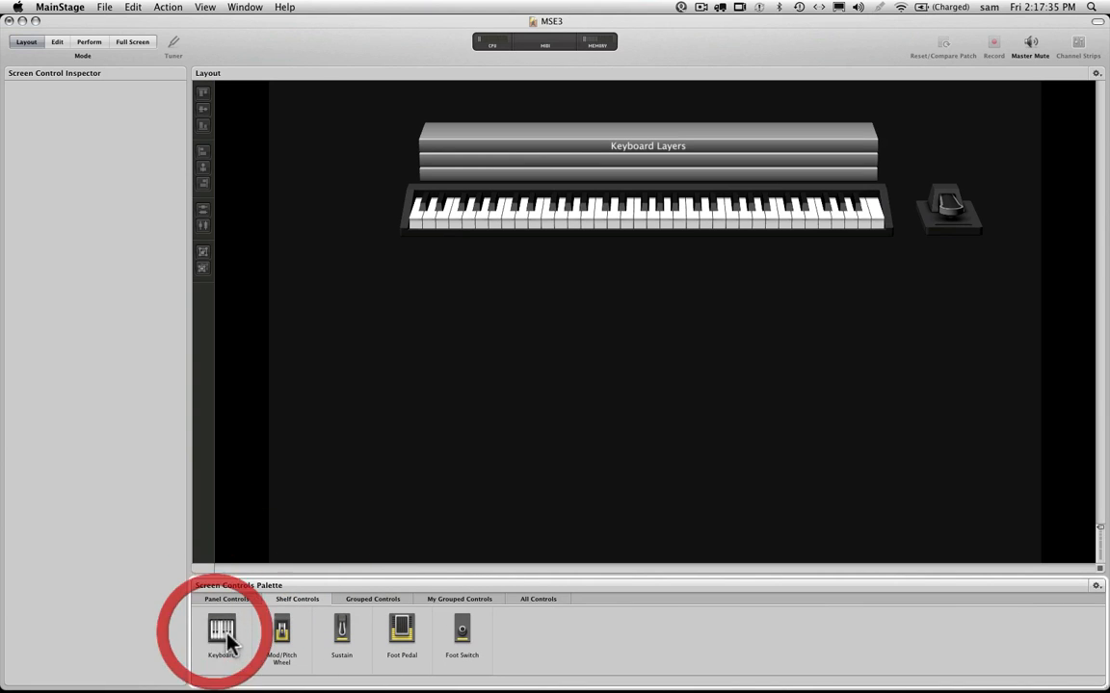
pyautogui.moveTo(228, 643); pyautogui.dragTo(634, 445)
pyautogui.click(606, 474)
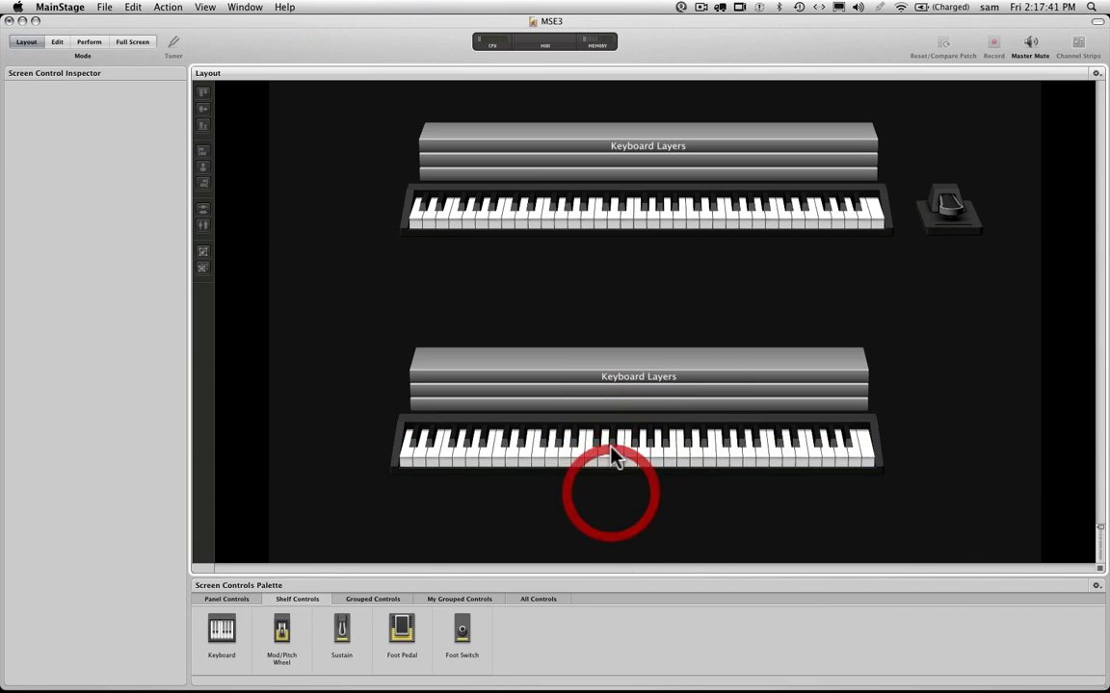
# Check the settings of the two keyboards, and nudge the lower keyboard slightly upward in the layout
pyautogui.click(615, 453)
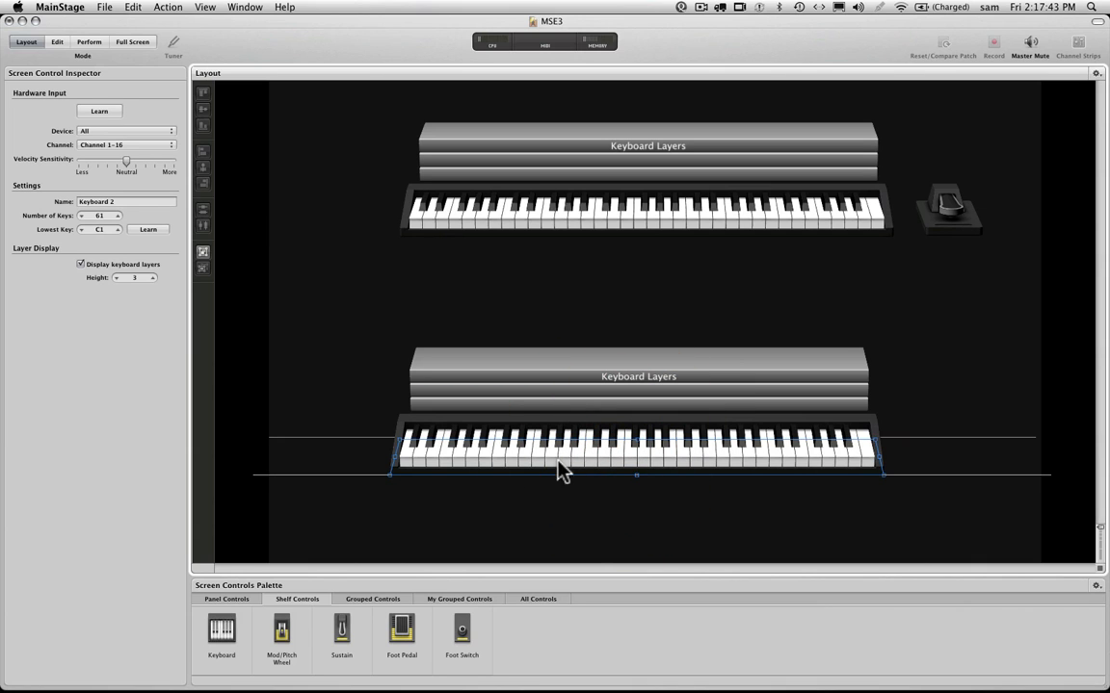
pyautogui.click(697, 489)
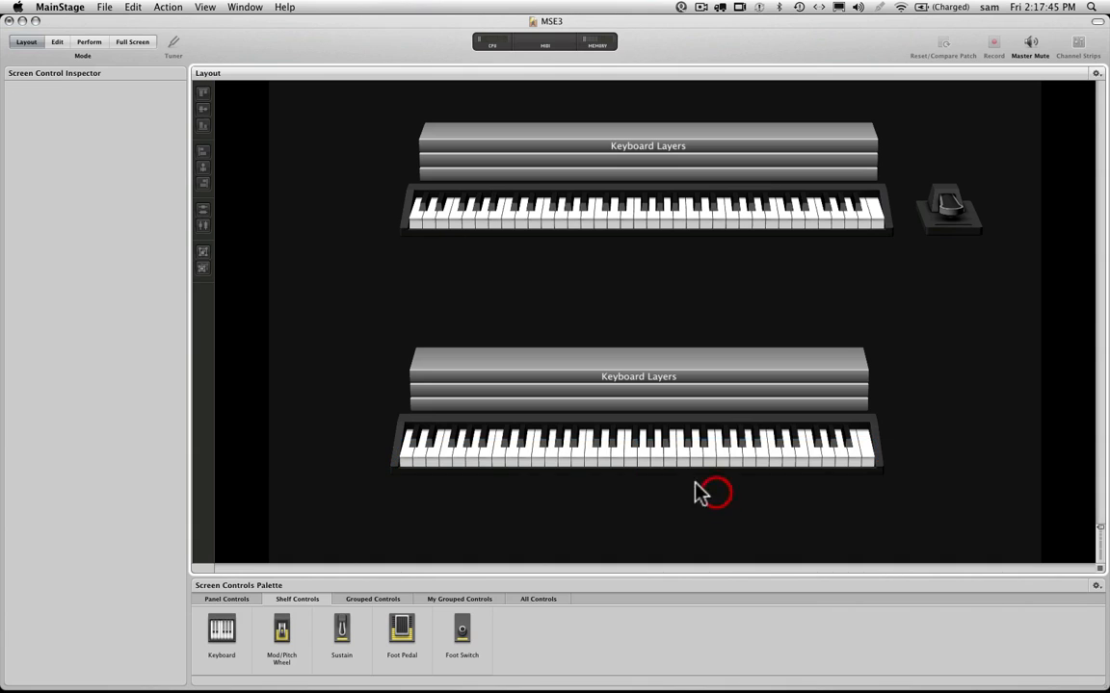
pyautogui.click(674, 453)
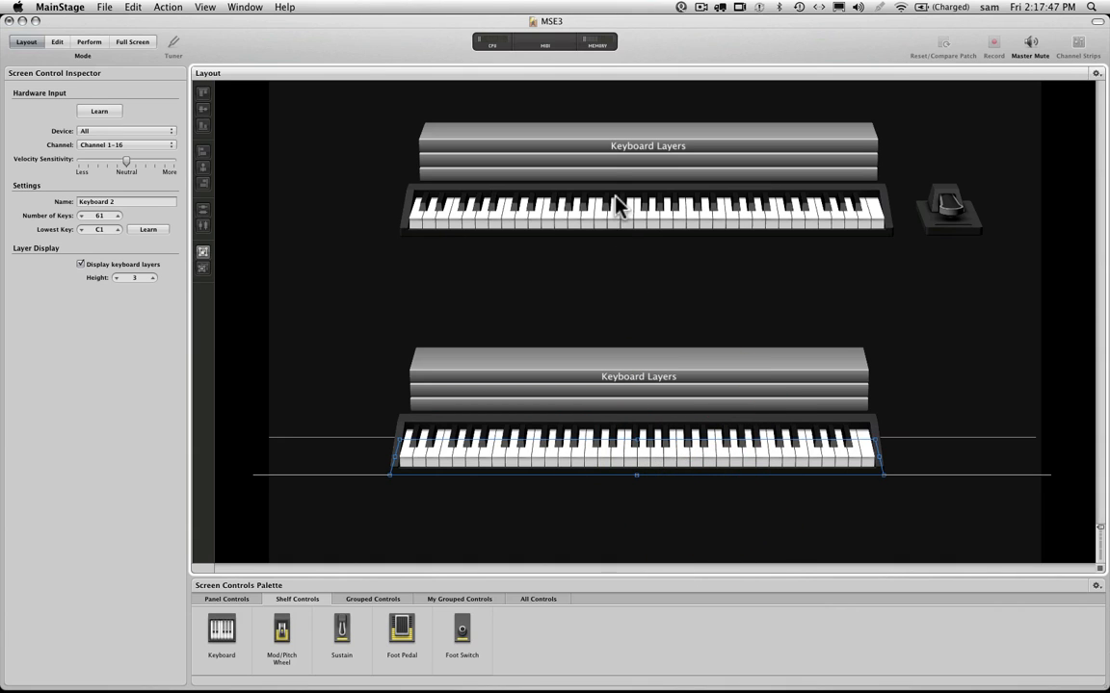
pyautogui.click(609, 197)
pyautogui.click(610, 451)
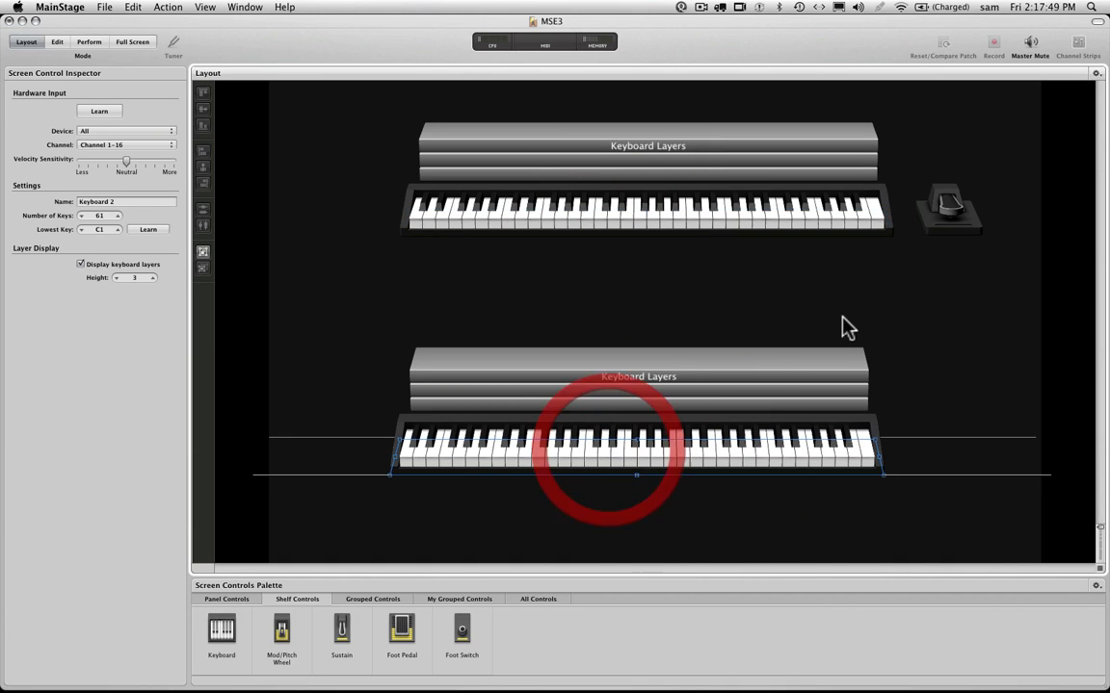
pyautogui.click(963, 214)
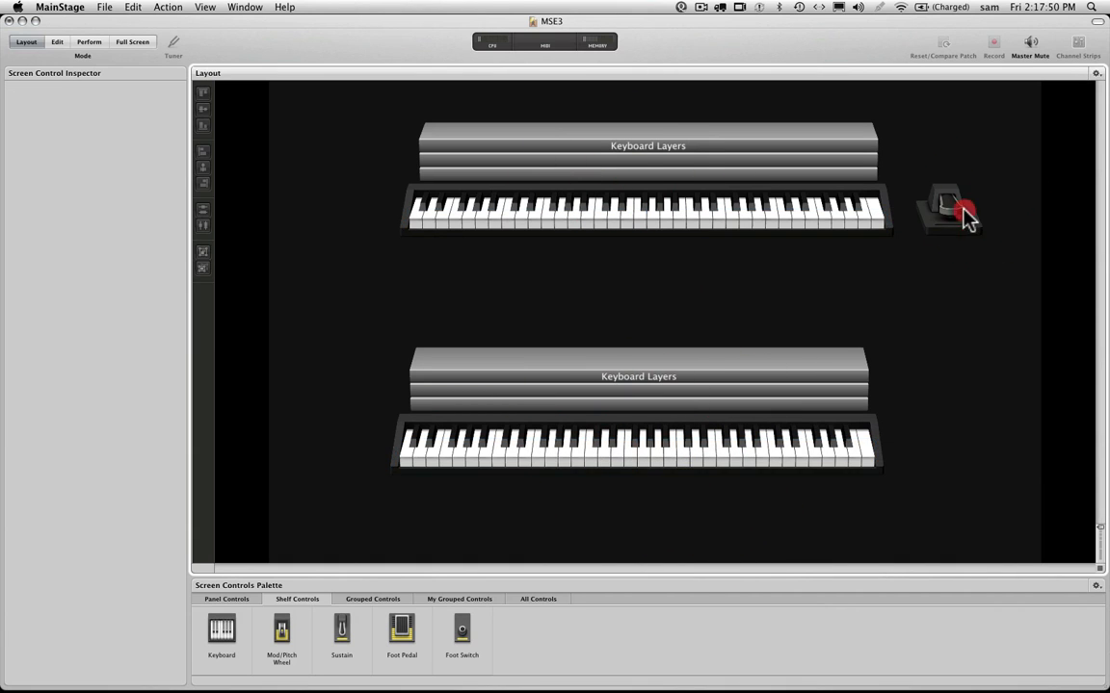
pyautogui.click(610, 438)
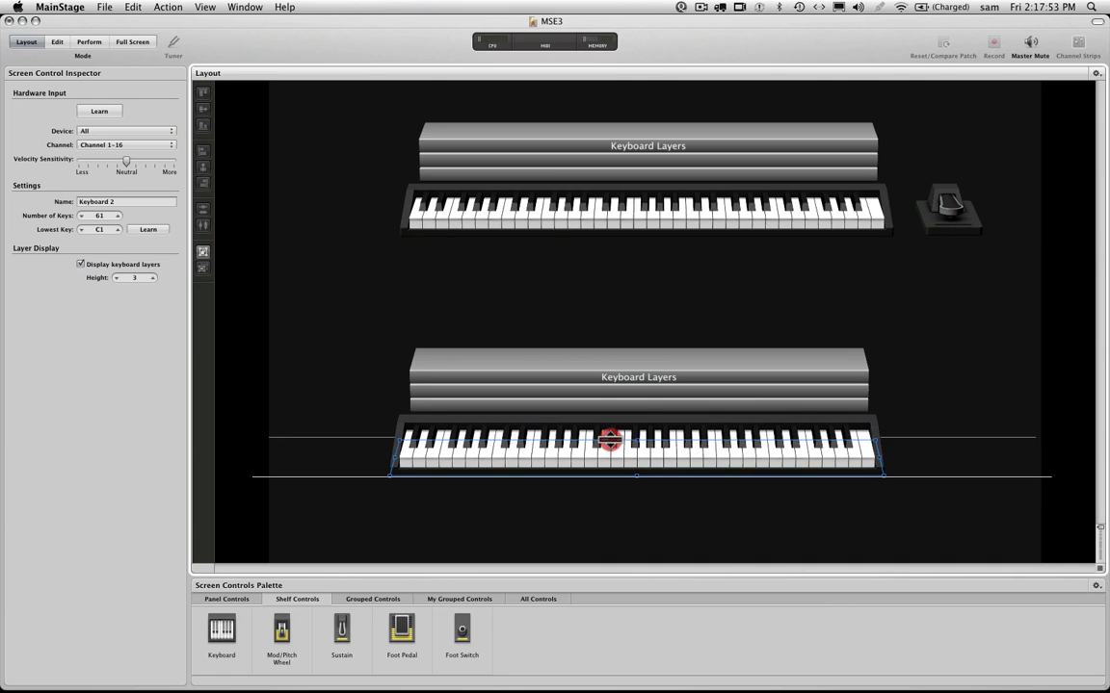
pyautogui.moveTo(610, 439); pyautogui.dragTo(609, 435)
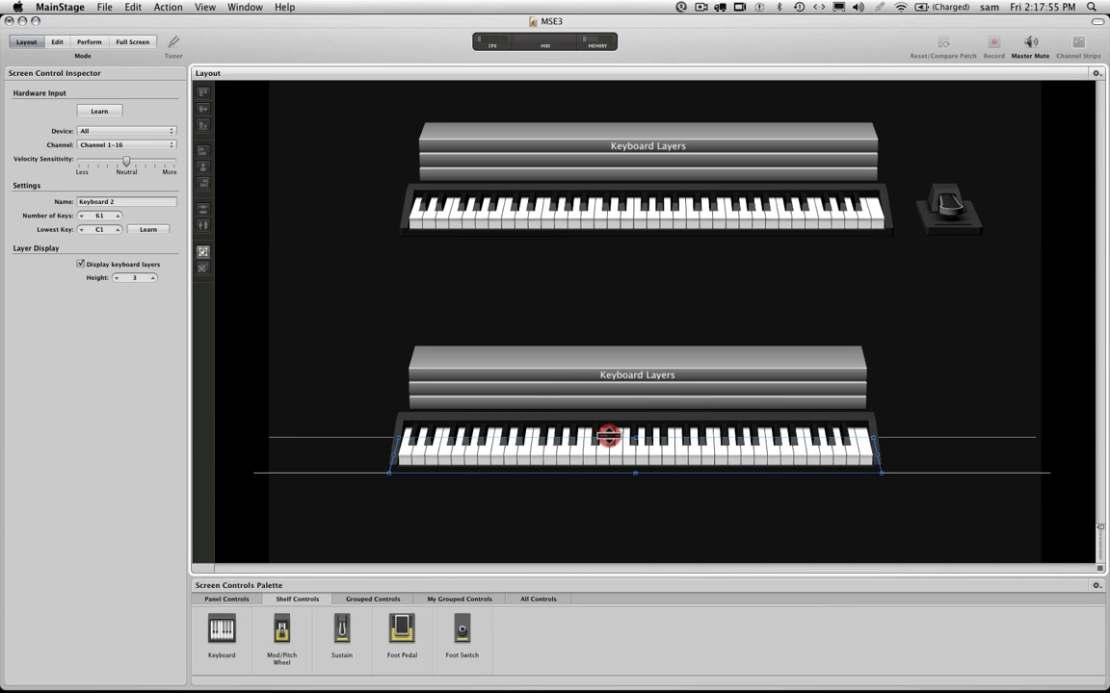
# Assign the upper keyboard to the USB Keystation 61es on Channel 1 with MIDI Learn, and end learning
pyautogui.click(605, 228)
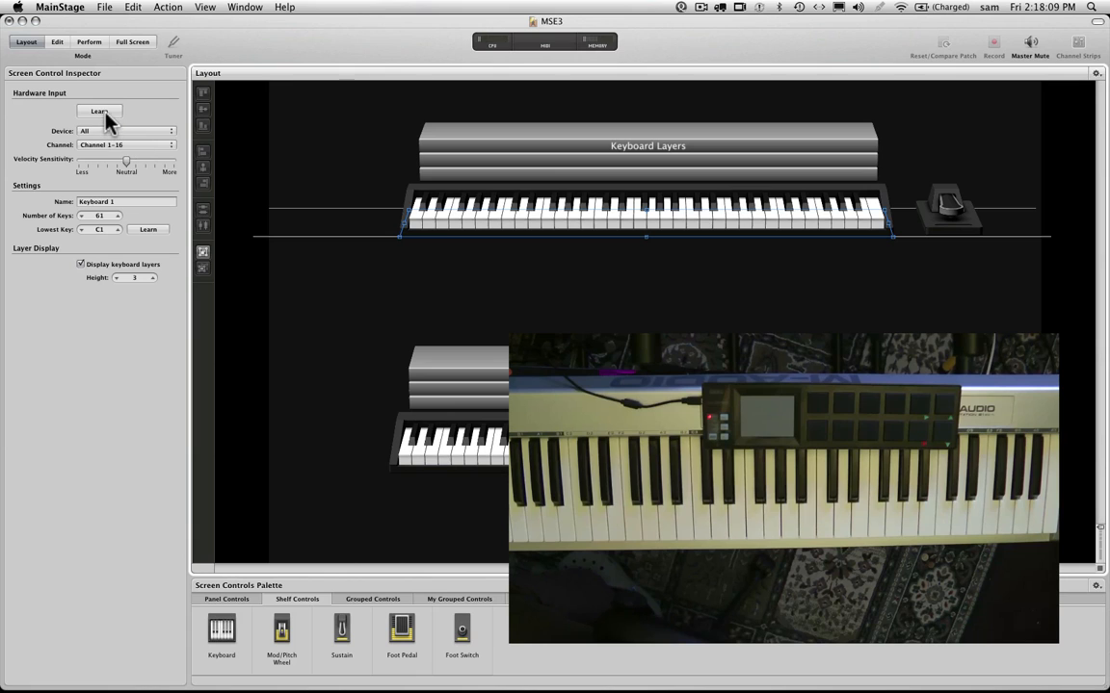
pyautogui.click(105, 112)
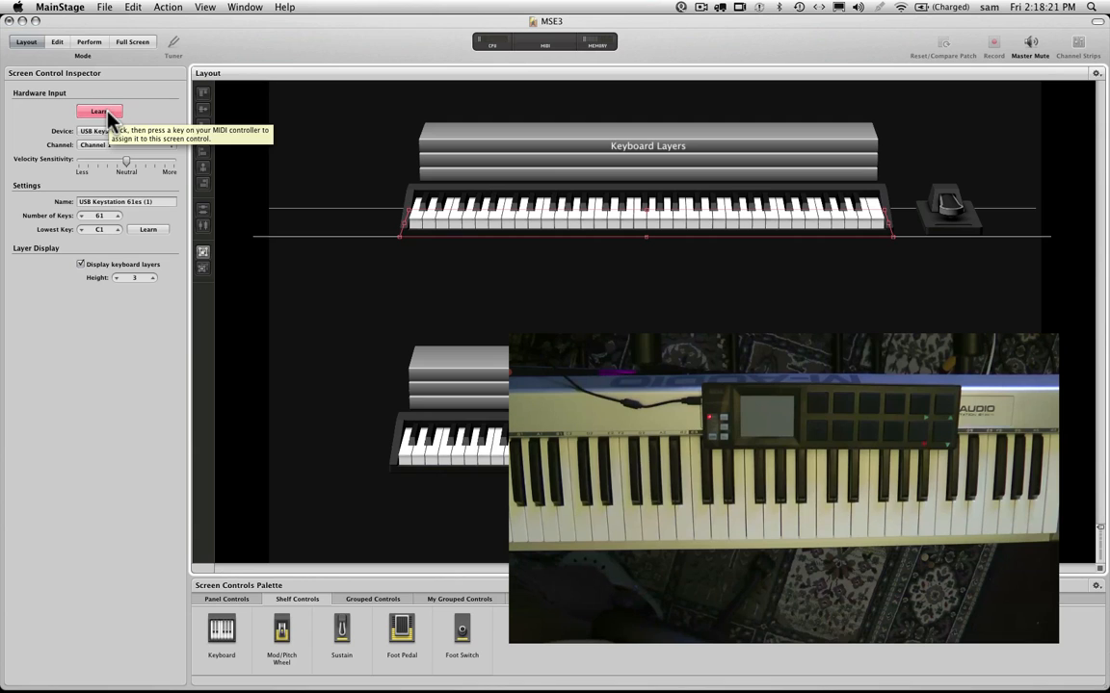
pyautogui.click(104, 113)
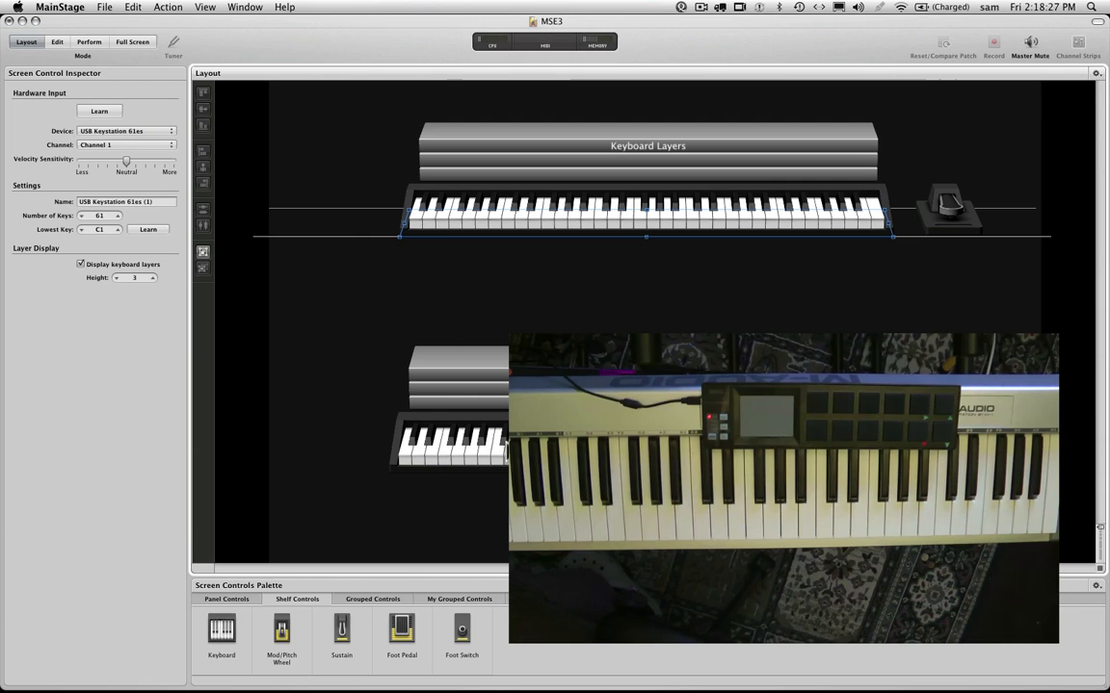
# Assign the lower keyboard to the PAD nanoPAD on Channel 2 with MIDI Learn, and end learning
pyautogui.click(487, 403)
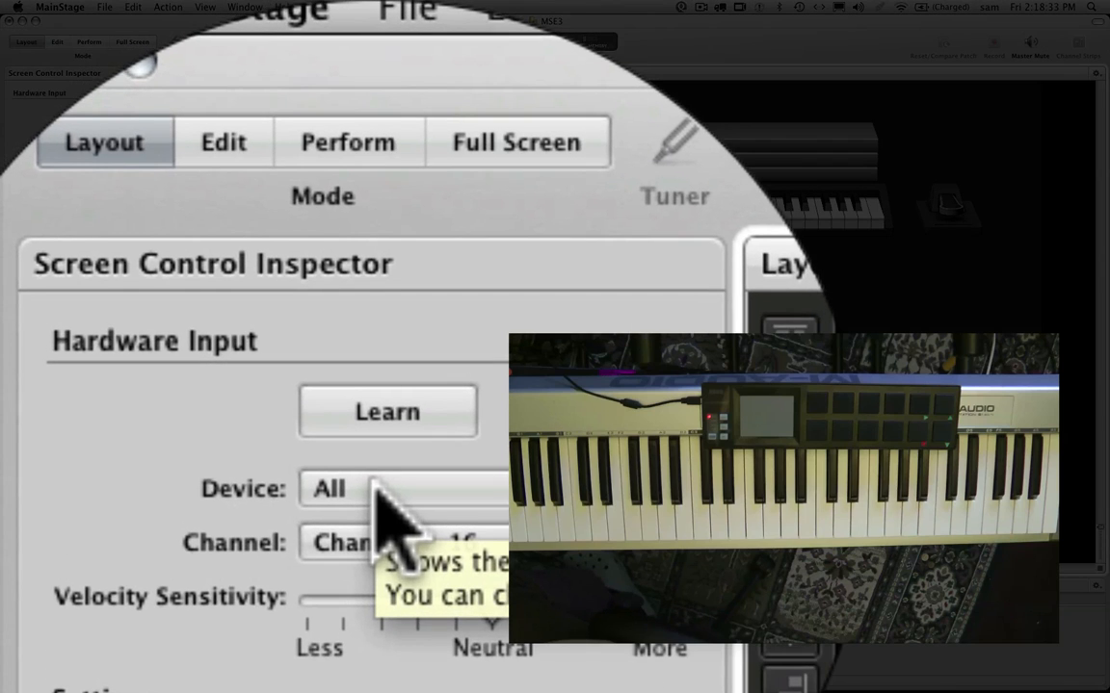
pyautogui.click(388, 431)
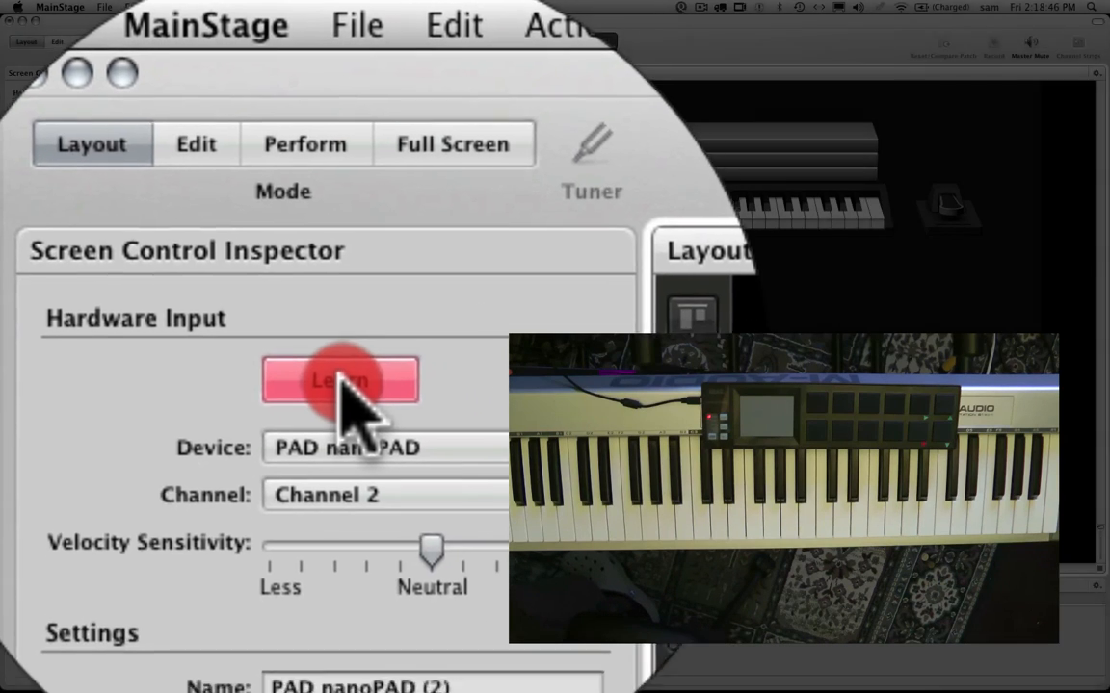
pyautogui.click(389, 435)
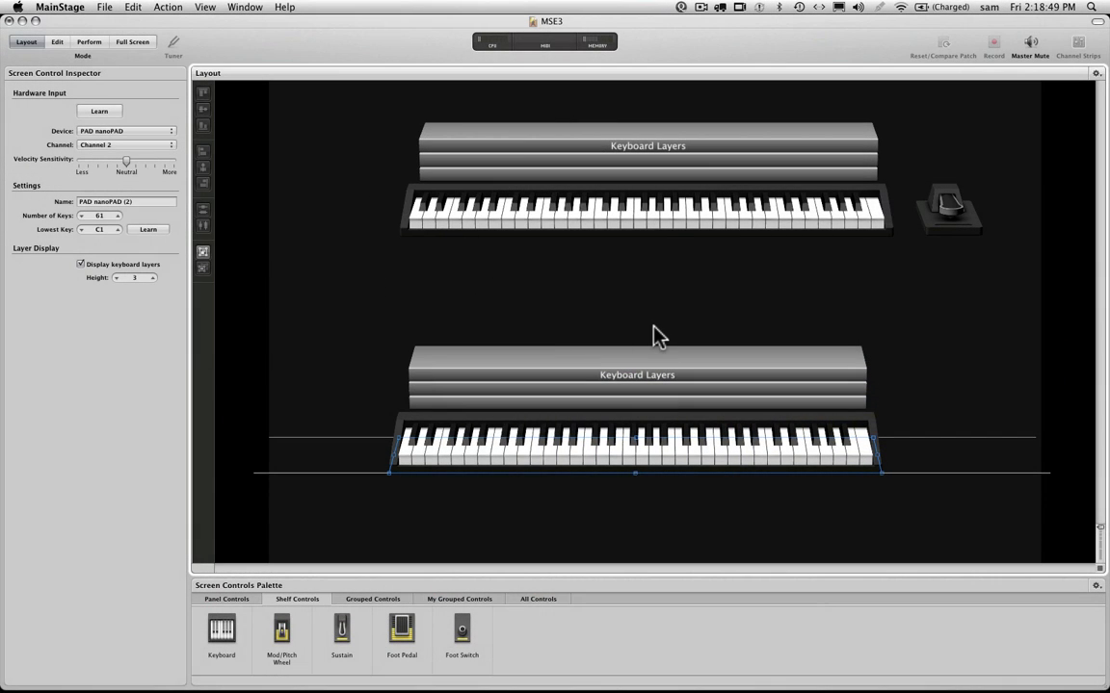
# Open KORG KONTROL Editor with the system launcher and move its window slightly to the right
pyautogui.press('super+space')
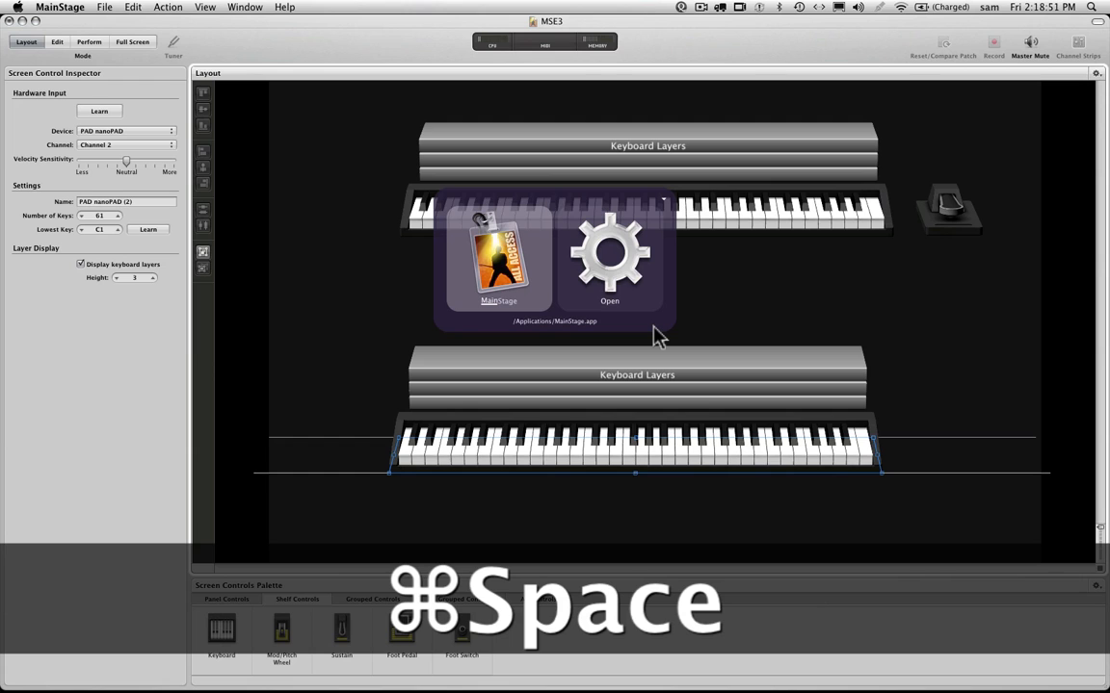
pyautogui.write('ko')
pyautogui.press('Return')
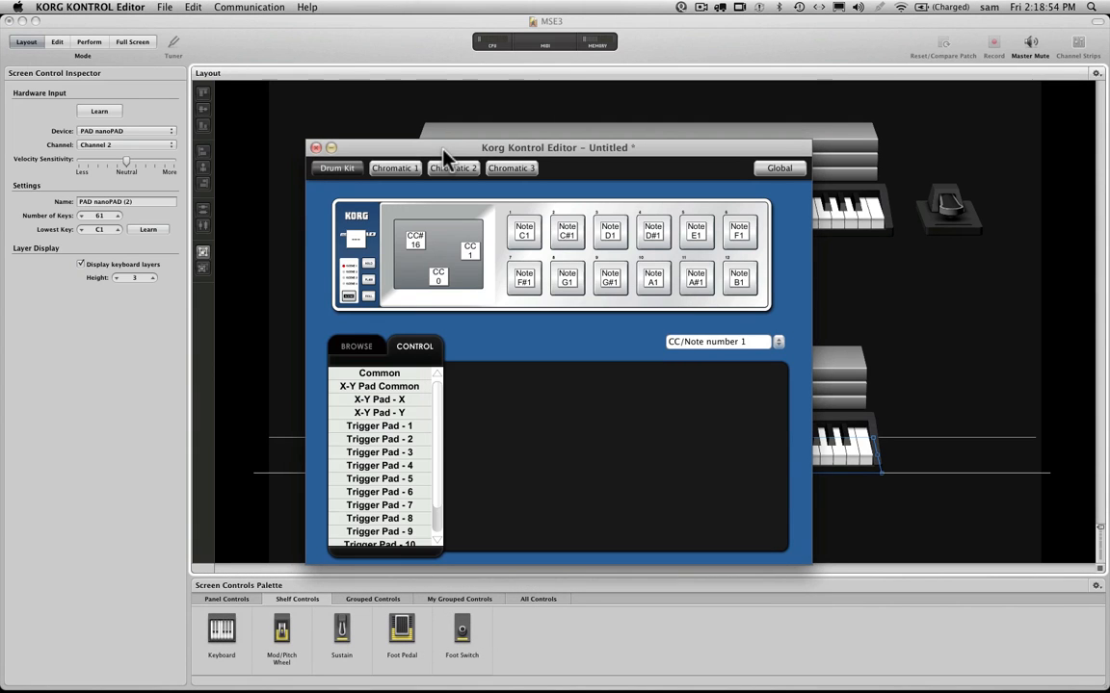
pyautogui.moveTo(443, 150); pyautogui.dragTo(467, 148)
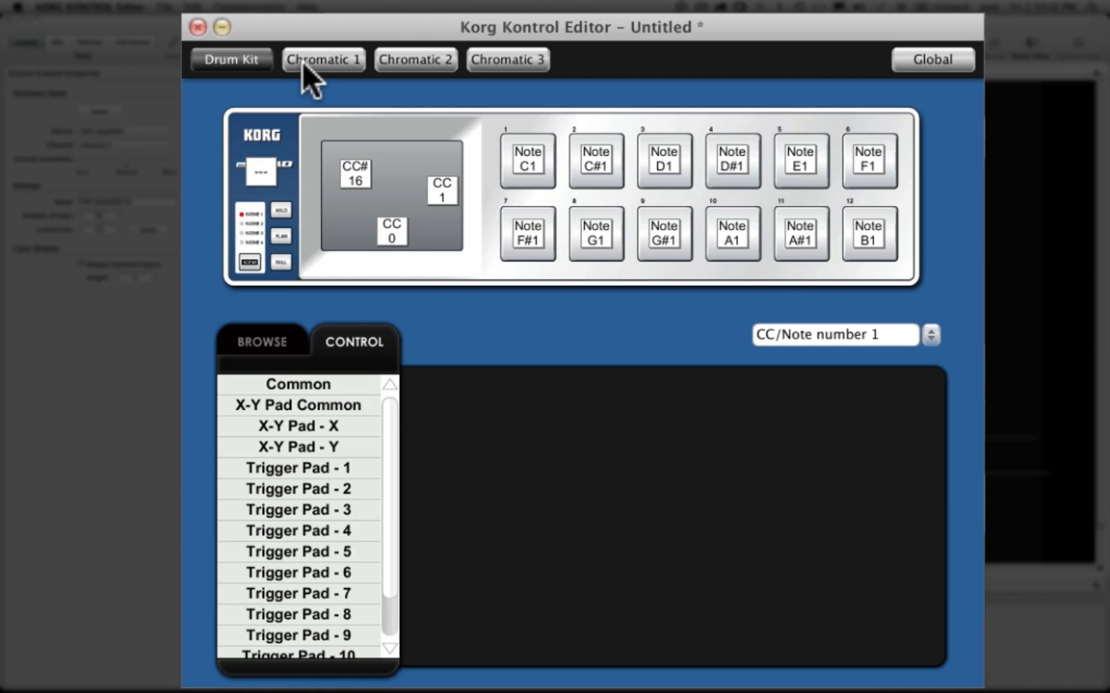
# Compare the pad note assignments of the Drum Kit, Chromatic 1, Chromatic 2 and Chromatic 3 scenes
pyautogui.click(303, 65)
pyautogui.click(248, 67)
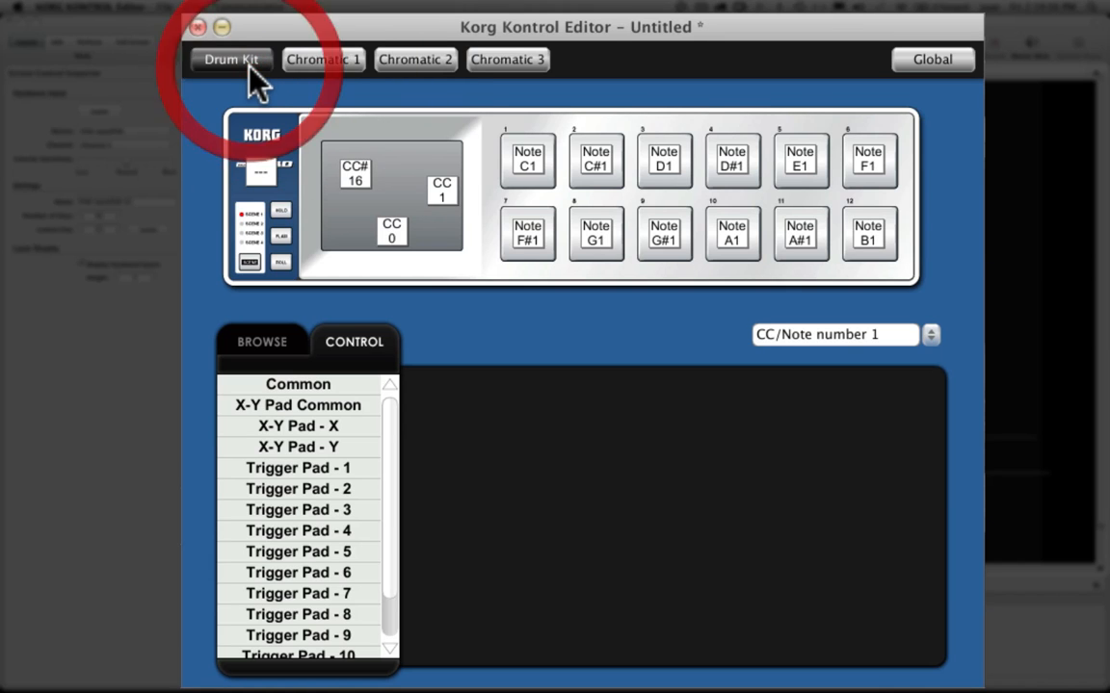
pyautogui.click(310, 58)
pyautogui.click(252, 64)
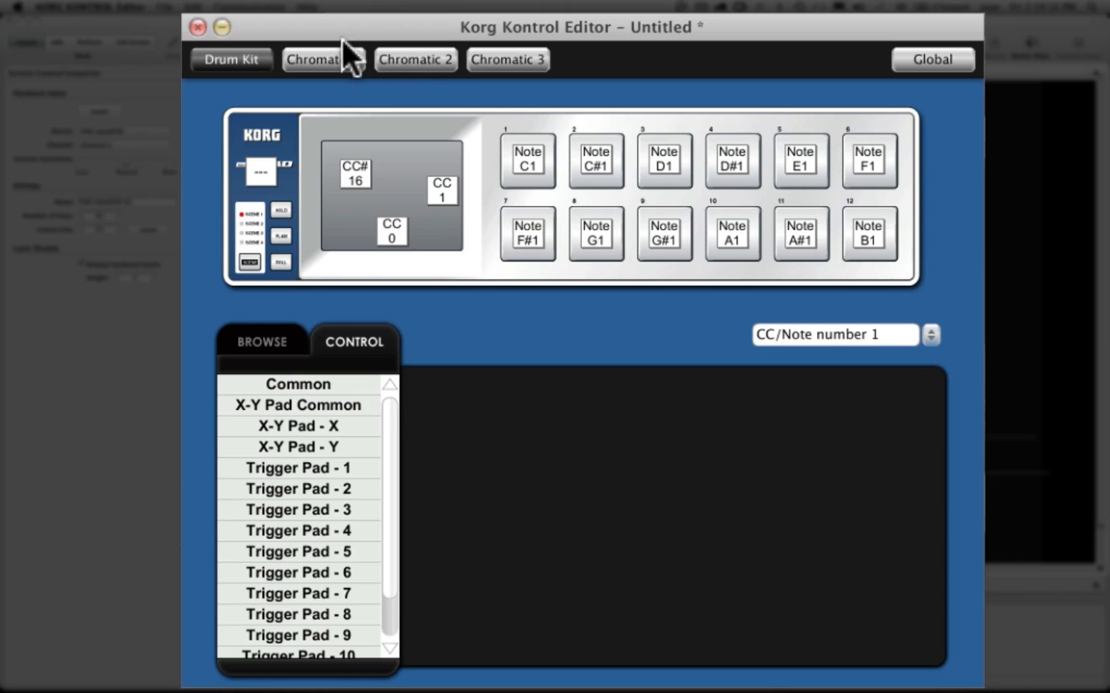
pyautogui.click(328, 60)
pyautogui.click(404, 61)
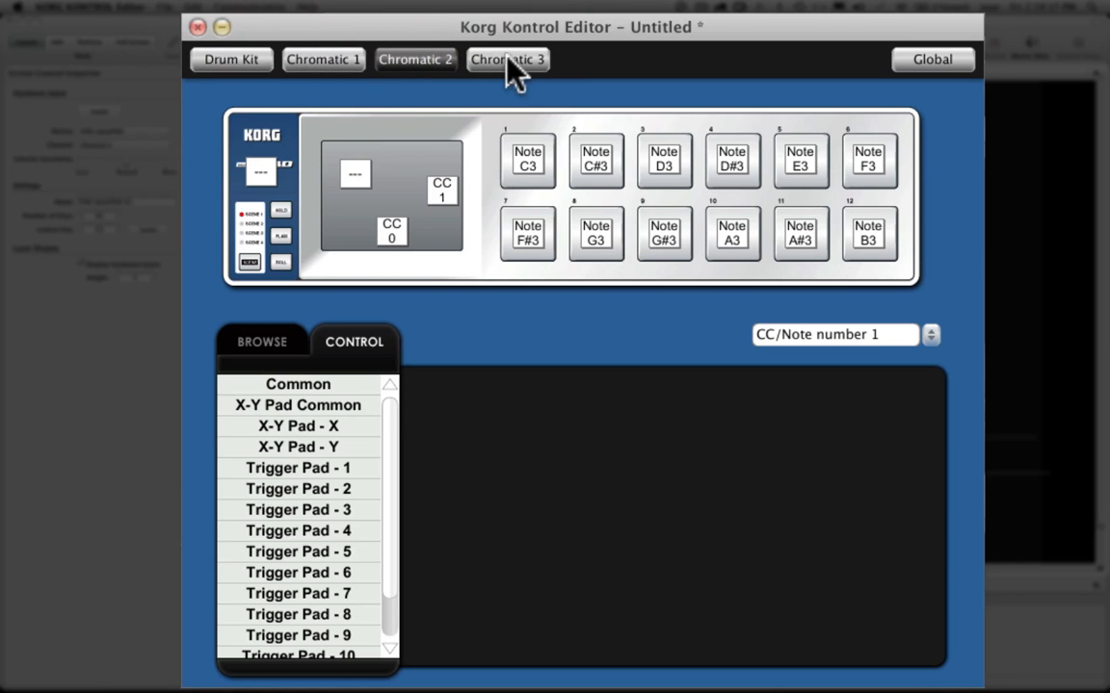
pyautogui.click(507, 58)
pyautogui.click(402, 59)
pyautogui.click(316, 59)
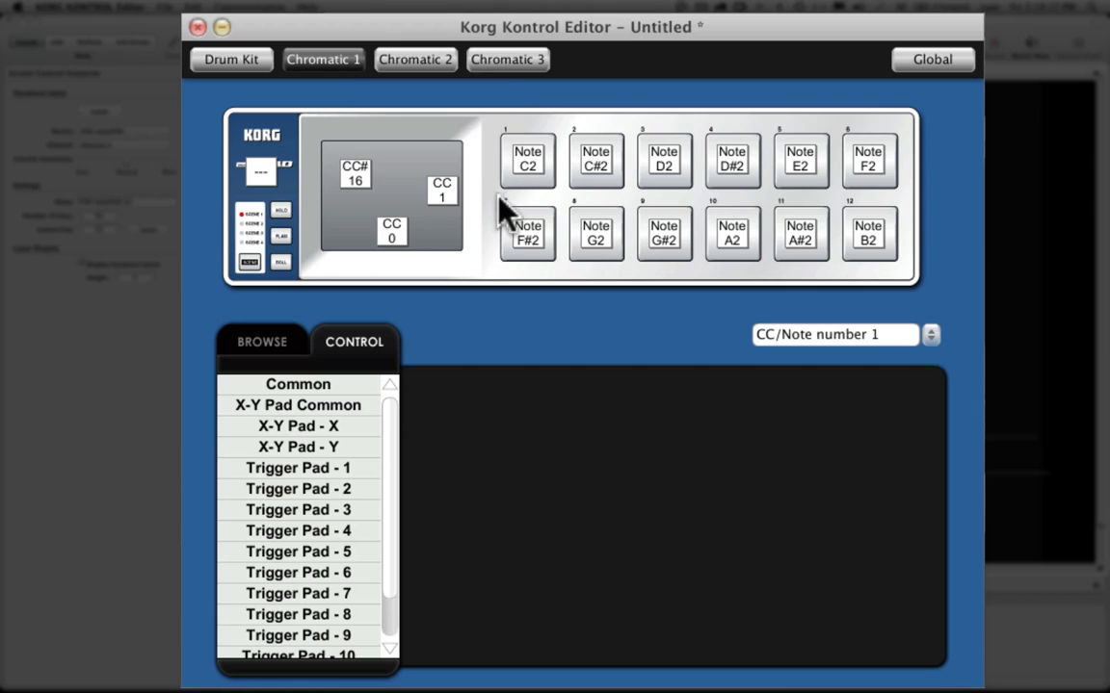
# Return to the Drum Kit scene and inspect the controller assignments of the X-Y pad's X and Y axes
pyautogui.click(219, 63)
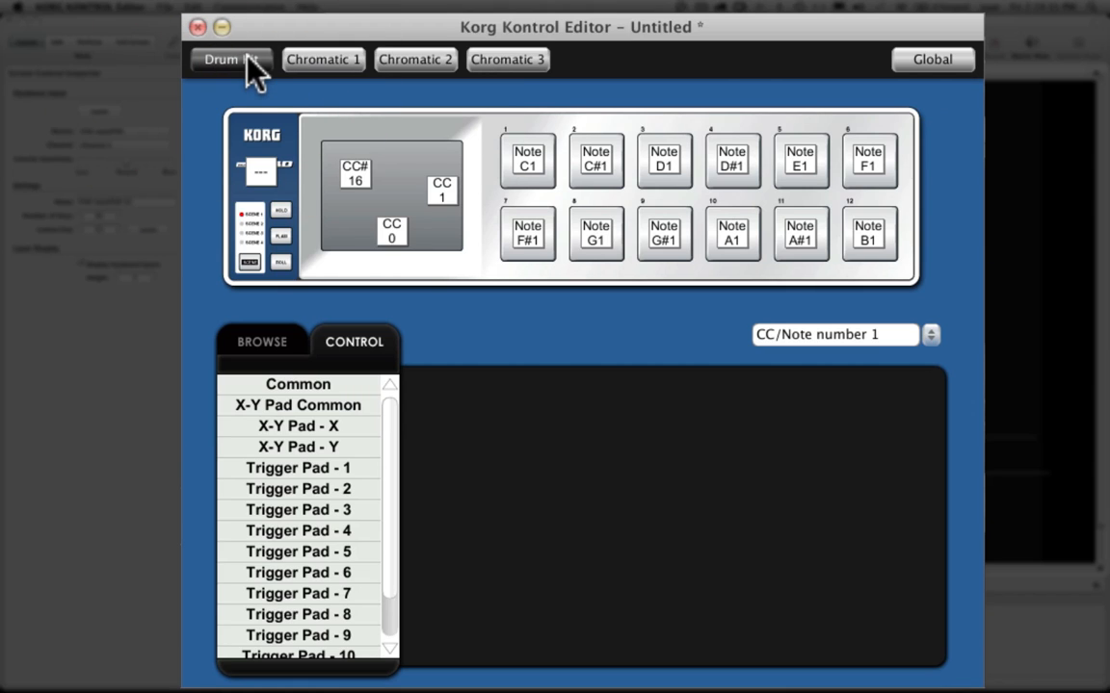
pyautogui.click(387, 233)
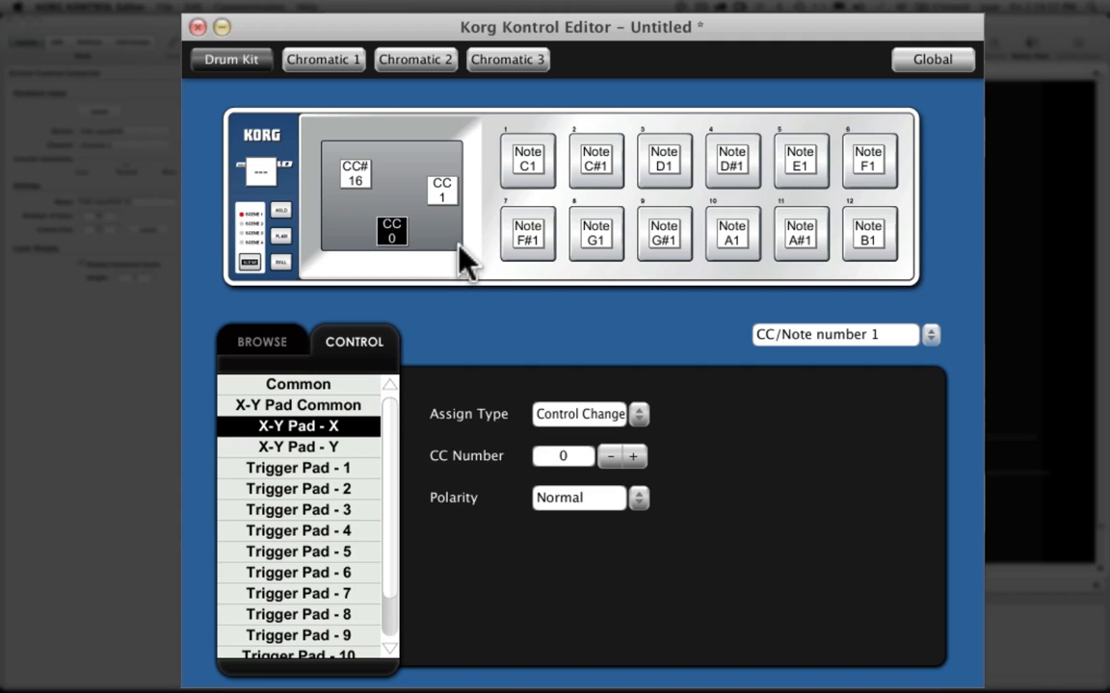
pyautogui.click(448, 191)
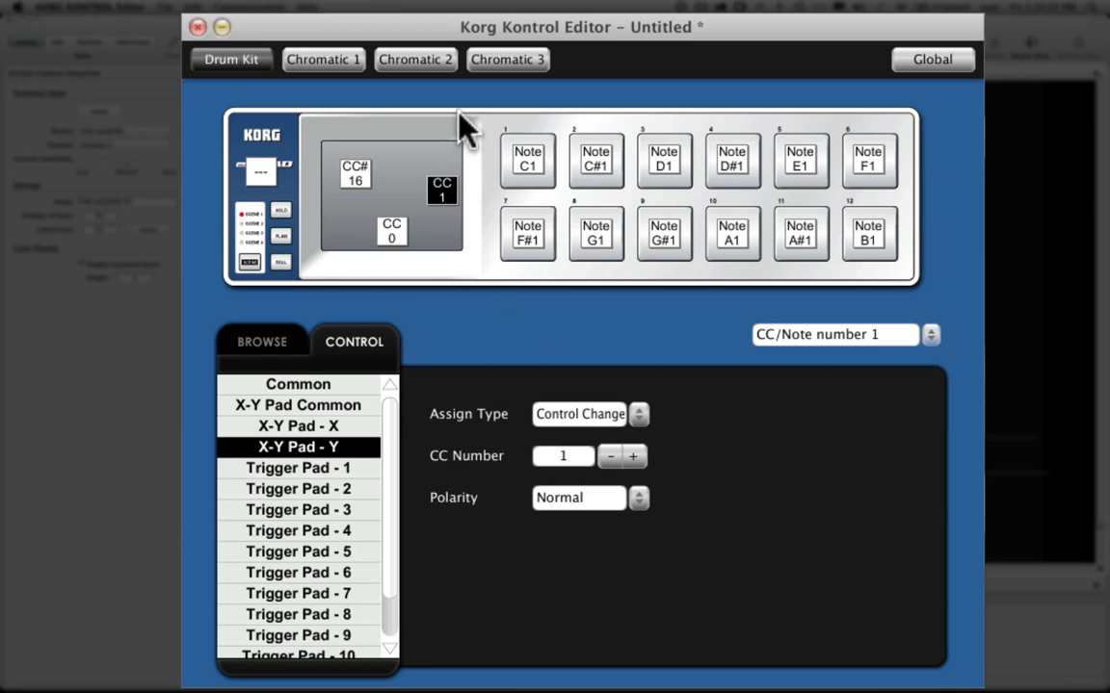
# In the Drum Kit scene, set the X-Y pad's touch/release Off Value to 127 and On Value to 0
pyautogui.click(355, 174)
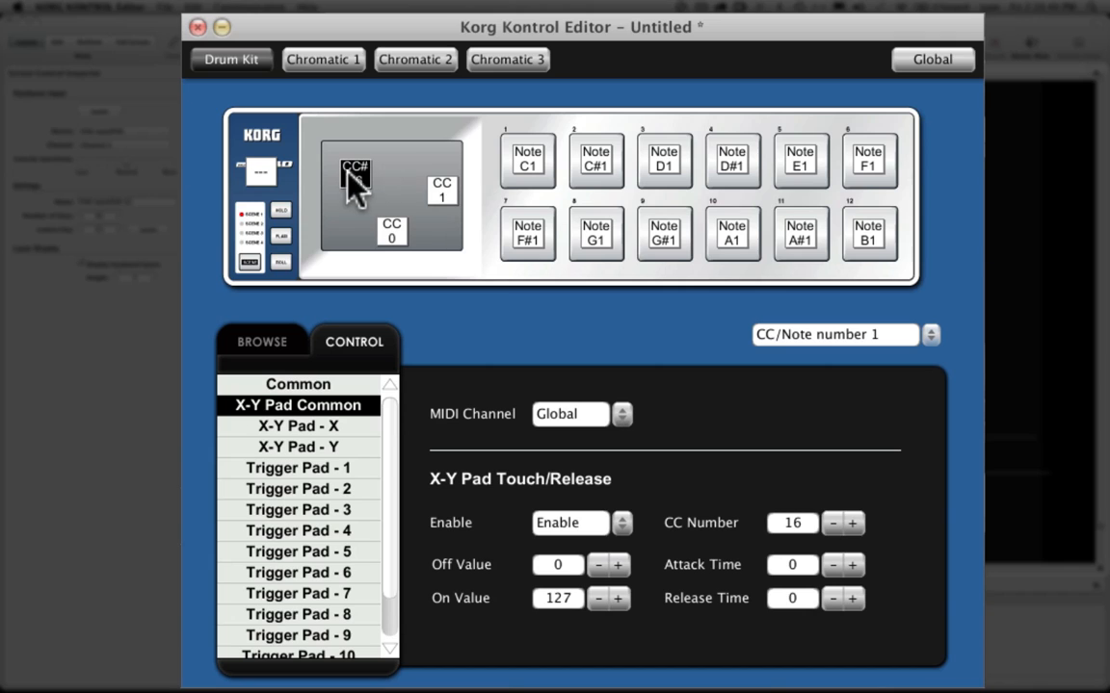
pyautogui.click(308, 53)
pyautogui.click(238, 57)
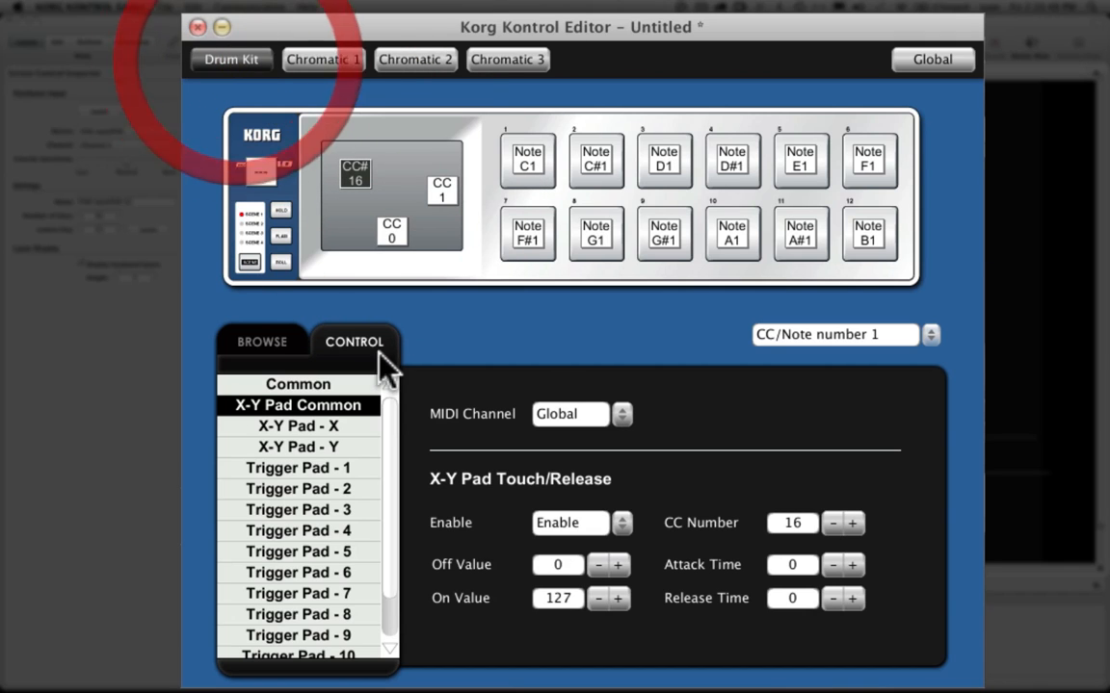
pyautogui.doubleClick(557, 565)
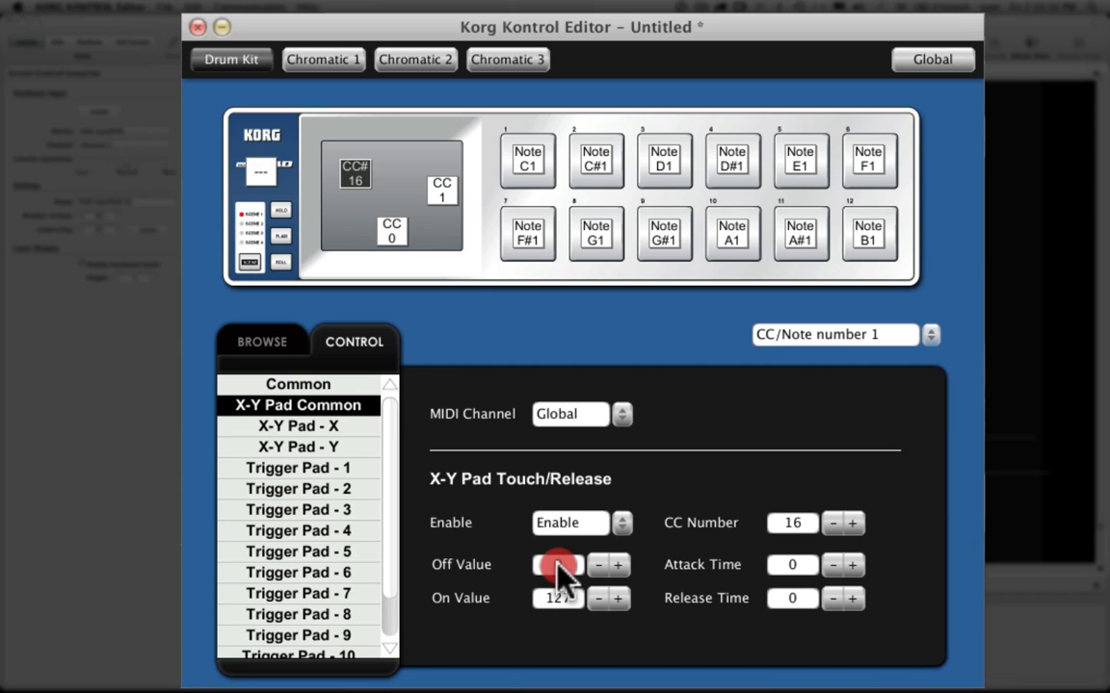
pyautogui.write('127')
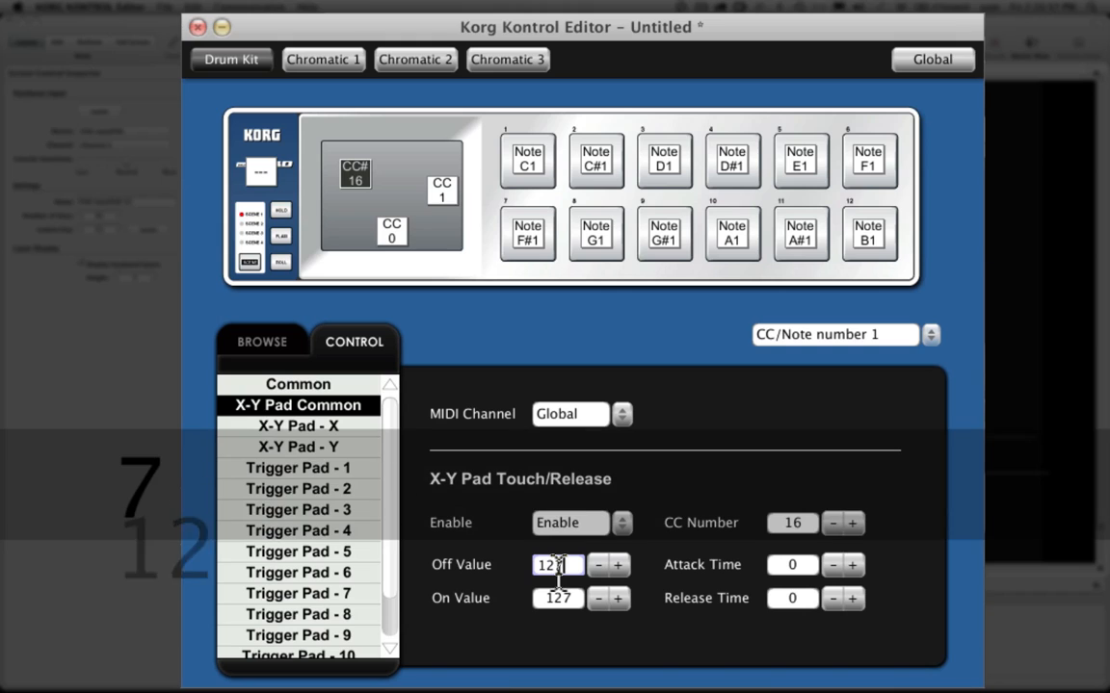
pyautogui.doubleClick(559, 598)
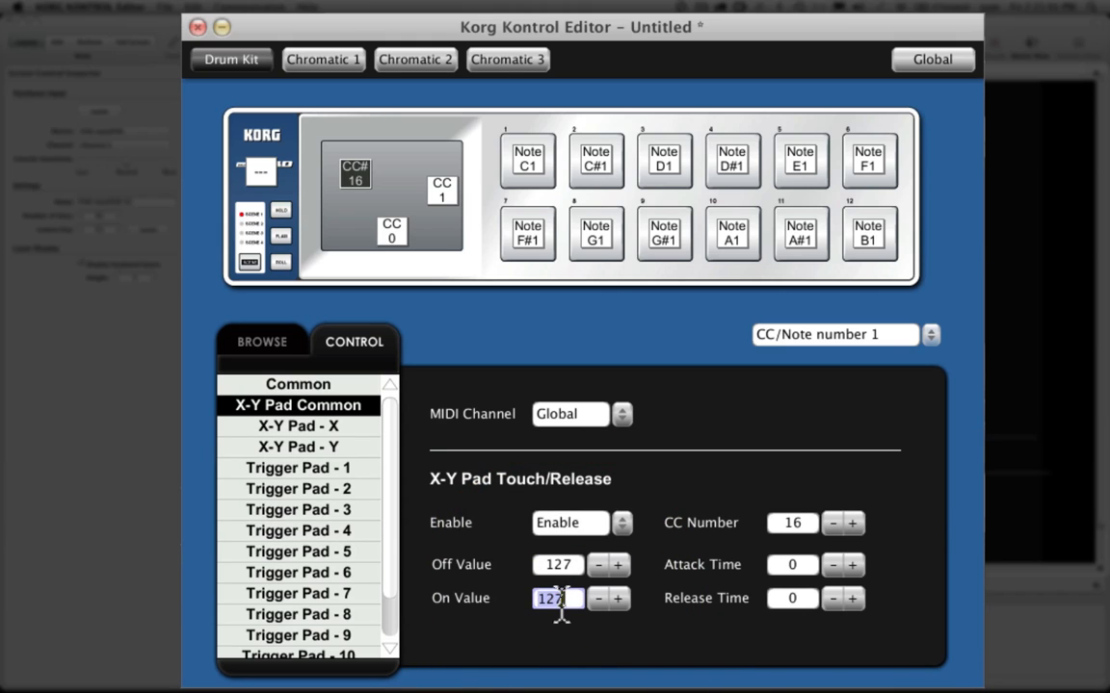
pyautogui.write('0')
pyautogui.press('Return')
# Write the scene set to the nanoPAD, then close the editor without saving the changes
pyautogui.moveTo(315, 25); pyautogui.dragTo(298, 12)
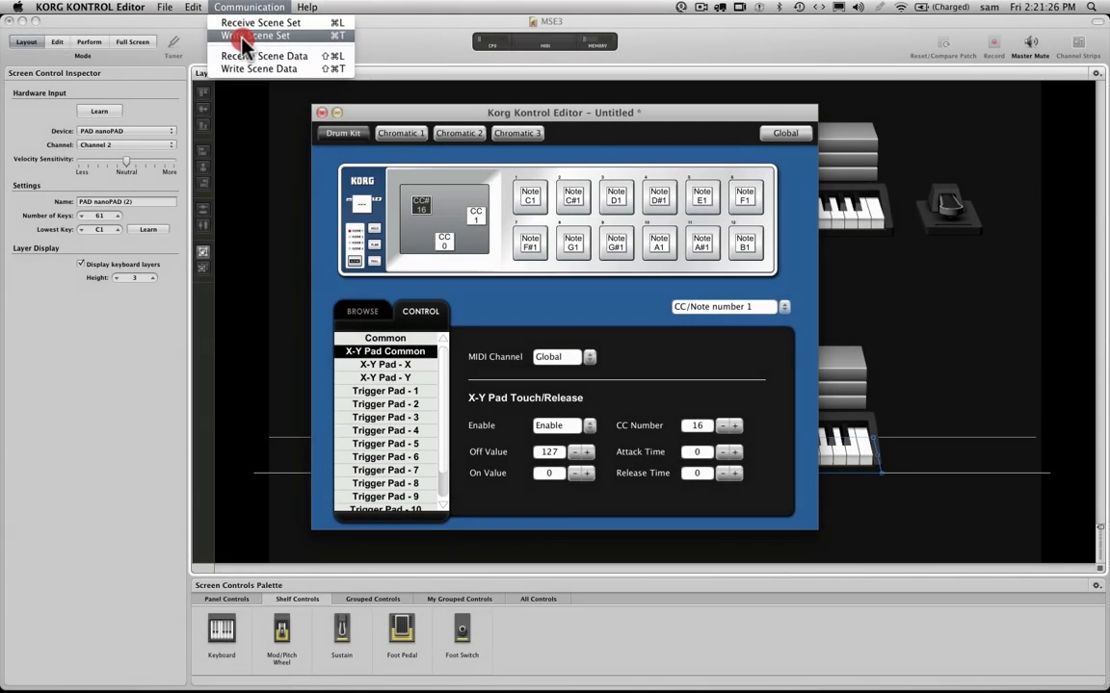
pyautogui.click(242, 37)
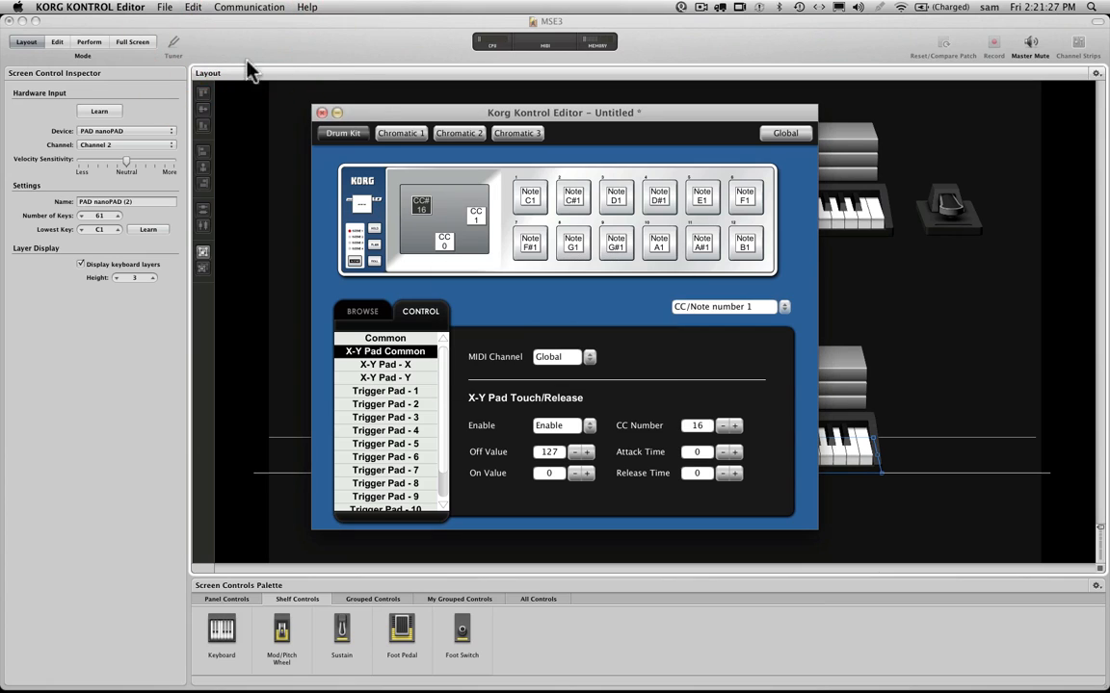
pyautogui.moveTo(372, 114); pyautogui.dragTo(380, 116)
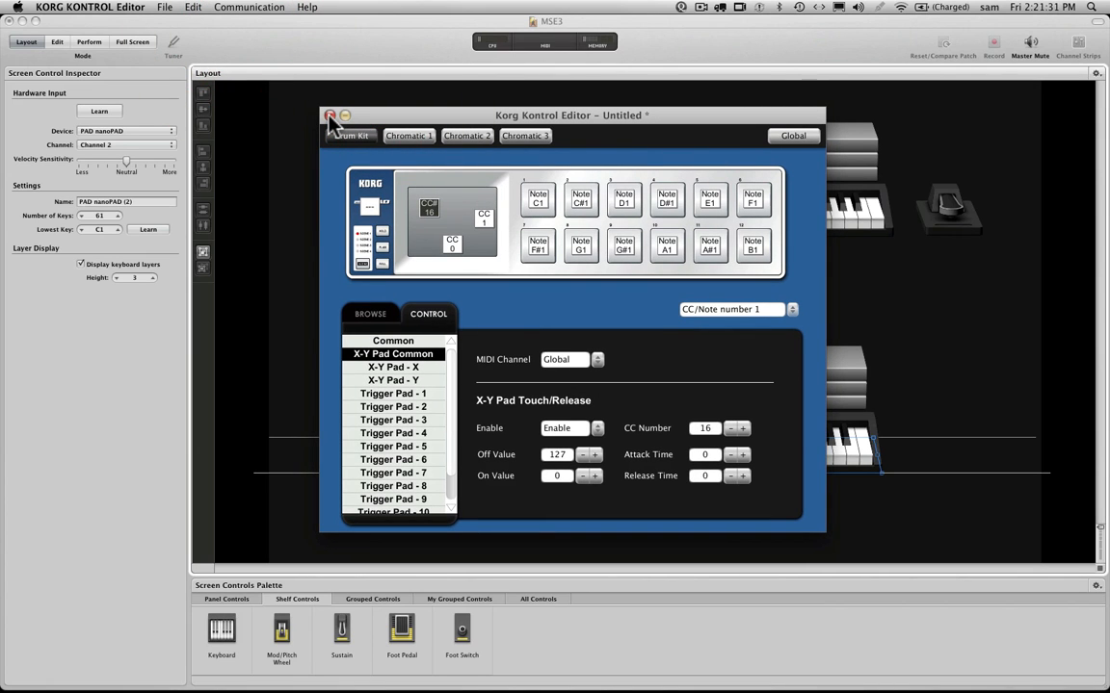
pyautogui.click(368, 122)
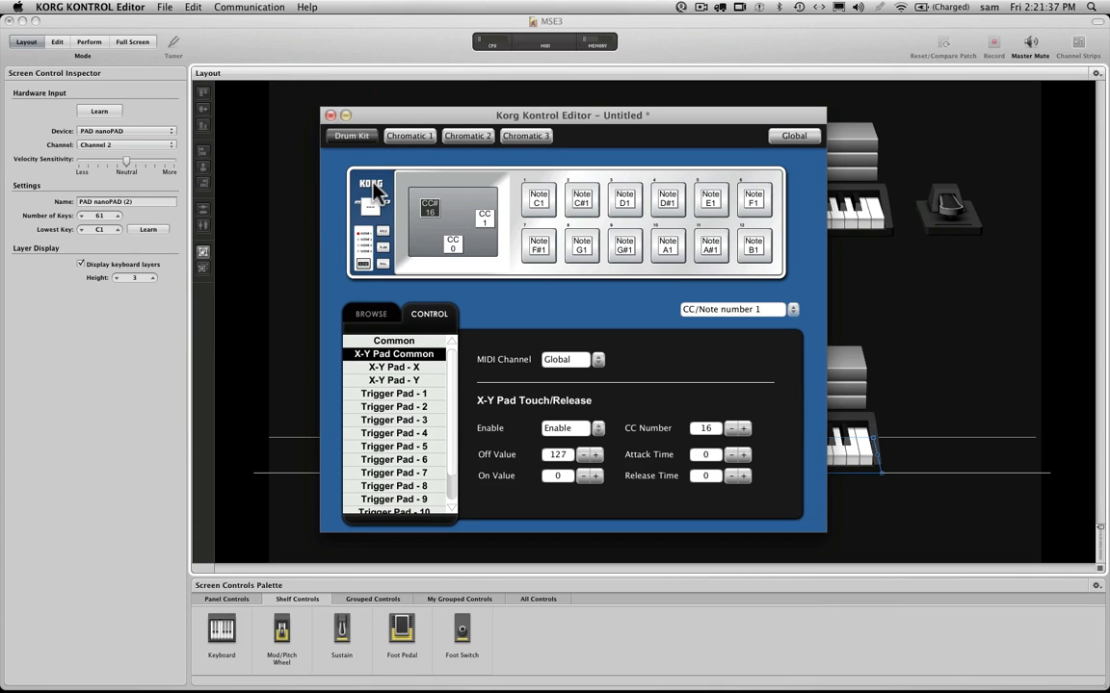
pyautogui.click(329, 117)
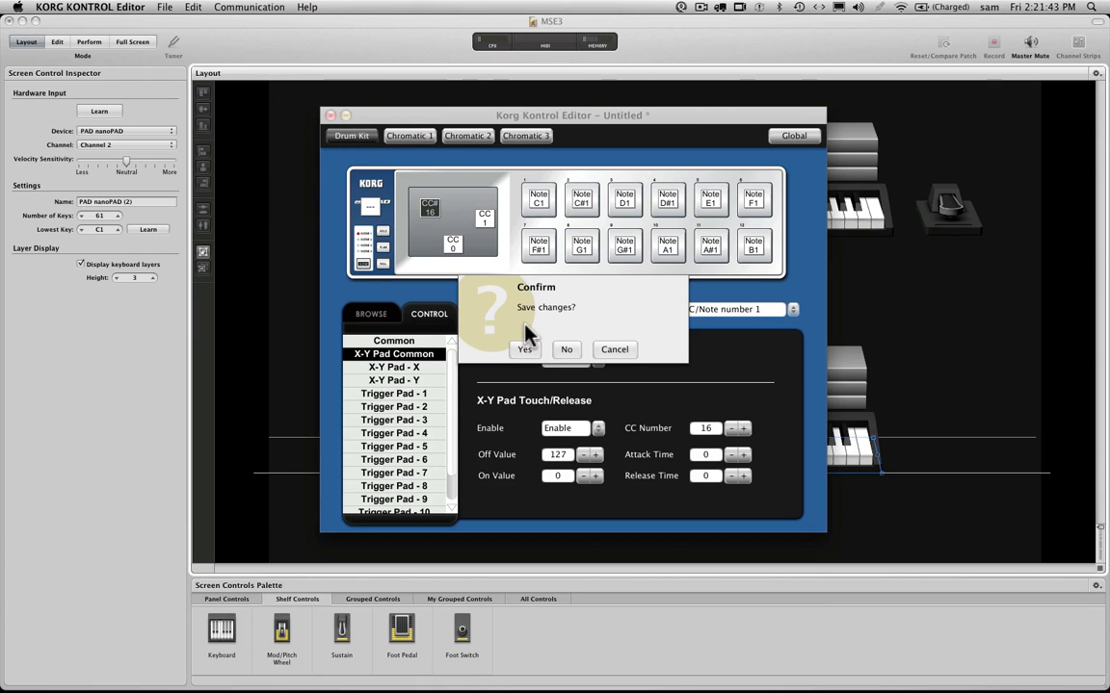
pyautogui.click(567, 350)
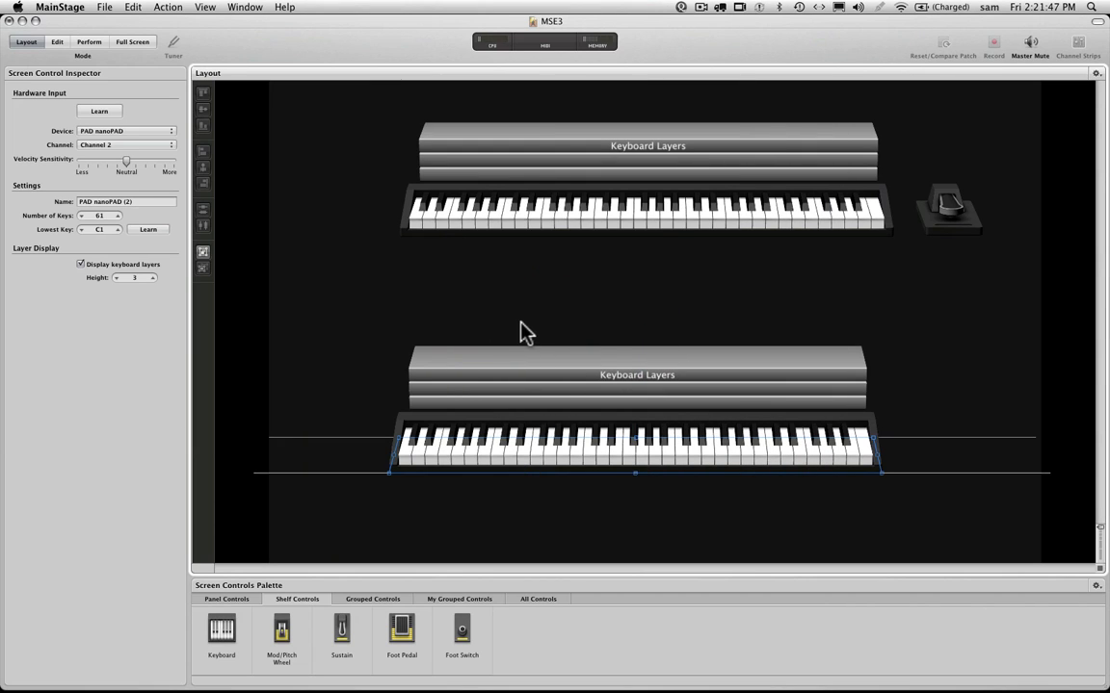
# Move the lower keyboard to the right and slightly down to free space on its left side
pyautogui.click(554, 324)
pyautogui.click(550, 433)
pyautogui.moveTo(546, 449); pyautogui.dragTo(652, 468)
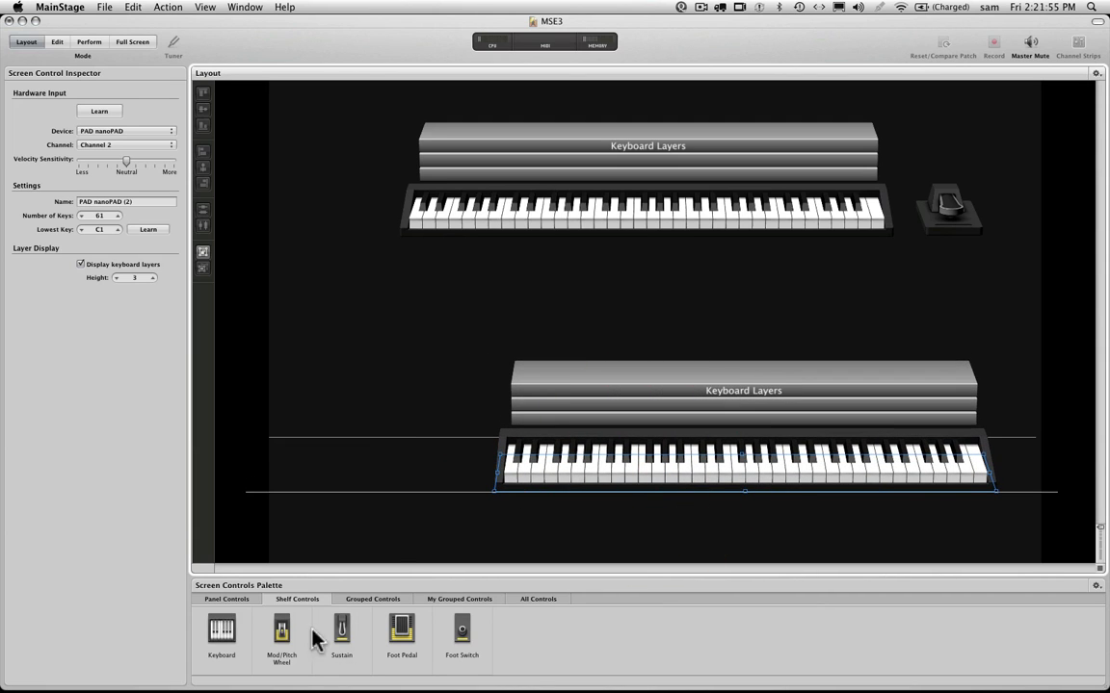
# Add a vertical fader, a horizontal fader and a button to the free area left of the lower keyboard
pyautogui.click(243, 599)
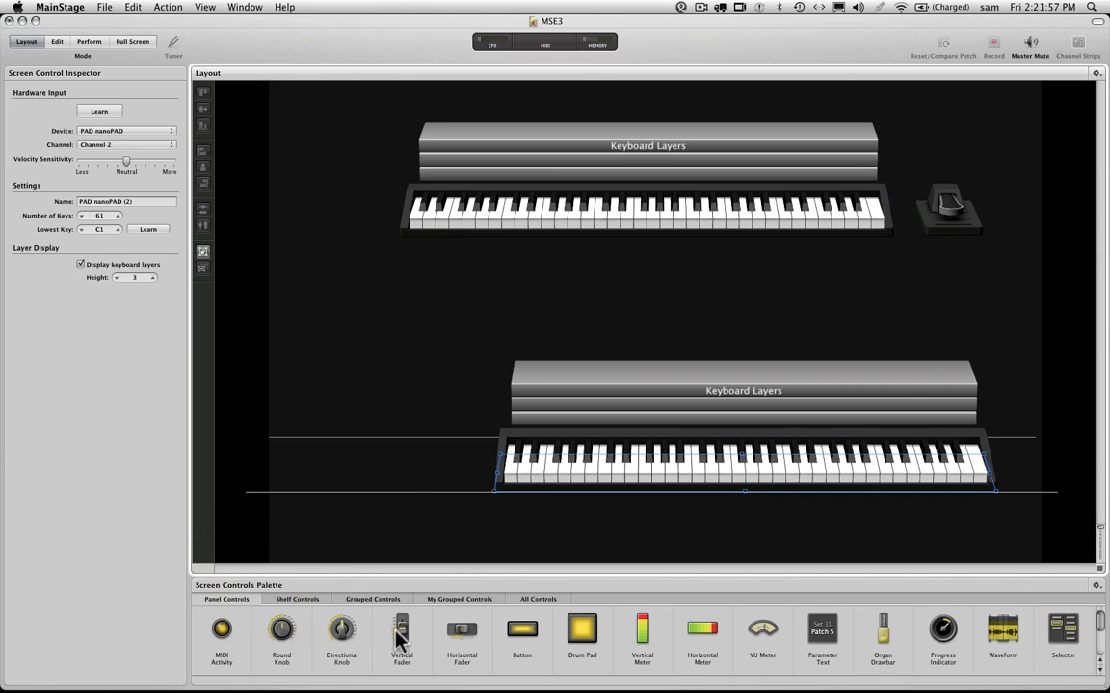
pyautogui.moveTo(398, 631); pyautogui.dragTo(311, 385)
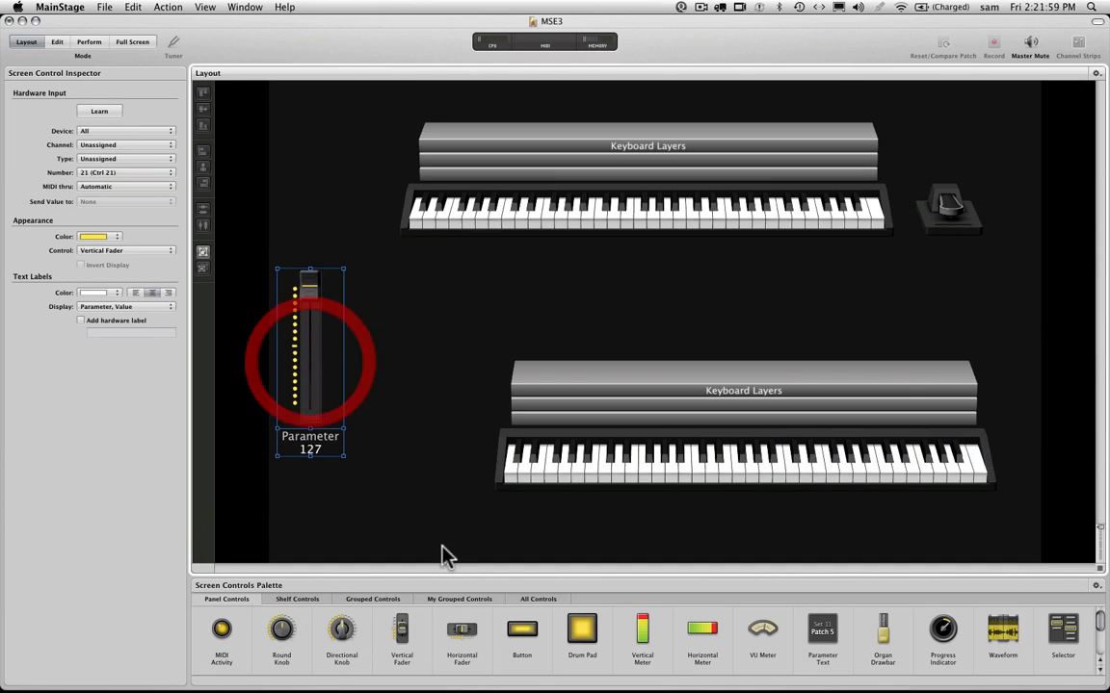
pyautogui.moveTo(469, 626); pyautogui.dragTo(419, 443)
pyautogui.moveTo(528, 631); pyautogui.dragTo(413, 349)
pyautogui.click(480, 332)
# Shrink the horizontal fader, the vertical fader and the lower keyboard, keeping the keyboard at the right side of the layout
pyautogui.click(426, 433)
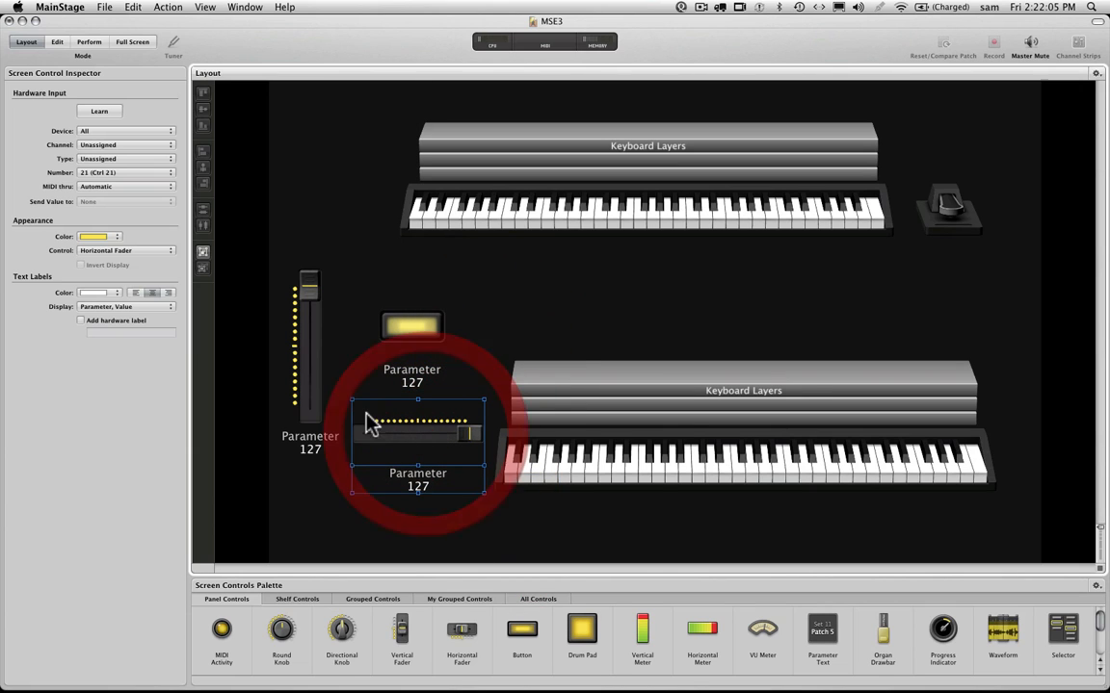
pyautogui.moveTo(352, 402); pyautogui.dragTo(379, 421)
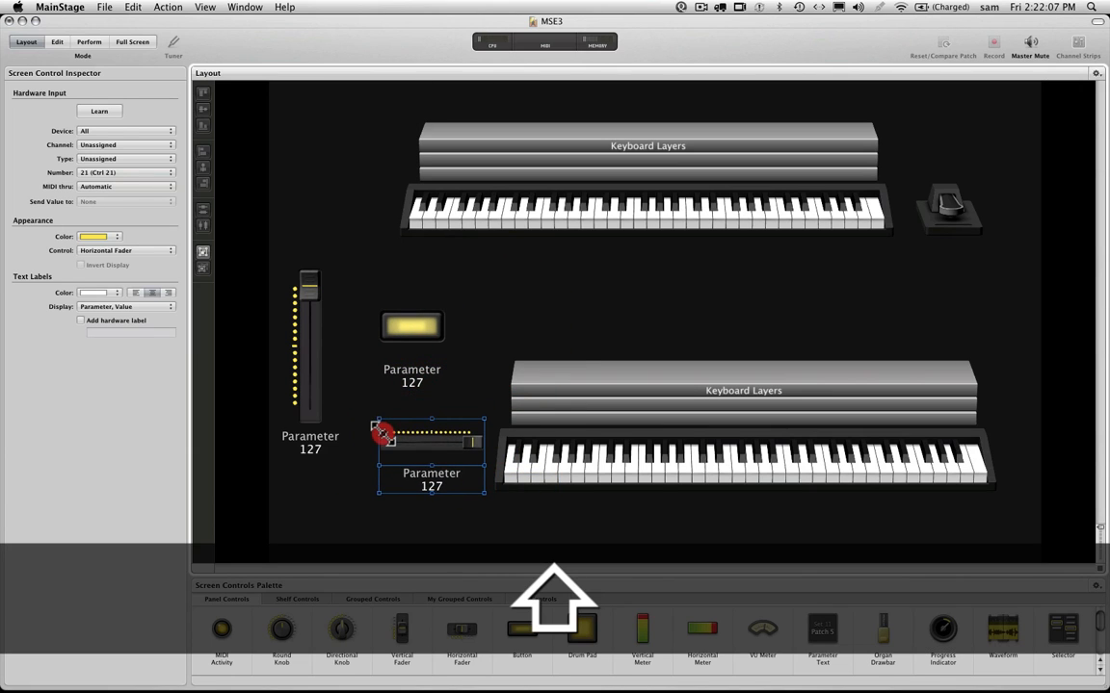
pyautogui.click(306, 364)
pyautogui.moveTo(269, 258); pyautogui.dragTo(318, 335)
pyautogui.click(513, 449)
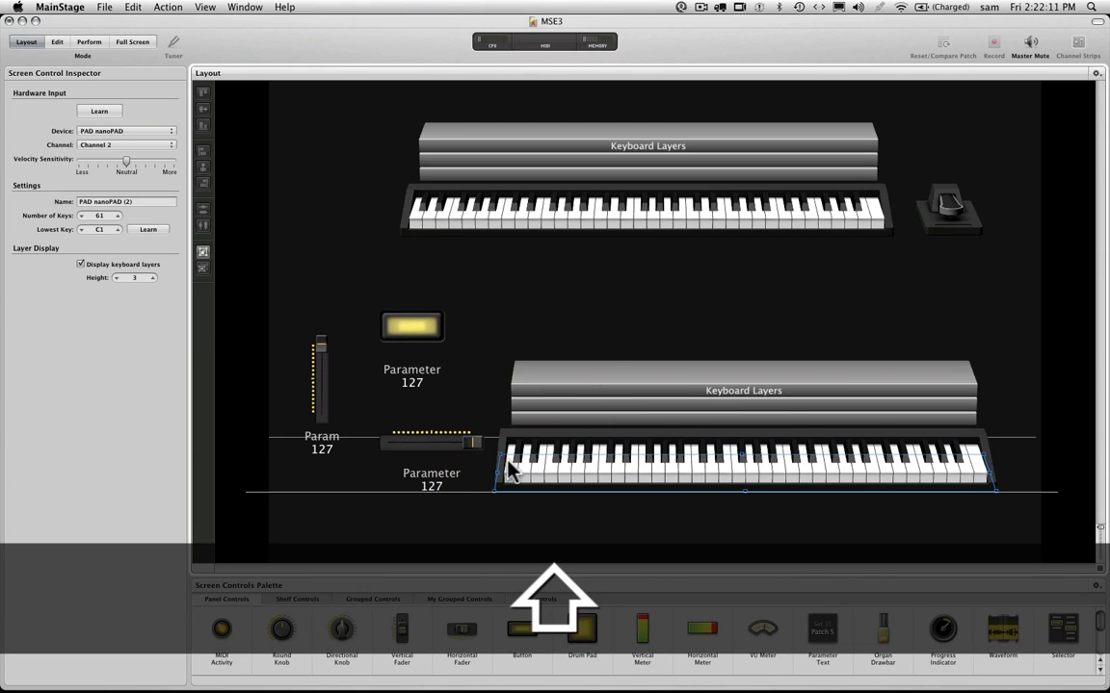
pyautogui.moveTo(494, 448); pyautogui.dragTo(656, 515)
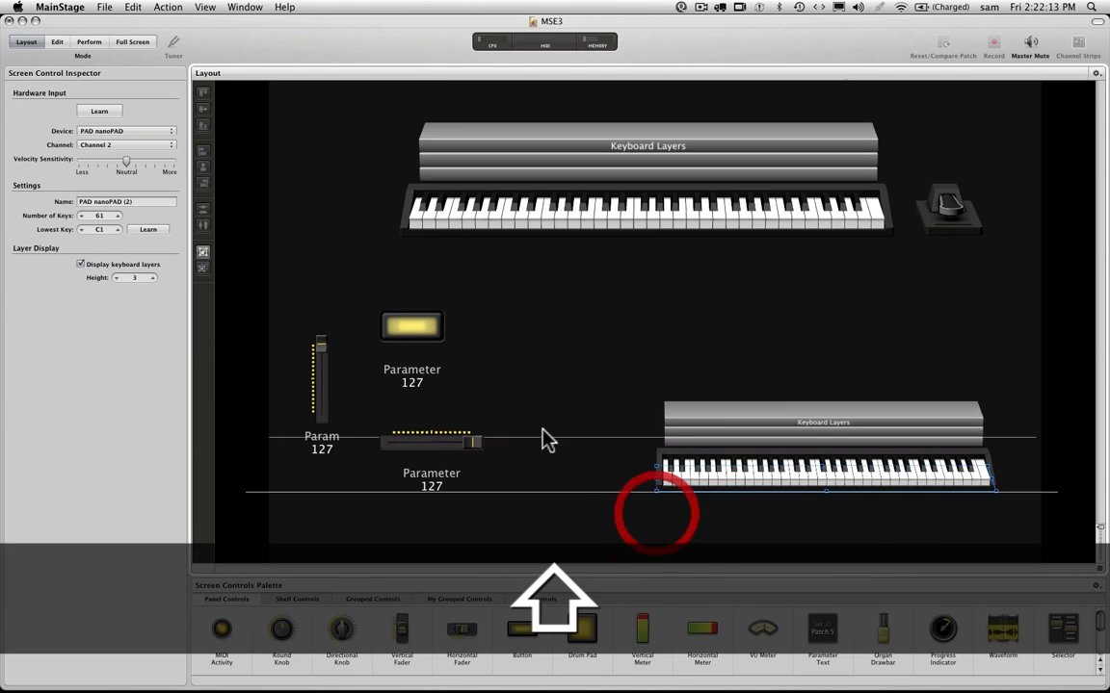
# Move both faders closer to the button and shrink the button slightly, centring it above the horizontal fader
pyautogui.moveTo(324, 383); pyautogui.dragTo(327, 330)
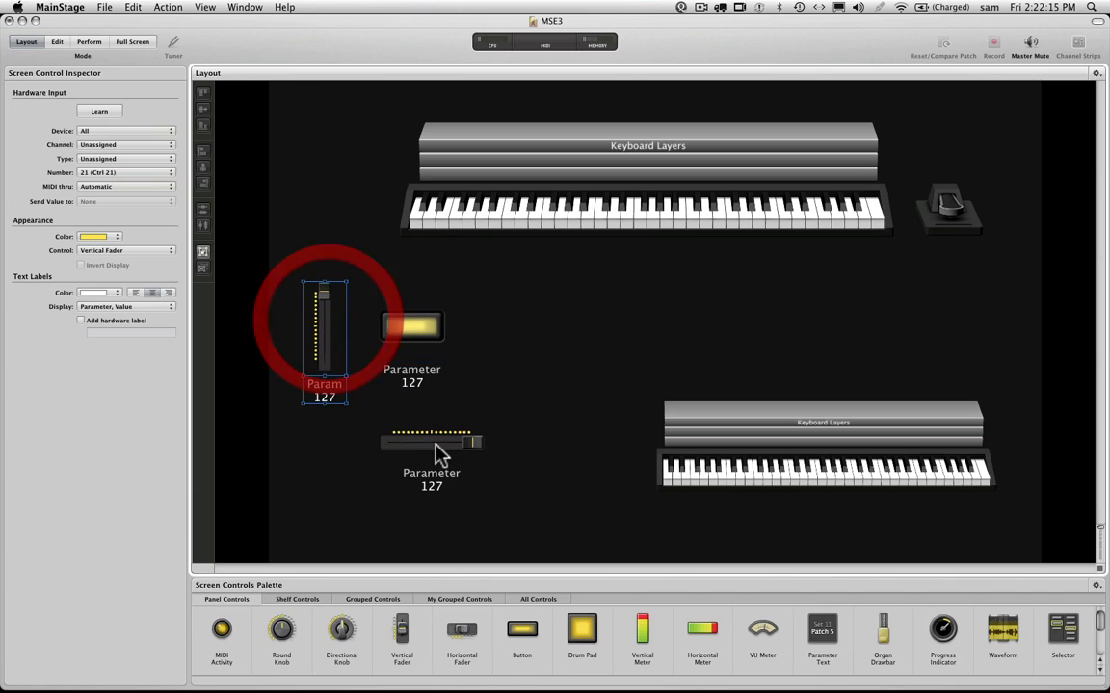
pyautogui.moveTo(435, 446); pyautogui.dragTo(420, 430)
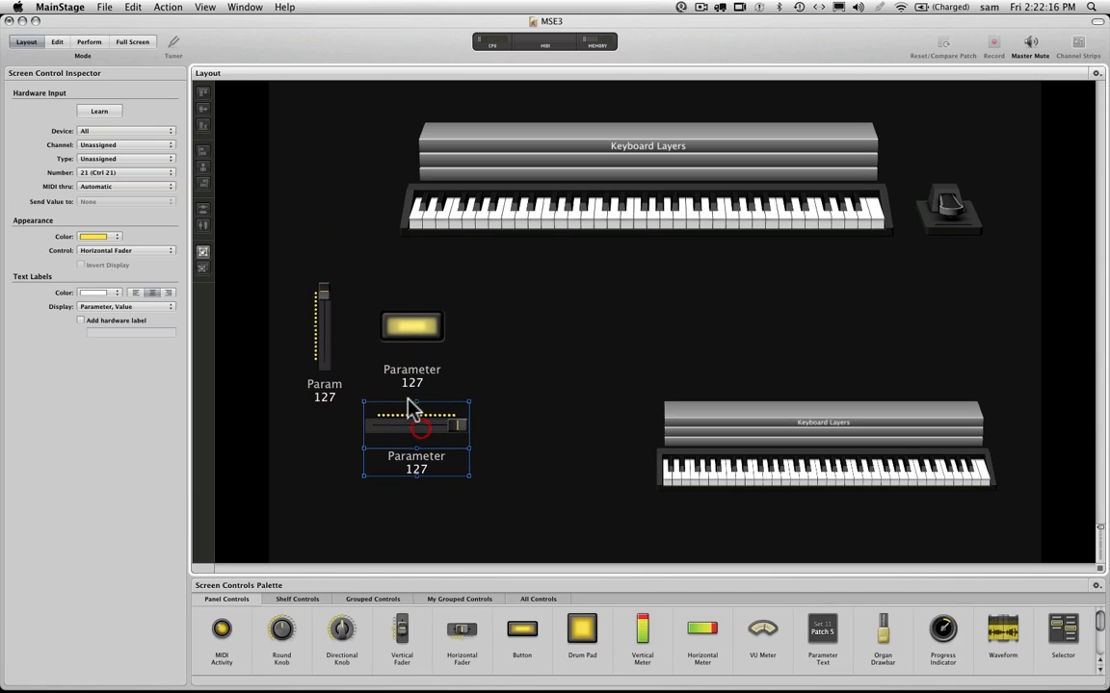
pyautogui.click(412, 344)
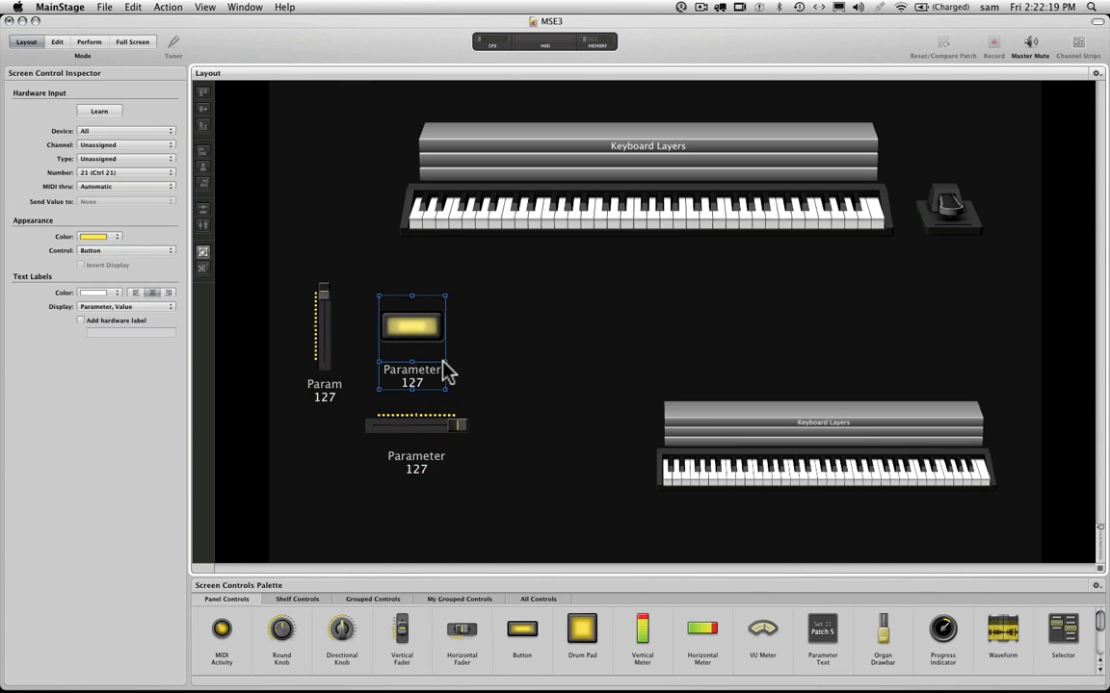
pyautogui.moveTo(443, 360); pyautogui.dragTo(440, 358)
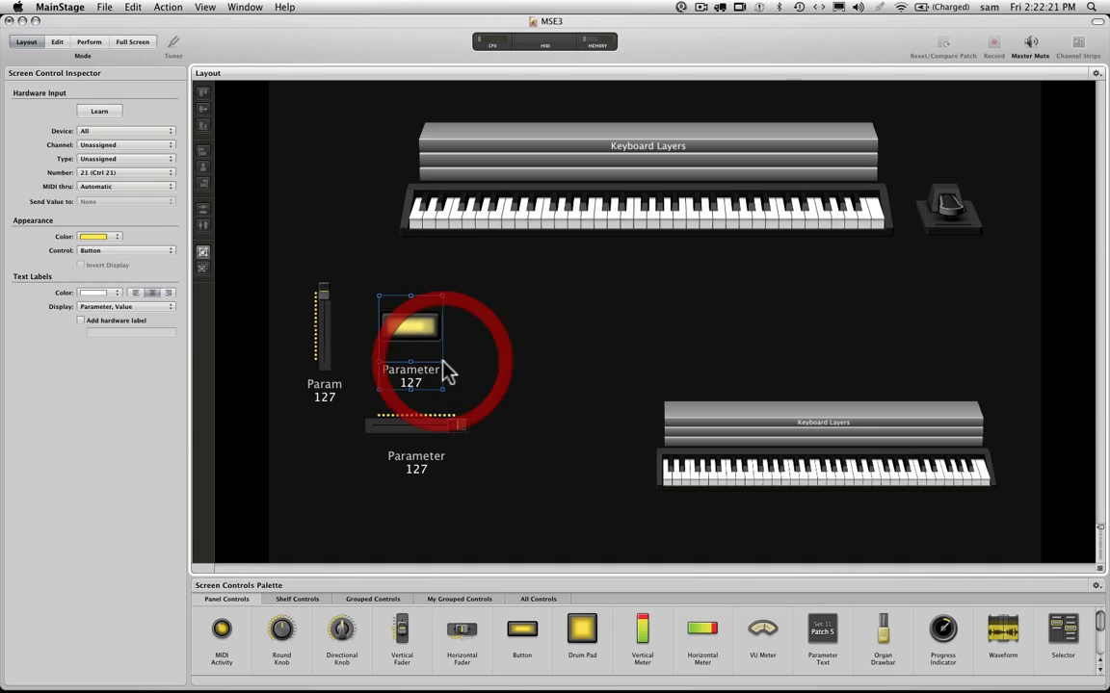
pyautogui.moveTo(442, 297)
pyautogui.mouseDown()
pyautogui.moveTo(426, 327)
pyautogui.moveTo(439, 343)
pyautogui.moveTo(433, 301)
pyautogui.moveTo(440, 306)
pyautogui.moveTo(399, 321)
pyautogui.mouseUp()
pyautogui.click(325, 352)
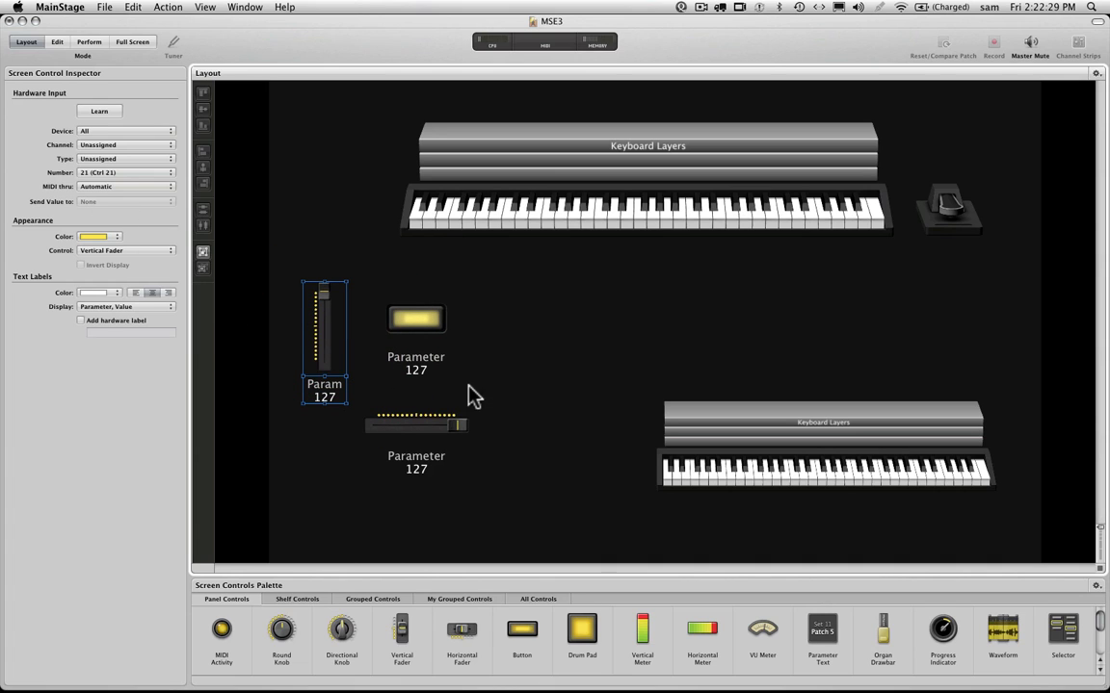
# Open MIDI Monitor with the system launcher and move its empty monitoring window down
pyautogui.moveTo(544, 681)
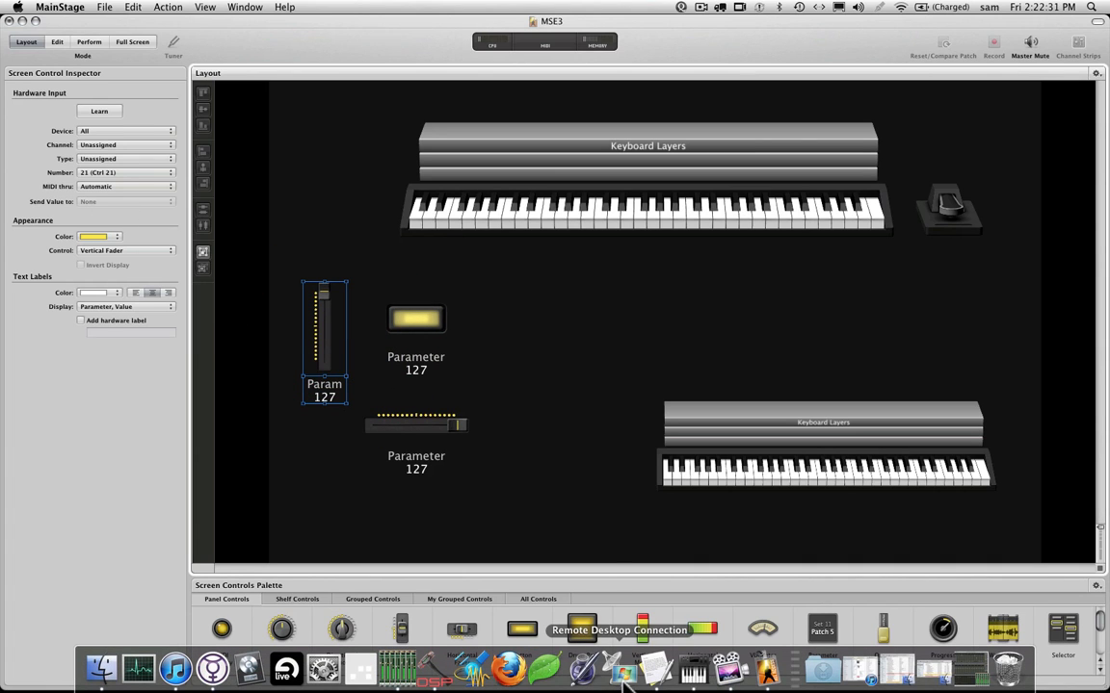
pyautogui.press('super+space')
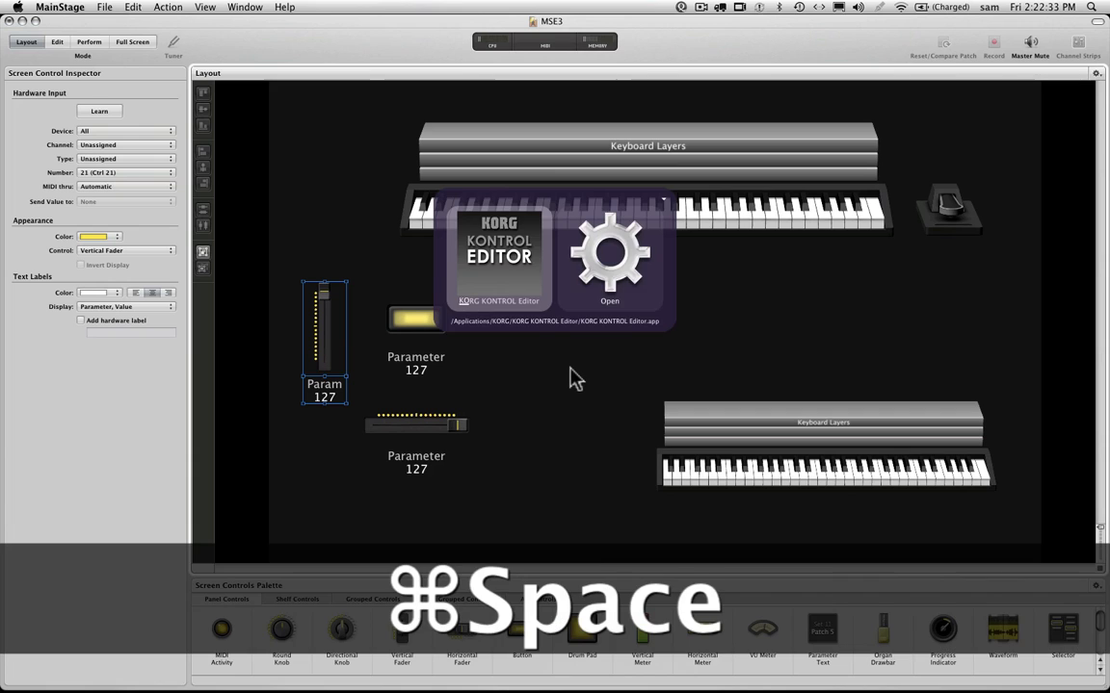
pyautogui.write('mi')
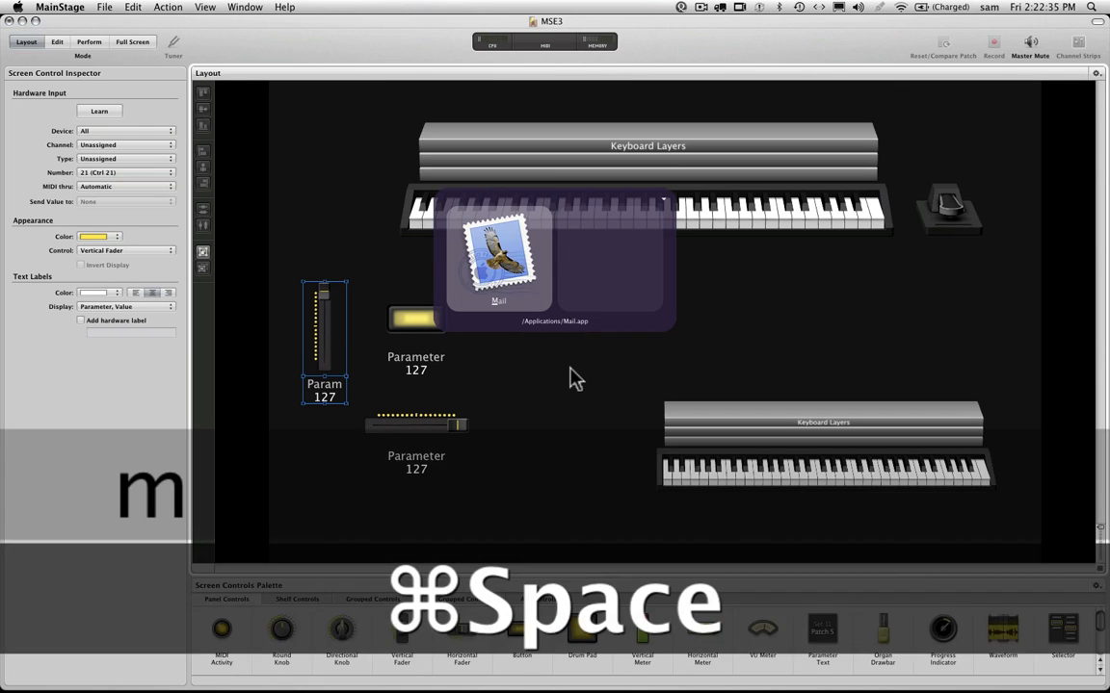
pyautogui.write('d')
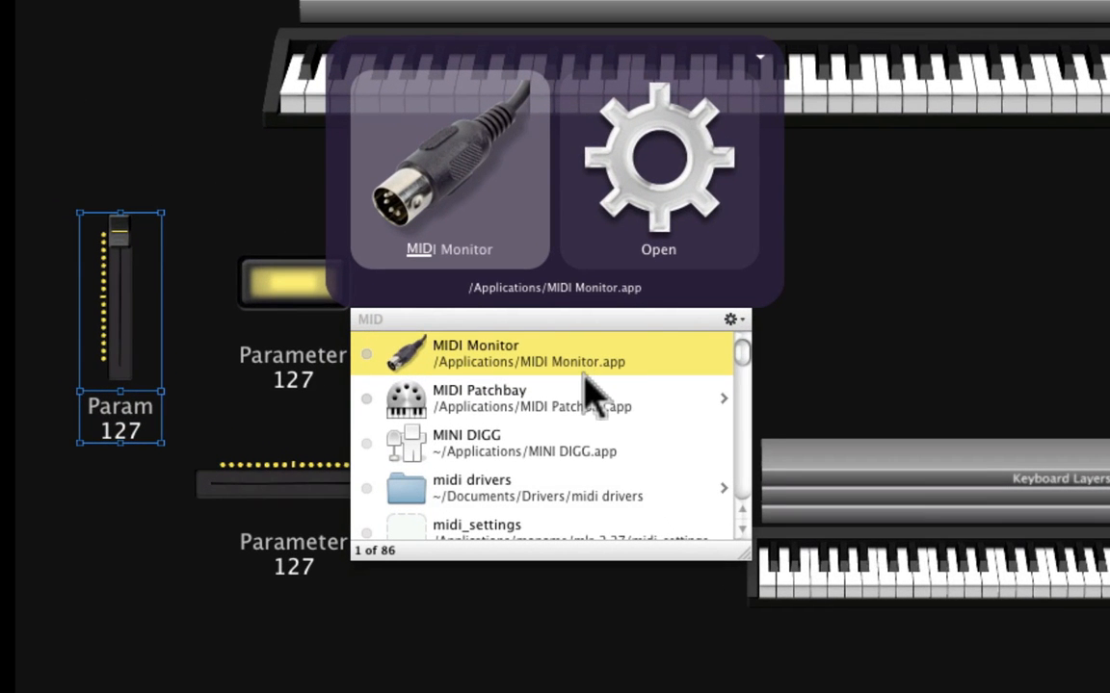
pyautogui.press('Return')
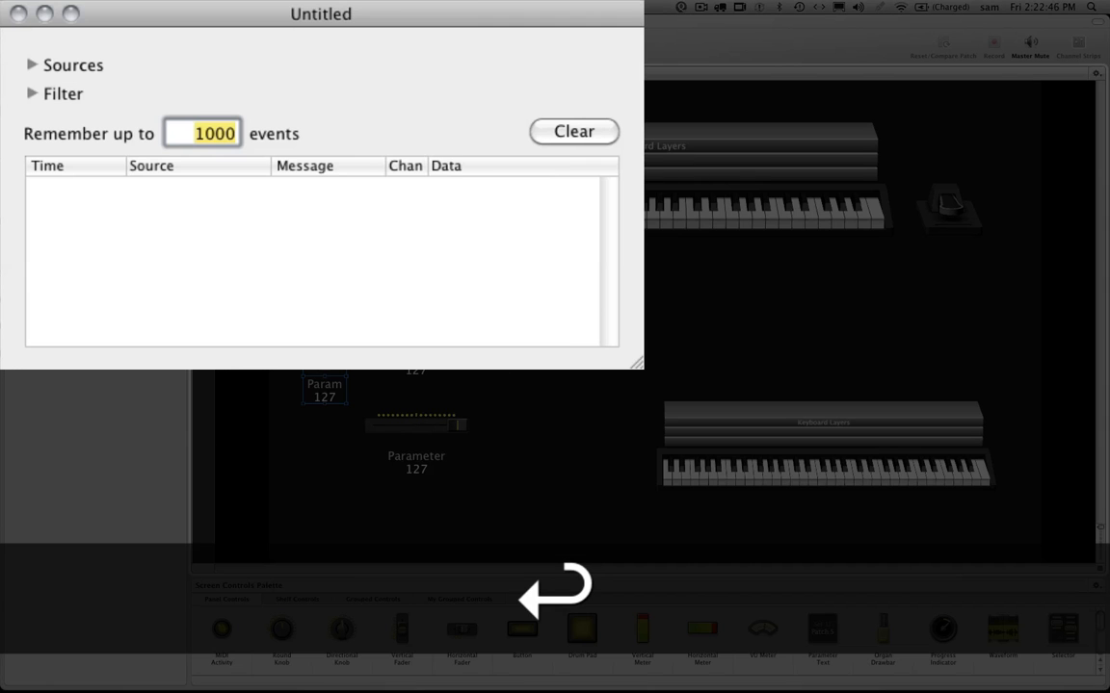
pyautogui.click(231, 14)
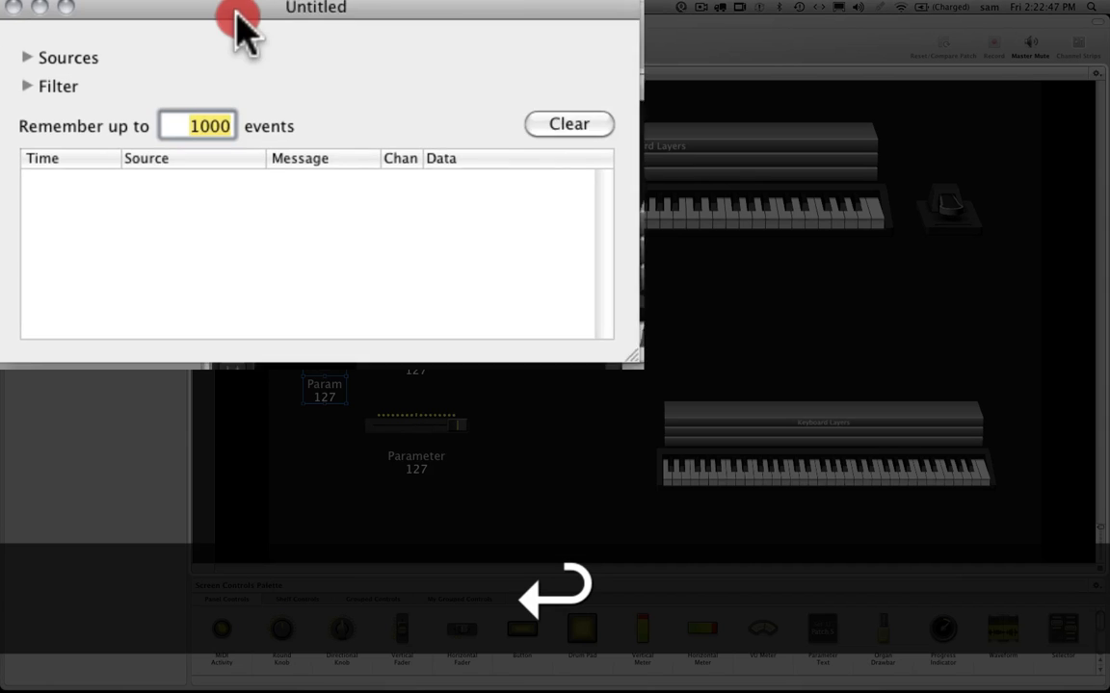
pyautogui.moveTo(231, 13); pyautogui.dragTo(230, 120)
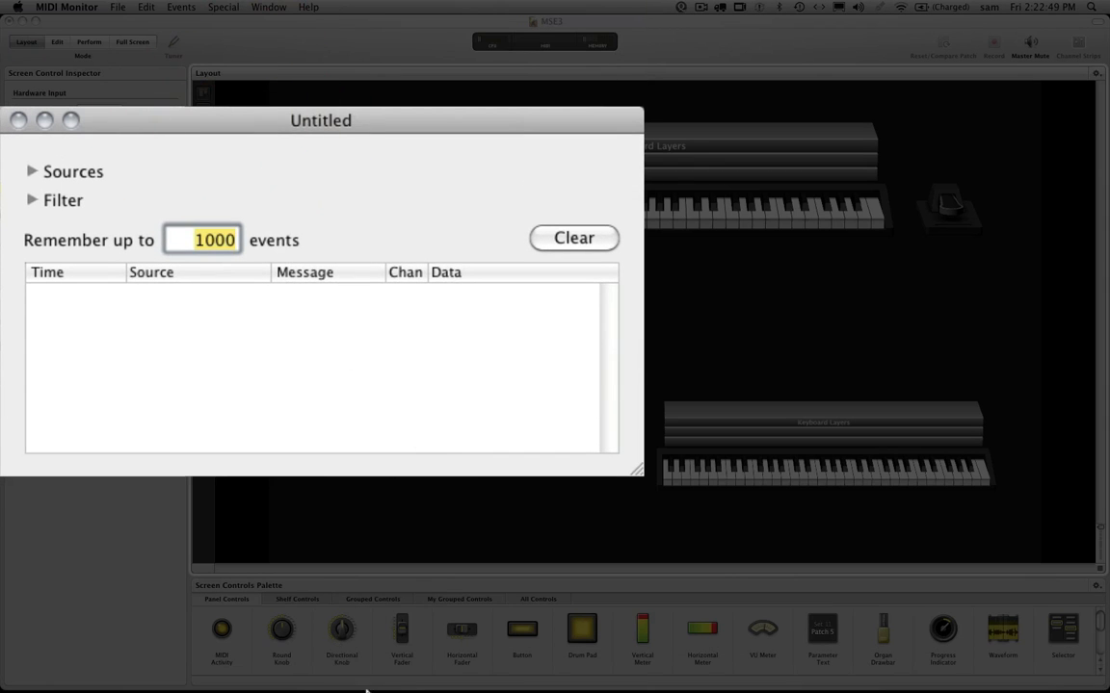
pyautogui.moveTo(394, 690)
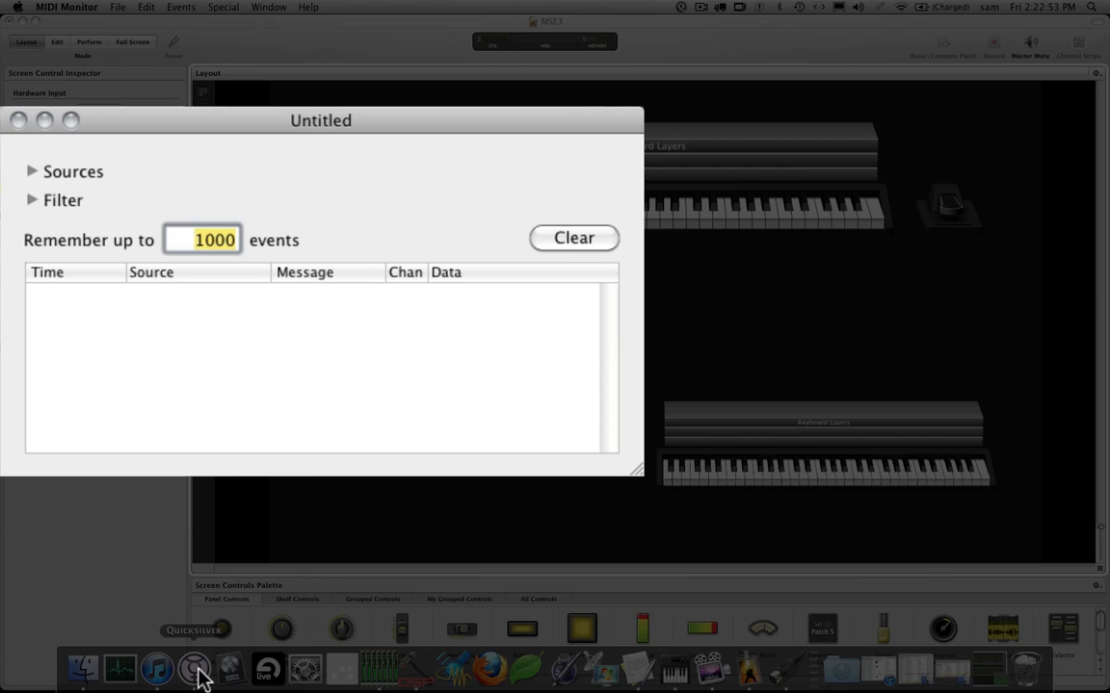
pyautogui.moveTo(213, 122); pyautogui.dragTo(212, 128)
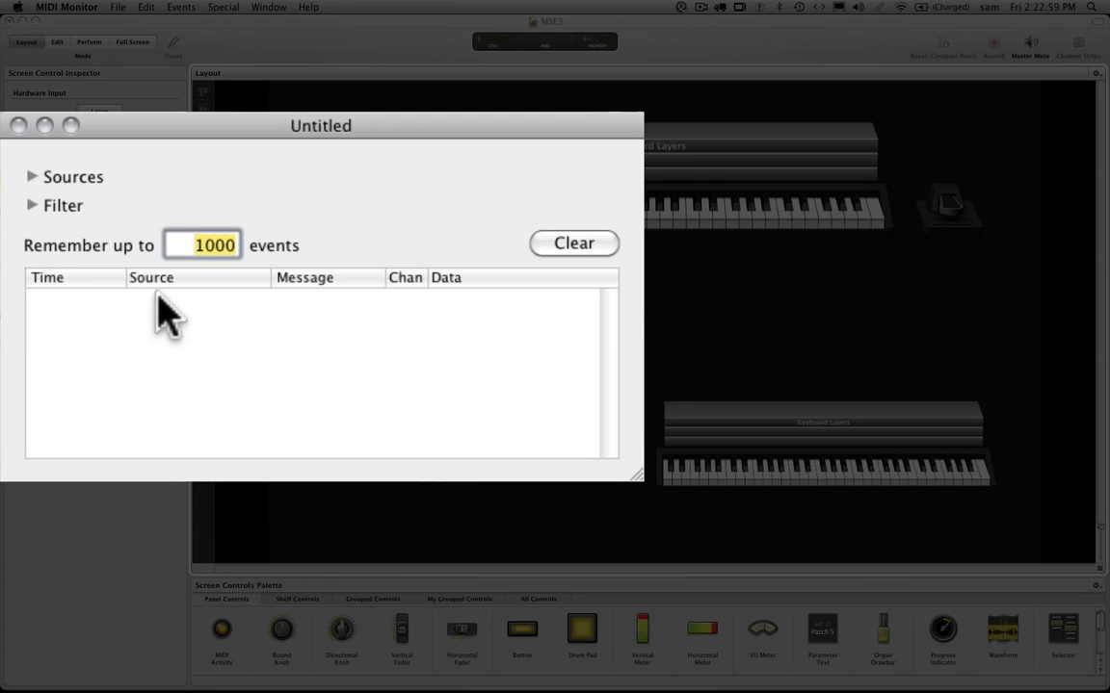
# Enlarge the MIDI Monitor window and examine the PAD and USB Keystation messages back to the earliest event
pyautogui.moveTo(146, 118); pyautogui.dragTo(154, 204)
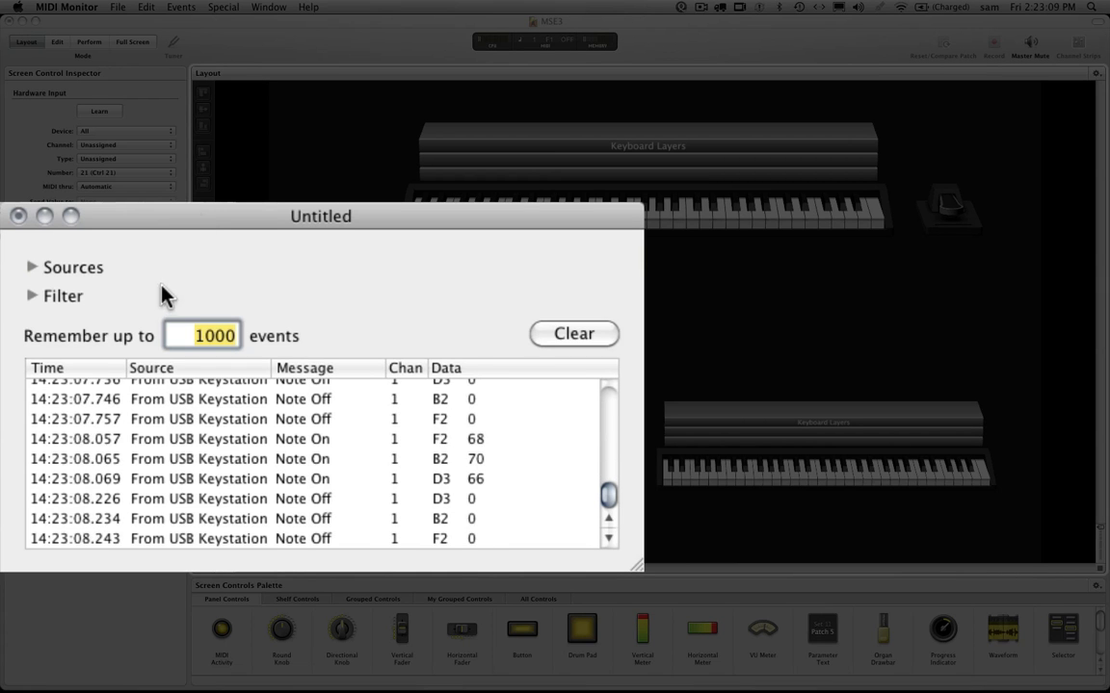
pyautogui.moveTo(631, 568); pyautogui.dragTo(705, 688)
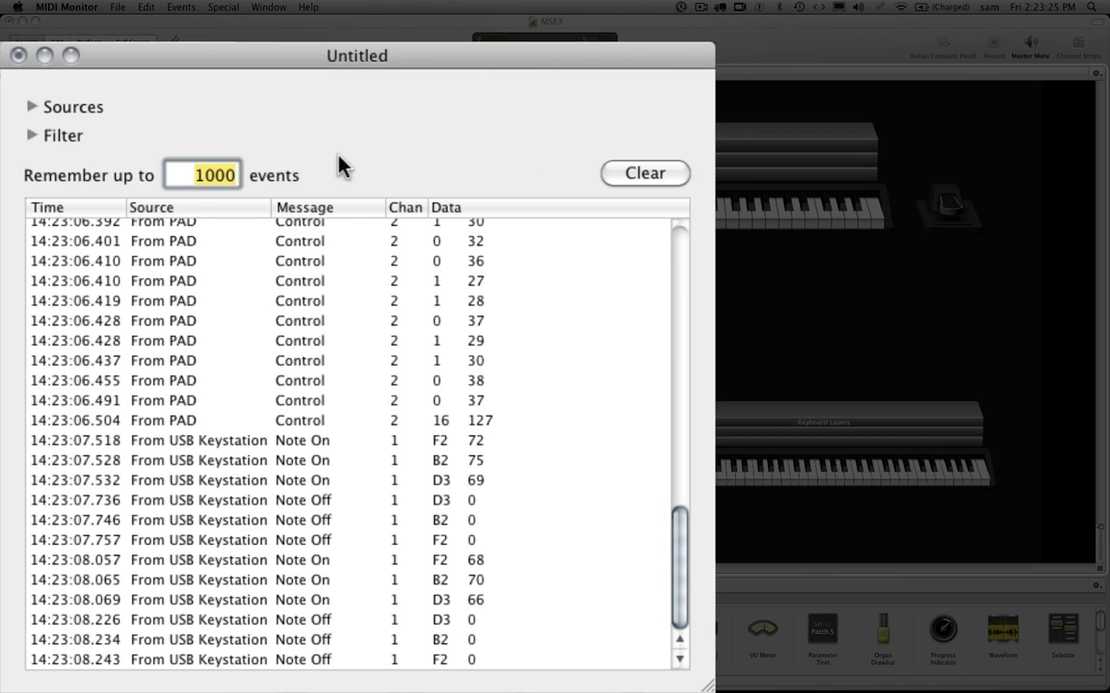
pyautogui.moveTo(683, 551); pyautogui.dragTo(689, 186)
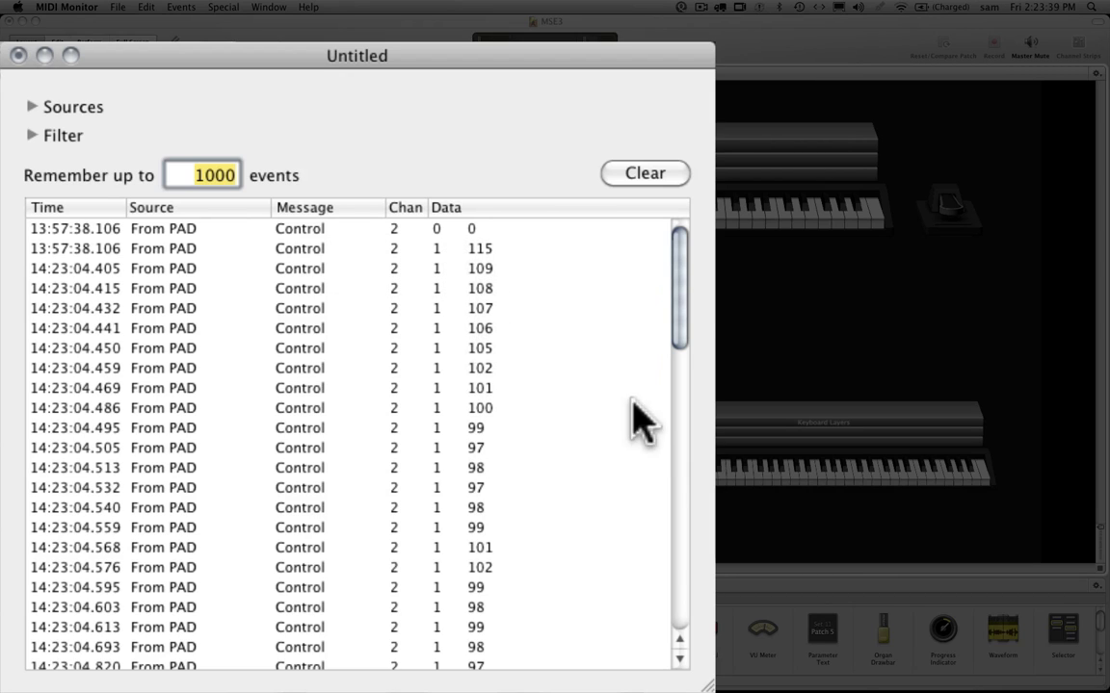
# Examine the nanoPAD's control messages, clear the event list to capture a fresh touch of the X-Y pad, and minimise MIDI Monitor
pyautogui.moveTo(683, 271); pyautogui.dragTo(684, 410)
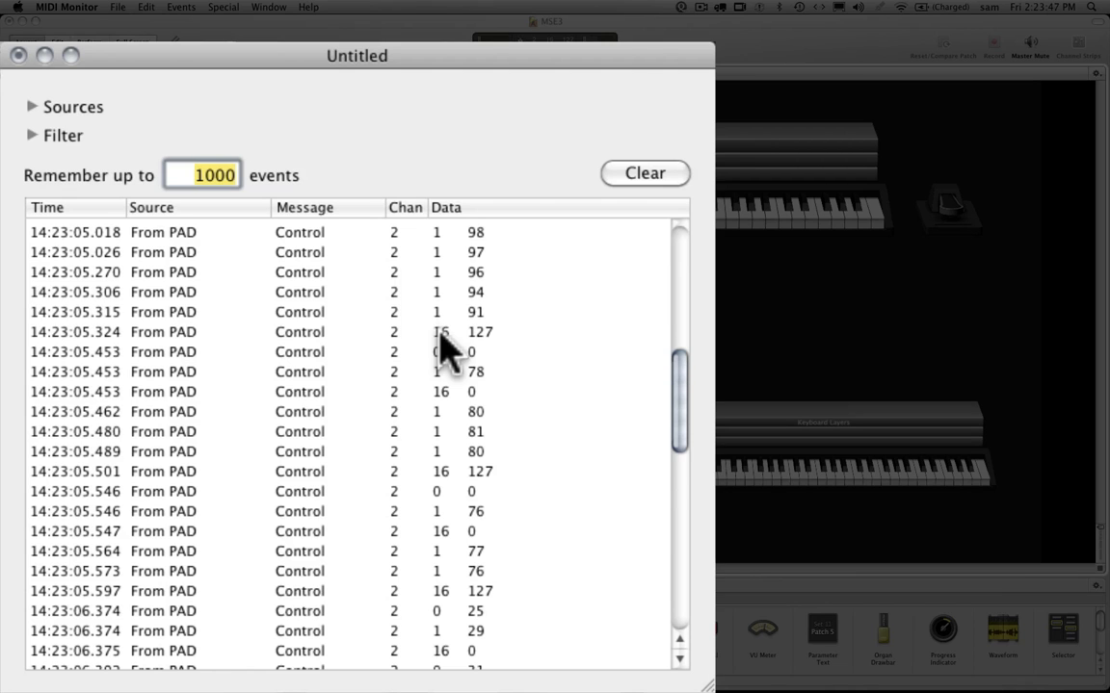
pyautogui.click(626, 174)
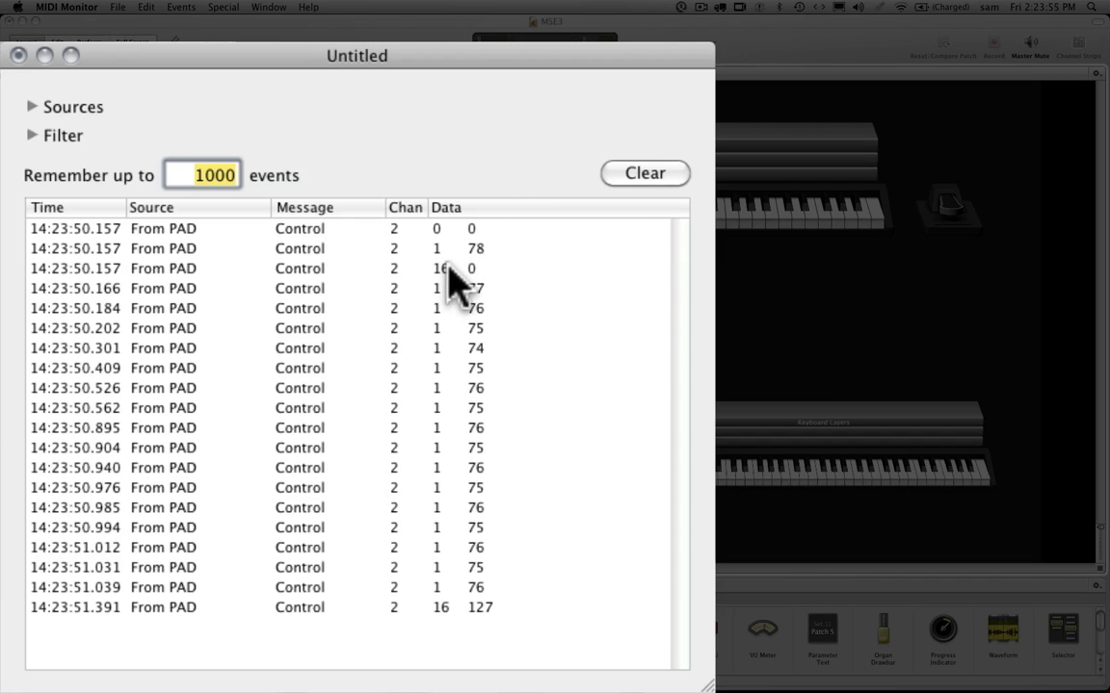
pyautogui.click(44, 54)
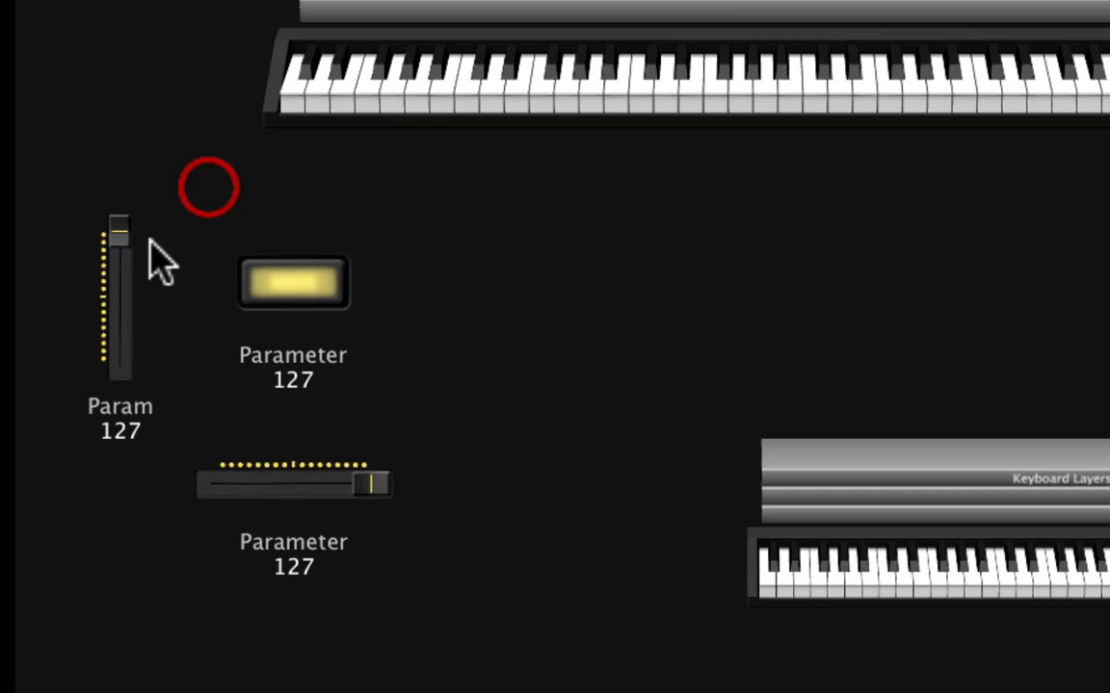
# Assign the vertical fader with MIDI Learn to the nanoPAD's control 1 (Modulation) on channel 2
pyautogui.click(325, 310)
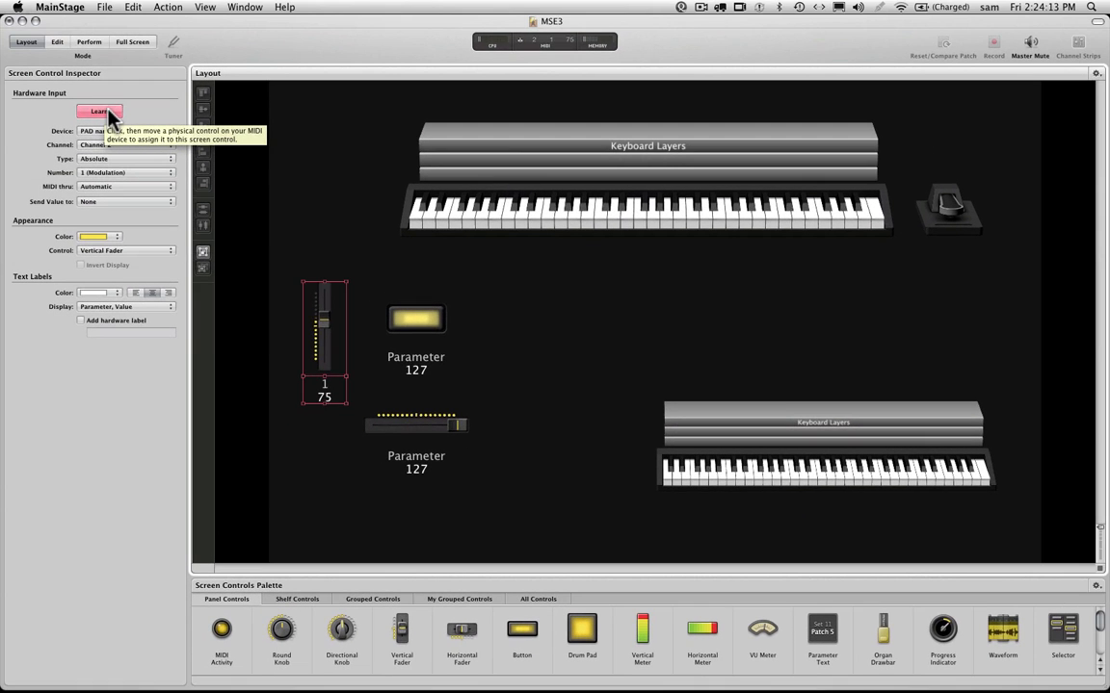
pyautogui.click(100, 111)
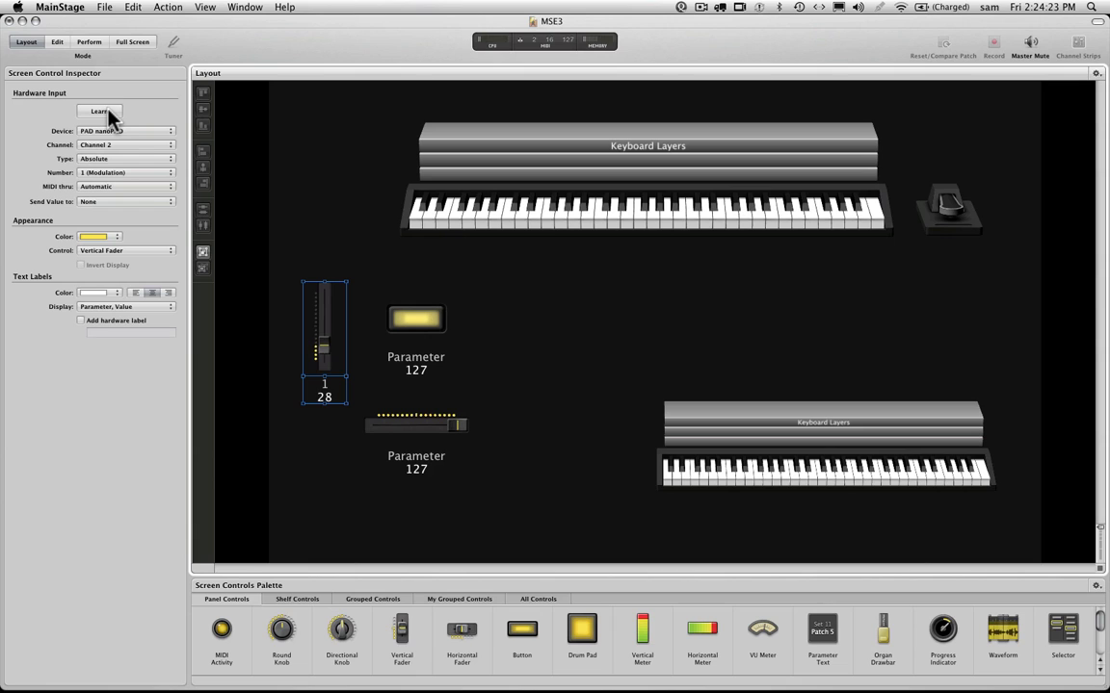
pyautogui.click(413, 429)
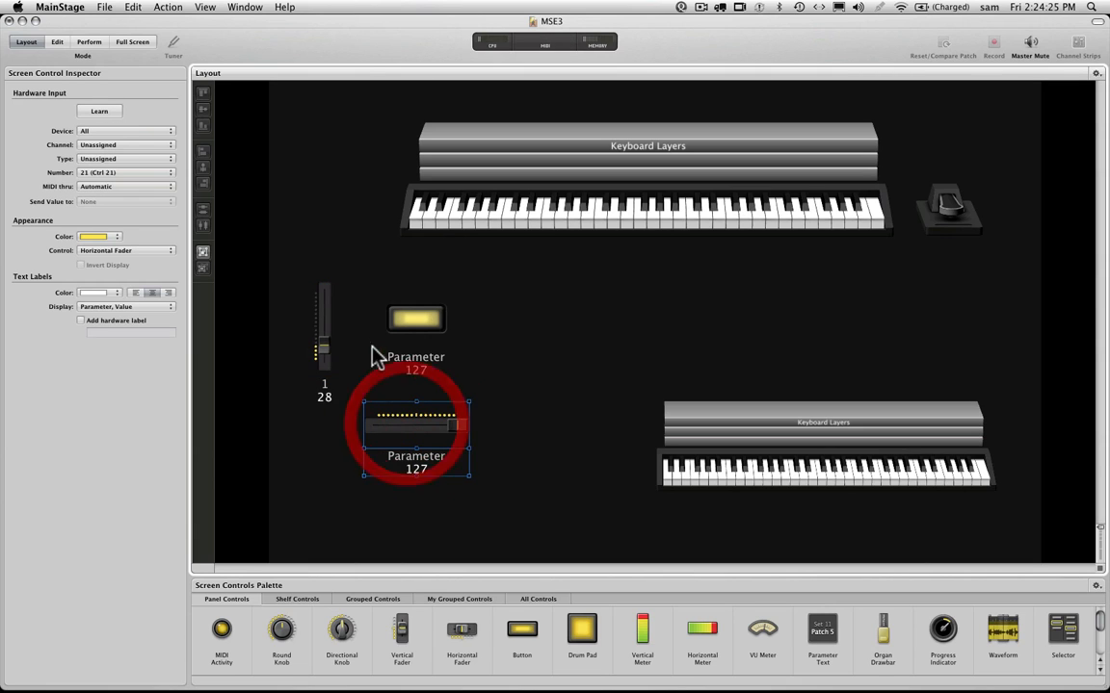
pyautogui.click(322, 323)
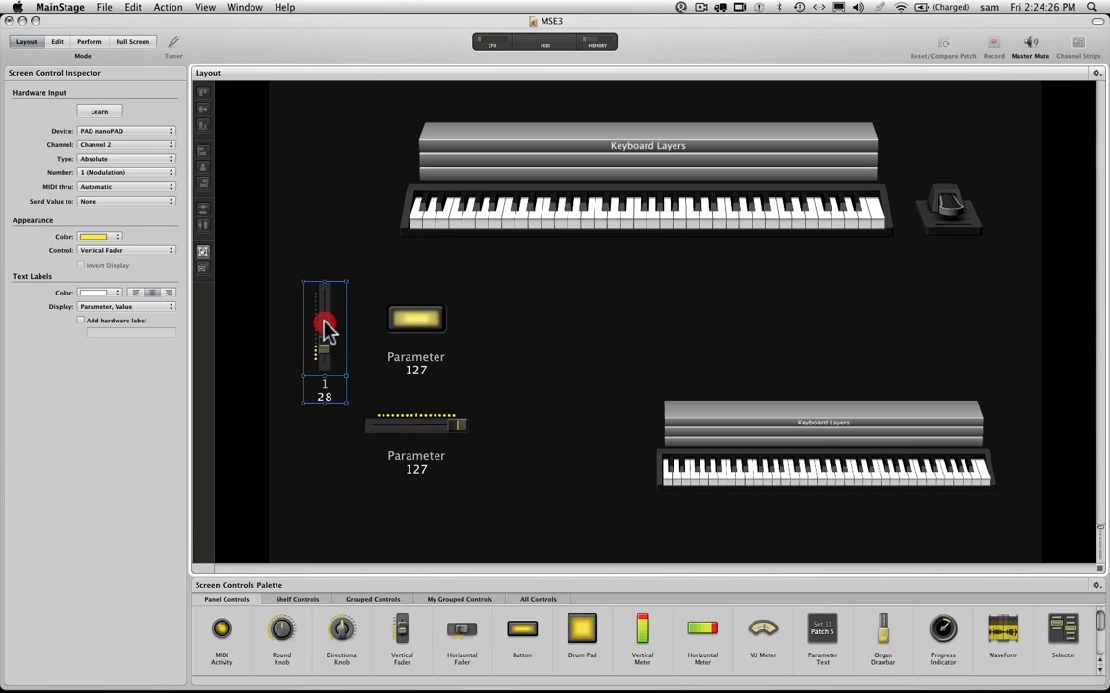
# Assign the horizontal fader with MIDI Learn to the nanoPAD's control 0 (Bank MSB) on channel 2
pyautogui.click(398, 425)
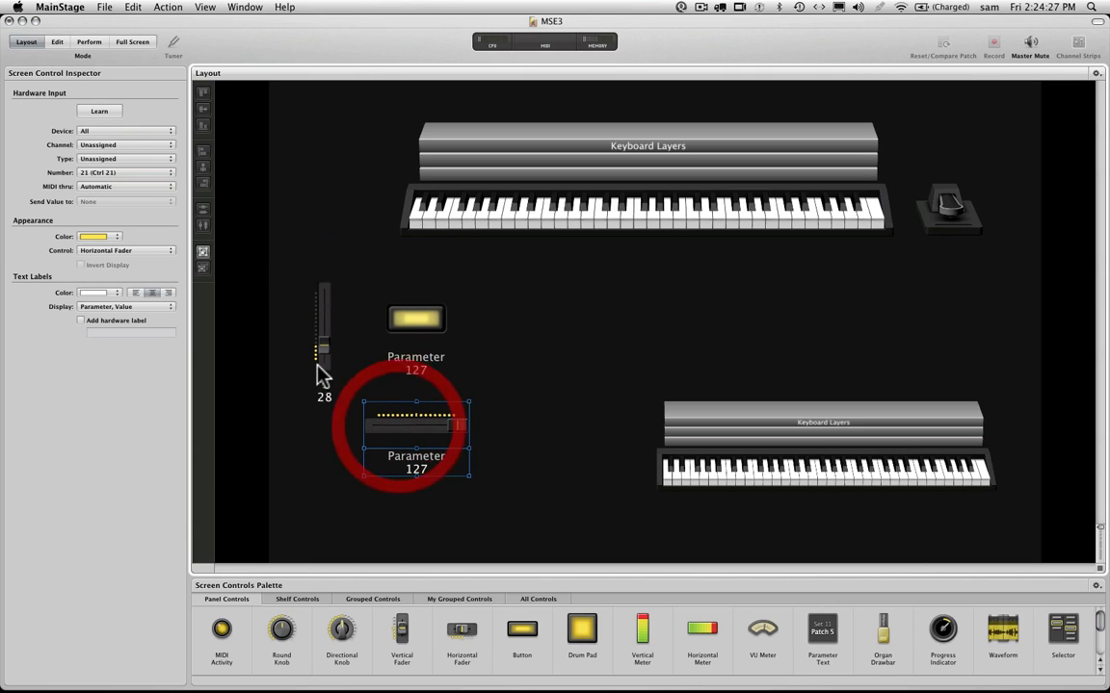
pyautogui.click(101, 113)
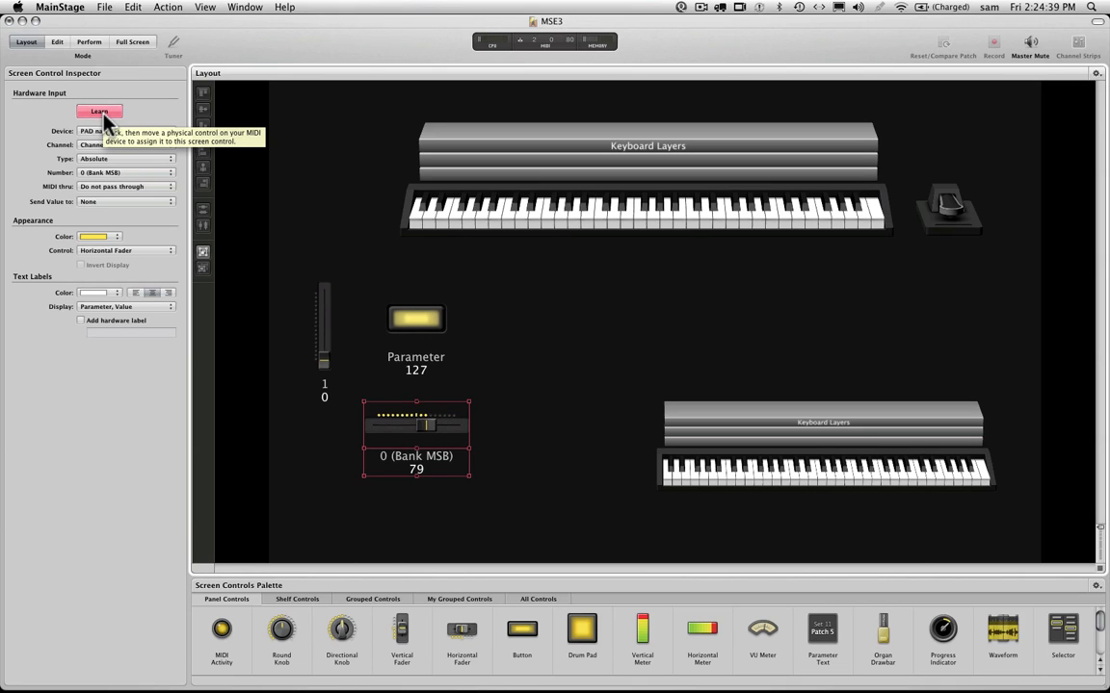
pyautogui.click(104, 118)
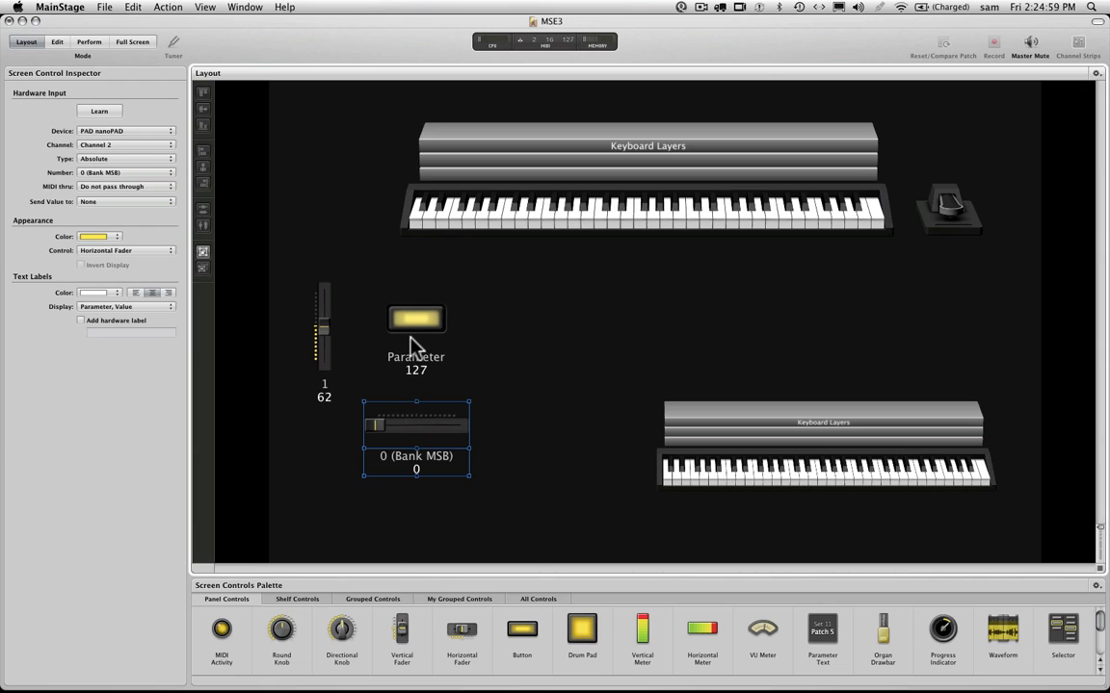
pyautogui.click(106, 112)
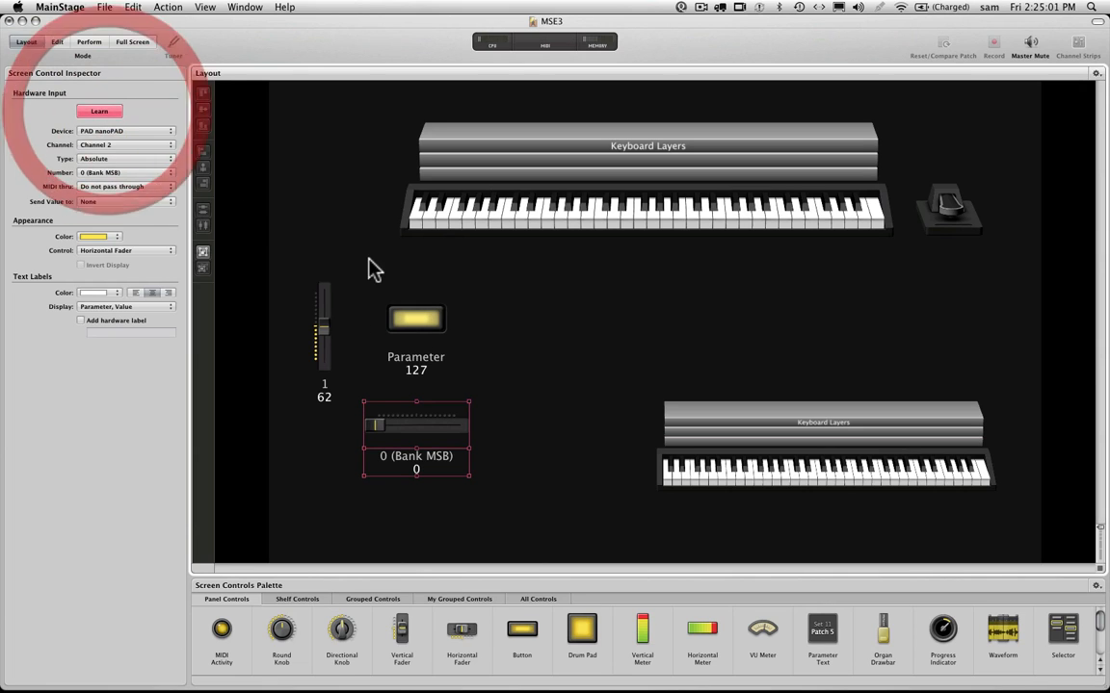
pyautogui.click(100, 111)
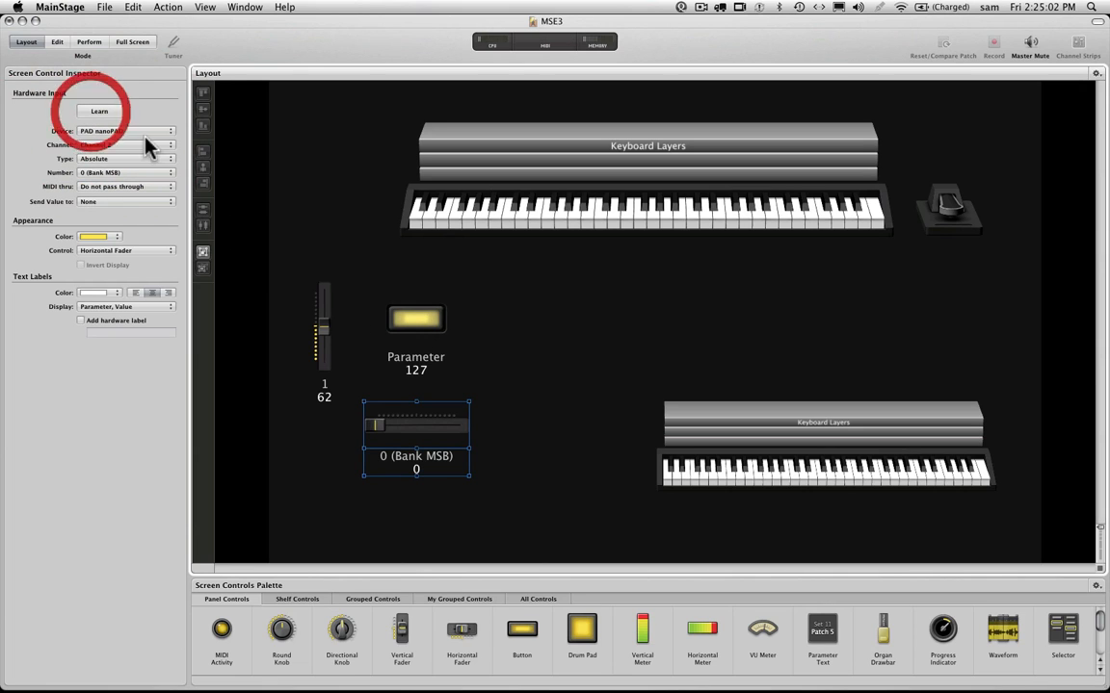
# Assign the button with MIDI Learn to the nanoPAD's control 16 (General #1) on channel 2 as a Single Value type
pyautogui.click(428, 315)
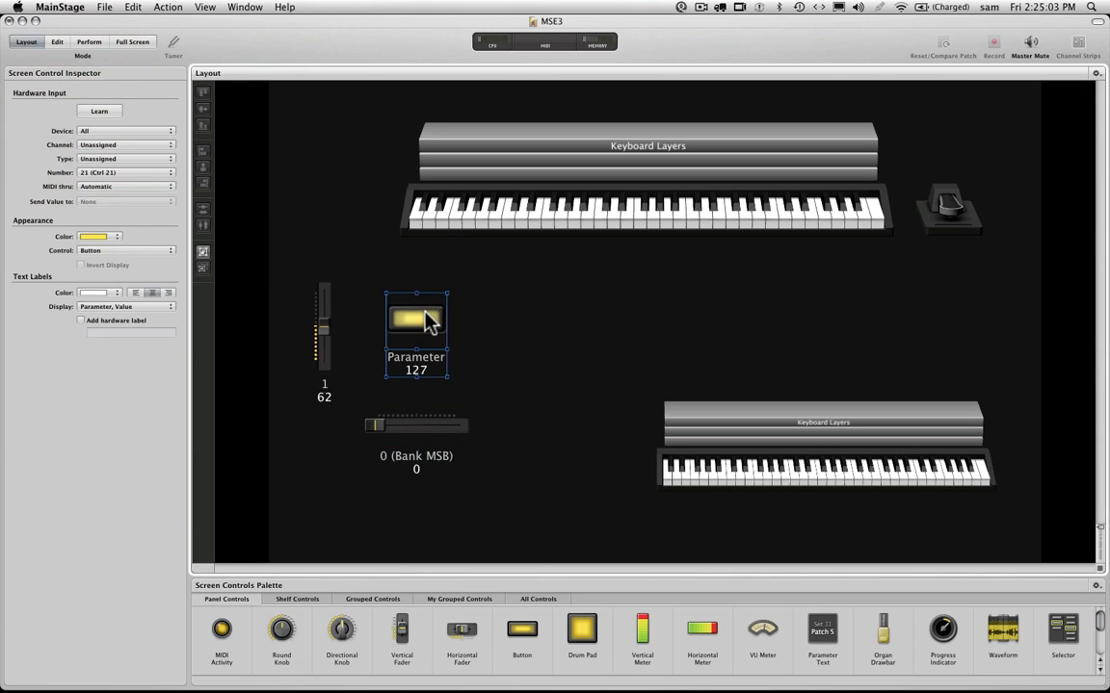
pyautogui.click(98, 112)
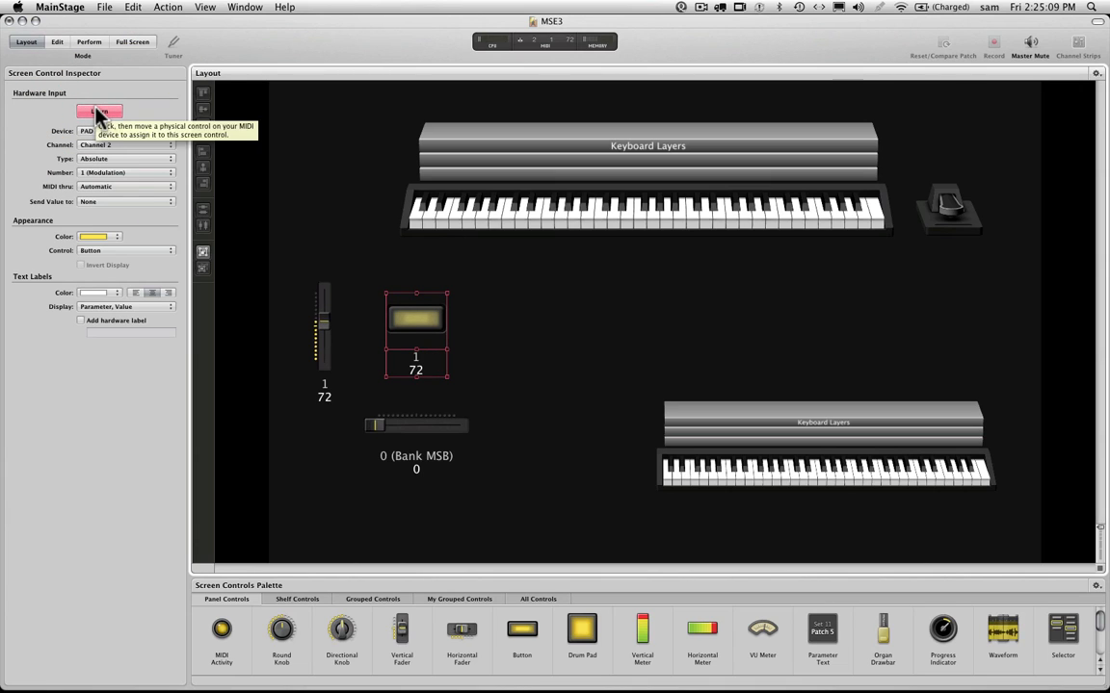
pyautogui.click(97, 112)
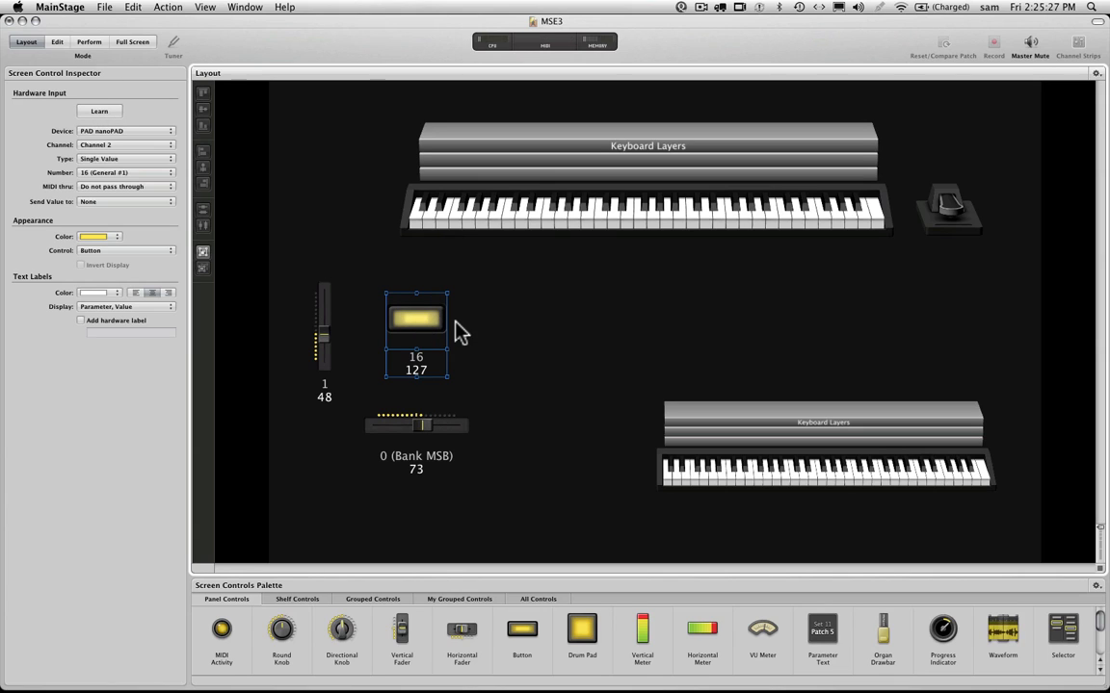
pyautogui.click(522, 325)
# Move the lower nanoPAD keyboard slightly to the left and set it to 127 keys with C-2 as the lowest key
pyautogui.moveTo(674, 472); pyautogui.dragTo(650, 471)
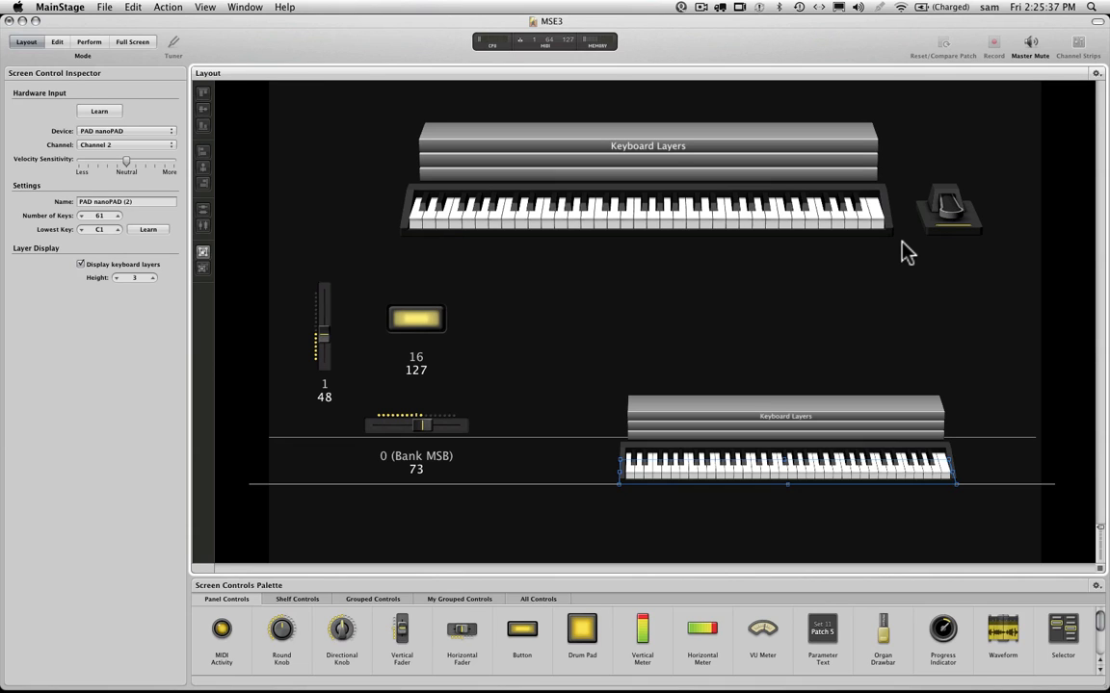
pyautogui.click(934, 237)
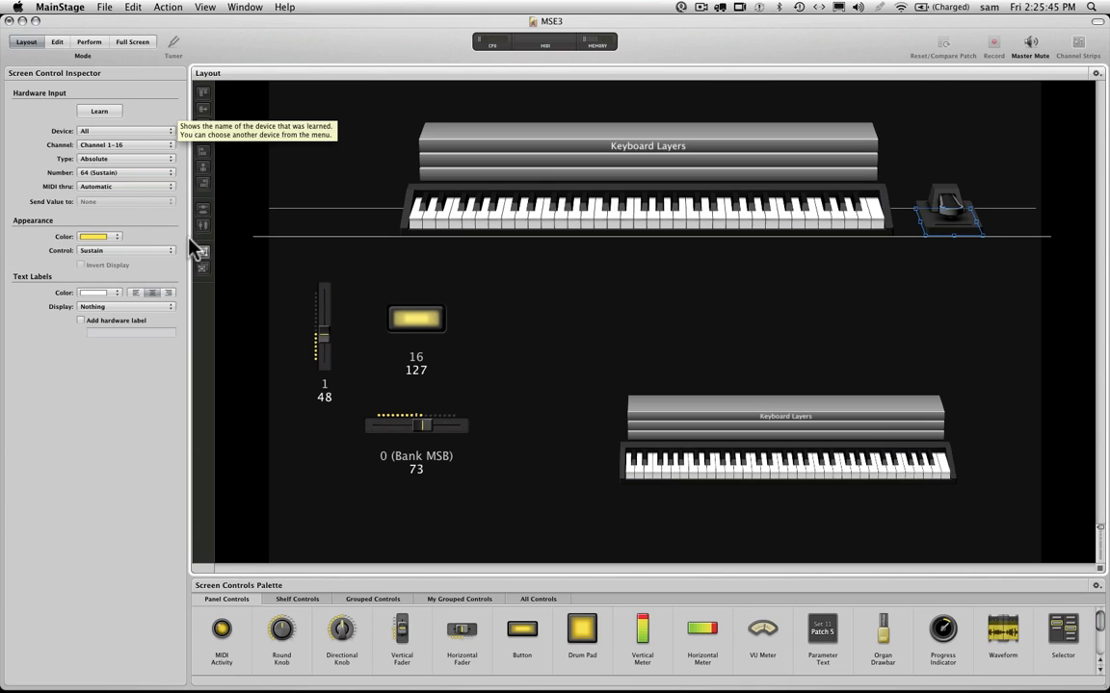
pyautogui.click(408, 329)
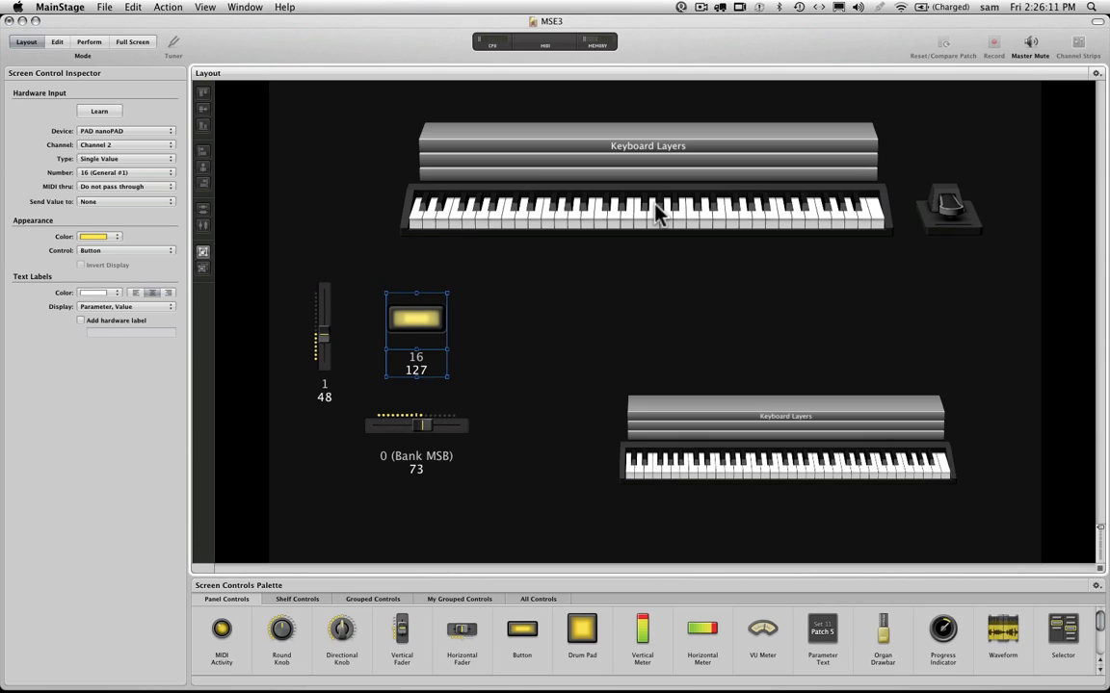
pyautogui.click(782, 463)
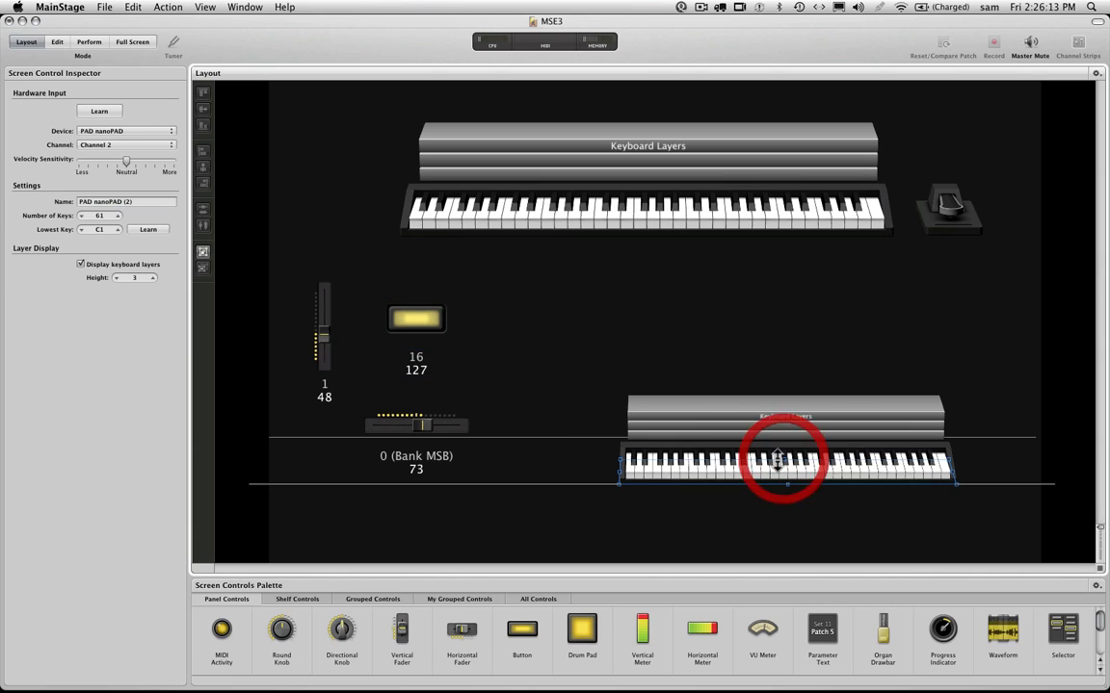
pyautogui.moveTo(119, 216); pyautogui.dragTo(118, 216)
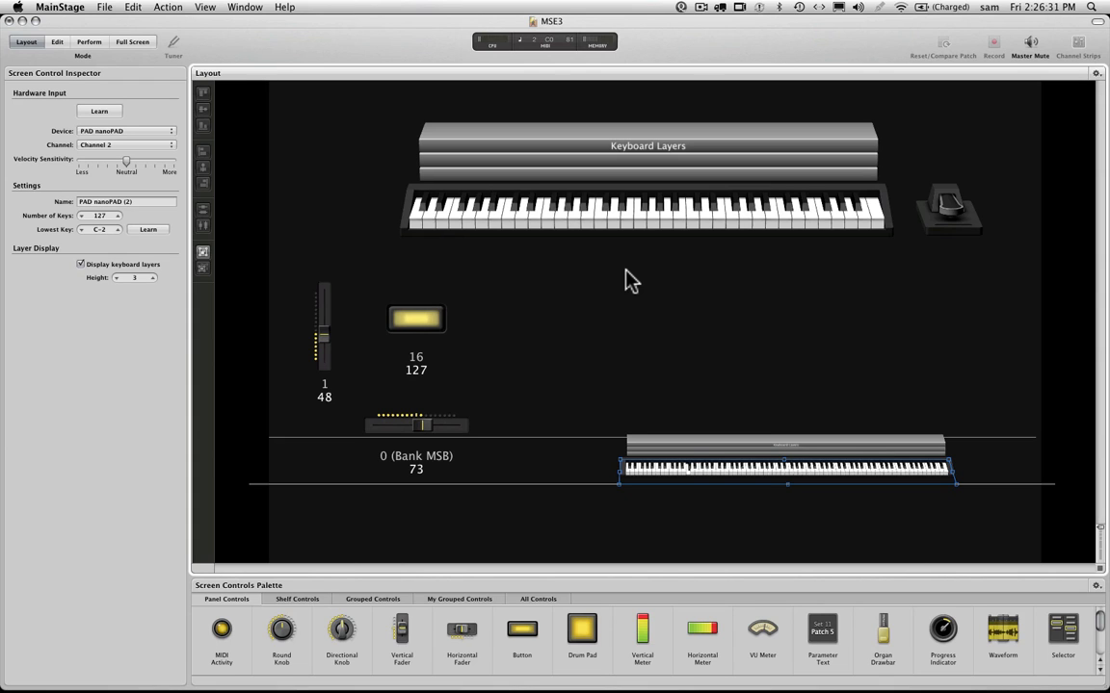
# Switch to Edit mode and add a software instrument channel strip to Patch 1 with USB Keystation 61es (1) as MIDI input
pyautogui.click(57, 43)
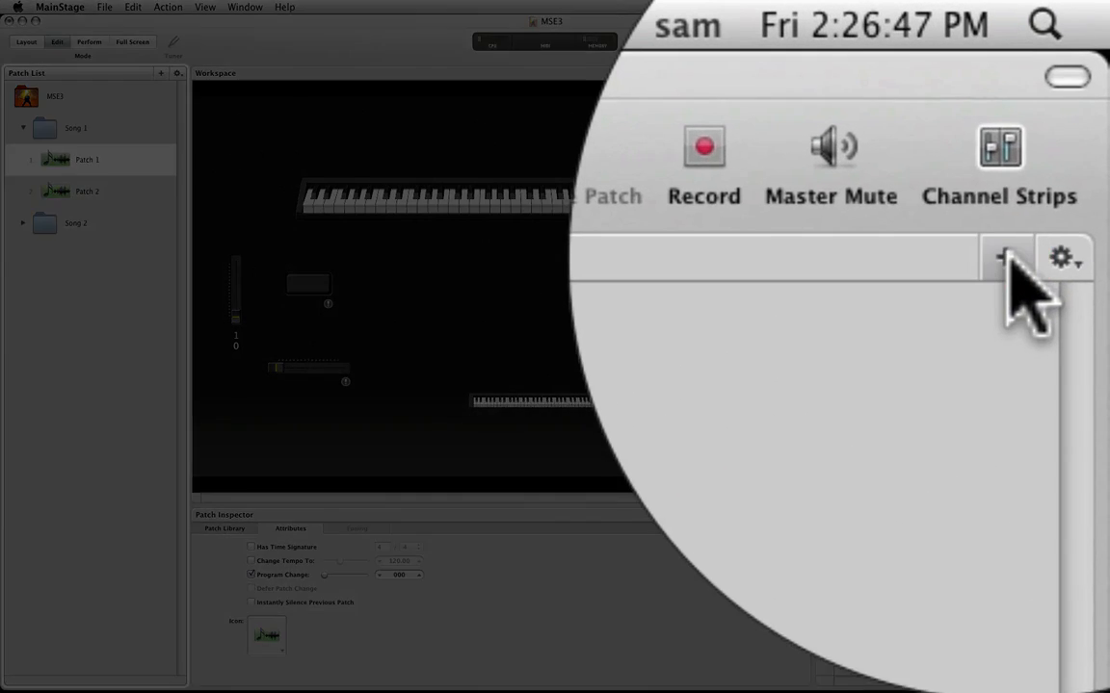
pyautogui.click(1081, 76)
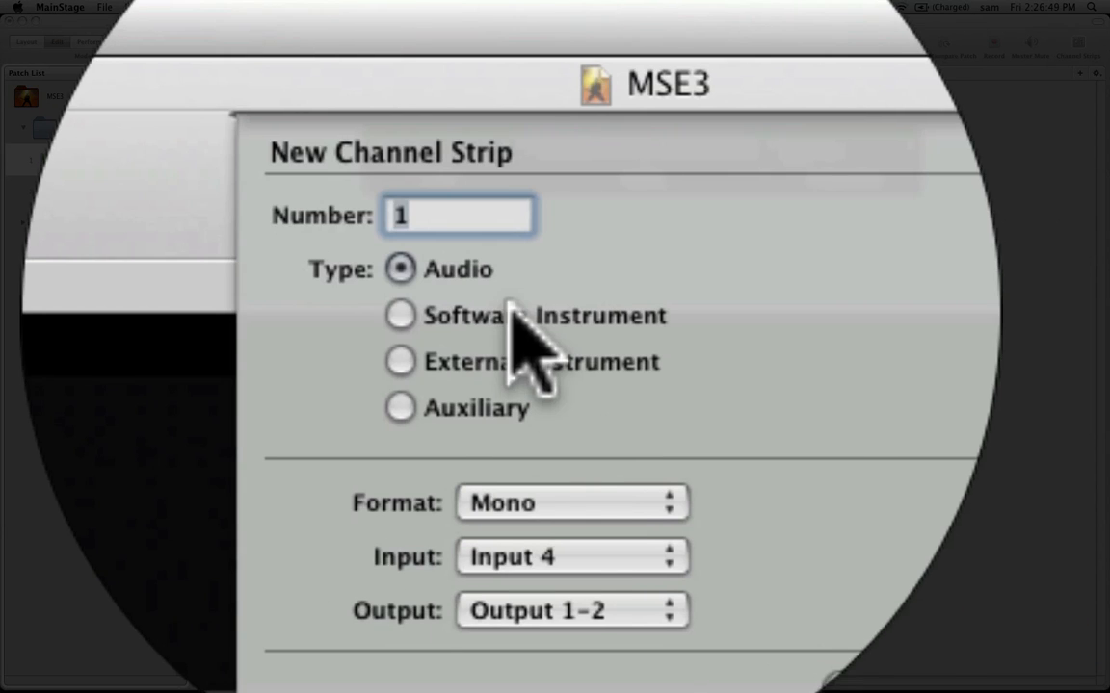
pyautogui.click(468, 315)
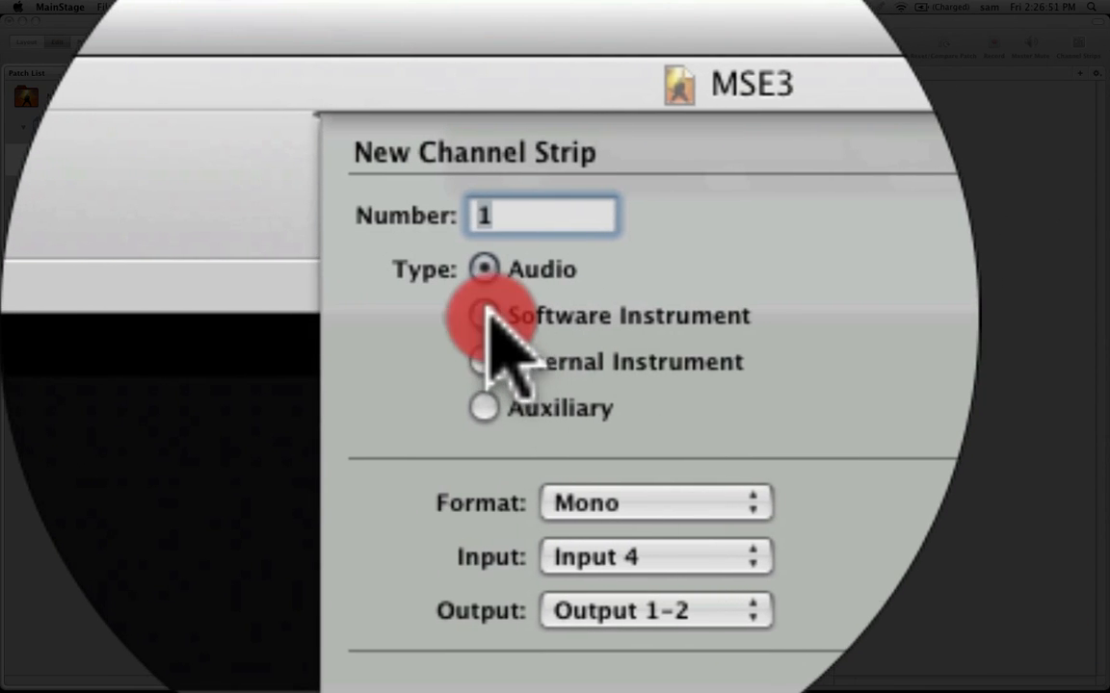
pyautogui.click(597, 502)
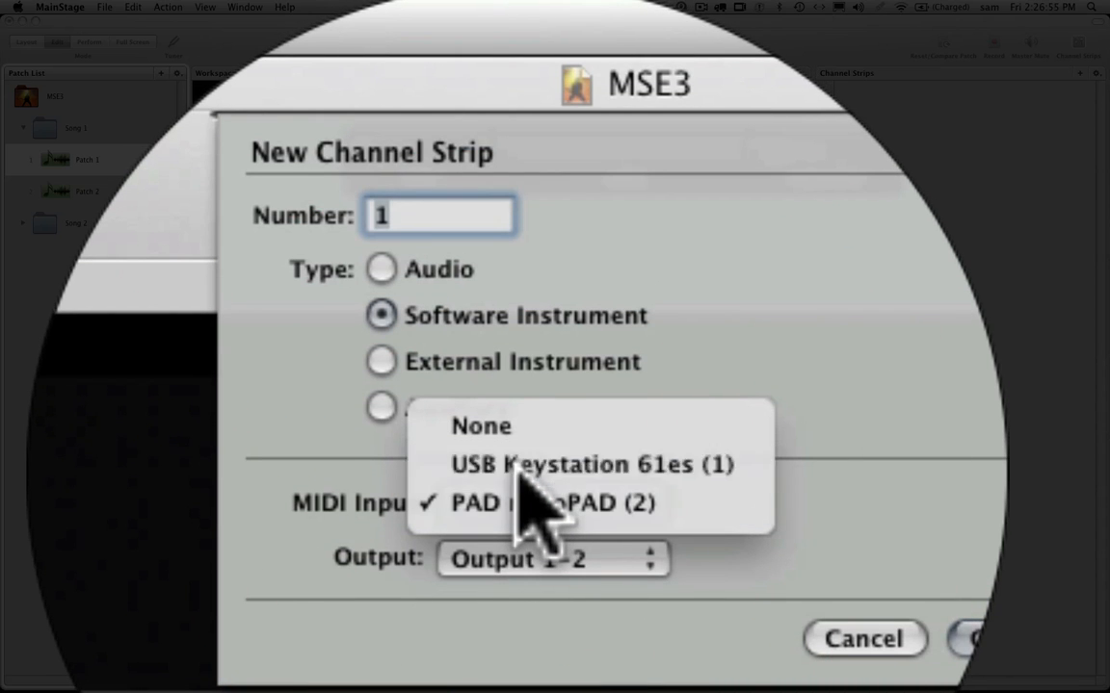
pyautogui.click(520, 467)
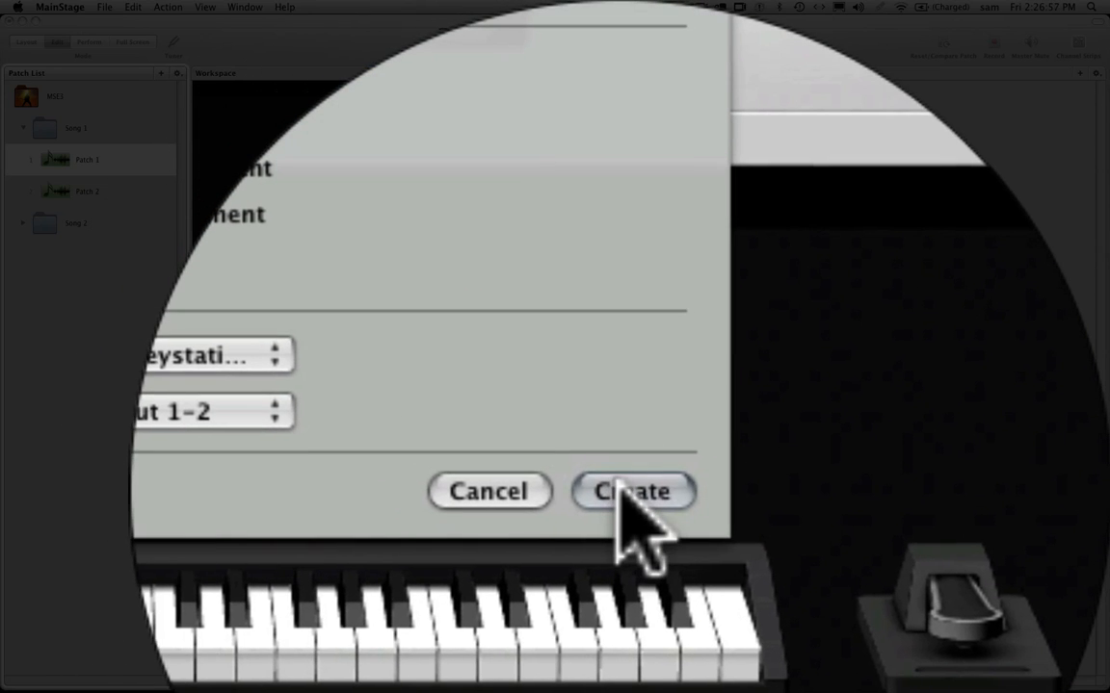
pyautogui.click(616, 478)
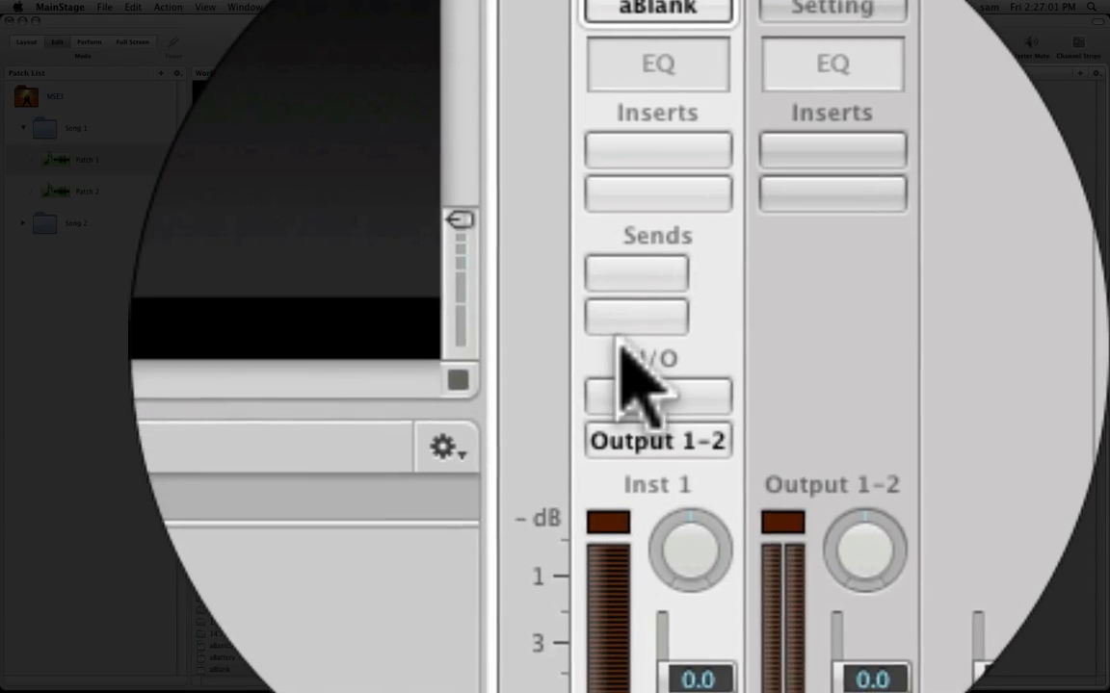
# Load ES2 (Synthesizer 2) as the instrument on the new channel strip
pyautogui.click(619, 197)
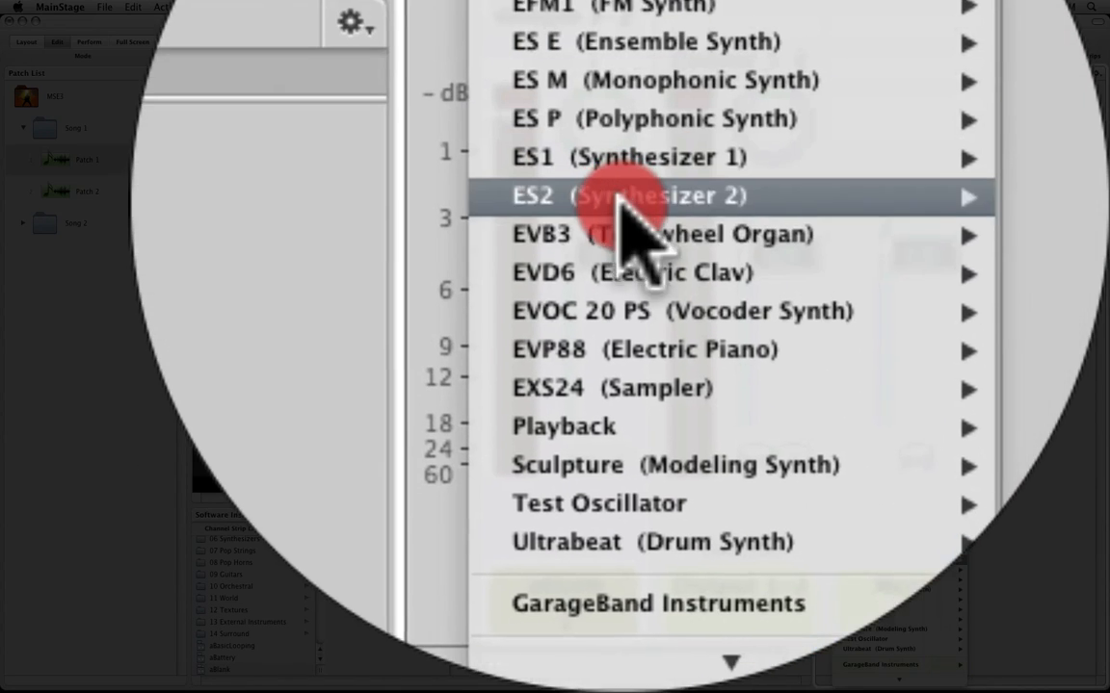
pyautogui.moveTo(621, 305)
pyautogui.moveTo(624, 326)
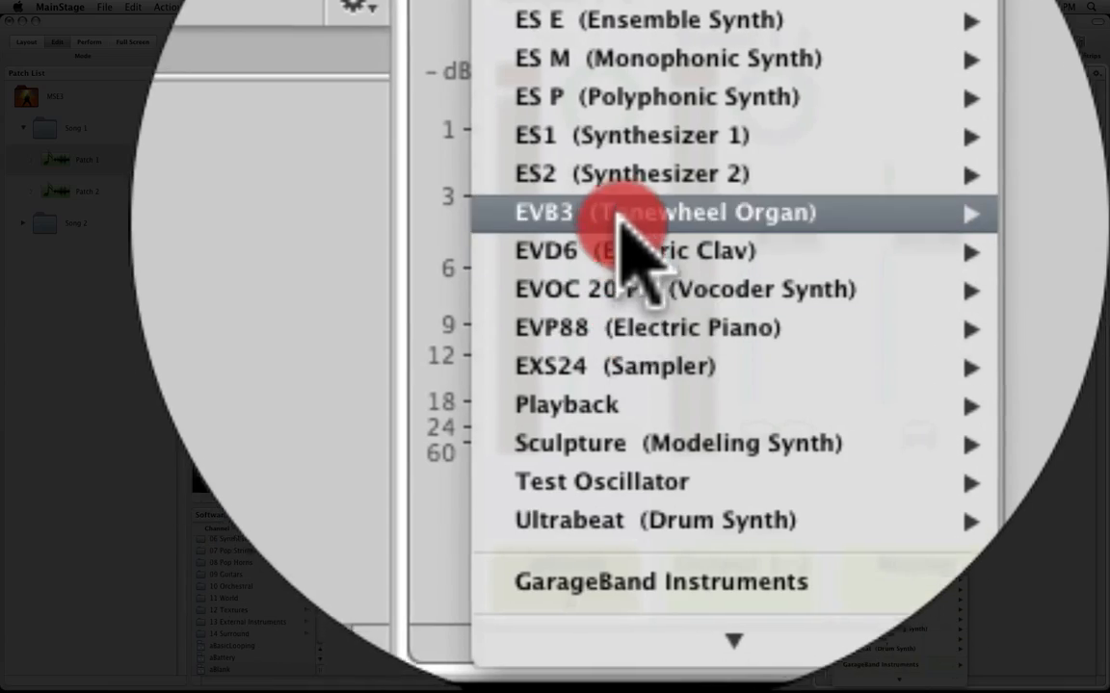
pyautogui.click(626, 175)
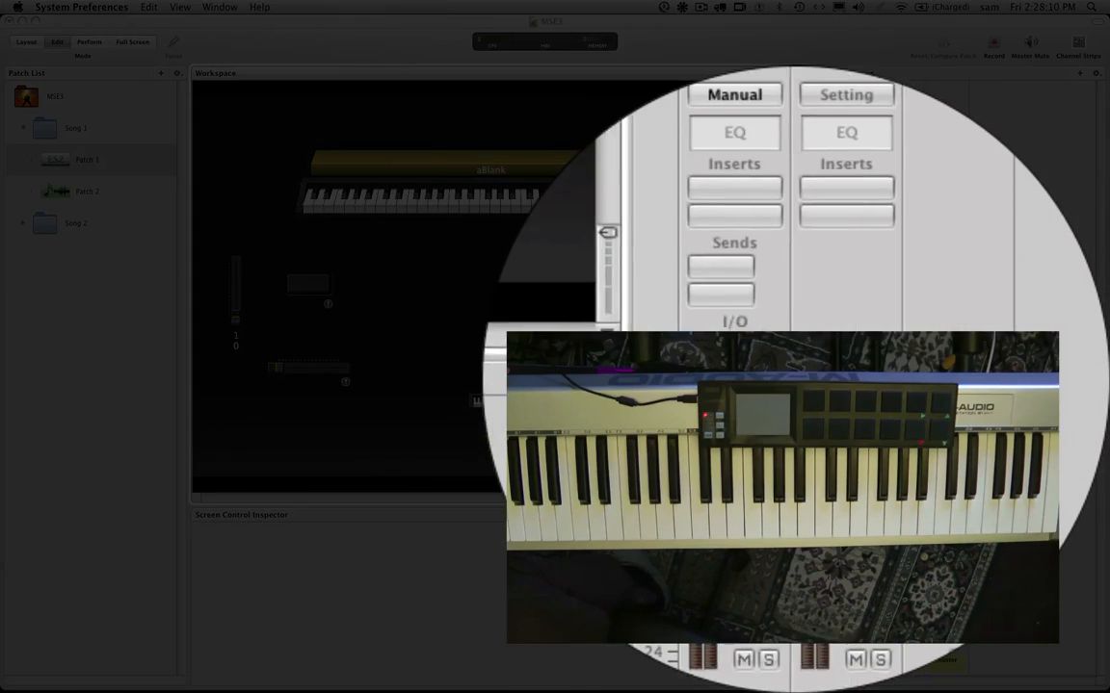
# Open the ES2 editor, set filter 1 to Lo and adjust its Cut knob, closing the editor when done
pyautogui.doubleClick(858, 502)
pyautogui.doubleClick(795, 375)
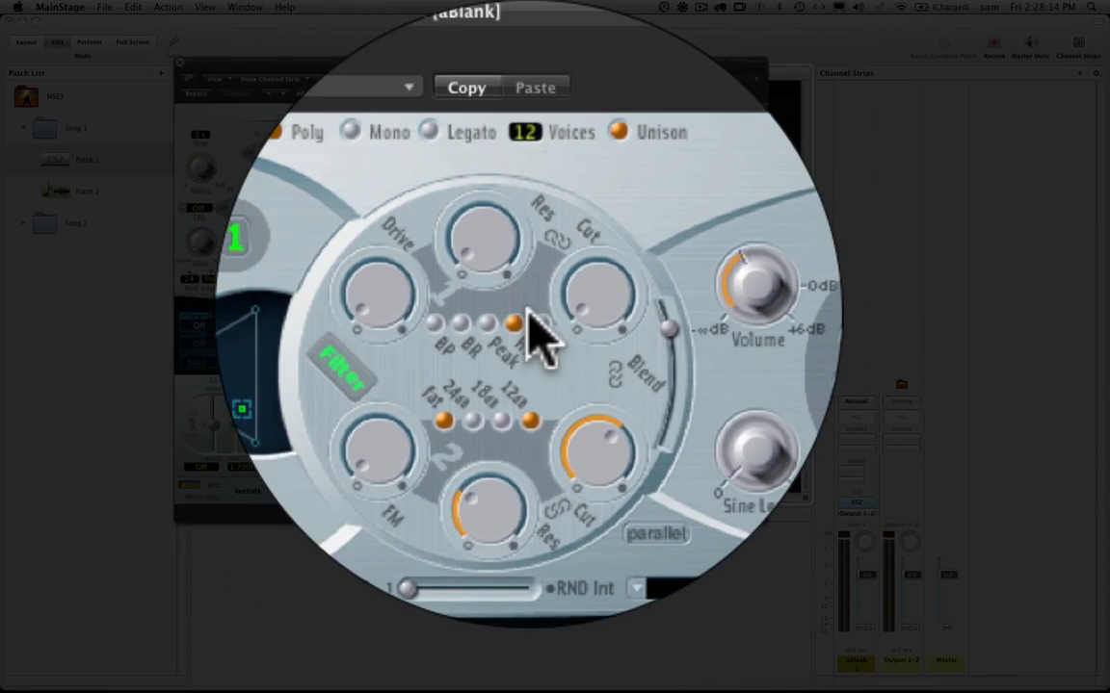
pyautogui.click(562, 337)
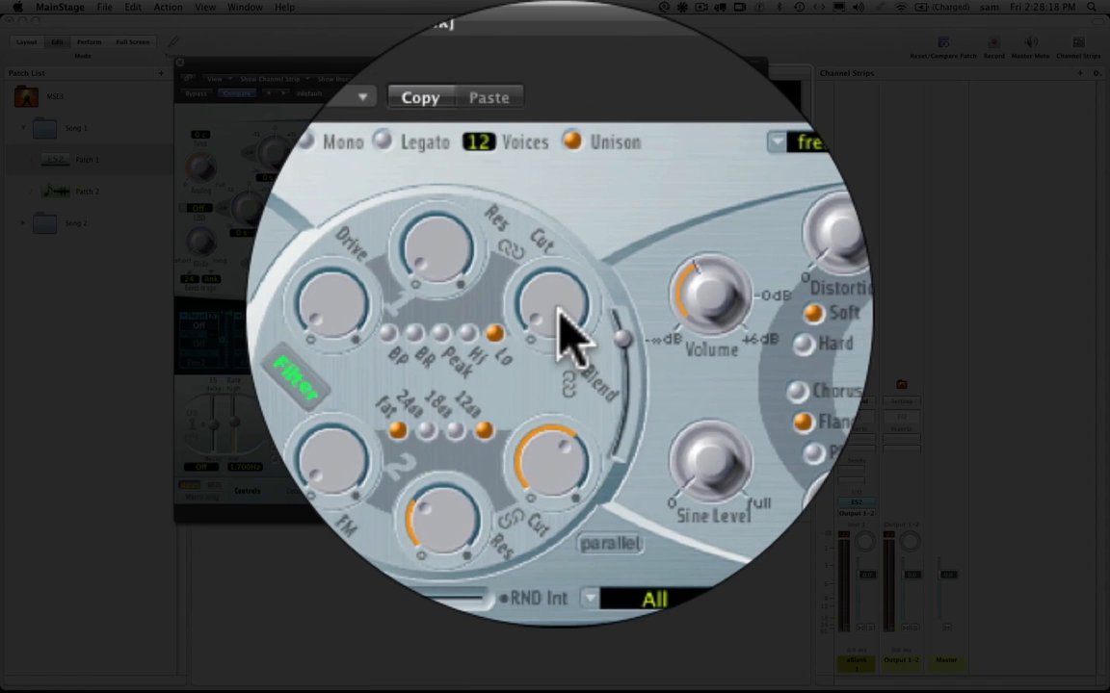
pyautogui.moveTo(556, 312); pyautogui.dragTo(559, 316)
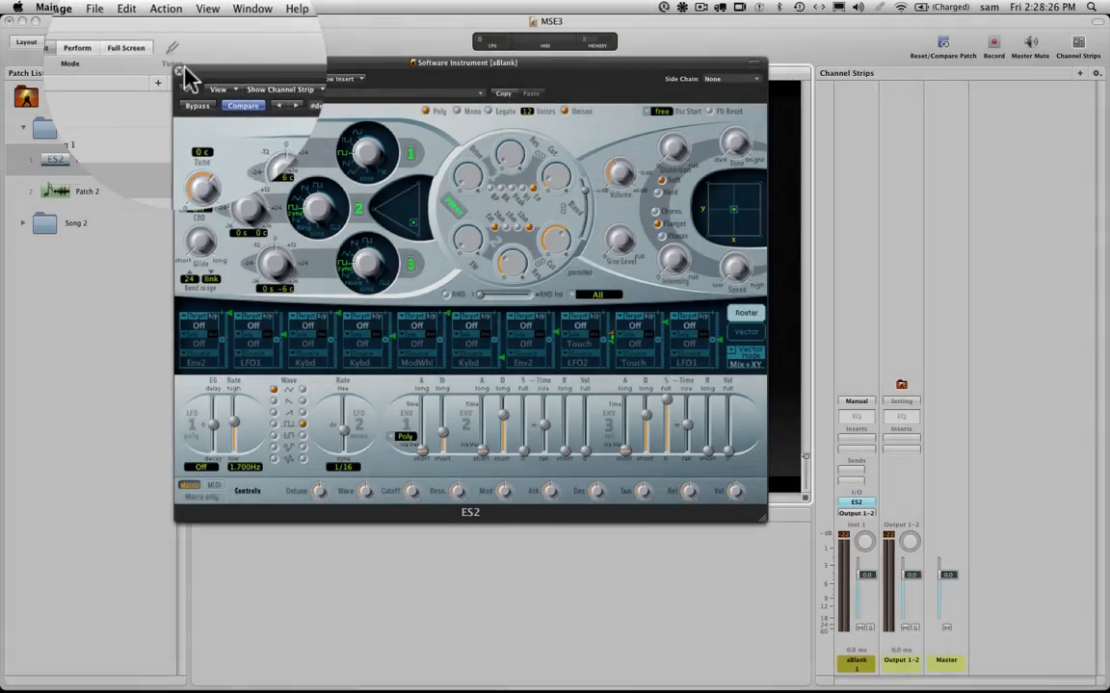
pyautogui.click(183, 67)
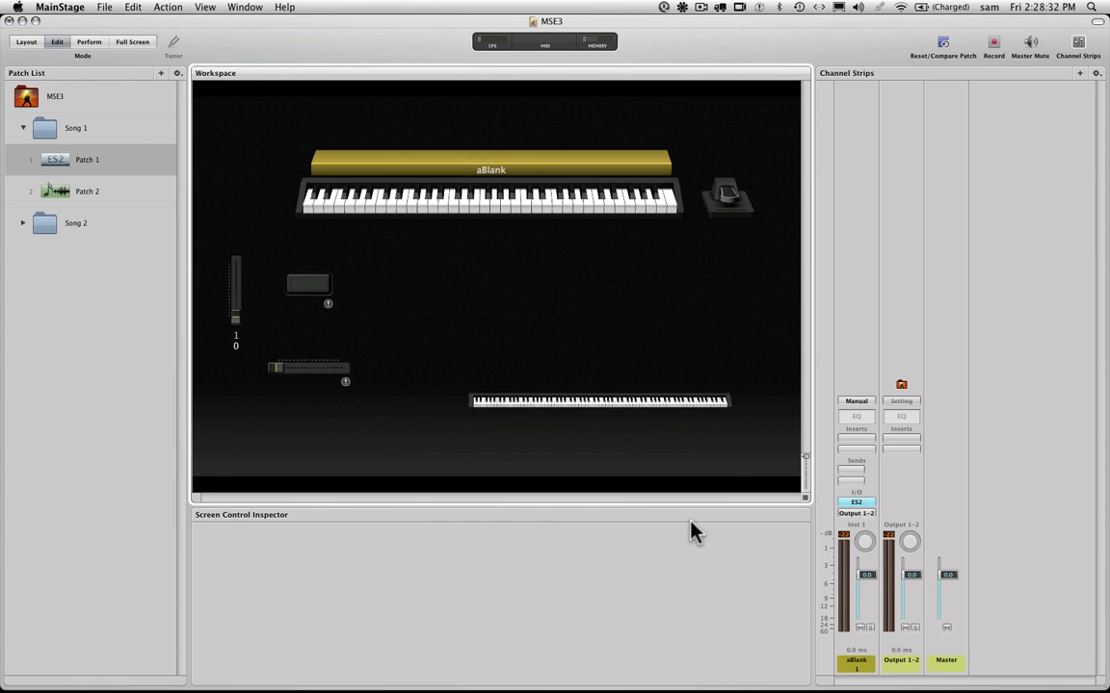
# Add a second software instrument channel strip to Patch 1, driven by the USB Keystation and routed to Output 1-2
pyautogui.click(1080, 74)
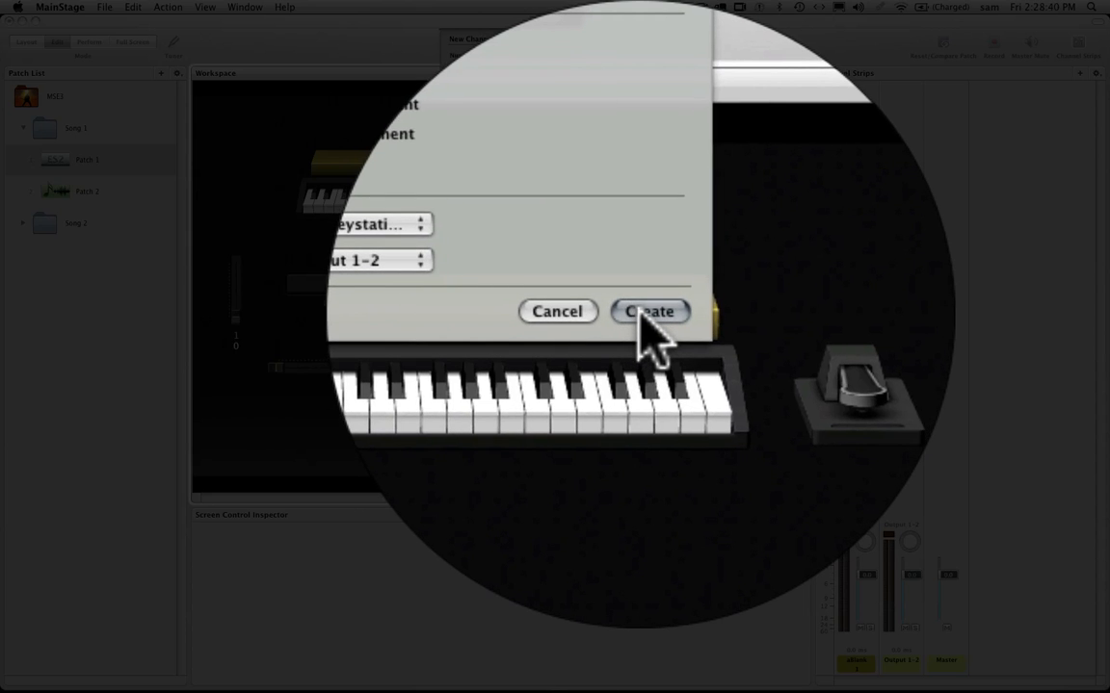
pyautogui.click(640, 313)
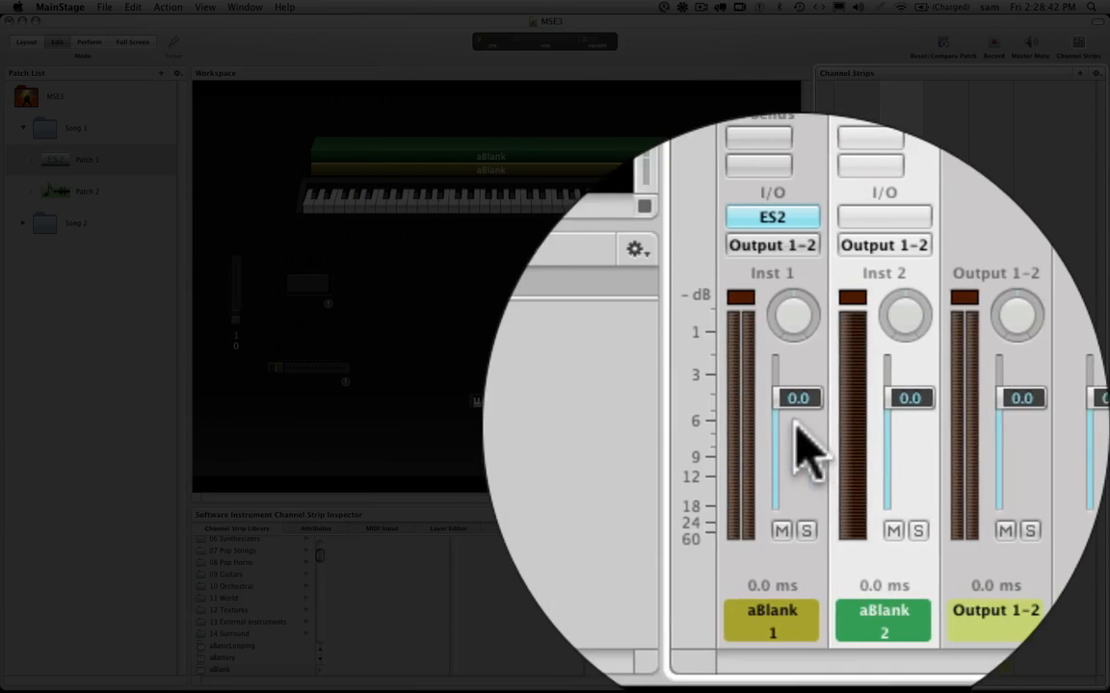
# Load EVP88 (Electric Piano) on the second channel strip, insert a Tape Delay on it, and close both plug-in windows
pyautogui.click(796, 376)
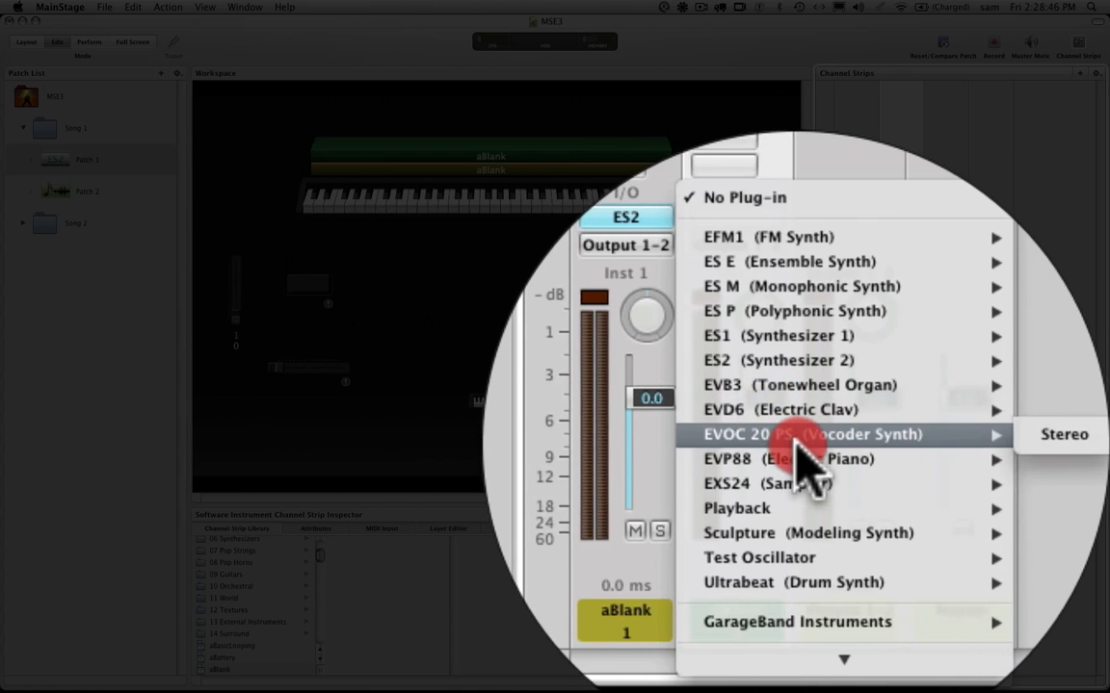
pyautogui.click(897, 452)
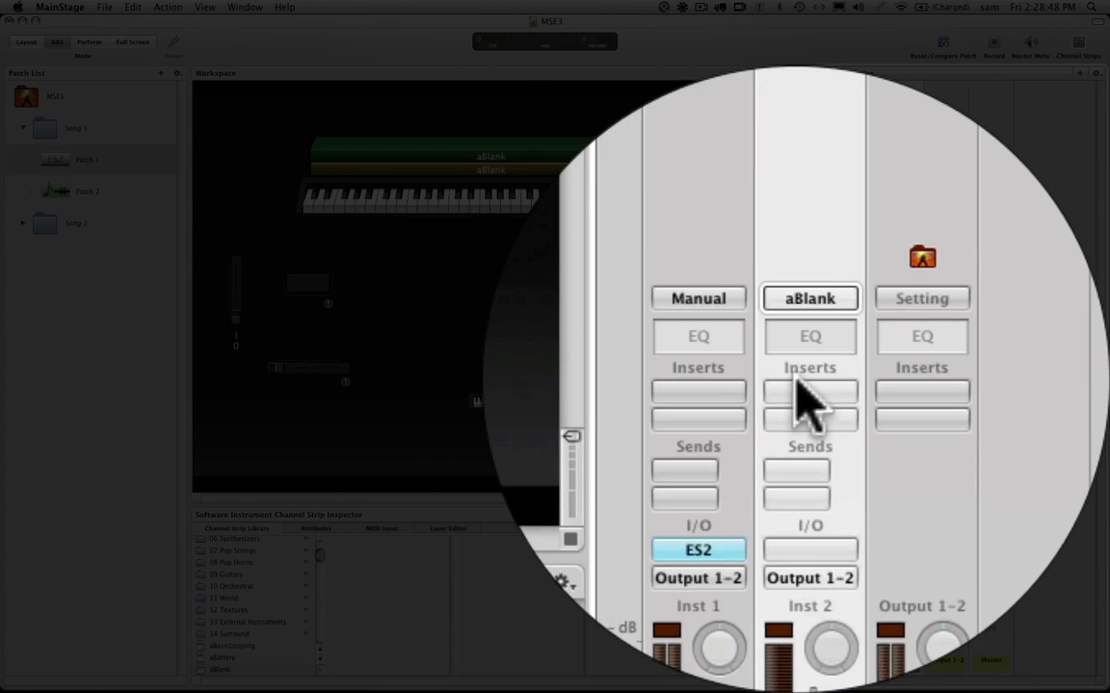
pyautogui.click(796, 383)
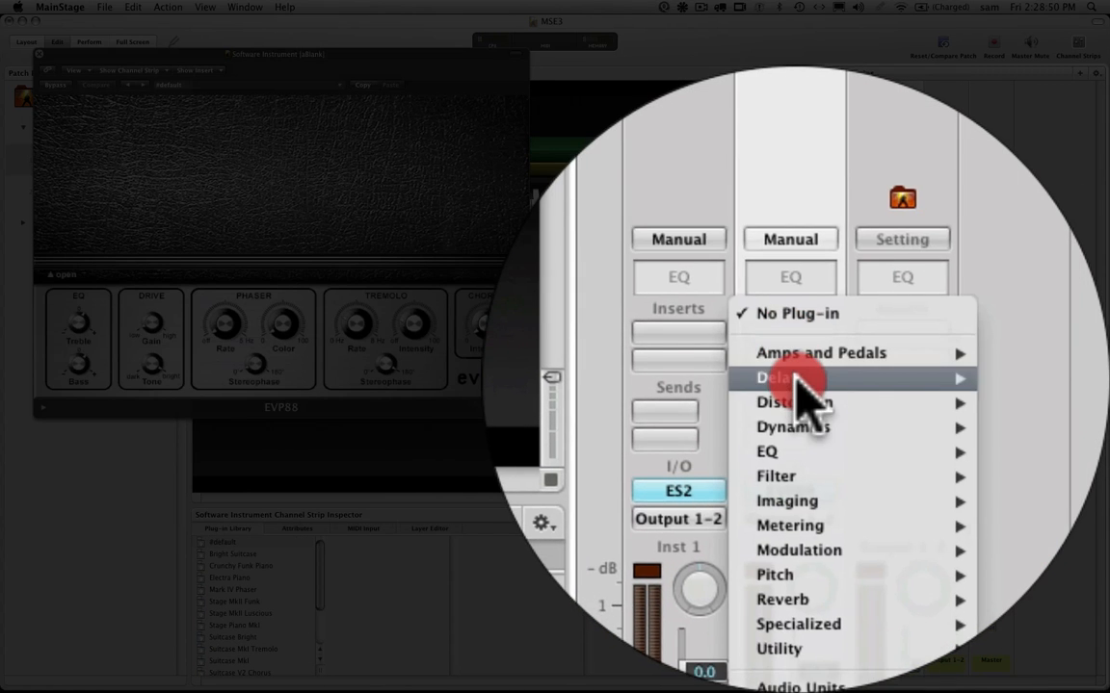
pyautogui.moveTo(797, 383)
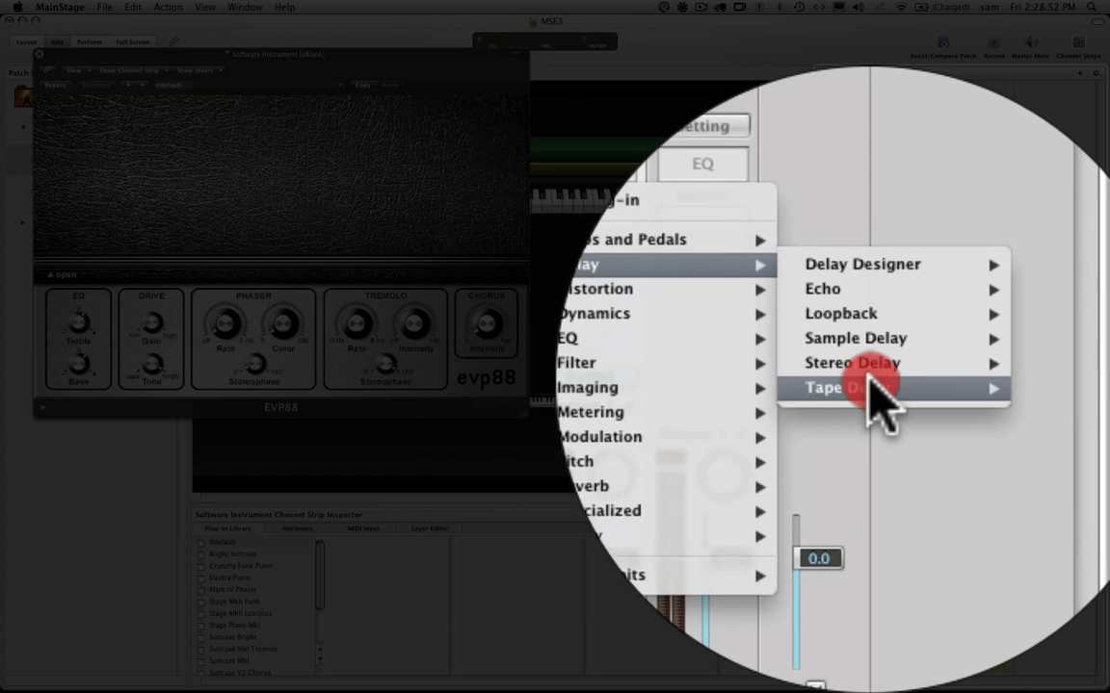
pyautogui.moveTo(876, 391)
pyautogui.click(796, 381)
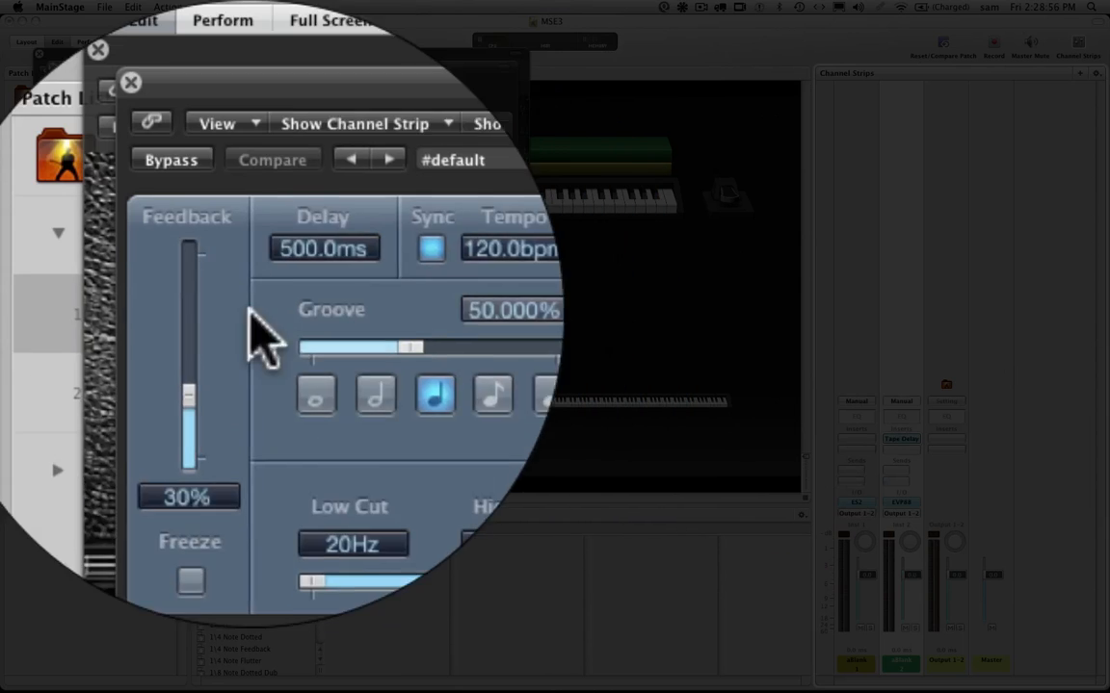
pyautogui.click(132, 168)
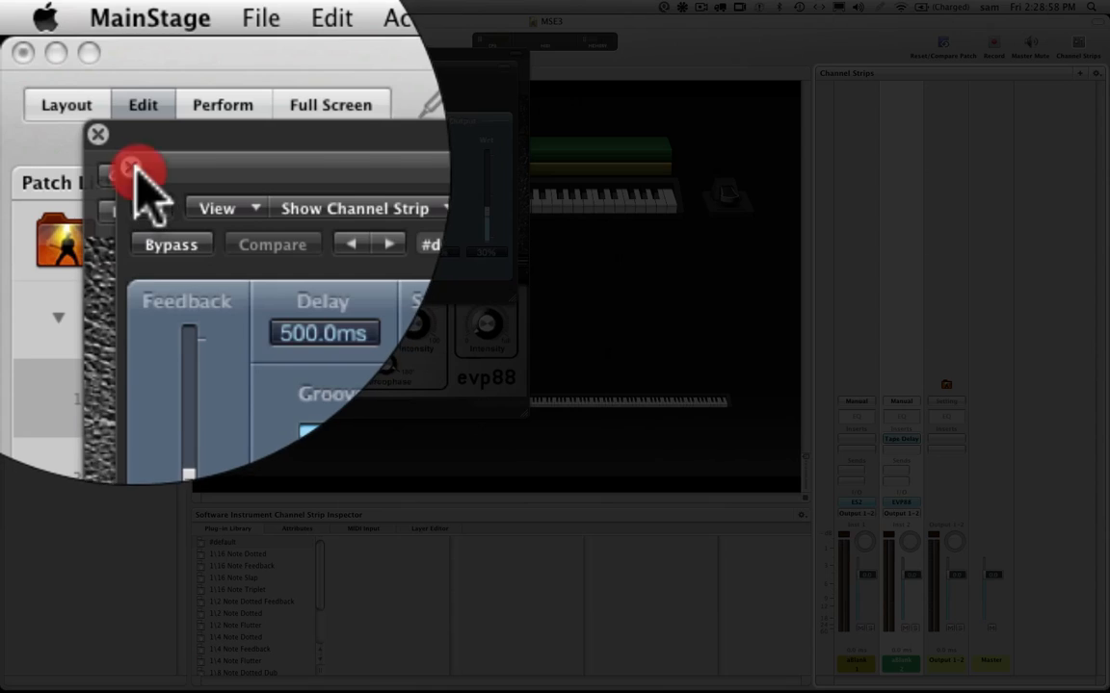
pyautogui.moveTo(140, 169); pyautogui.dragTo(316, 186)
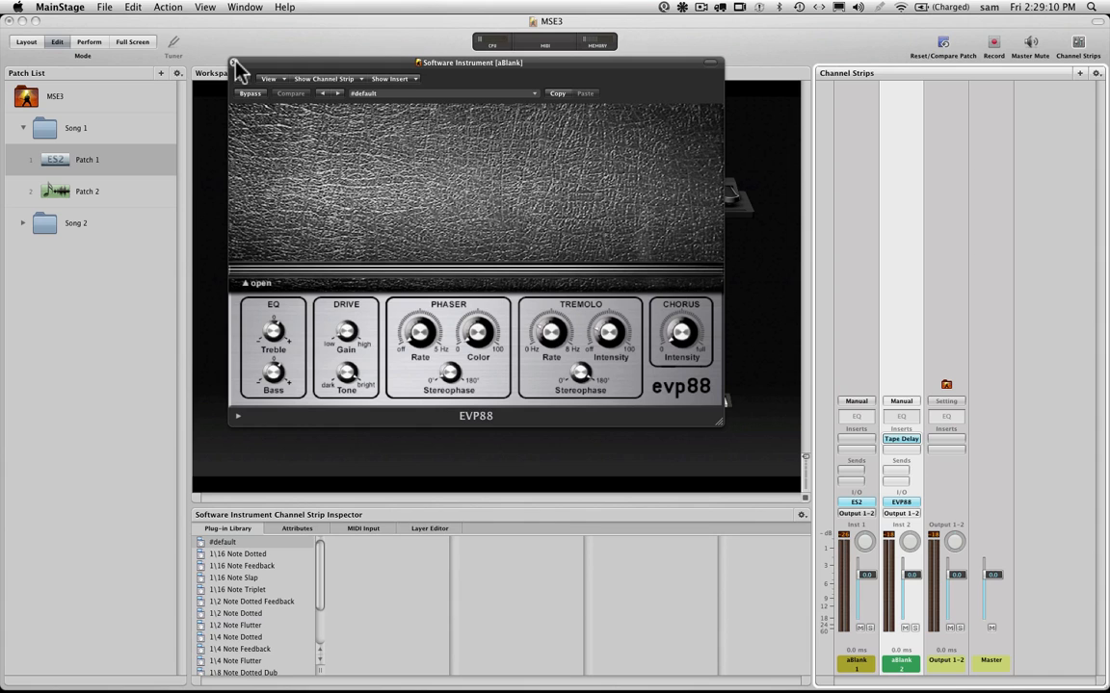
pyautogui.click(232, 62)
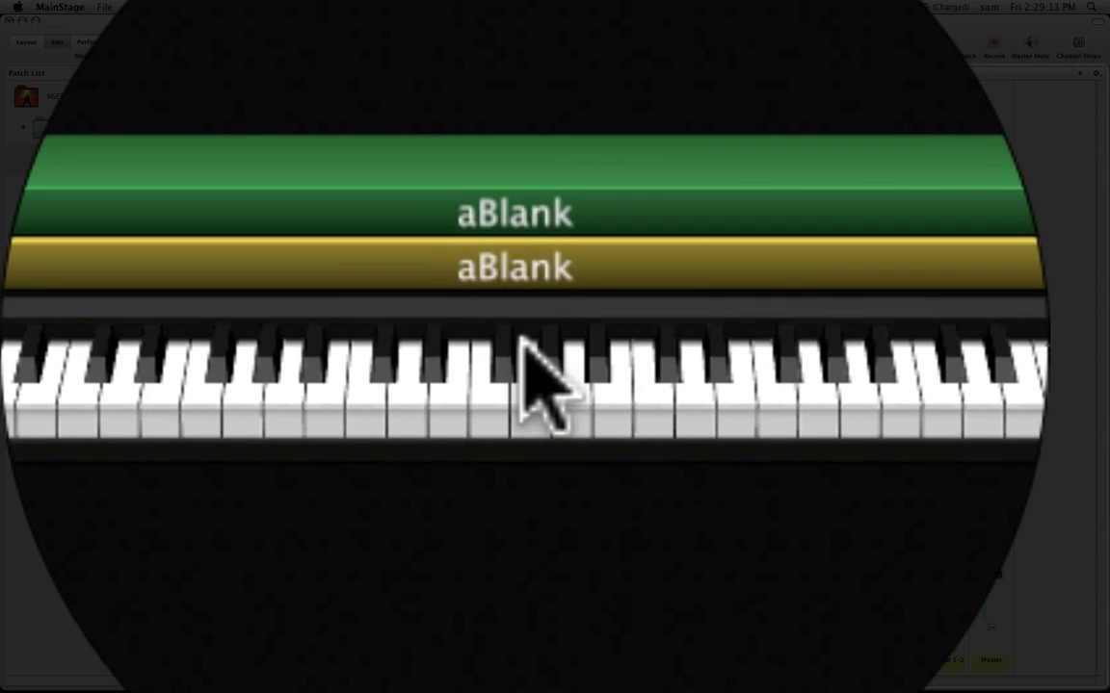
# Rename the second channel strip, the one with the electric piano, as Keys
pyautogui.click(535, 385)
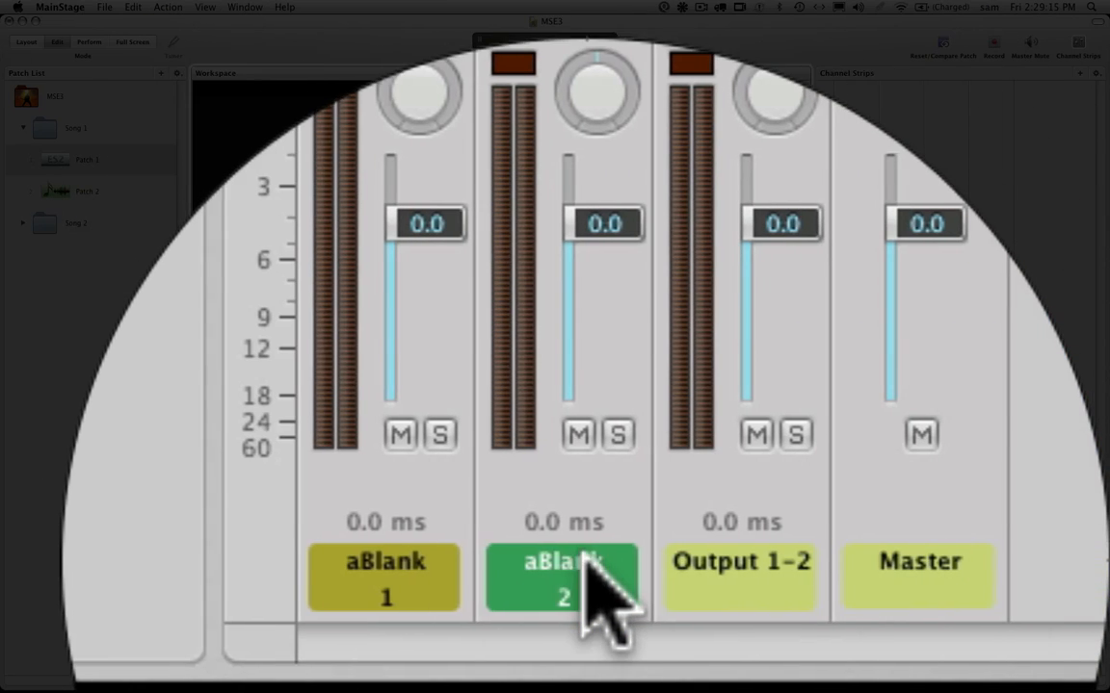
pyautogui.click(792, 583)
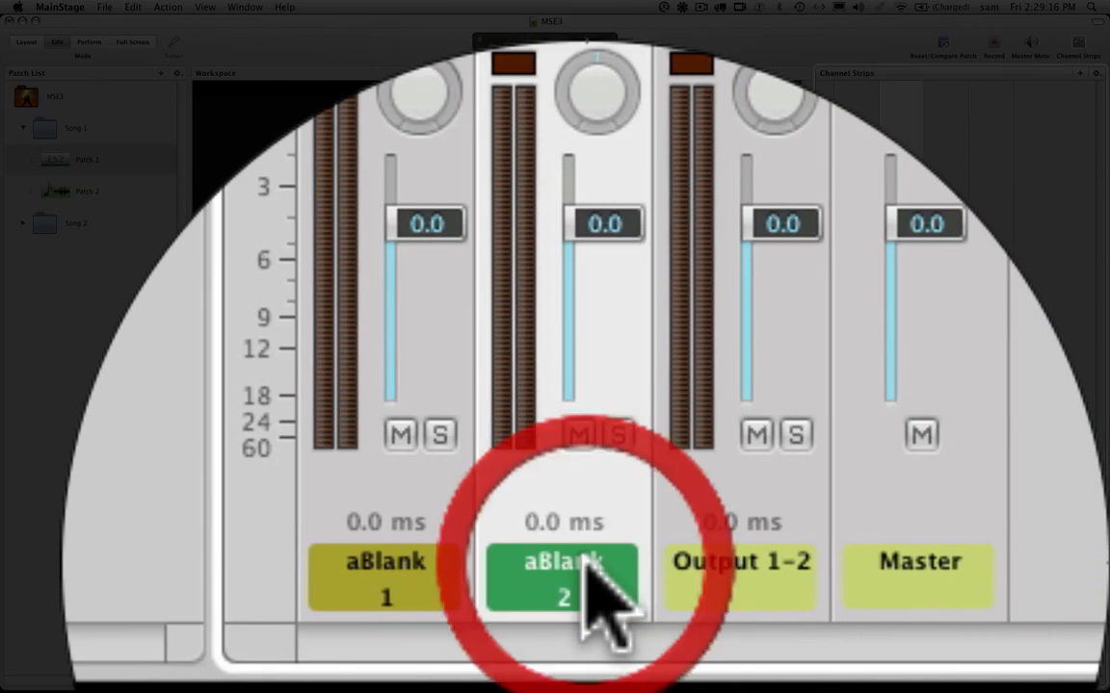
pyautogui.doubleClick(792, 583)
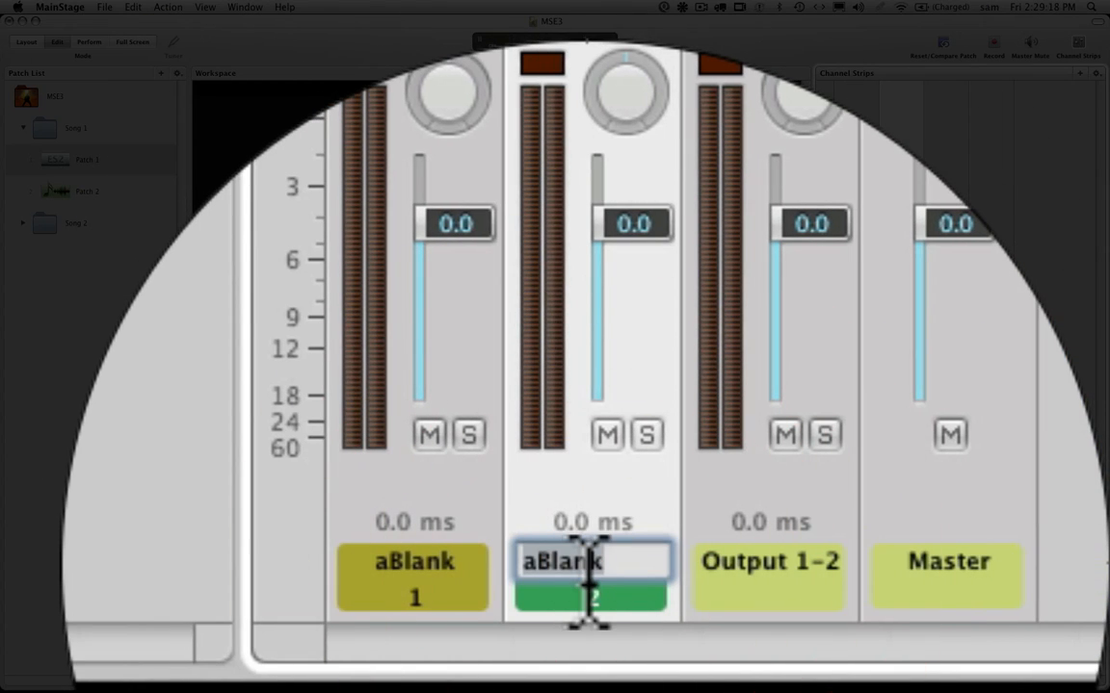
pyautogui.write('Keys')
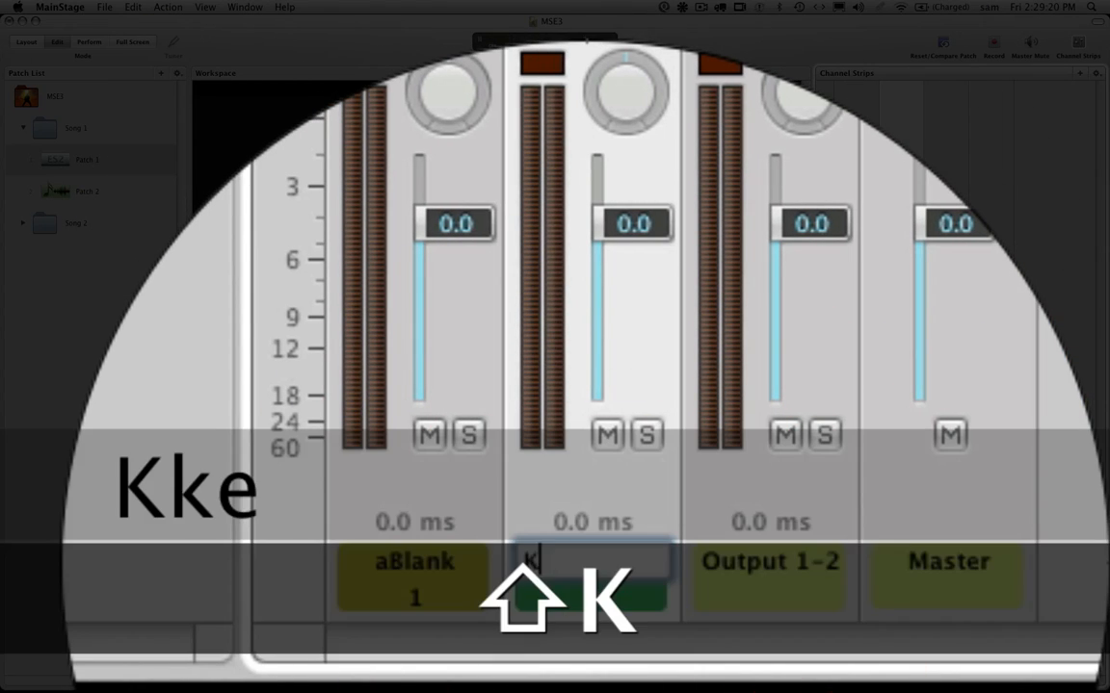
pyautogui.press('Return')
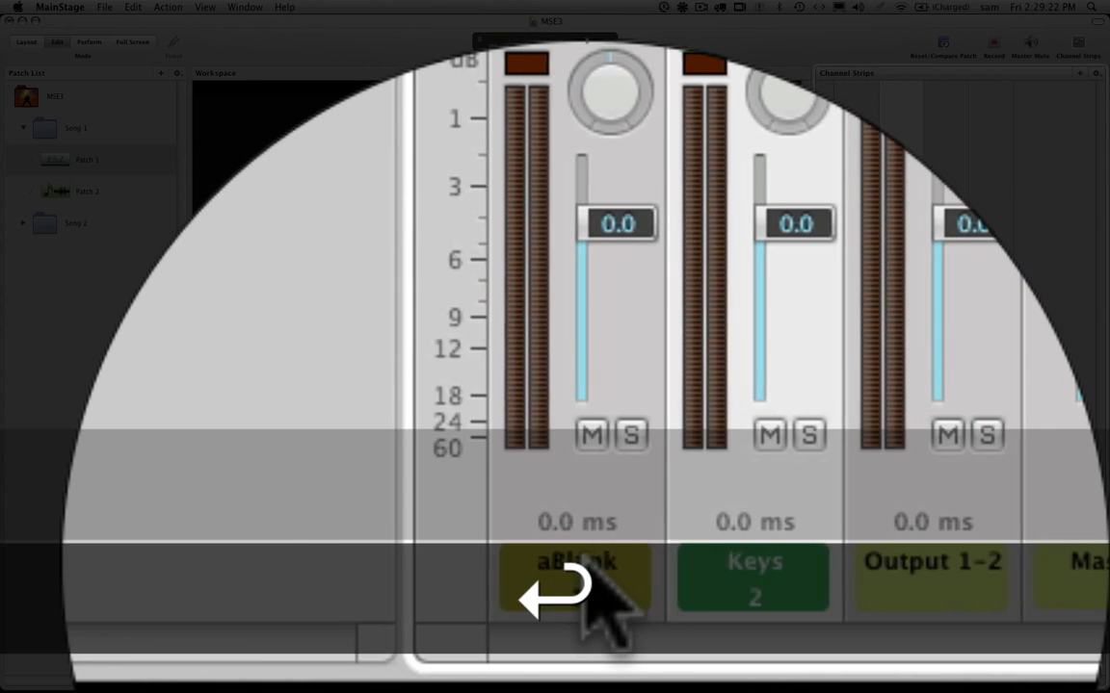
# Rename the first channel strip, the one with ES2, as Synth
pyautogui.doubleClick(576, 583)
pyautogui.write('Syn')
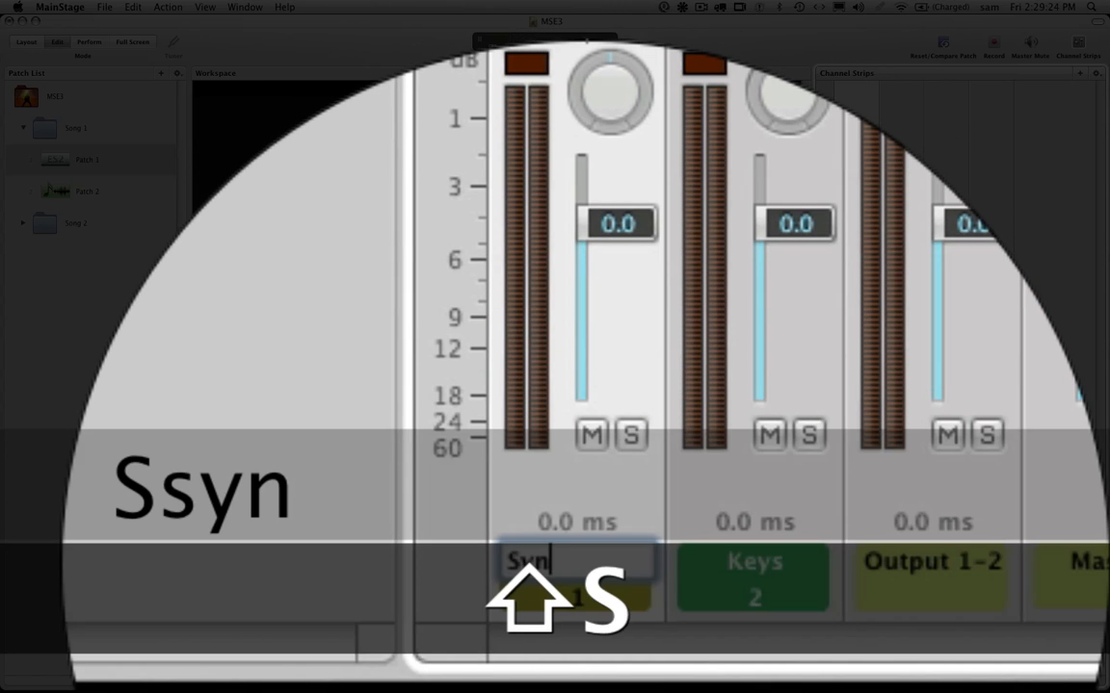
pyautogui.write('th')
pyautogui.press('Return')
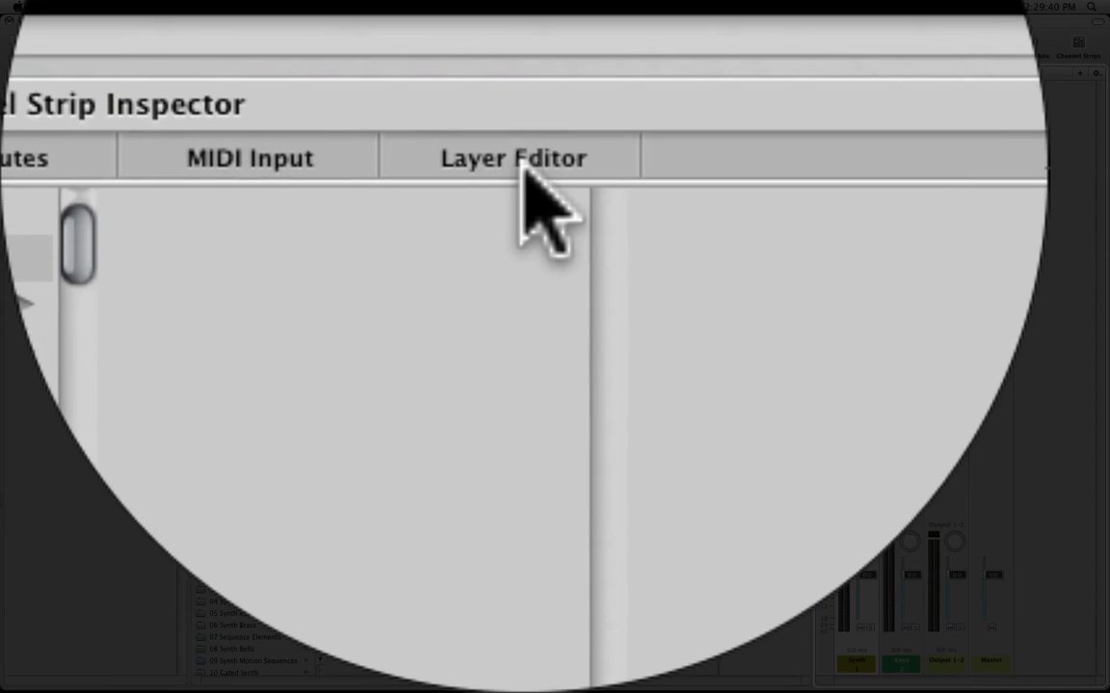
# In the Layer Editor, set the Synth layer's high key to B2 by learning it from the keyboard
pyautogui.click(525, 165)
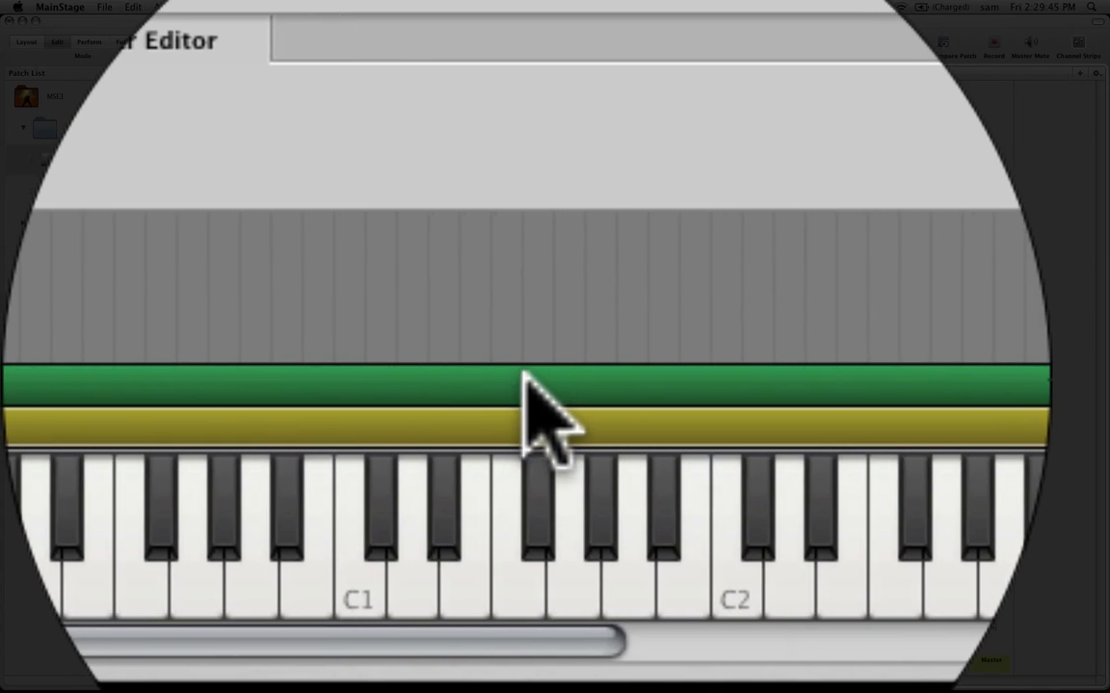
pyautogui.click(525, 380)
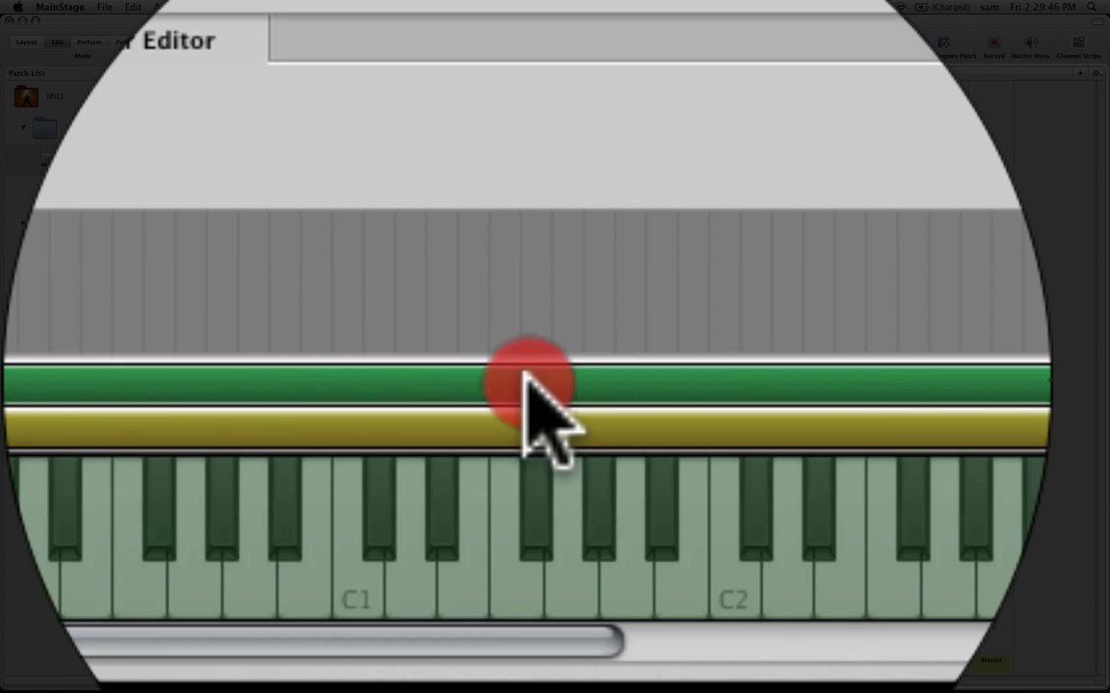
pyautogui.click(525, 423)
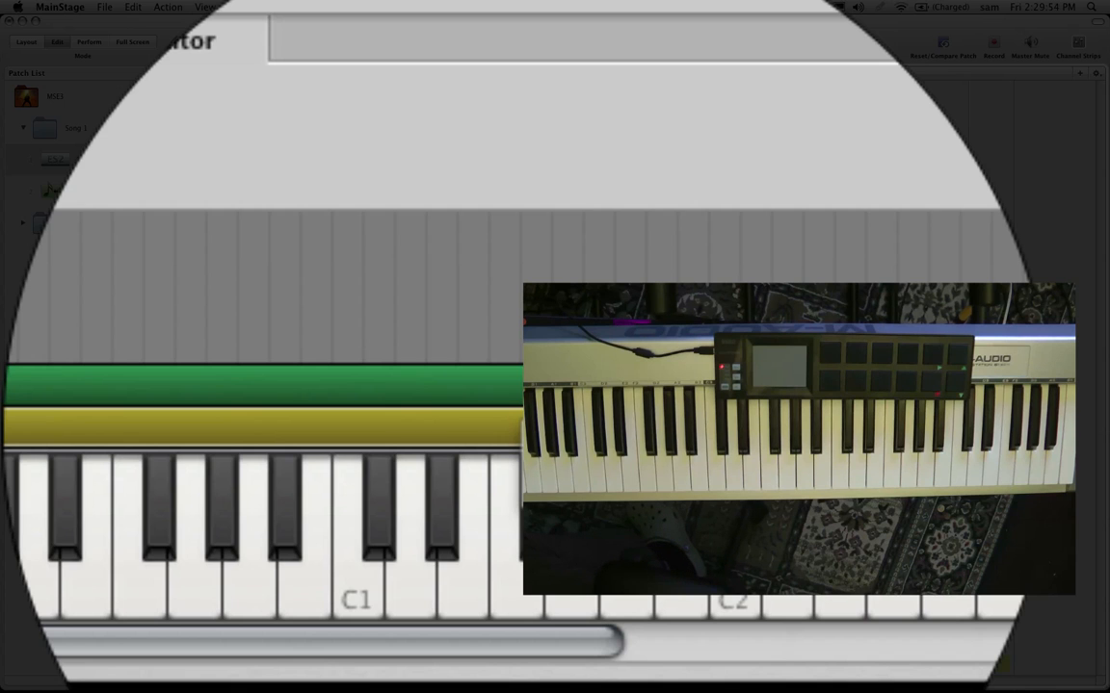
pyautogui.click(508, 424)
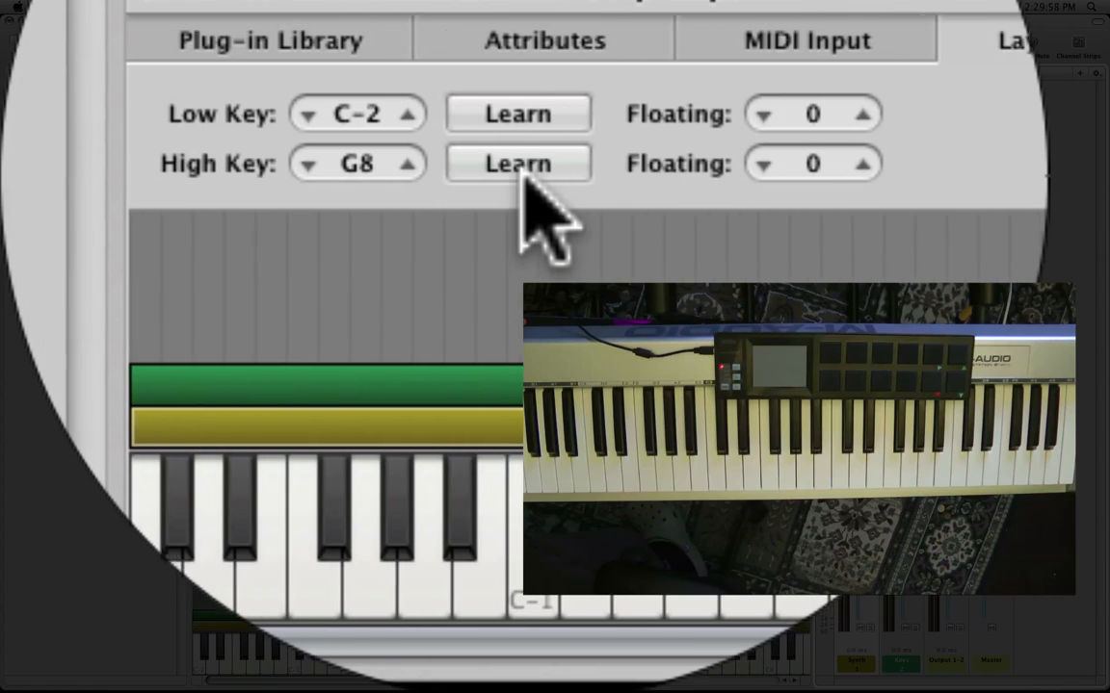
pyautogui.click(525, 170)
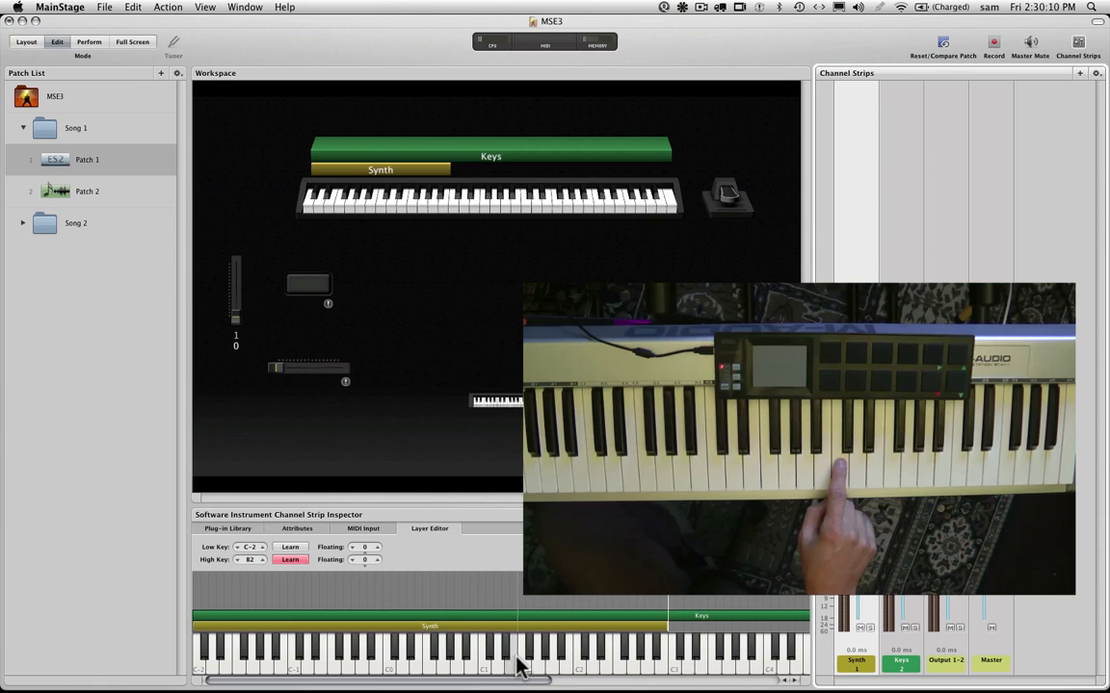
# Set the Keys layer's low key to C3 by learning it from the keyboard, ending the learn mode when done
pyautogui.click(575, 614)
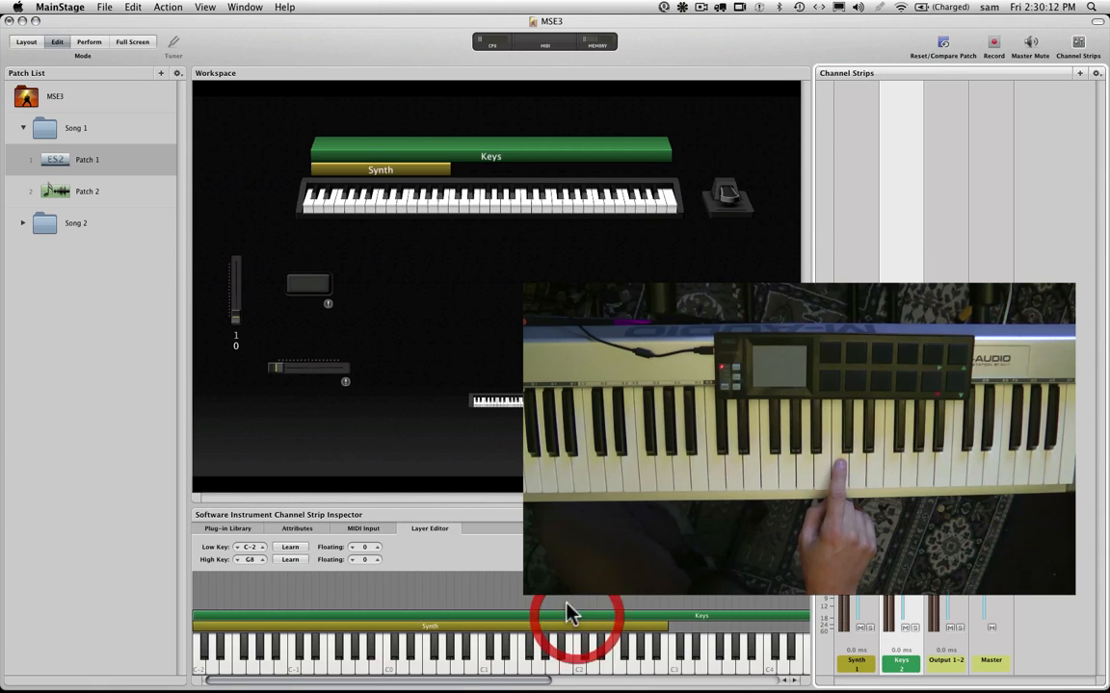
pyautogui.click(300, 547)
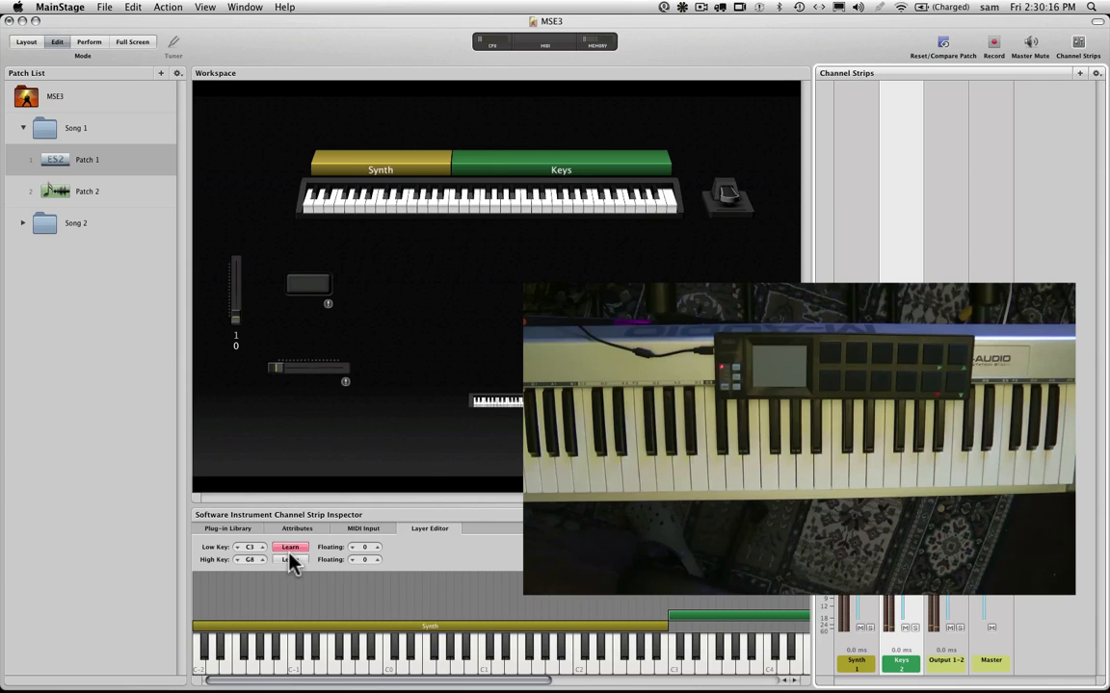
pyautogui.click(290, 548)
pyautogui.moveTo(671, 617)
pyautogui.mouseDown()
pyautogui.moveTo(619, 619)
pyautogui.moveTo(676, 618)
pyautogui.mouseUp()
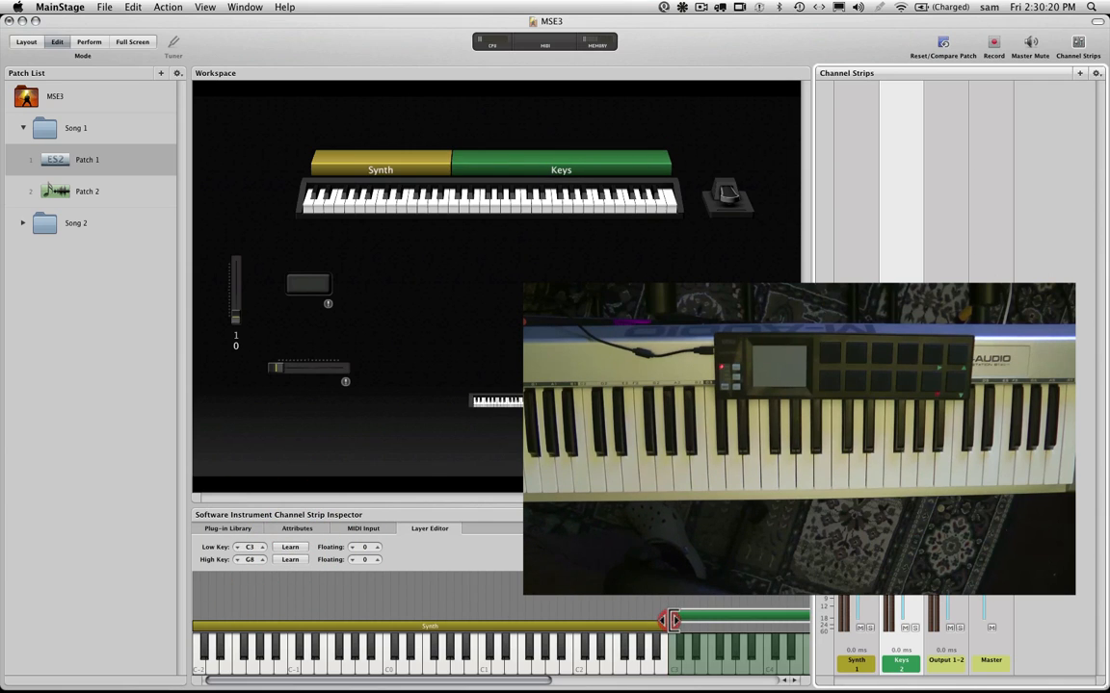
# Add a floating range to the Keys layer's low key and set the Synth layer's high key floating value to 6
pyautogui.click(375, 548)
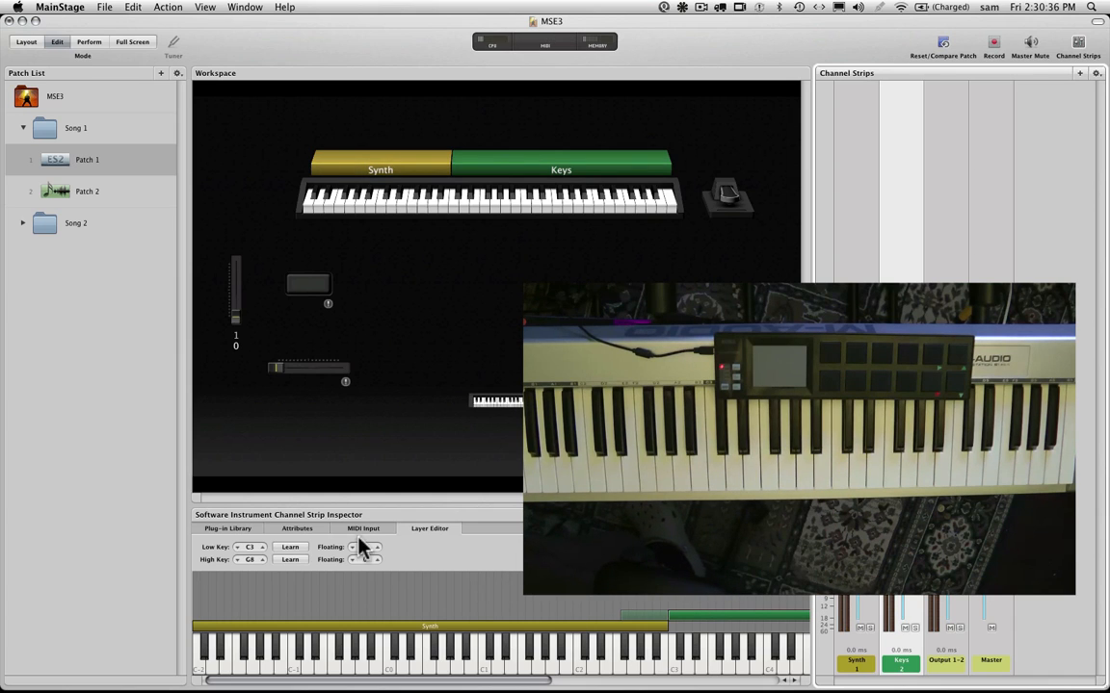
pyautogui.click(585, 625)
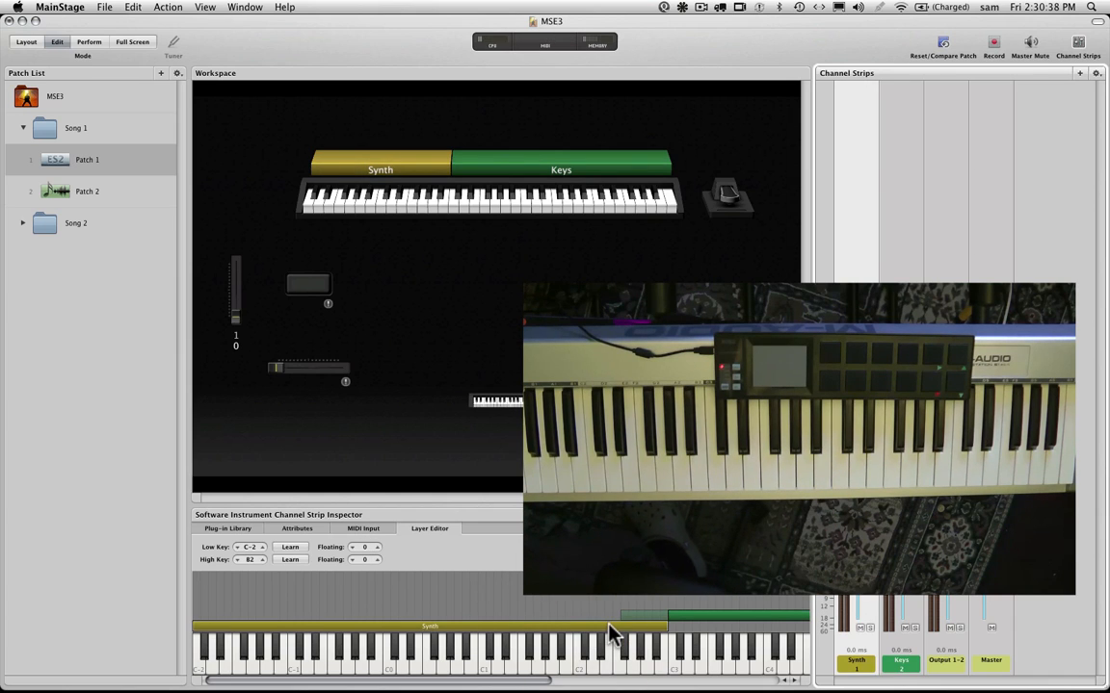
pyautogui.click(376, 562)
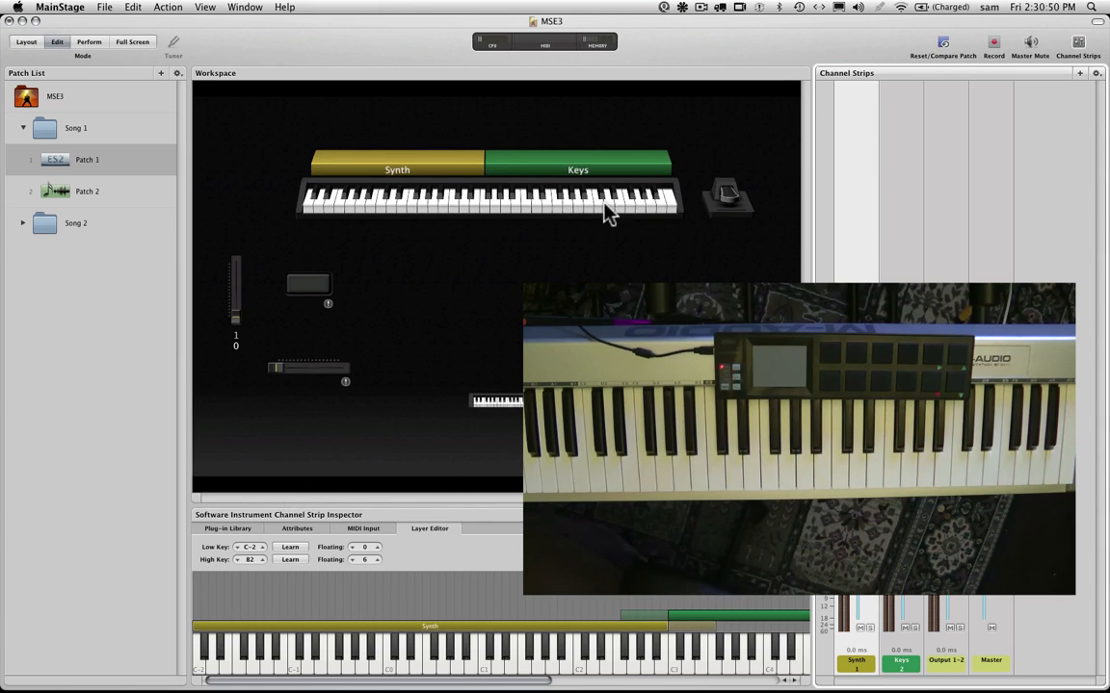
# Add a third software instrument channel strip to Patch 1 with the PAD nanoPAD as MIDI input and Output 1-2
pyautogui.click(729, 204)
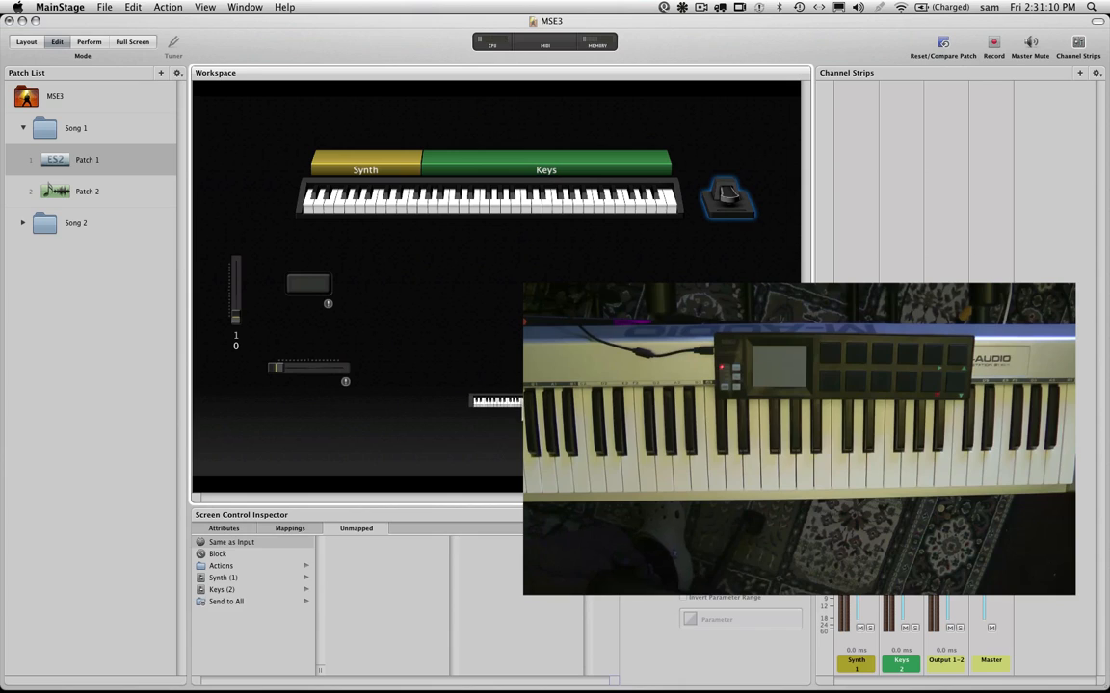
pyautogui.click(522, 402)
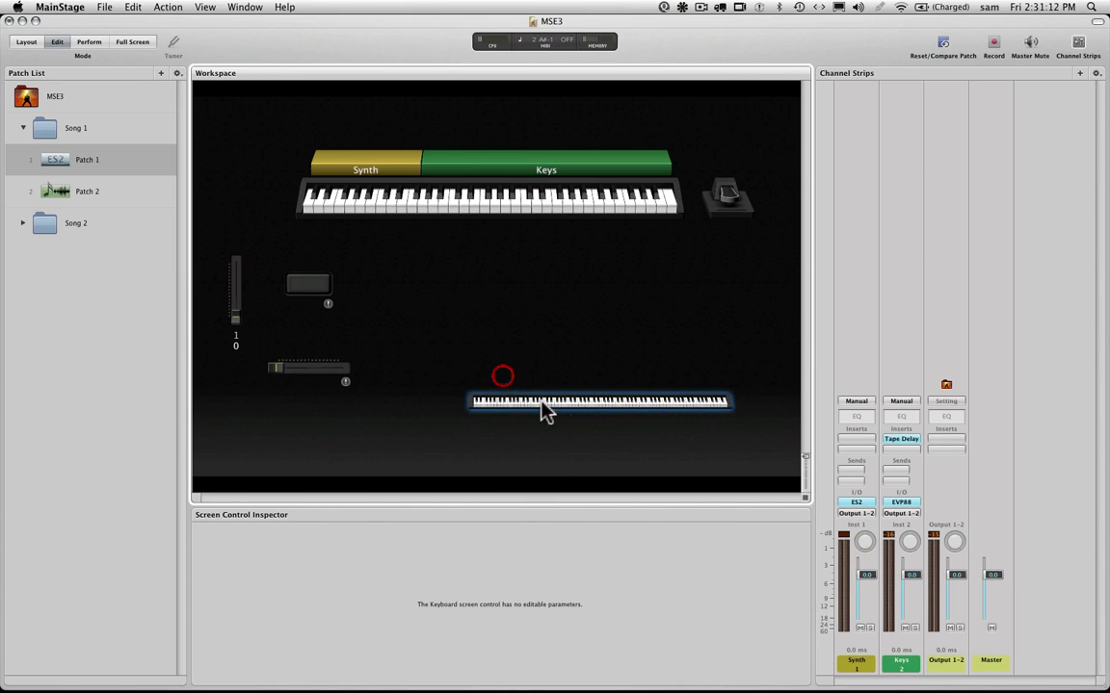
pyautogui.click(1079, 74)
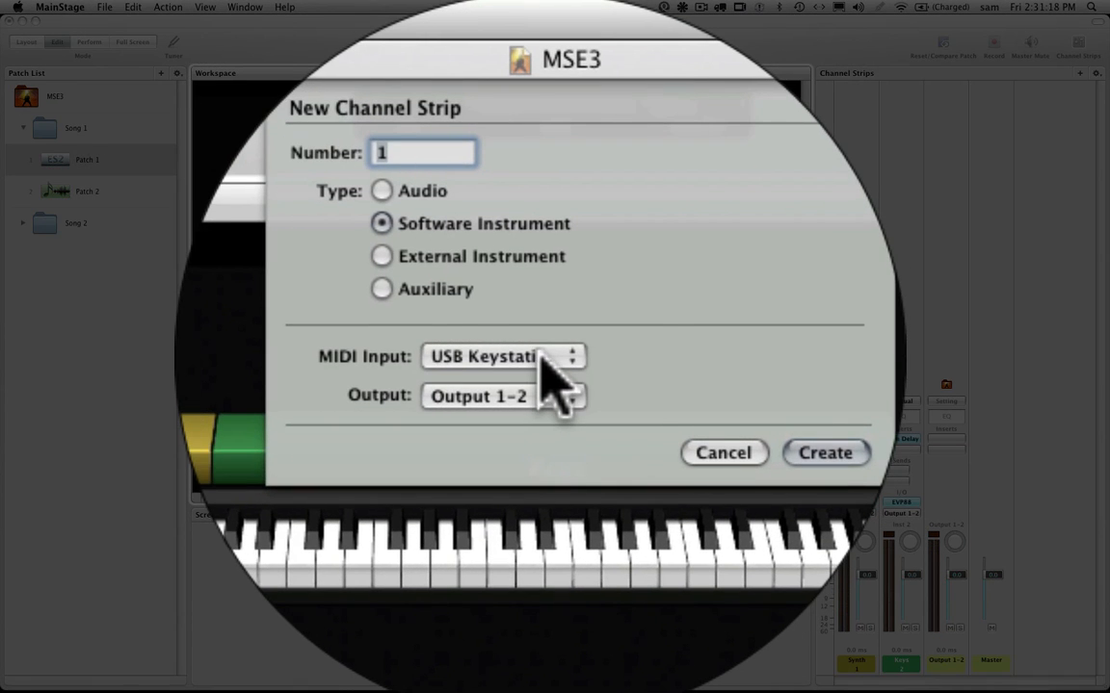
pyautogui.click(548, 362)
pyautogui.click(548, 364)
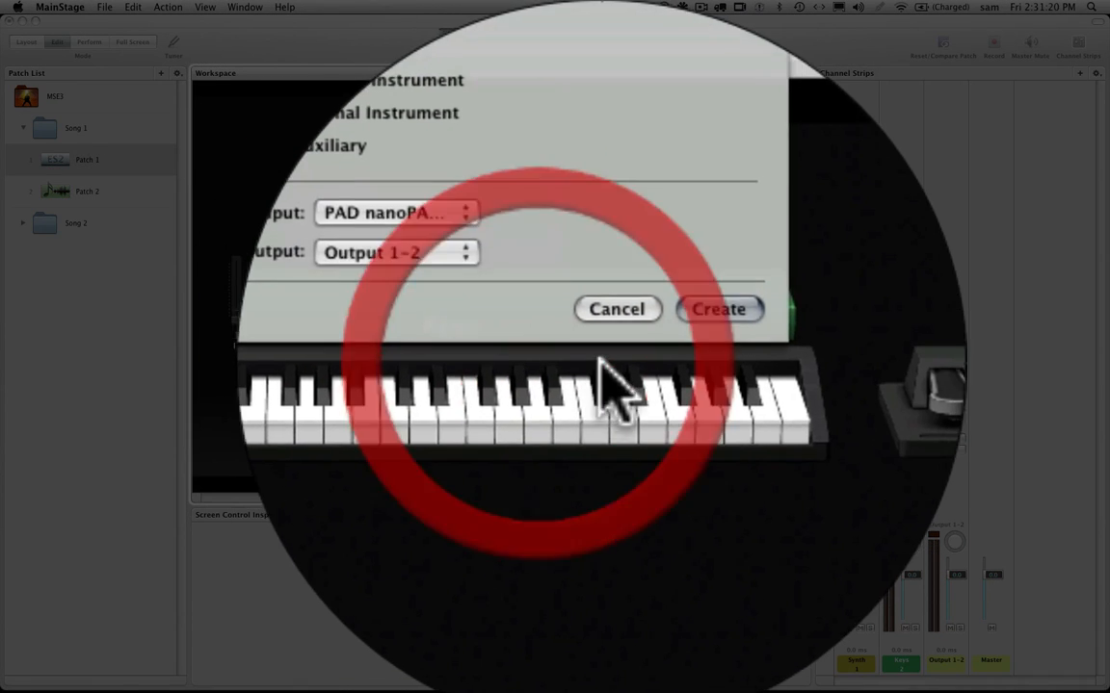
pyautogui.click(828, 435)
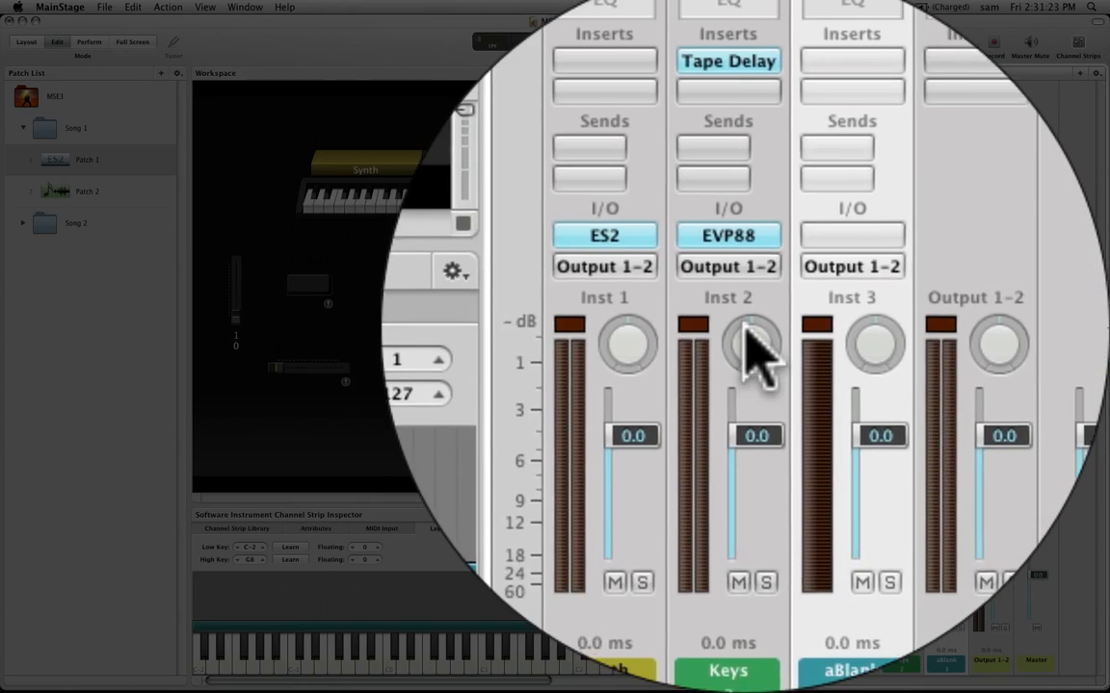
# Load Ultrabeat (Drum Synth) on the new channel strip and reposition its editor window nearer the middle of the workspace
pyautogui.click(747, 332)
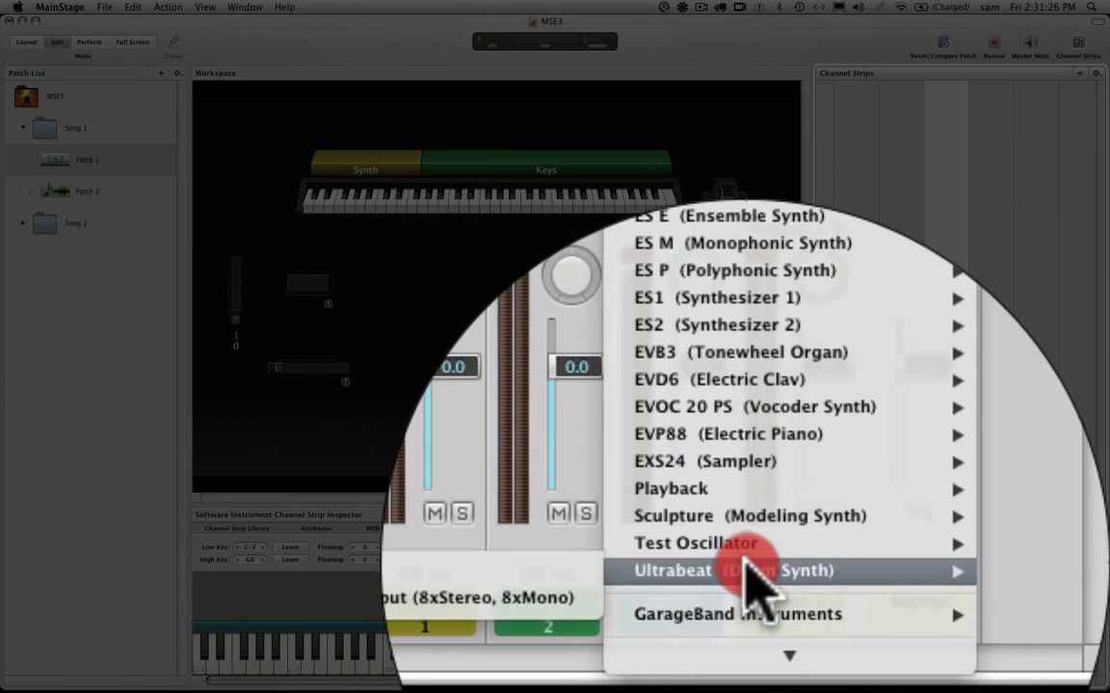
pyautogui.moveTo(747, 587); pyautogui.dragTo(742, 570)
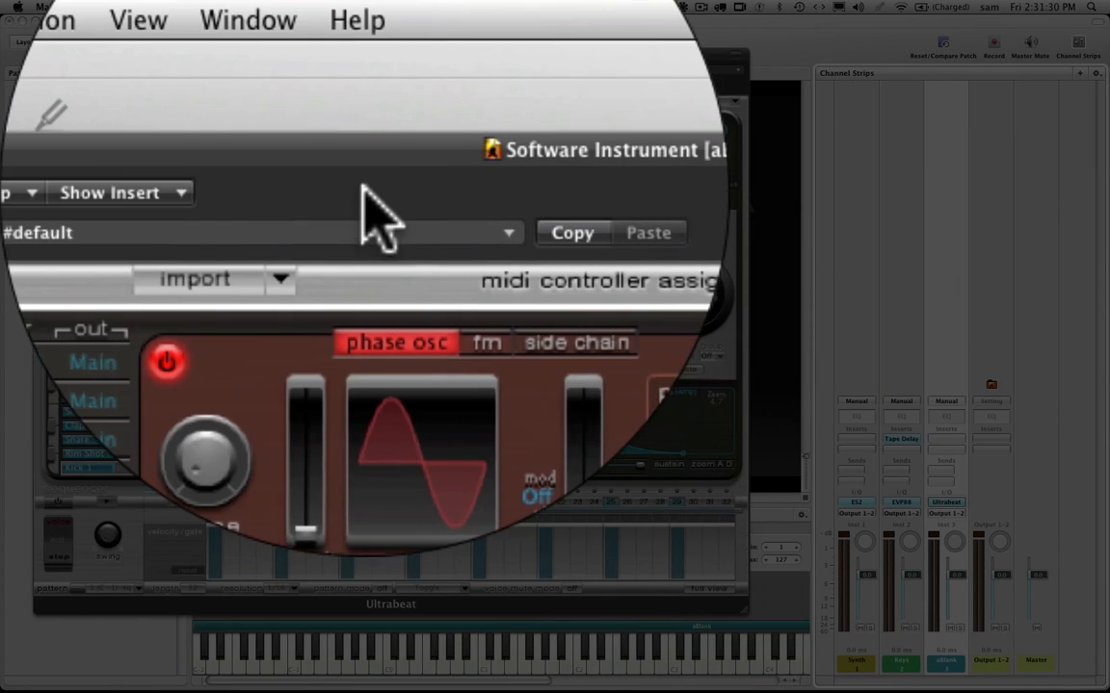
pyautogui.moveTo(364, 143); pyautogui.dragTo(414, 166)
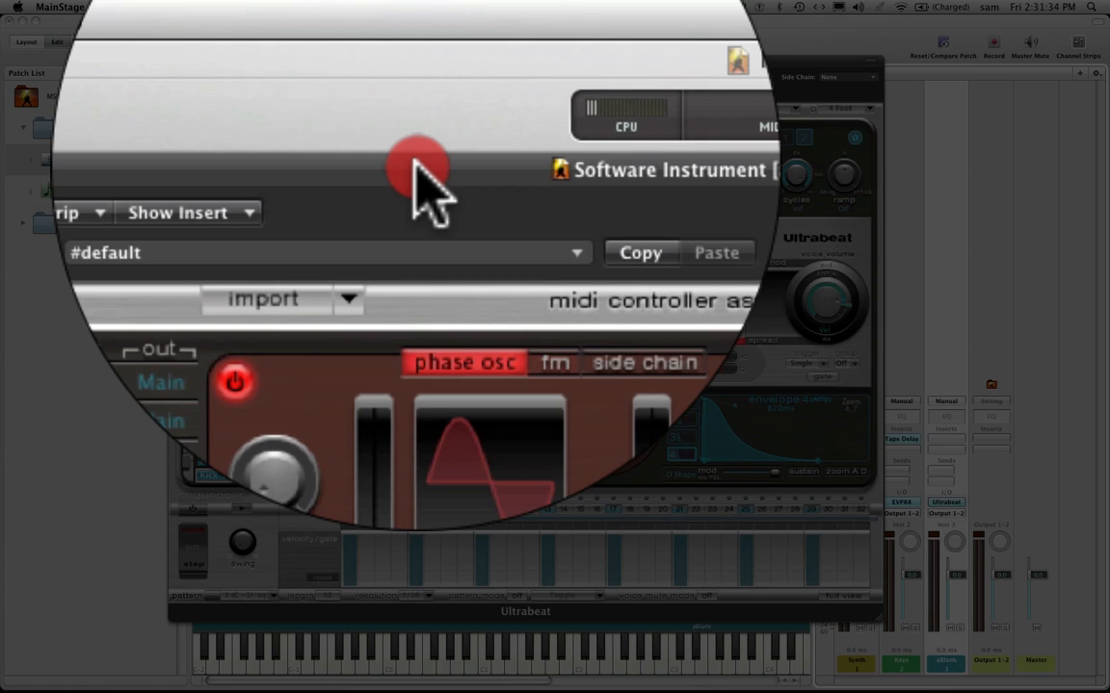
pyautogui.moveTo(415, 160)
pyautogui.mouseDown()
pyautogui.moveTo(391, 144)
pyautogui.moveTo(453, 211)
pyautogui.moveTo(465, 218)
pyautogui.moveTo(466, 205)
pyautogui.mouseUp()
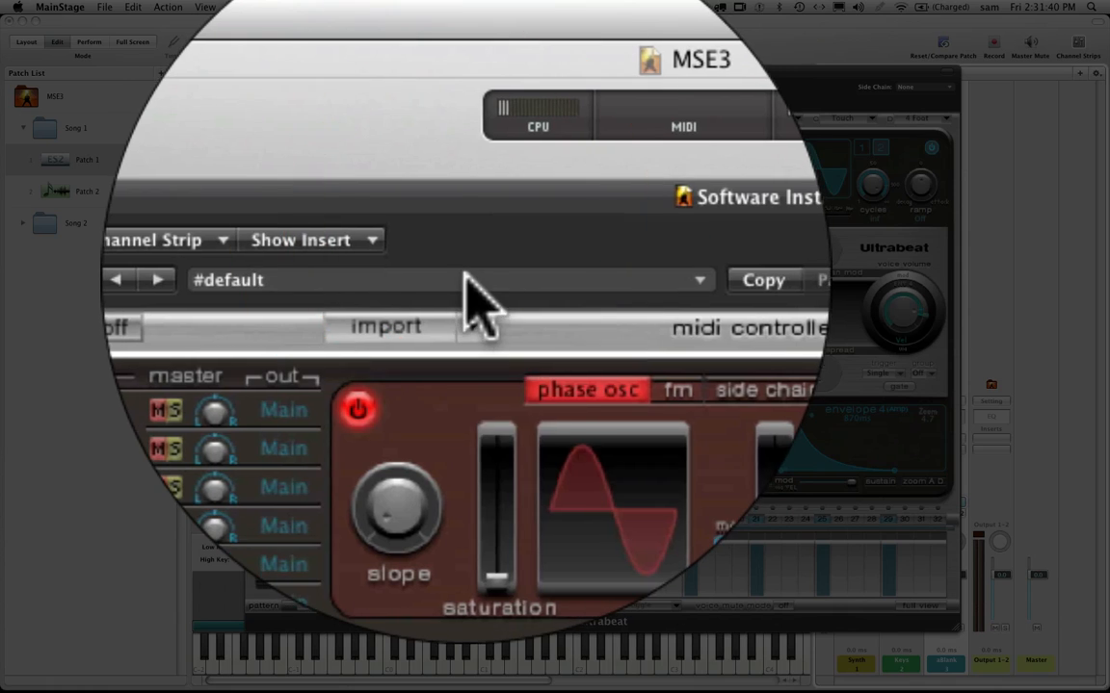
# Load the Minimal Electro Kit setting in Ultrabeat and close its editor window
pyautogui.click(462, 289)
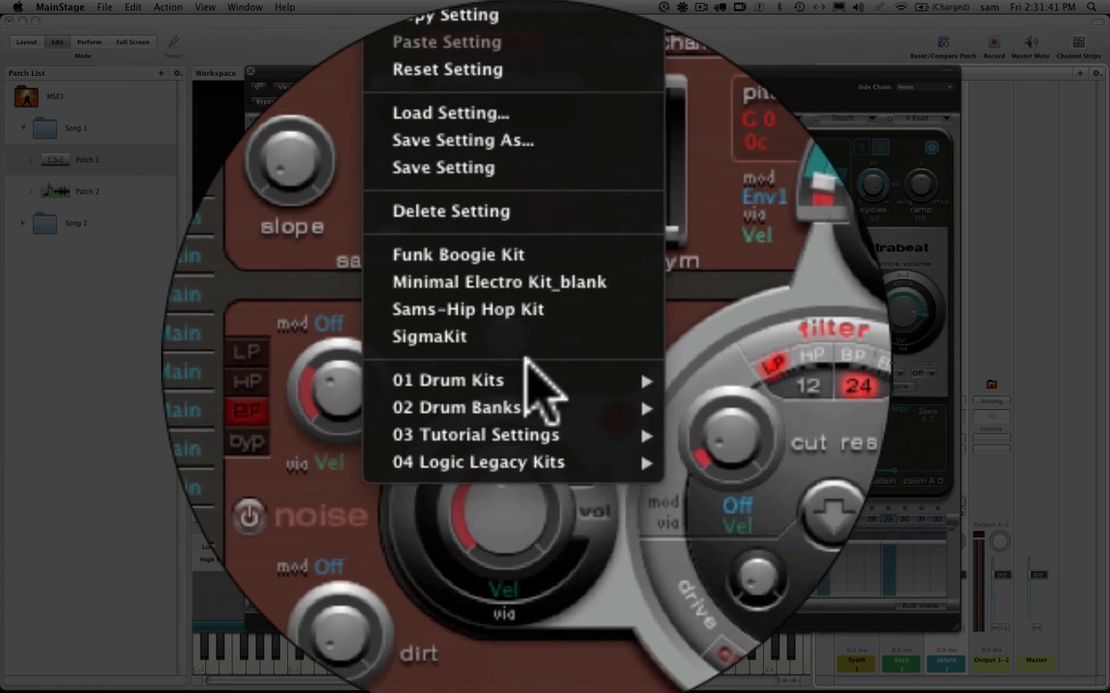
pyautogui.moveTo(530, 502)
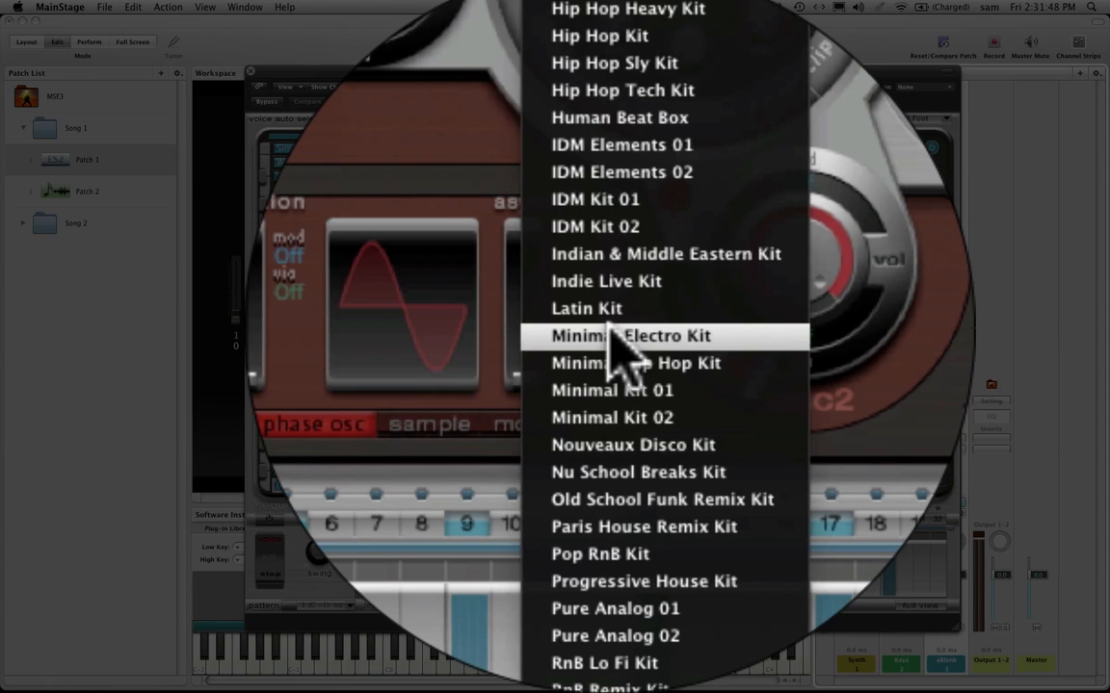
pyautogui.click(609, 334)
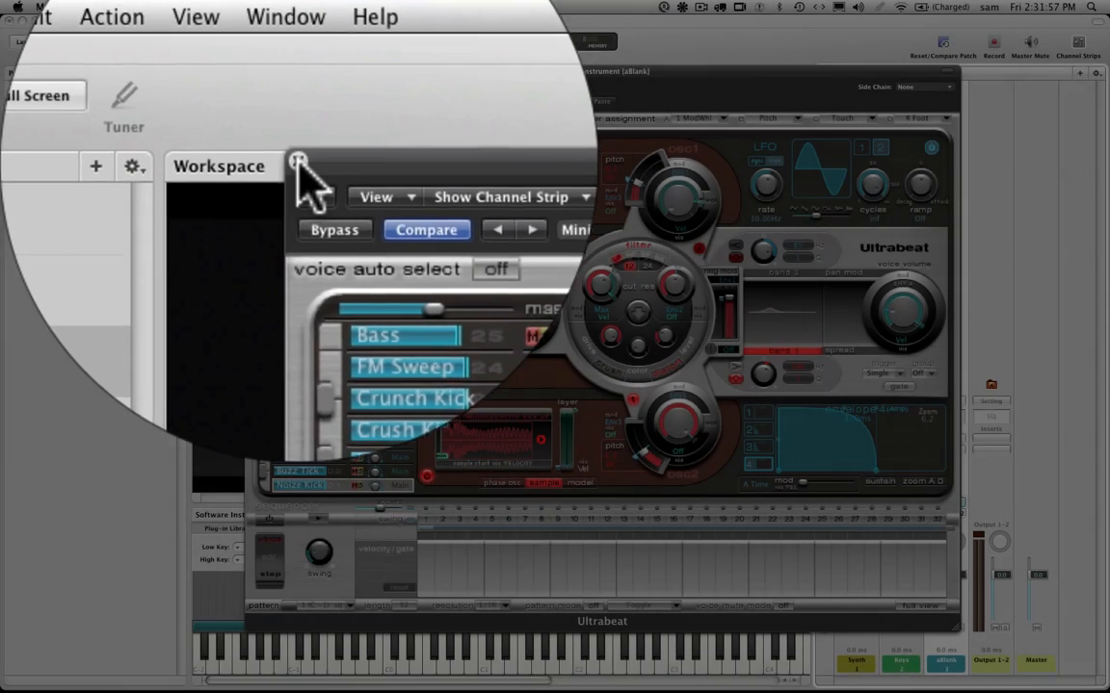
pyautogui.click(363, 197)
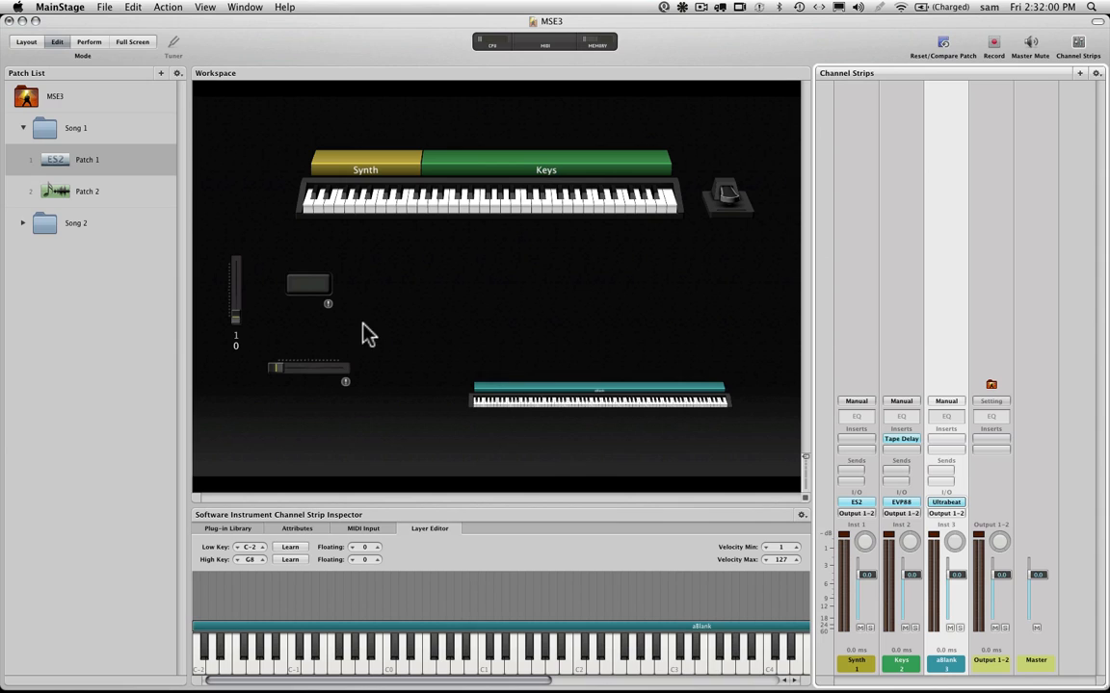
# Insert a Tape Delay on the Ultrabeat channel strip, and move its editor window aside before closing it
pyautogui.click(943, 440)
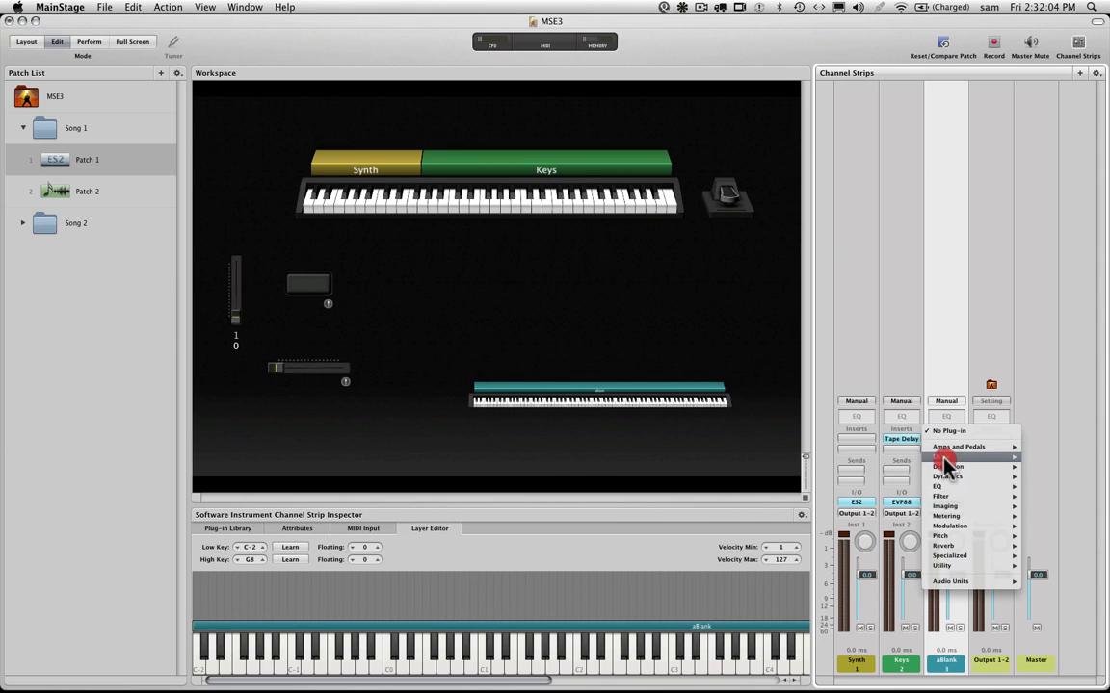
pyautogui.moveTo(944, 458)
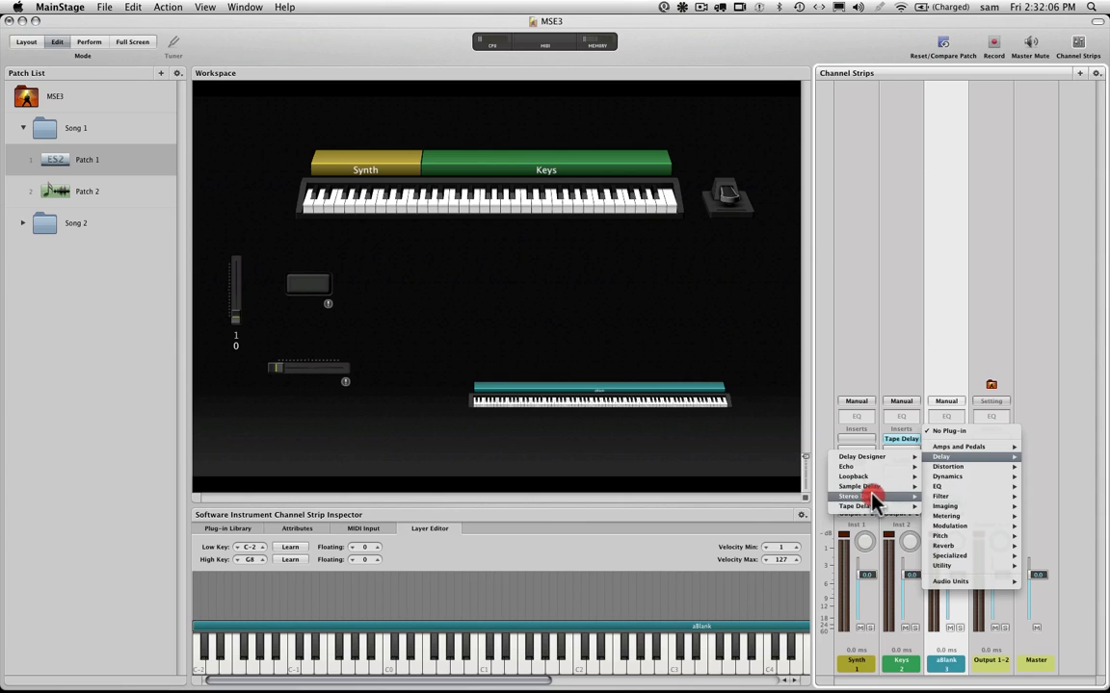
pyautogui.moveTo(851, 508)
pyautogui.click(815, 507)
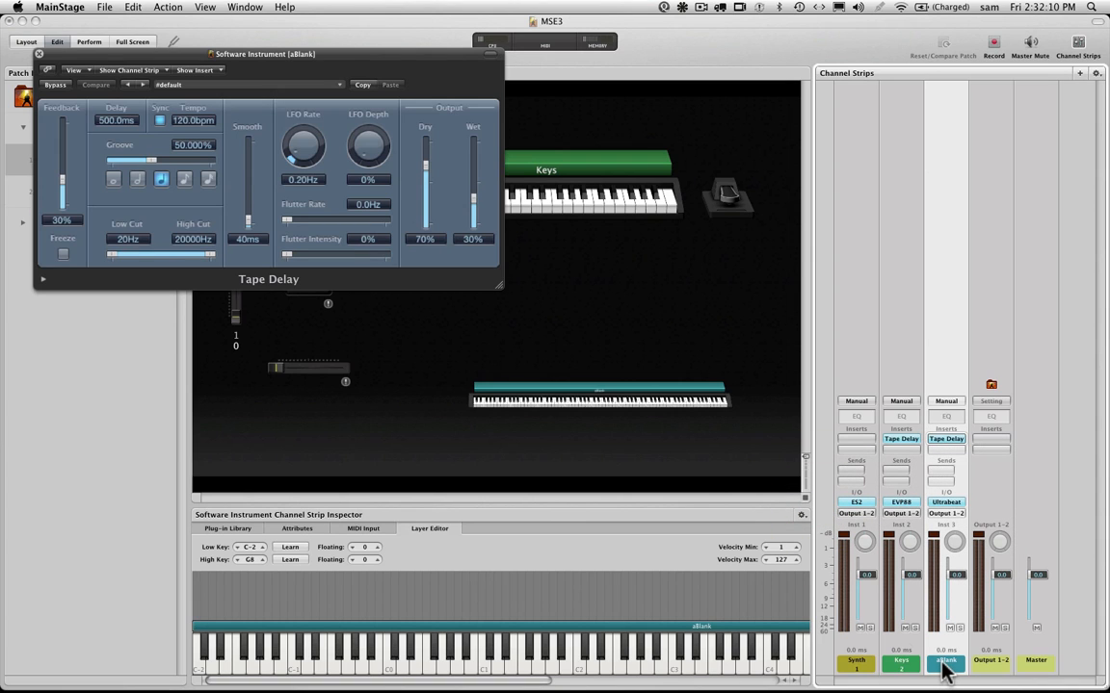
pyautogui.moveTo(145, 53); pyautogui.dragTo(580, 87)
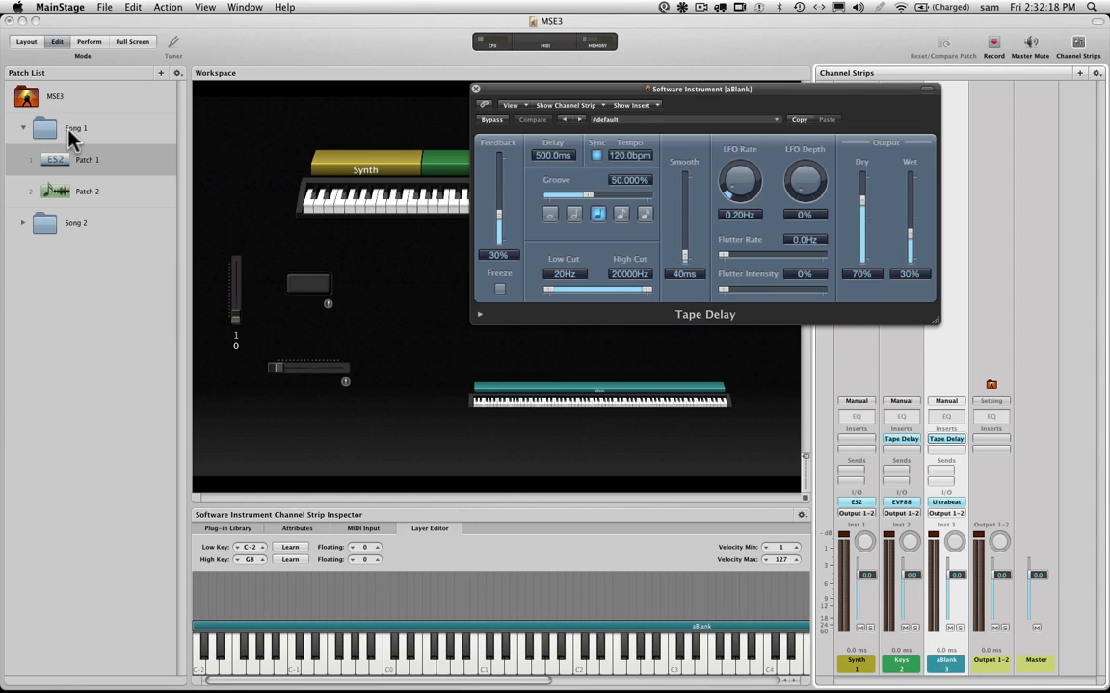
pyautogui.moveTo(494, 90); pyautogui.dragTo(429, 93)
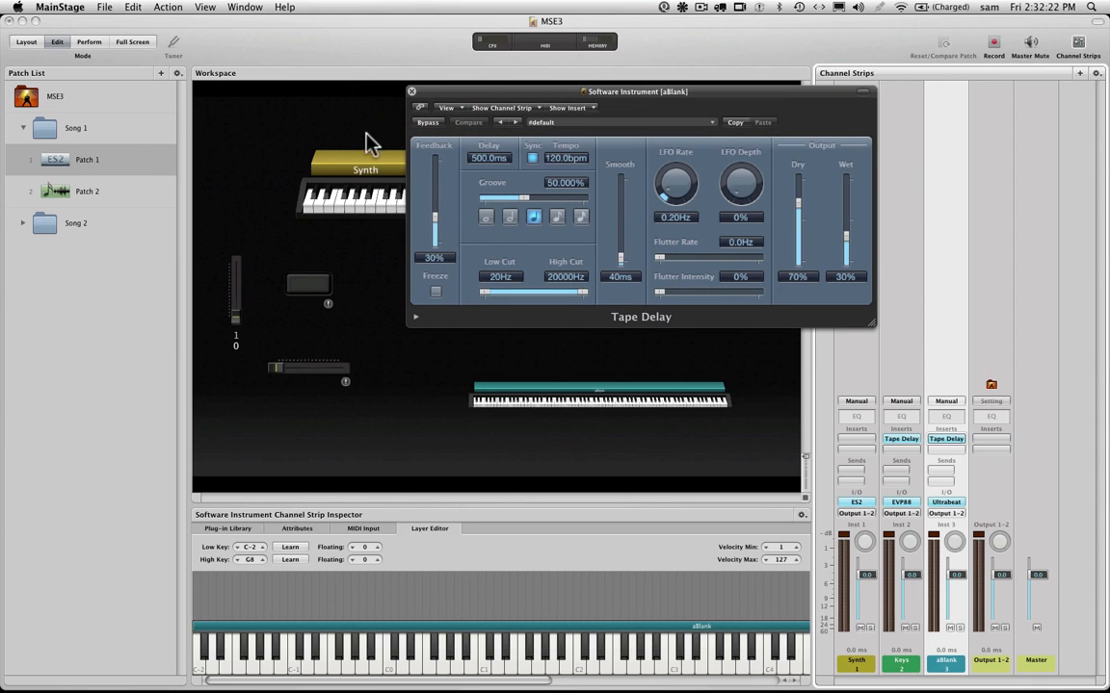
pyautogui.moveTo(438, 96); pyautogui.dragTo(429, 97)
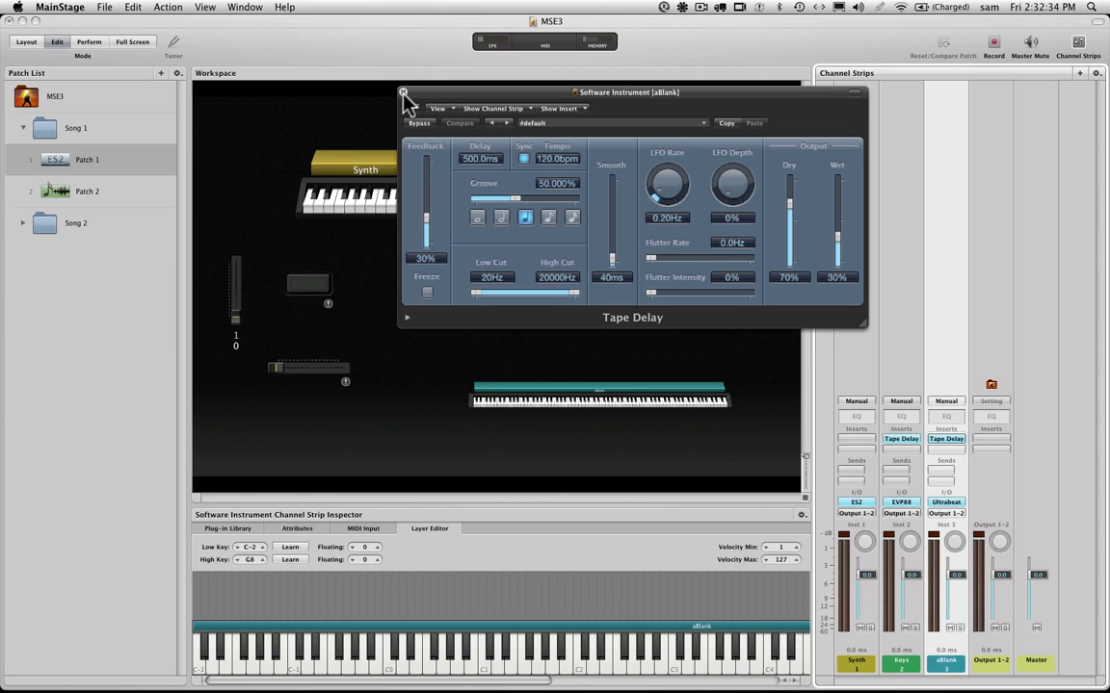
pyautogui.moveTo(424, 94); pyautogui.dragTo(441, 101)
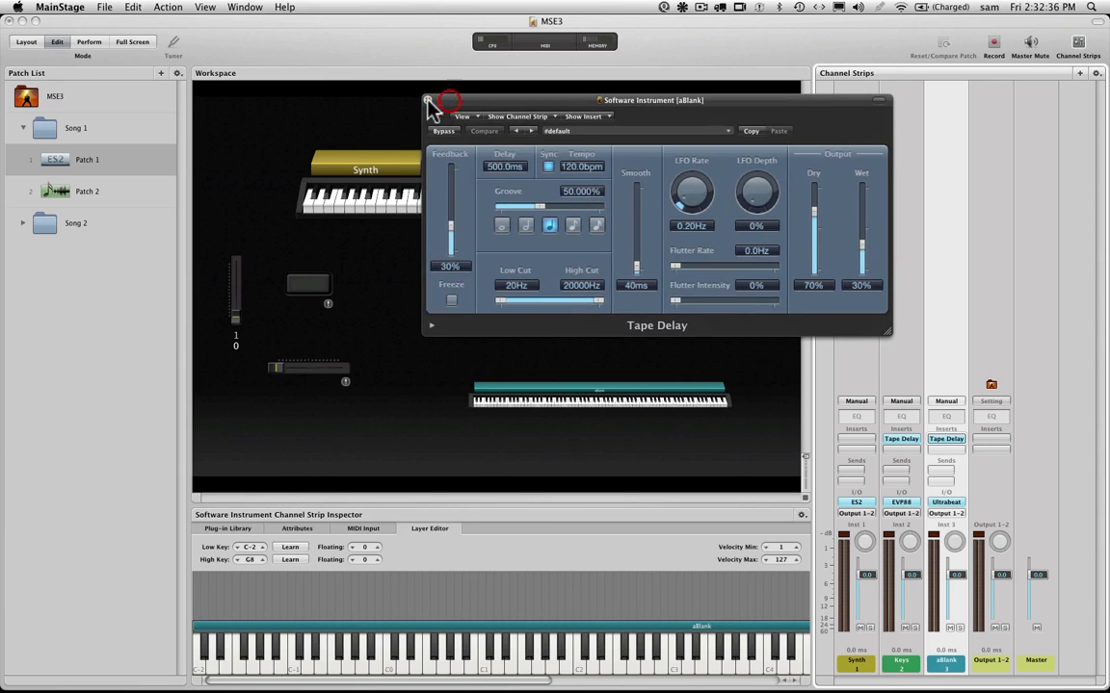
pyautogui.click(421, 98)
# Rename the Ultrabeat channel strip from aBlank to Beat
pyautogui.click(314, 284)
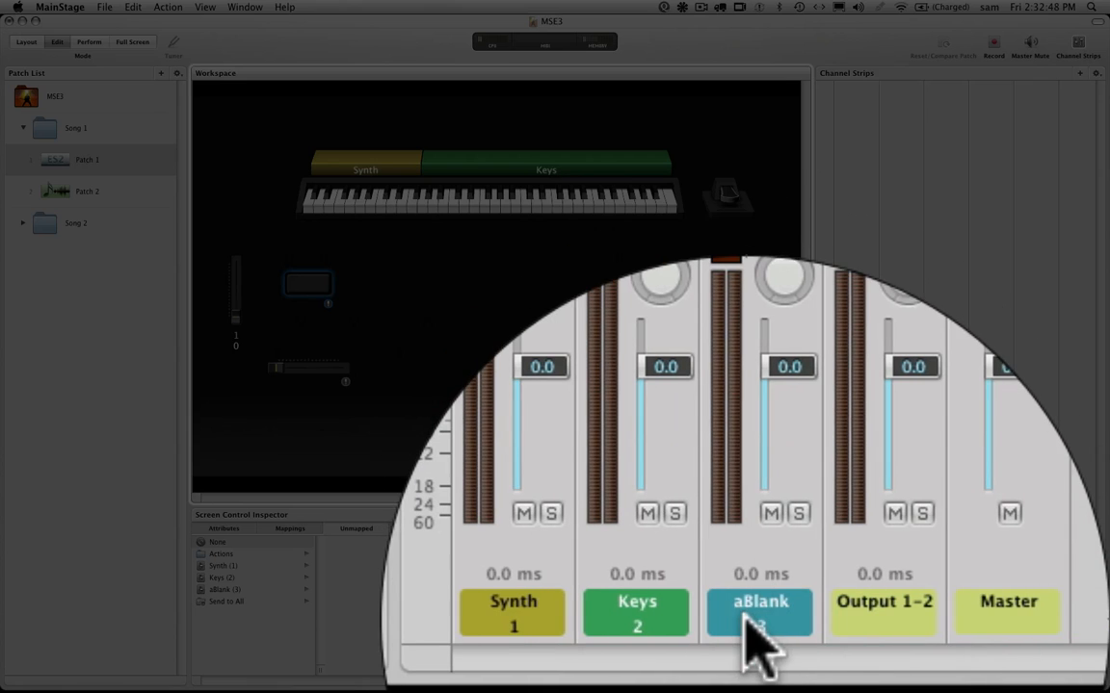
pyautogui.click(946, 661)
pyautogui.doubleClick(744, 605)
pyautogui.write('Beat')
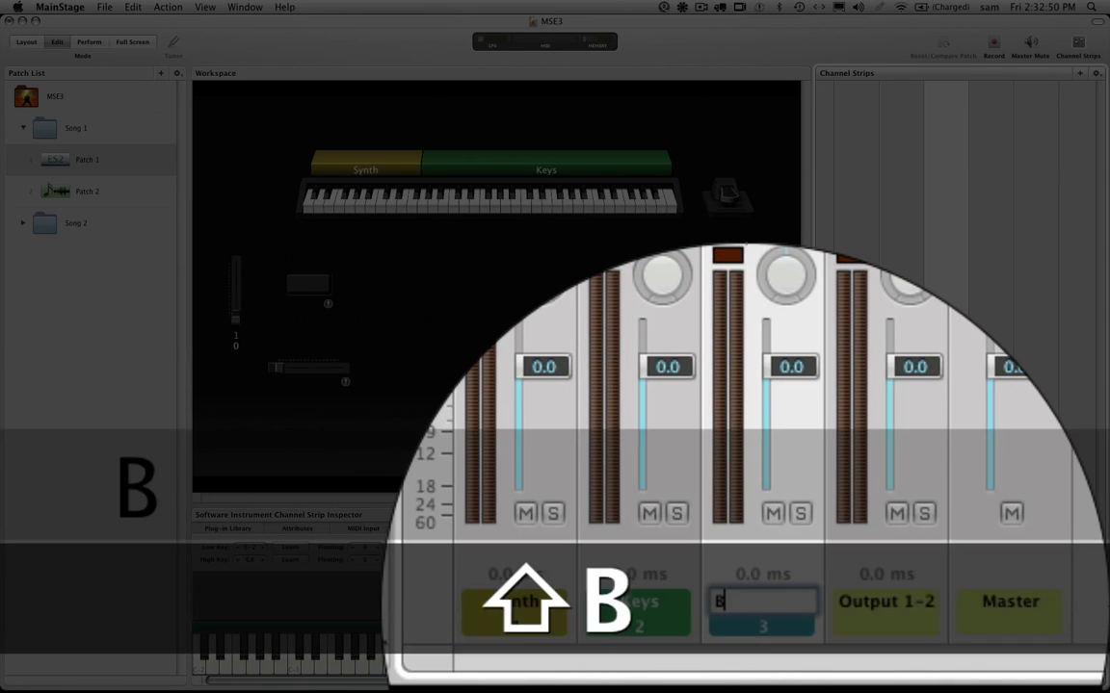
pyautogui.press('Return')
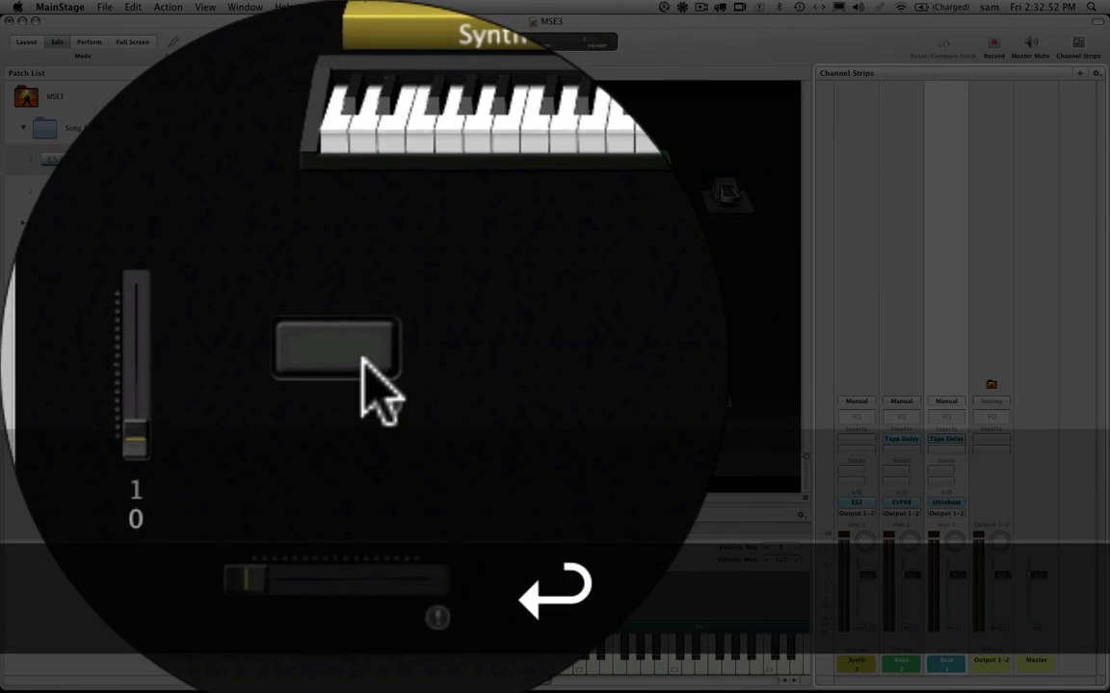
# Map the workspace button to the Bypass parameter of the Beat strip's Tape Delay and bypass that plug-in
pyautogui.click(364, 366)
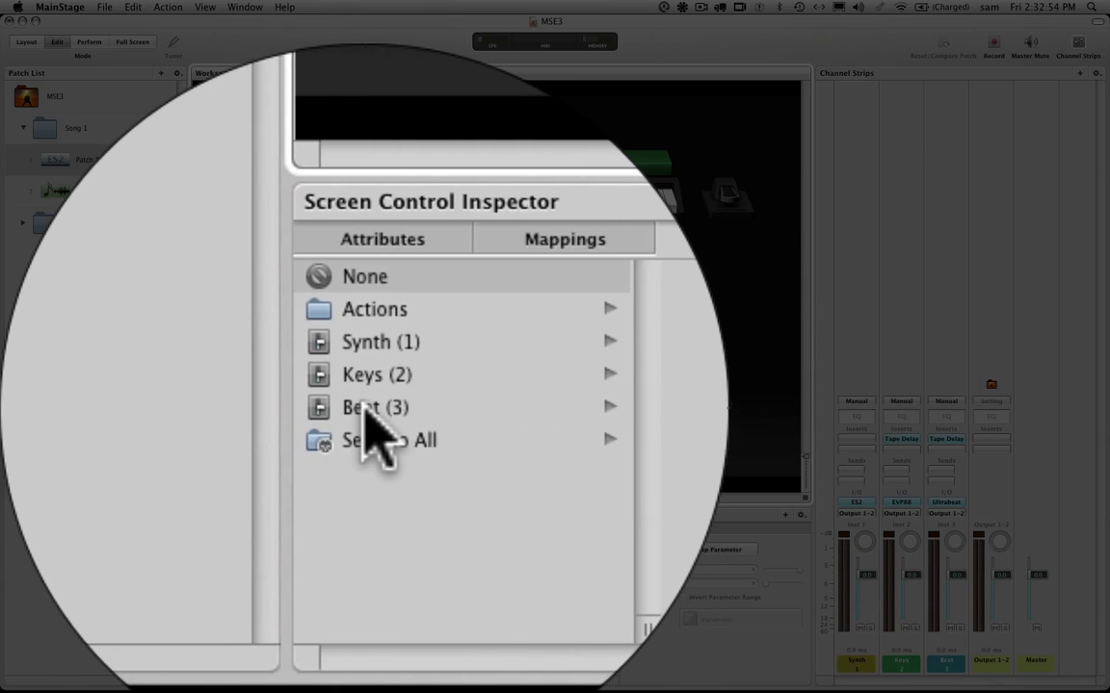
pyautogui.click(364, 406)
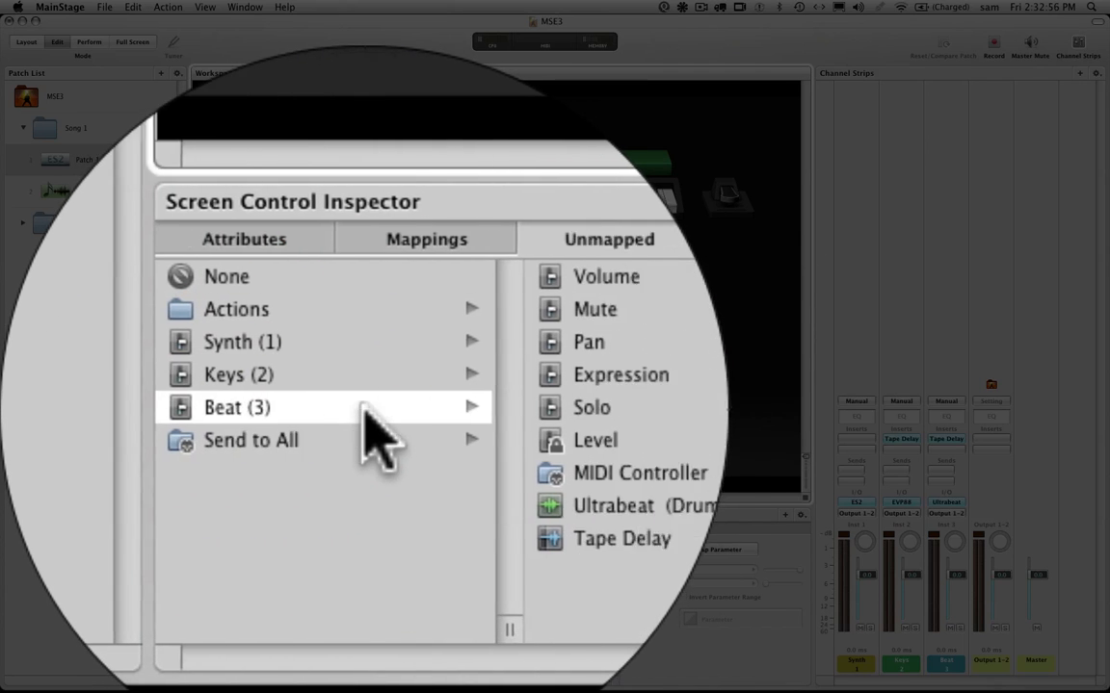
pyautogui.click(372, 541)
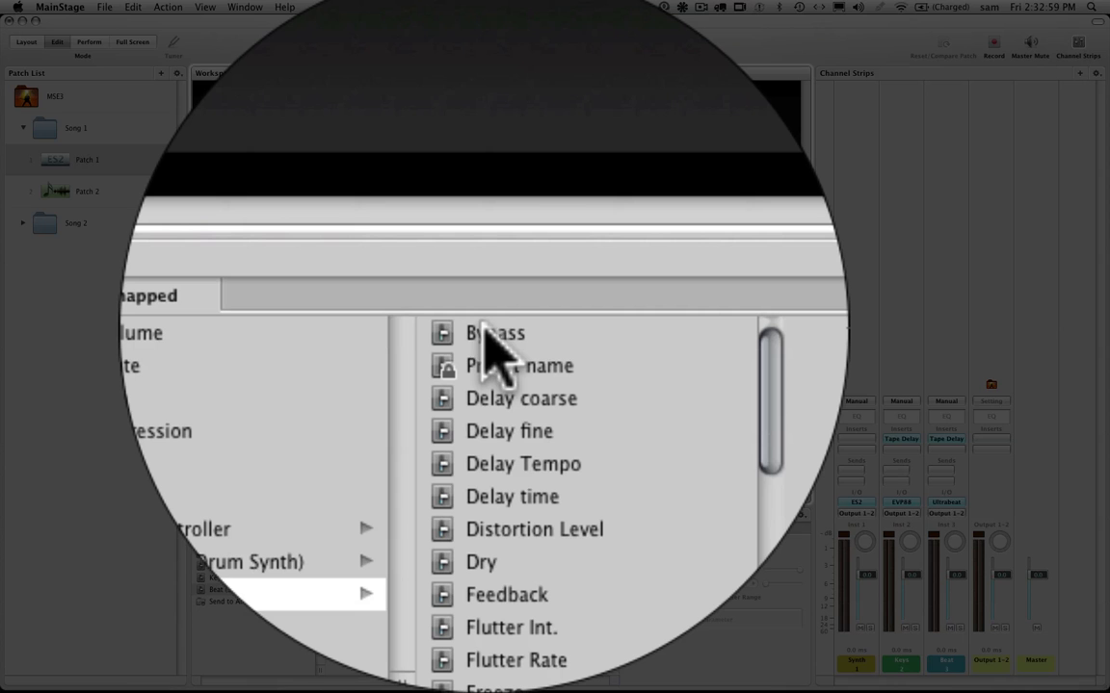
pyautogui.click(485, 328)
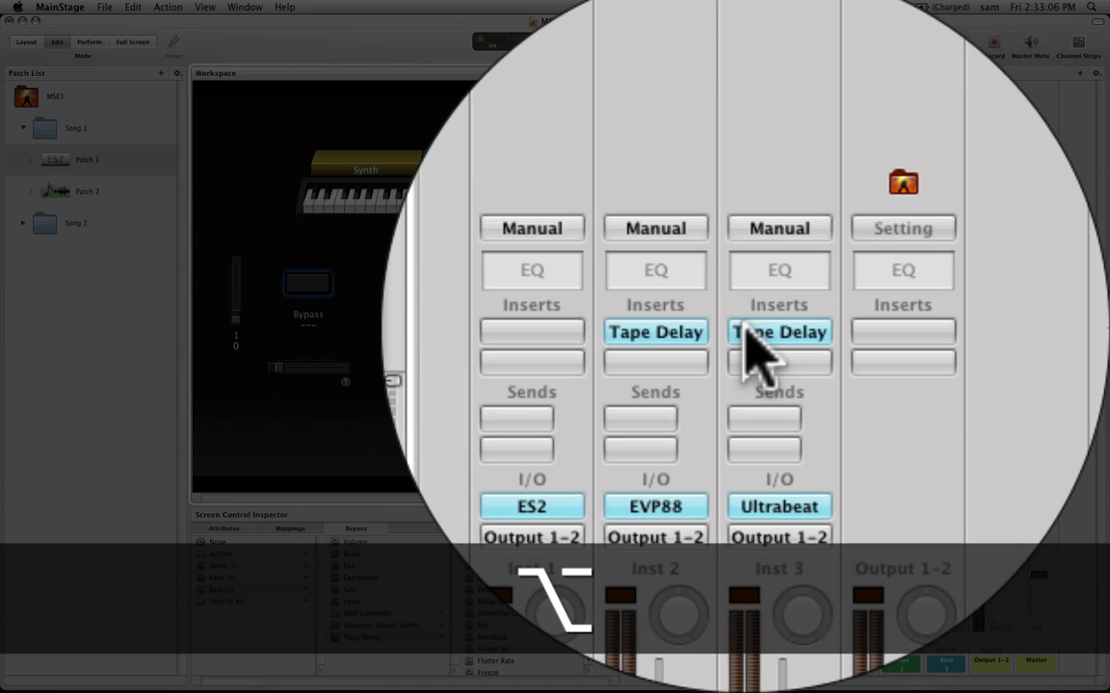
pyautogui.keyDown('alt'); pyautogui.click(745, 330); pyautogui.keyUp('alt')
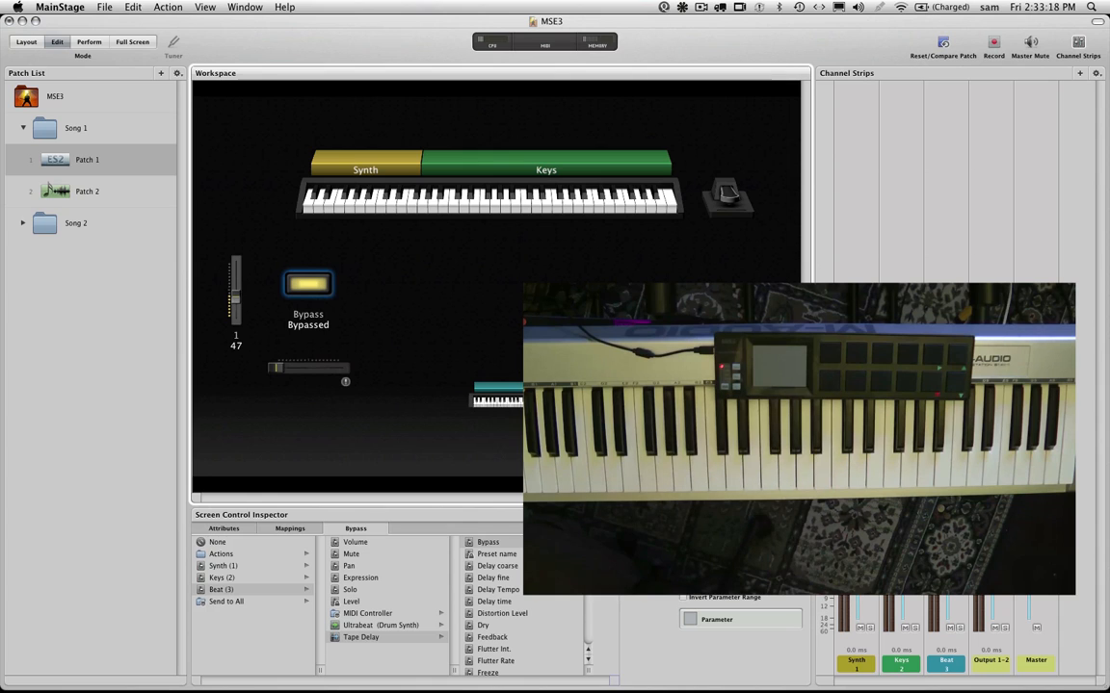
# Show the plug-in window and map the vertical fader to the Feedback parameter of the Beat strip's Tape Delay
pyautogui.press('v')
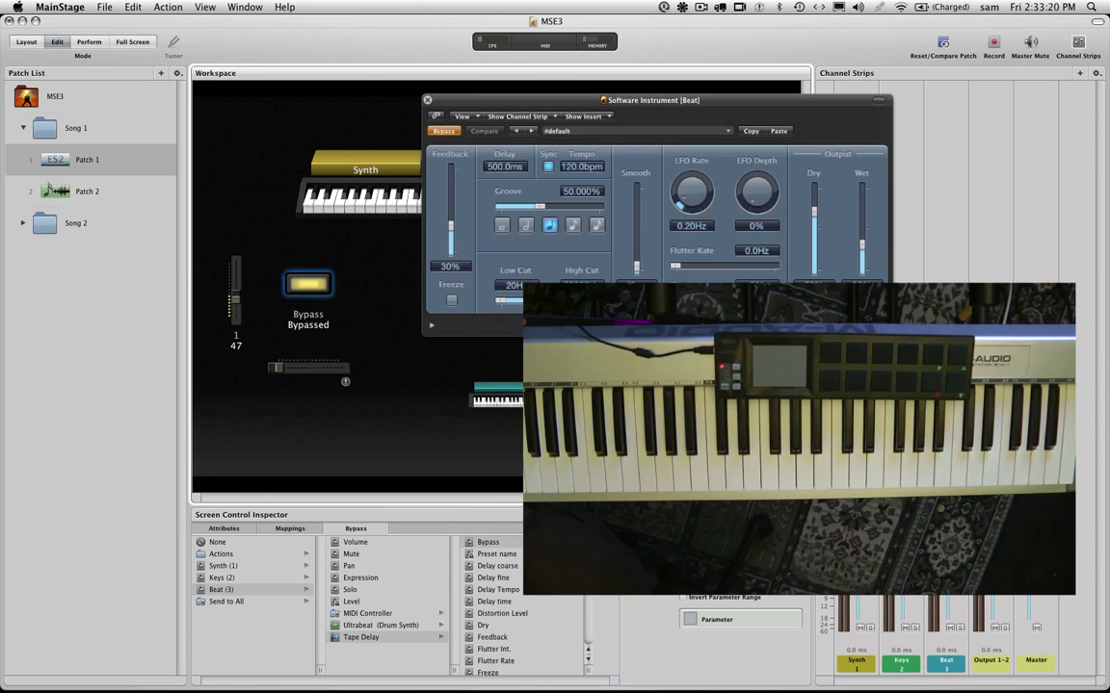
pyautogui.click(240, 301)
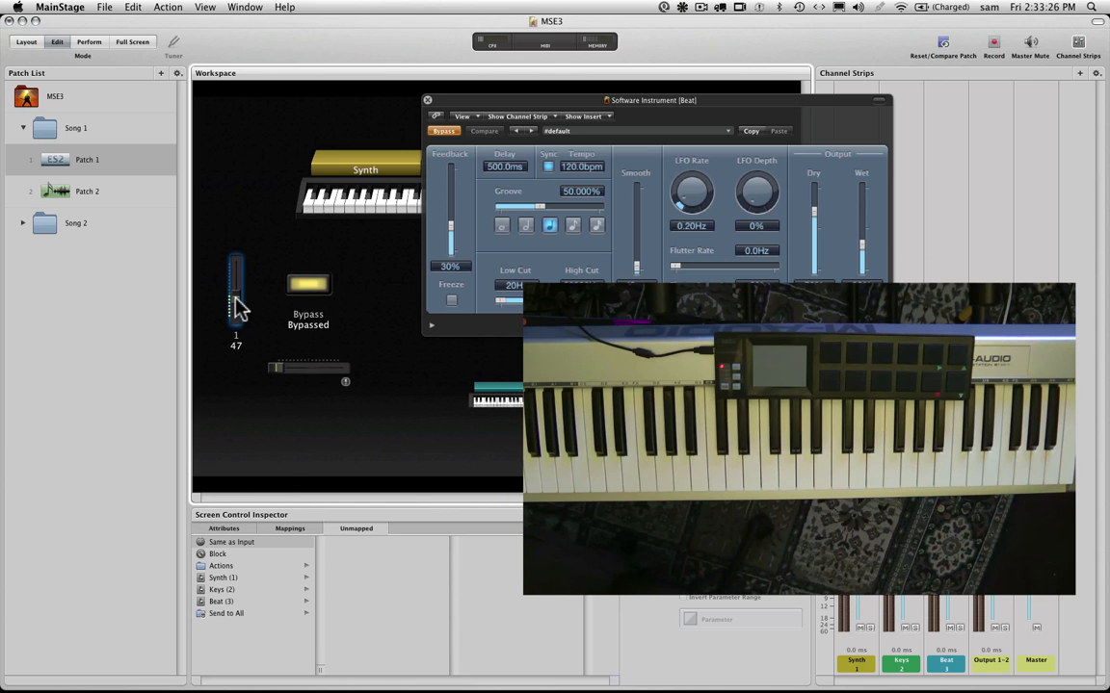
pyautogui.click(241, 601)
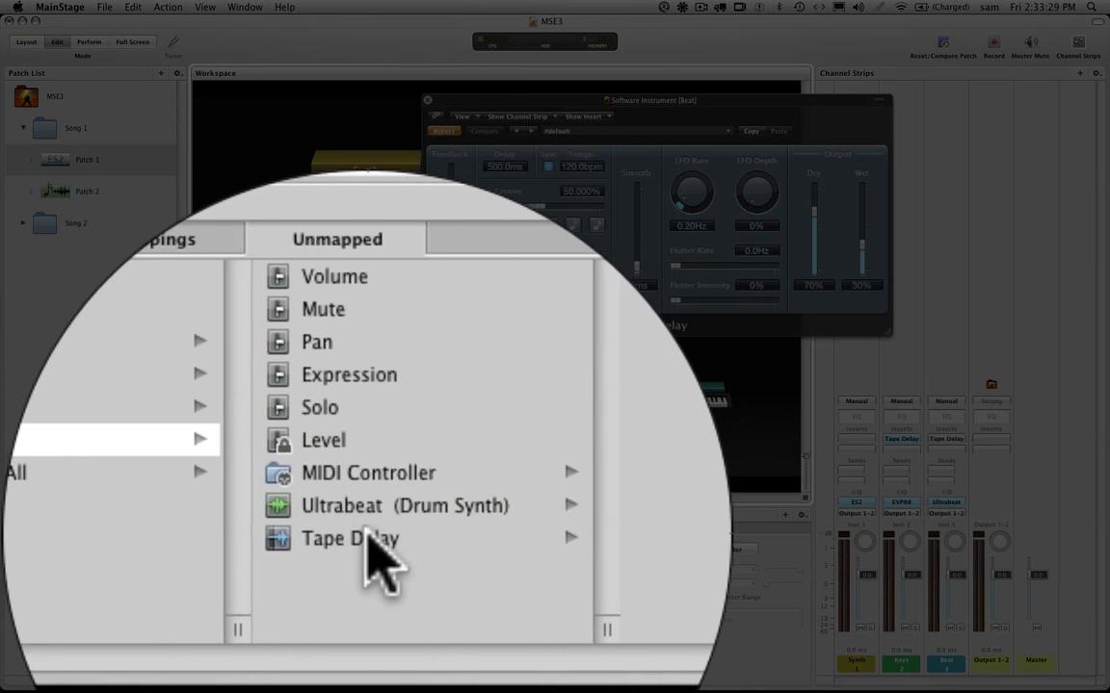
pyautogui.click(367, 533)
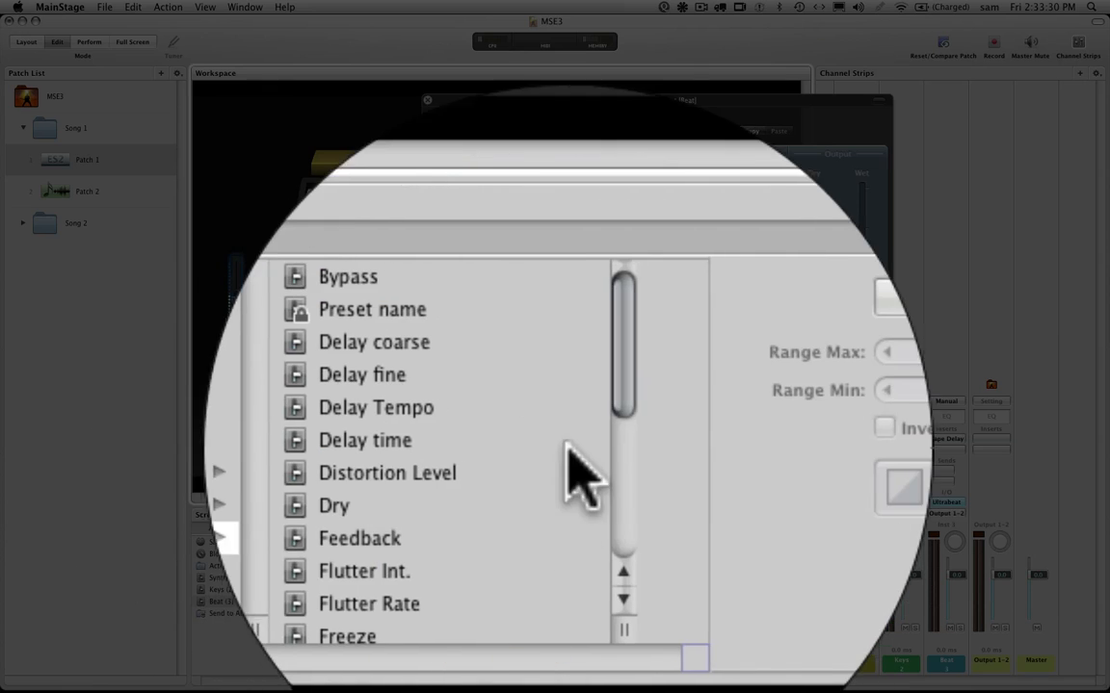
pyautogui.moveTo(589, 359); pyautogui.dragTo(589, 409)
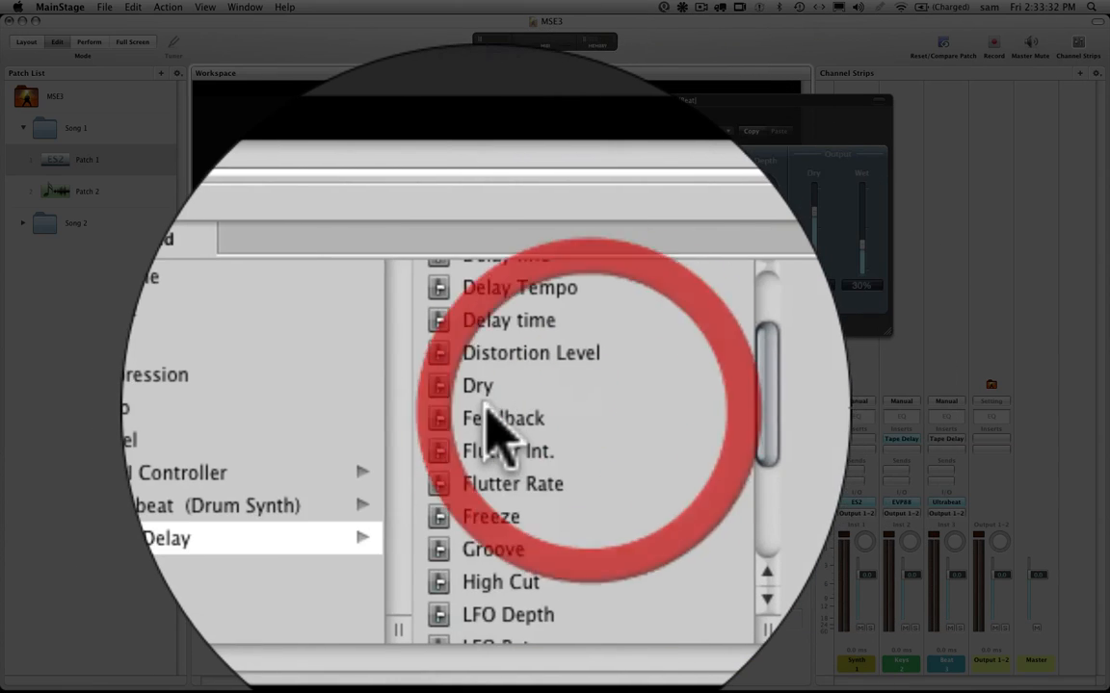
pyautogui.click(487, 414)
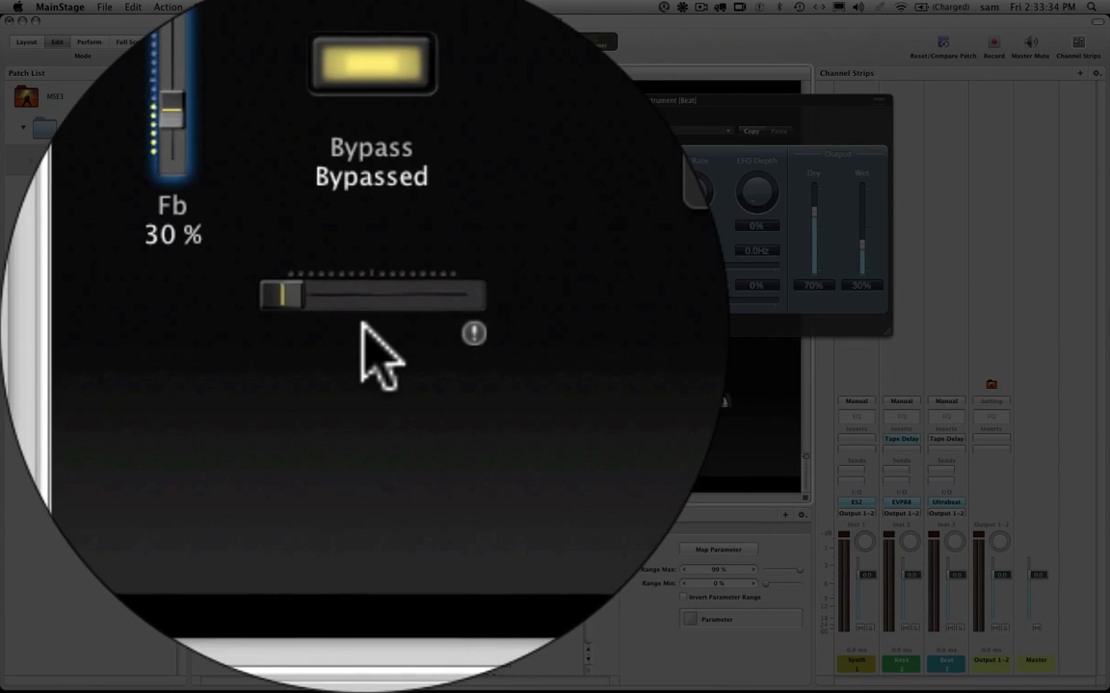
# Map the horizontal fader to the Note parameter of the Beat strip's Tape Delay and close the plug-in window
pyautogui.click(366, 331)
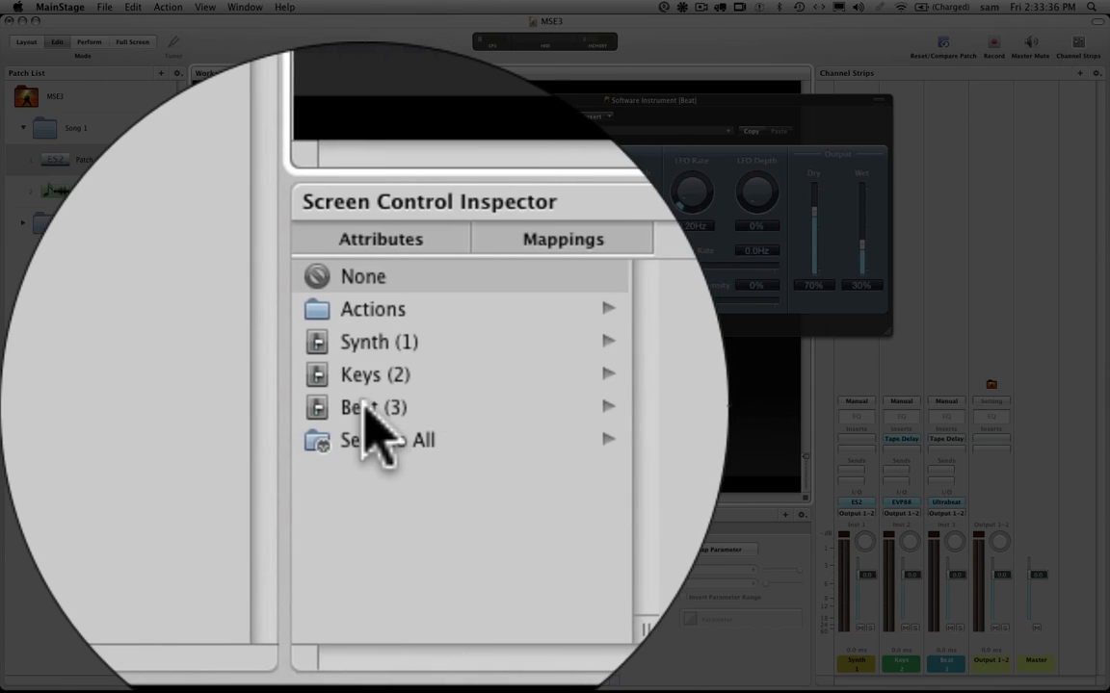
pyautogui.click(372, 426)
pyautogui.click(366, 534)
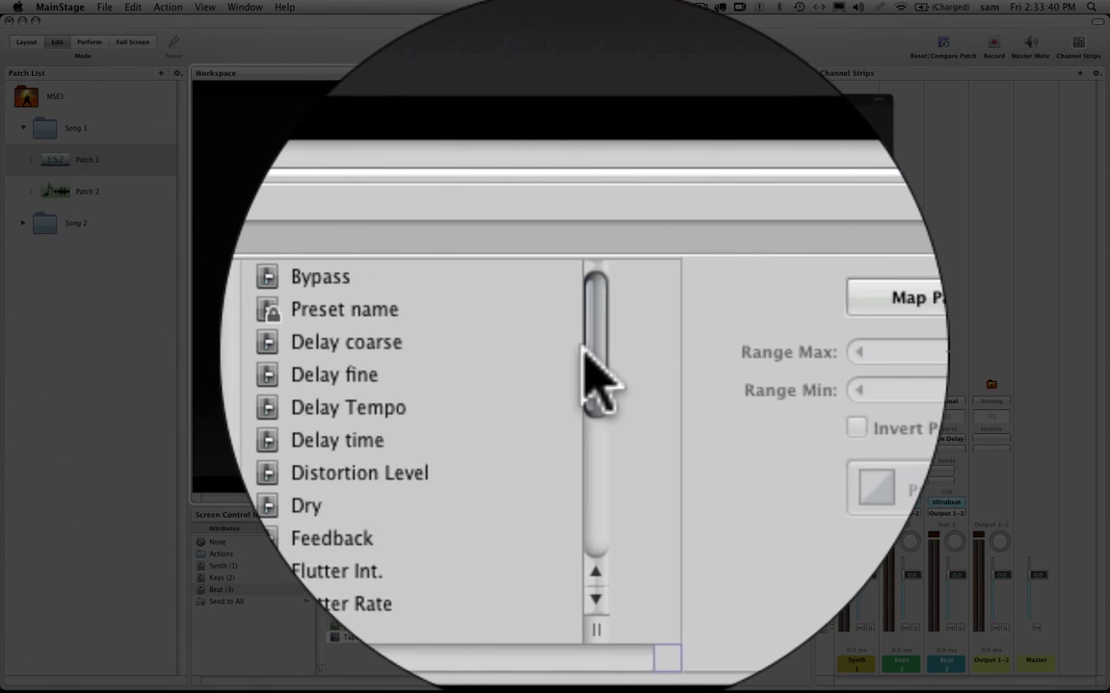
pyautogui.moveTo(584, 356); pyautogui.dragTo(595, 492)
pyautogui.click(484, 520)
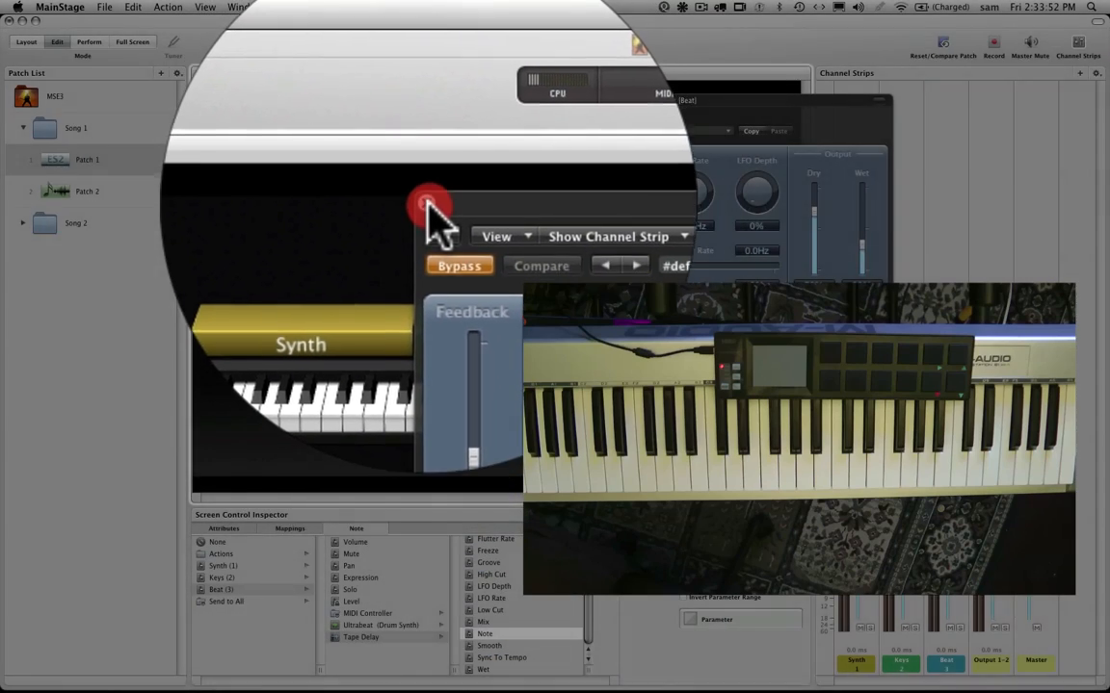
pyautogui.click(424, 278)
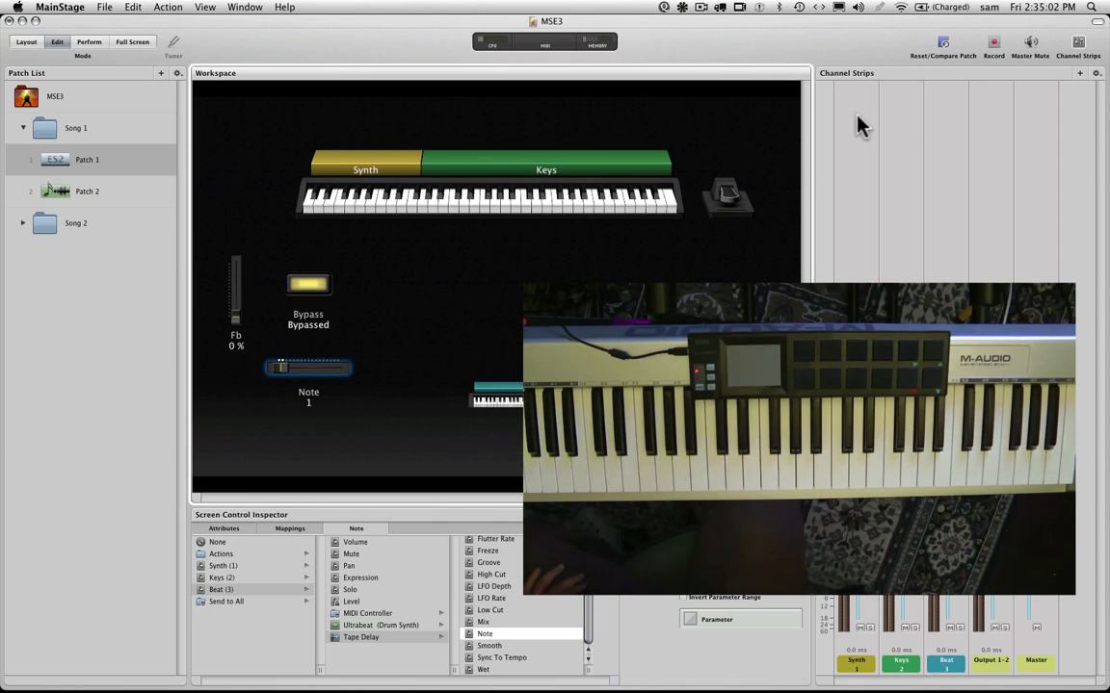
# Show the Beat strip's Tape Delay window again and lower its Wet output level to 15%
pyautogui.press('v')
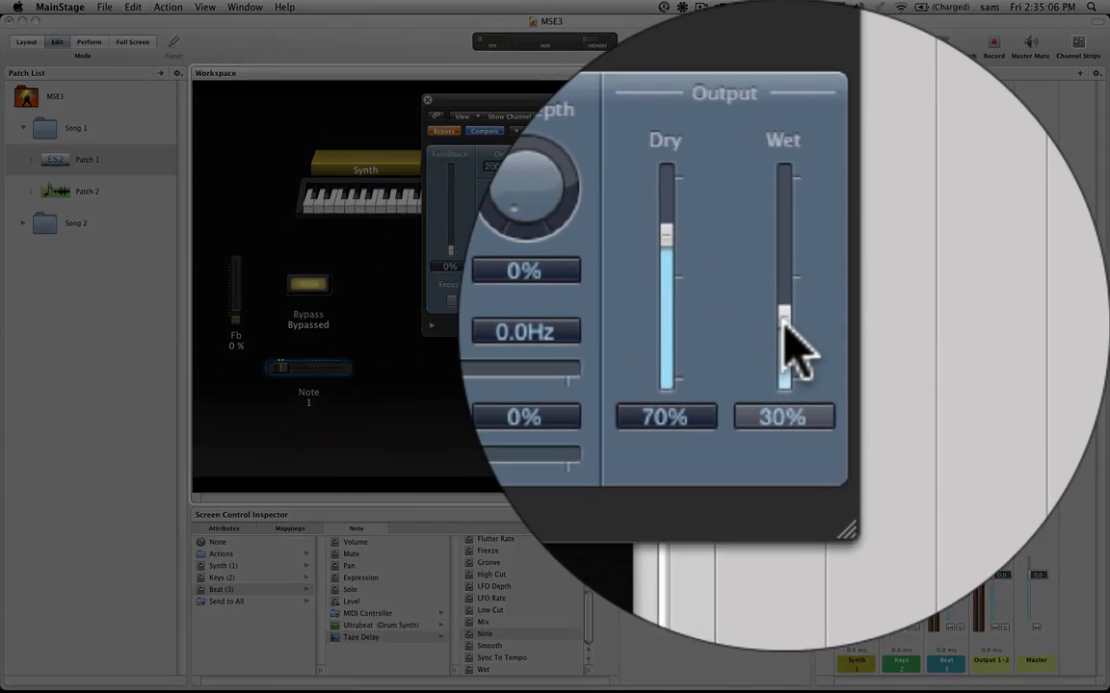
pyautogui.moveTo(862, 246); pyautogui.dragTo(862, 249)
pyautogui.moveTo(745, 362)
pyautogui.mouseDown()
pyautogui.moveTo(743, 374)
pyautogui.moveTo(743, 342)
pyautogui.mouseUp()
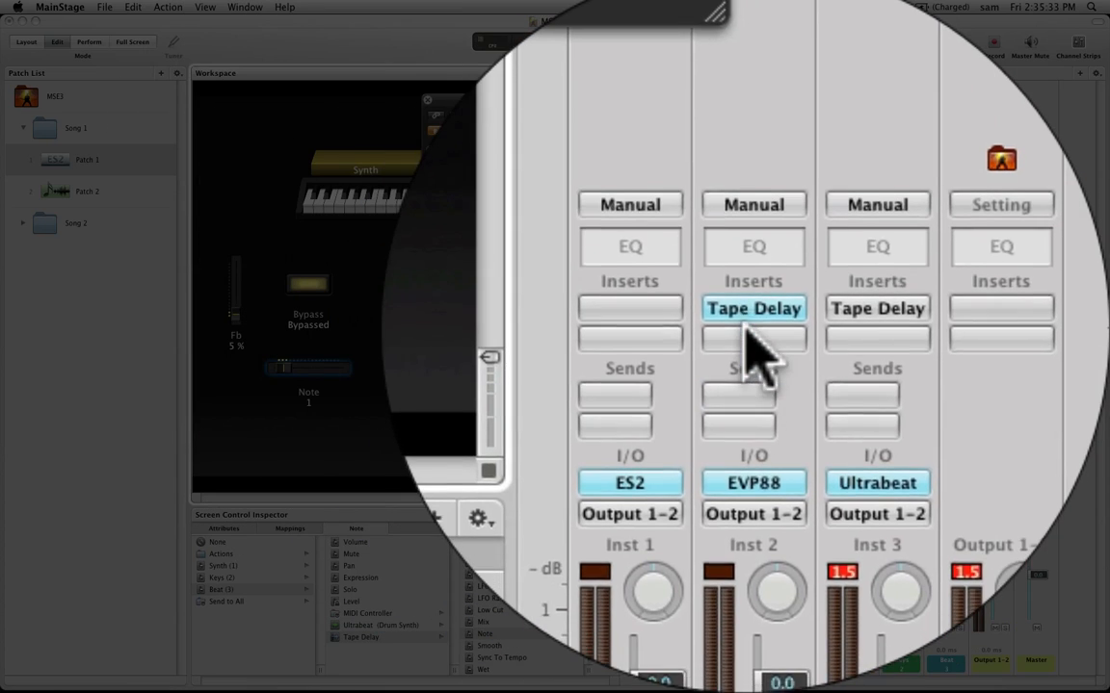
# Insert a stereo Loopback below the Tape Delay on the Keys channel strip and move its window lower in the workspace
pyautogui.click(746, 334)
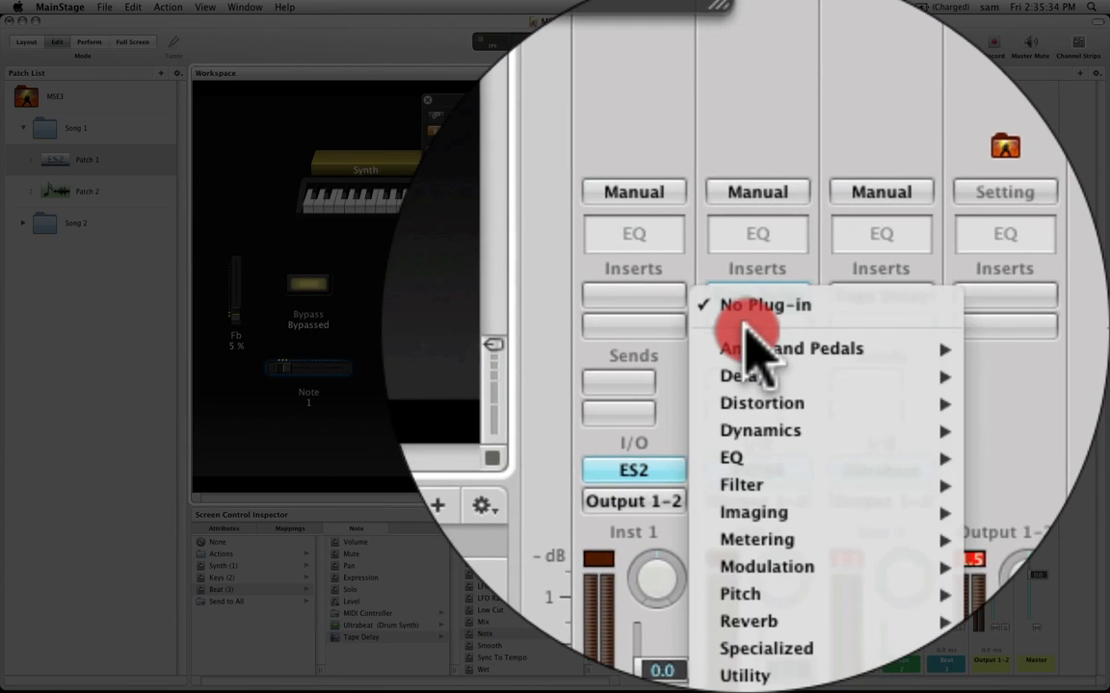
pyautogui.moveTo(751, 372)
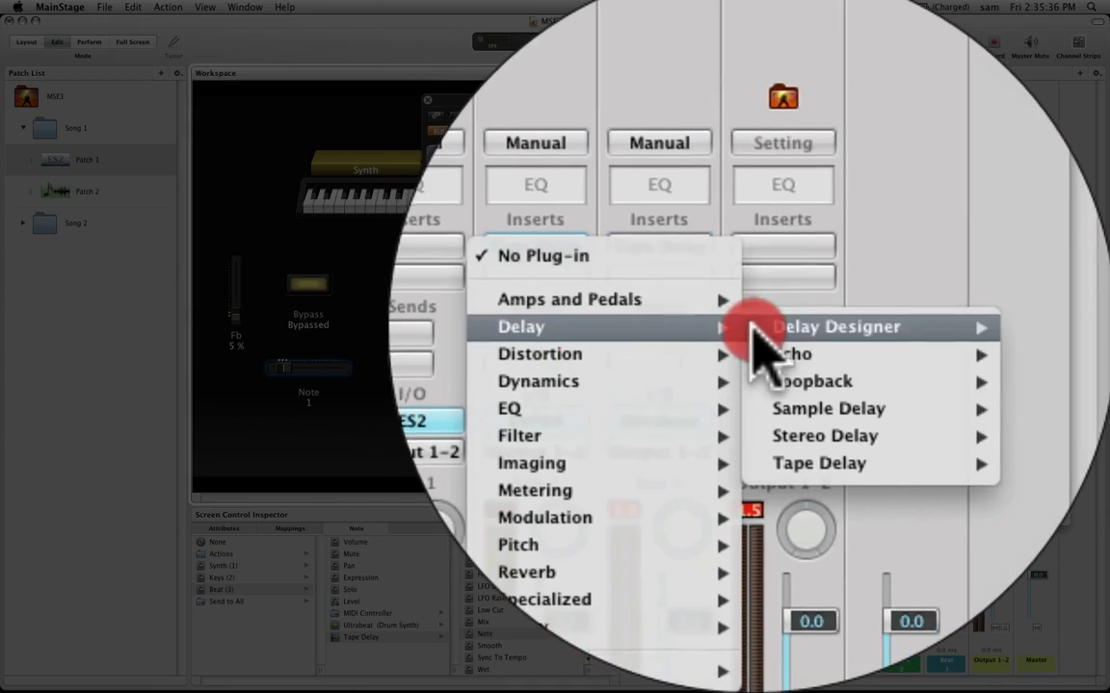
pyautogui.moveTo(973, 383)
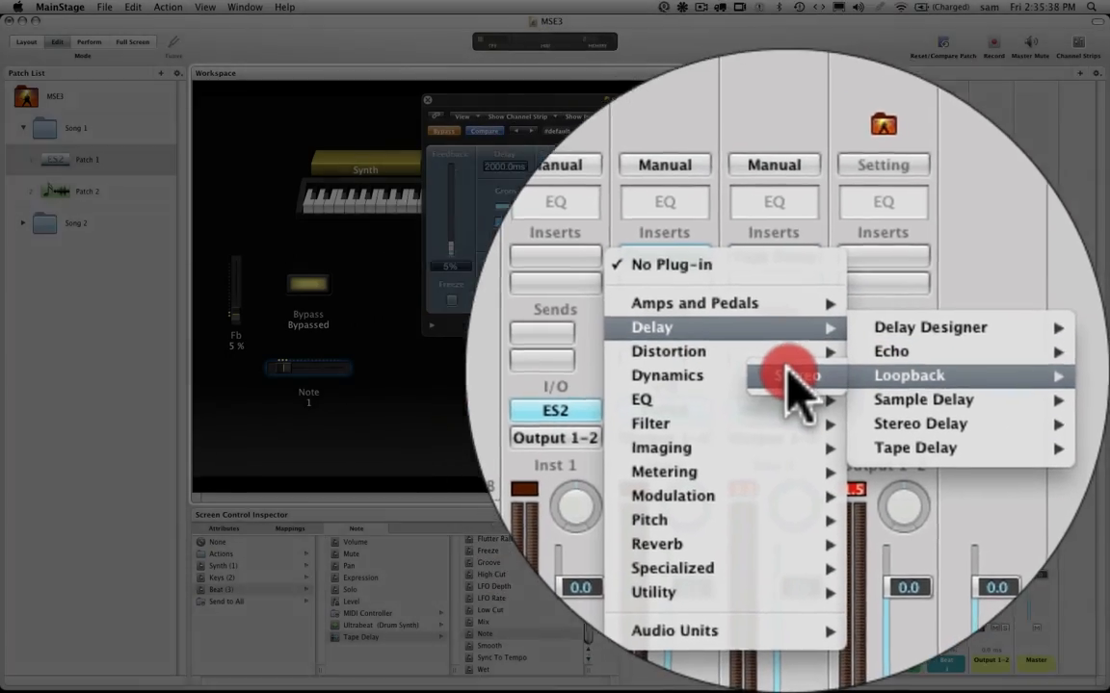
pyautogui.click(752, 339)
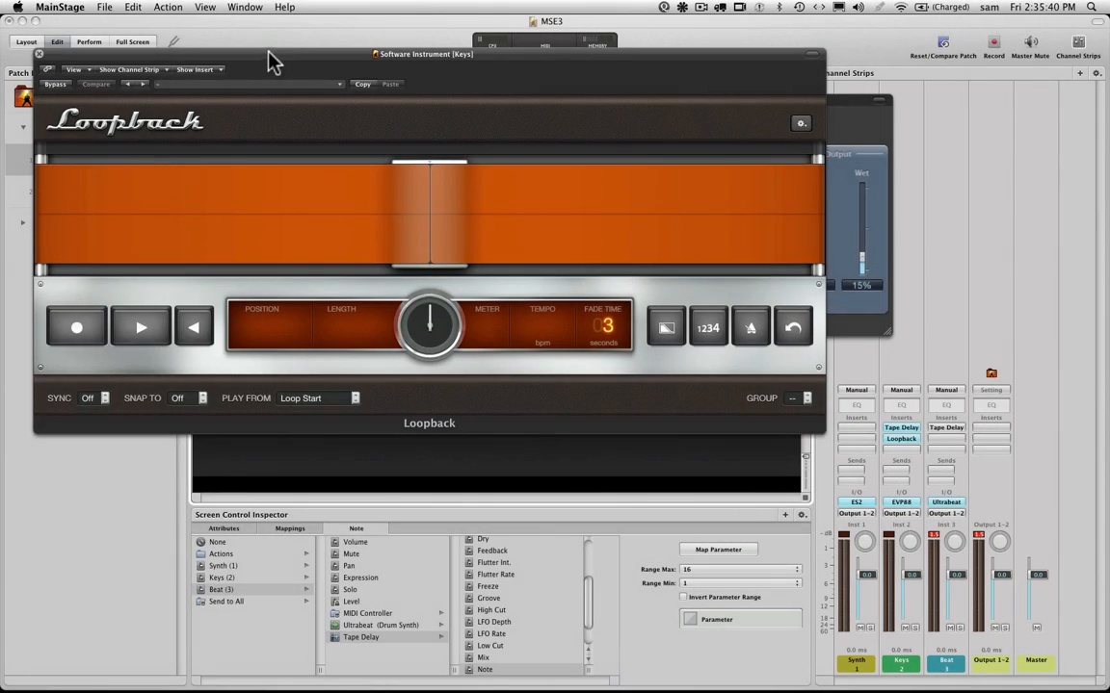
pyautogui.moveTo(272, 58); pyautogui.dragTo(460, 251)
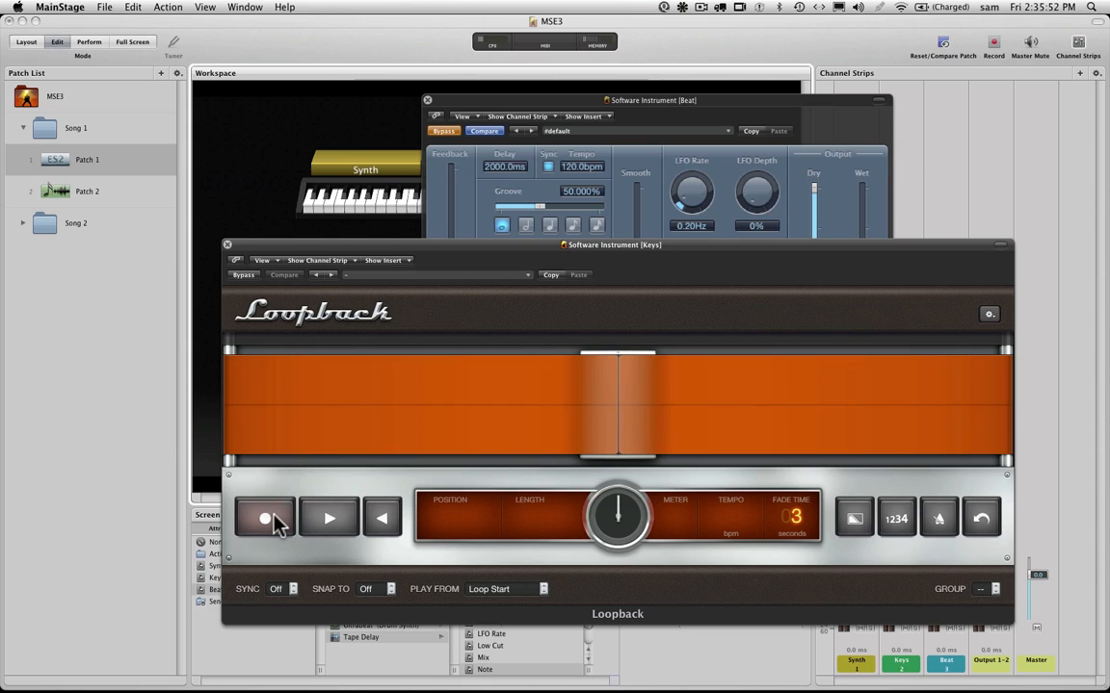
# Open the Sync options of the Loopback plug-in
pyautogui.click(288, 590)
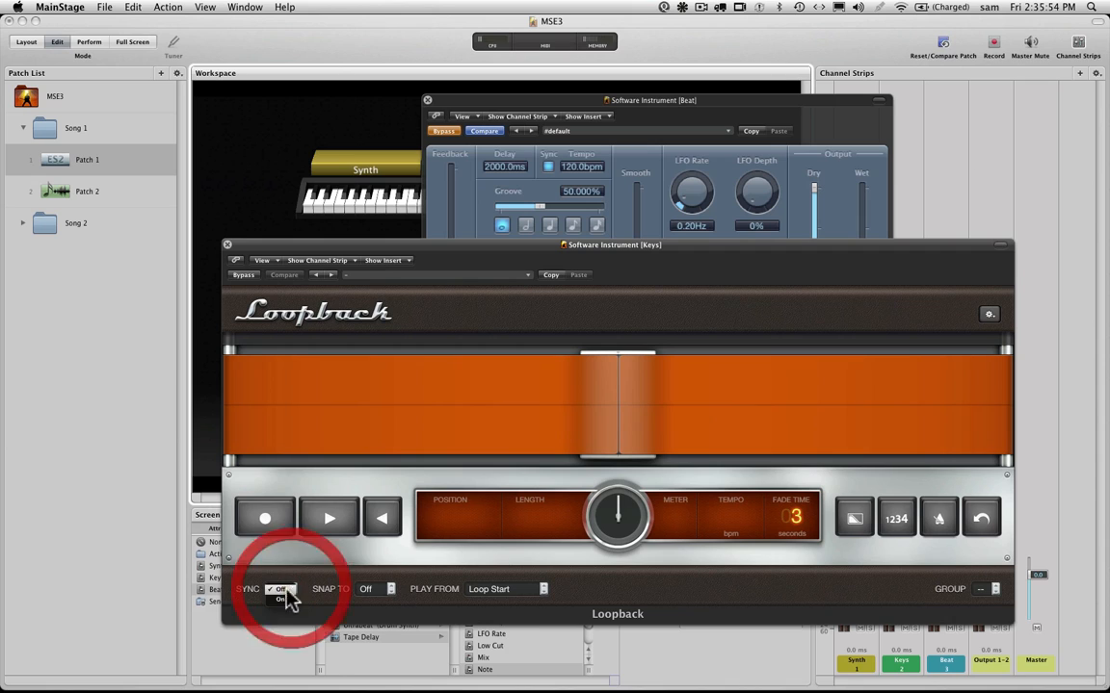
# Turn on sync for the Loopback plug-in and set it to snap to Bar
pyautogui.click(282, 605)
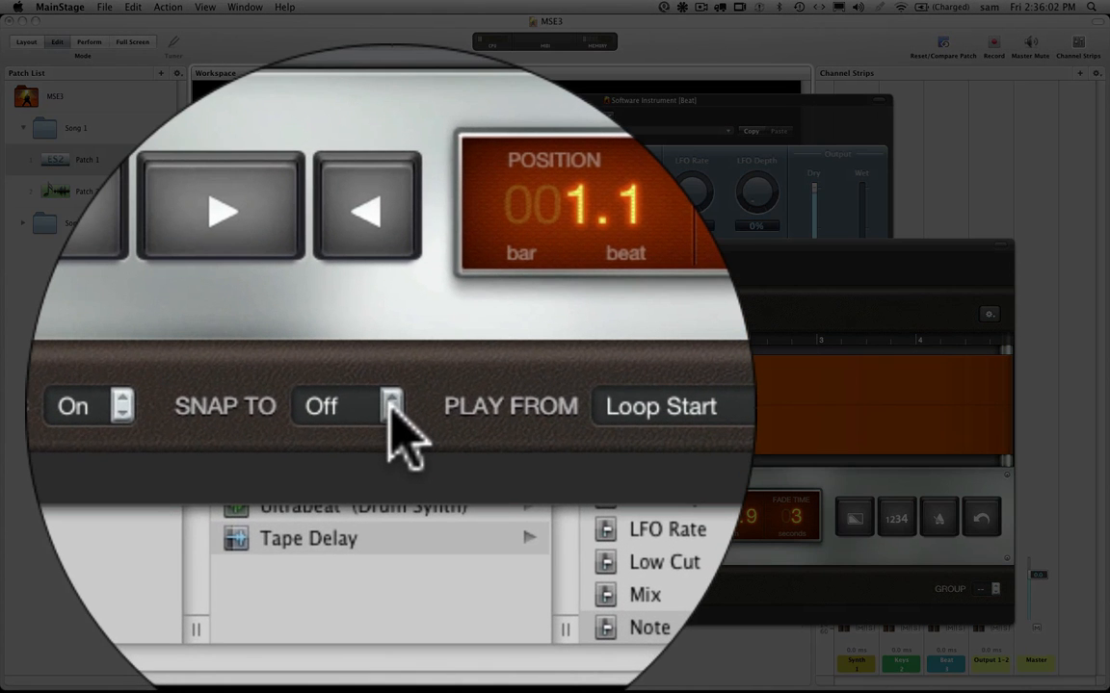
pyautogui.click(390, 413)
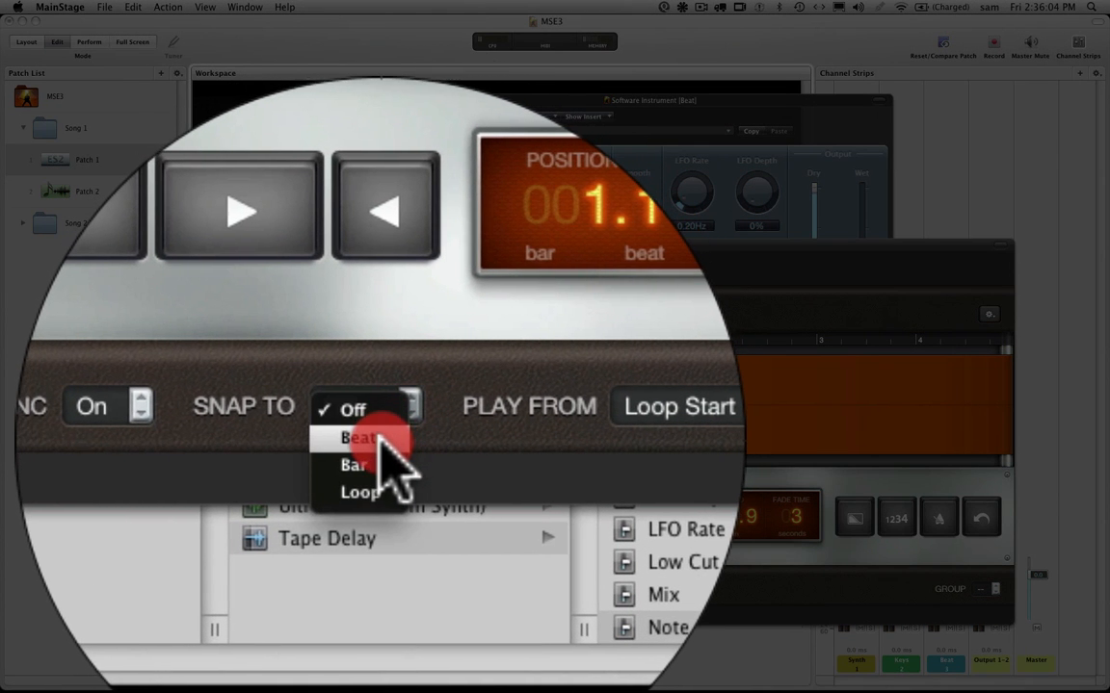
pyautogui.click(371, 465)
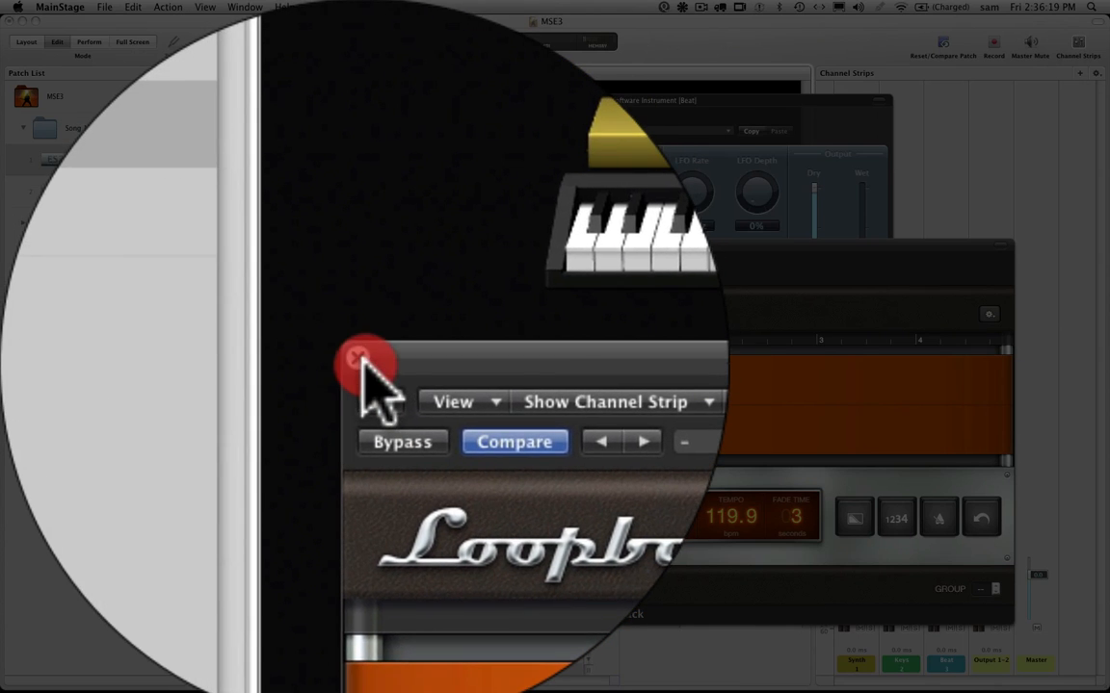
# Close the Loopback and Tape Delay plug-in windows
pyautogui.click(363, 364)
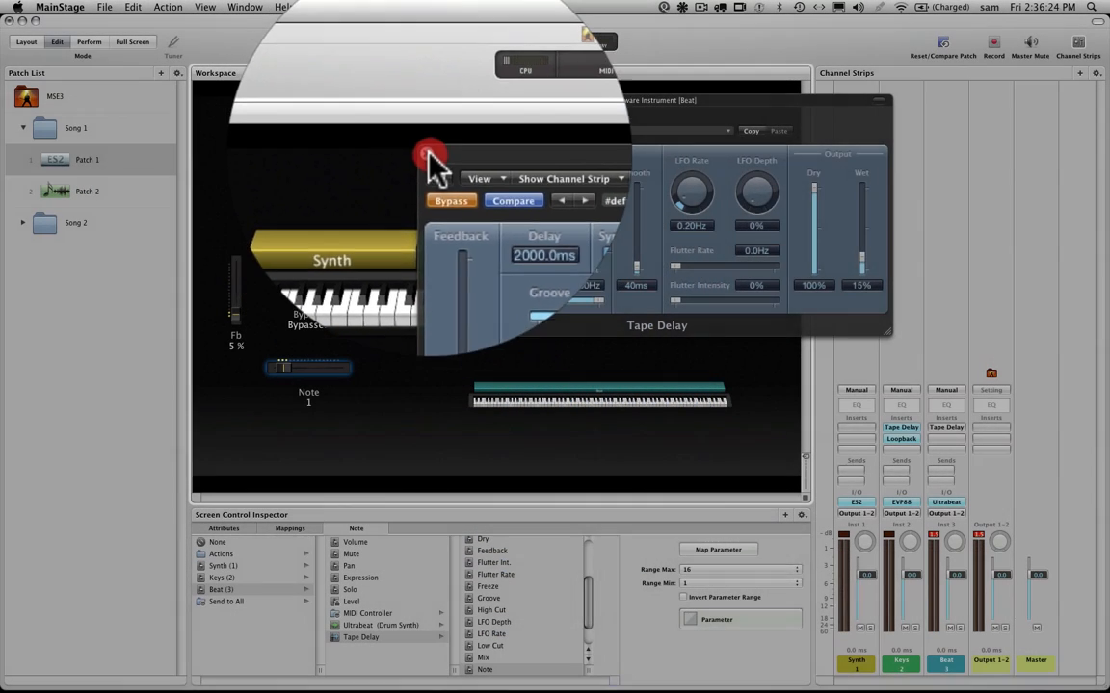
pyautogui.click(430, 121)
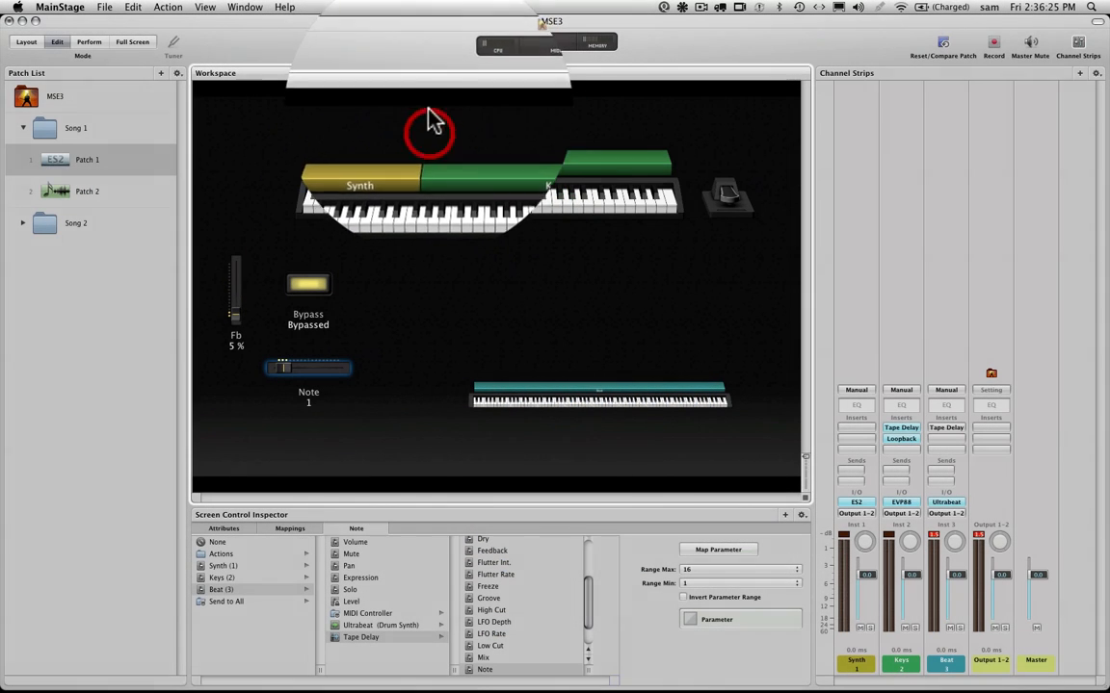
pyautogui.click(931, 354)
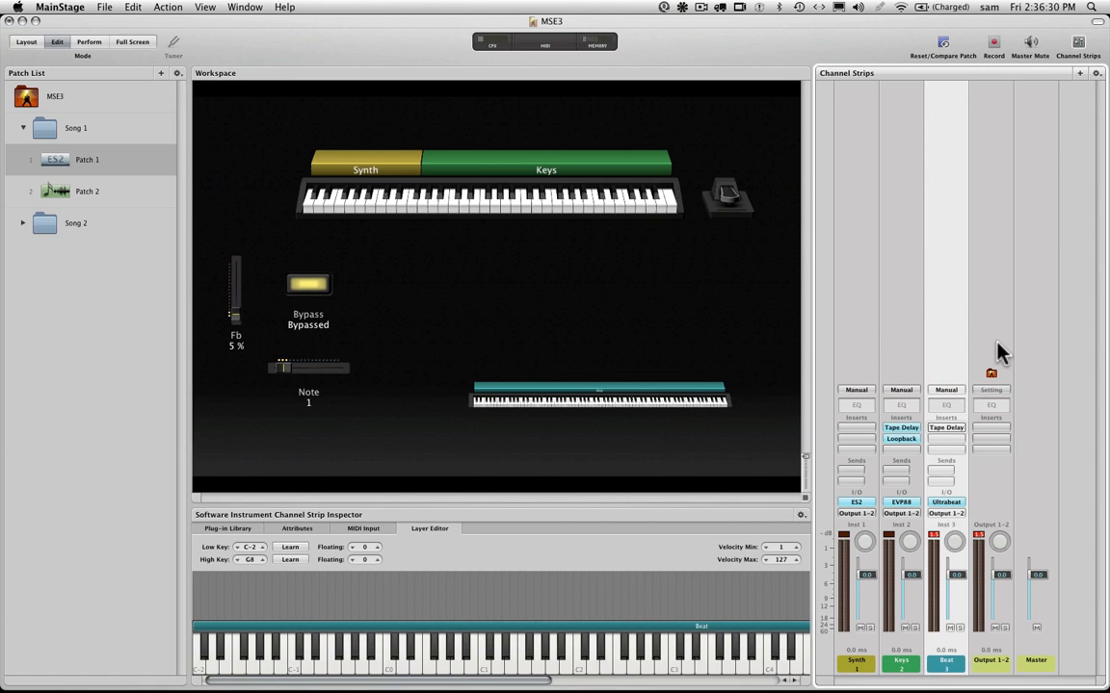
pyautogui.click(867, 326)
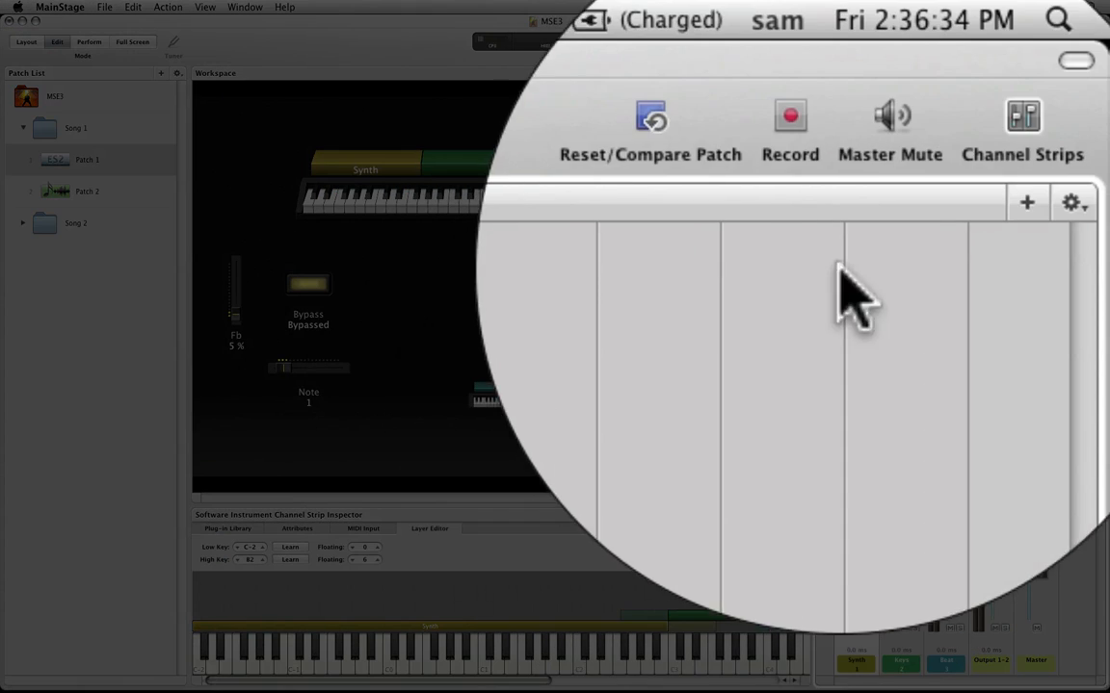
# Create an Audio channel strip with Input 4 and Output 1-2, continuing past the feedback warning without muting it
pyautogui.click(1027, 202)
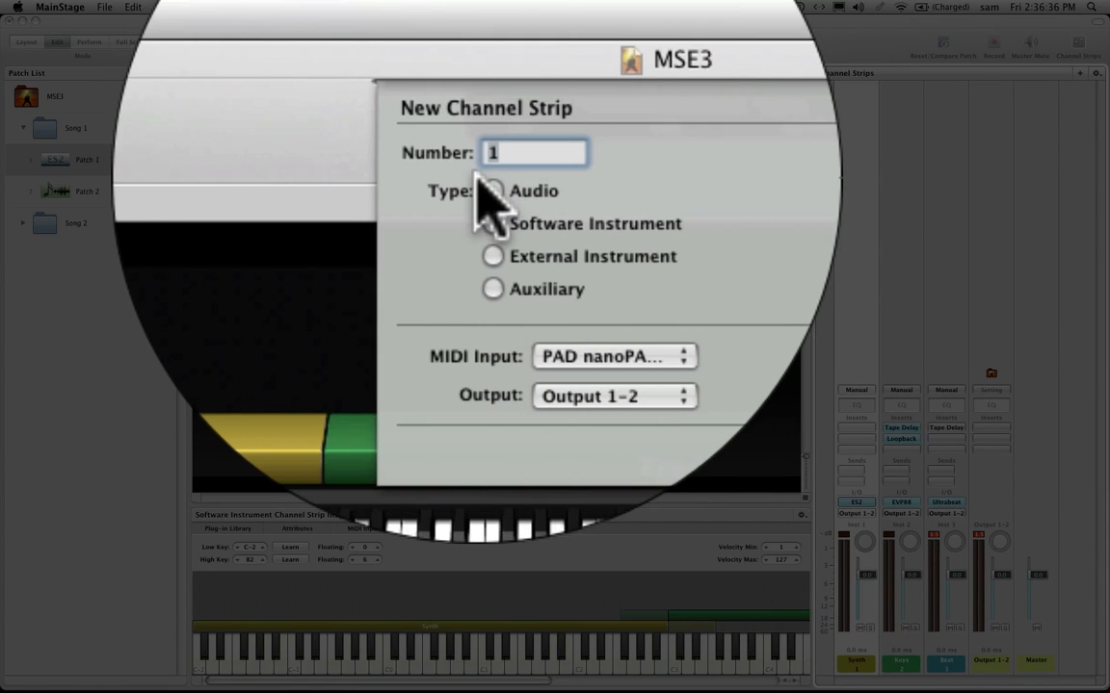
pyautogui.click(482, 186)
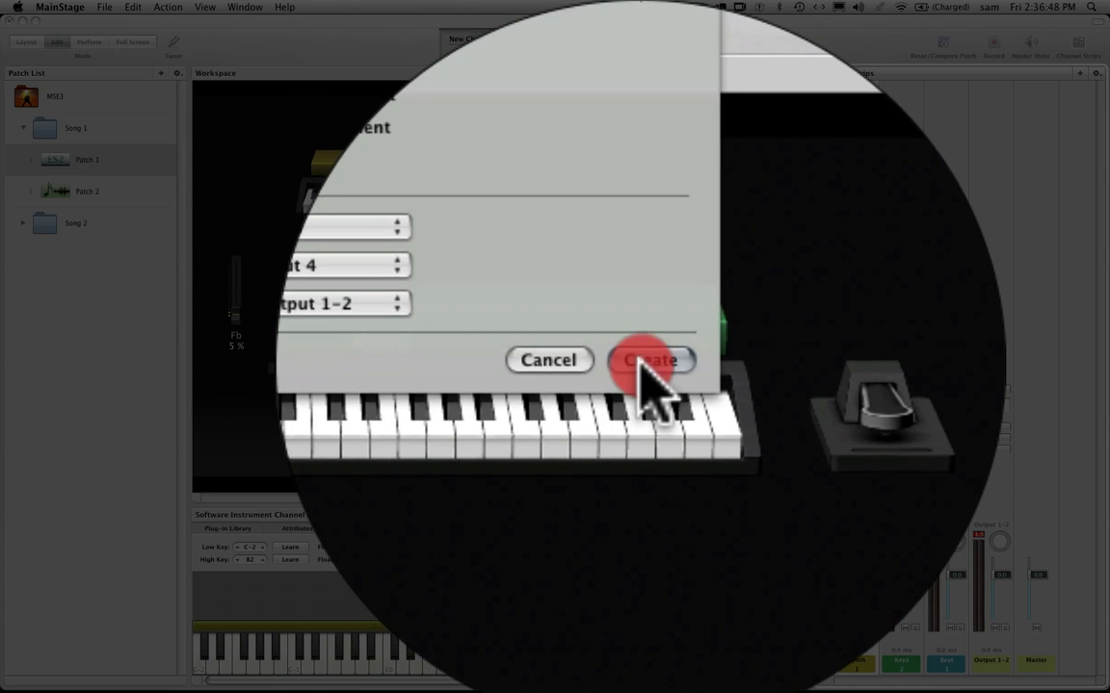
pyautogui.click(644, 368)
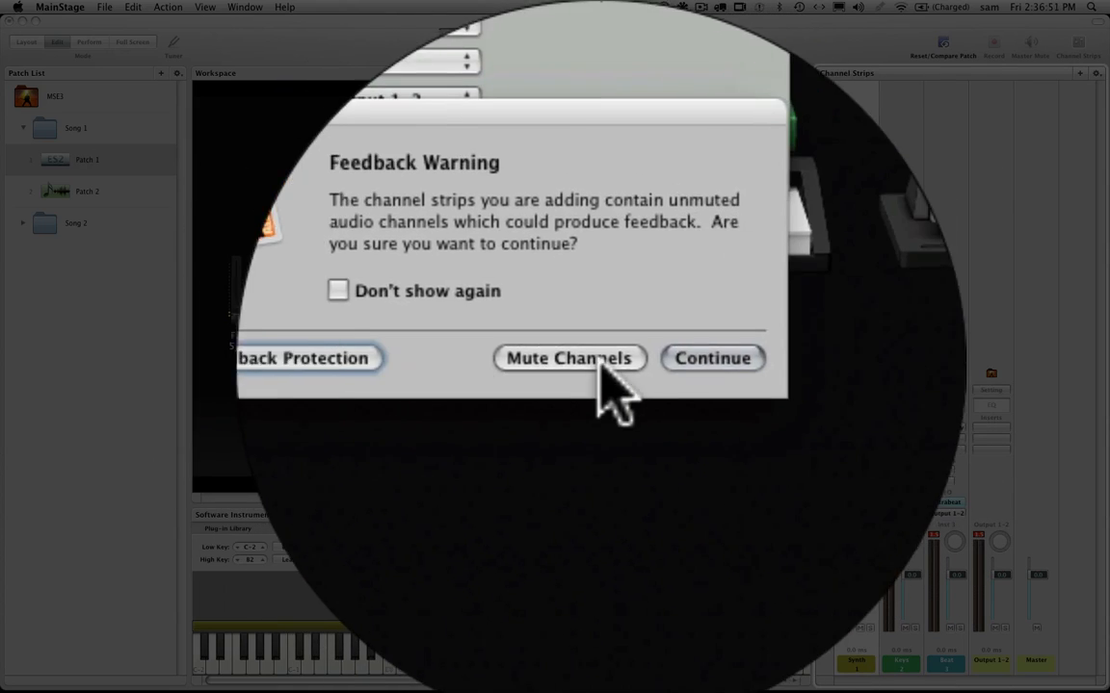
pyautogui.click(761, 346)
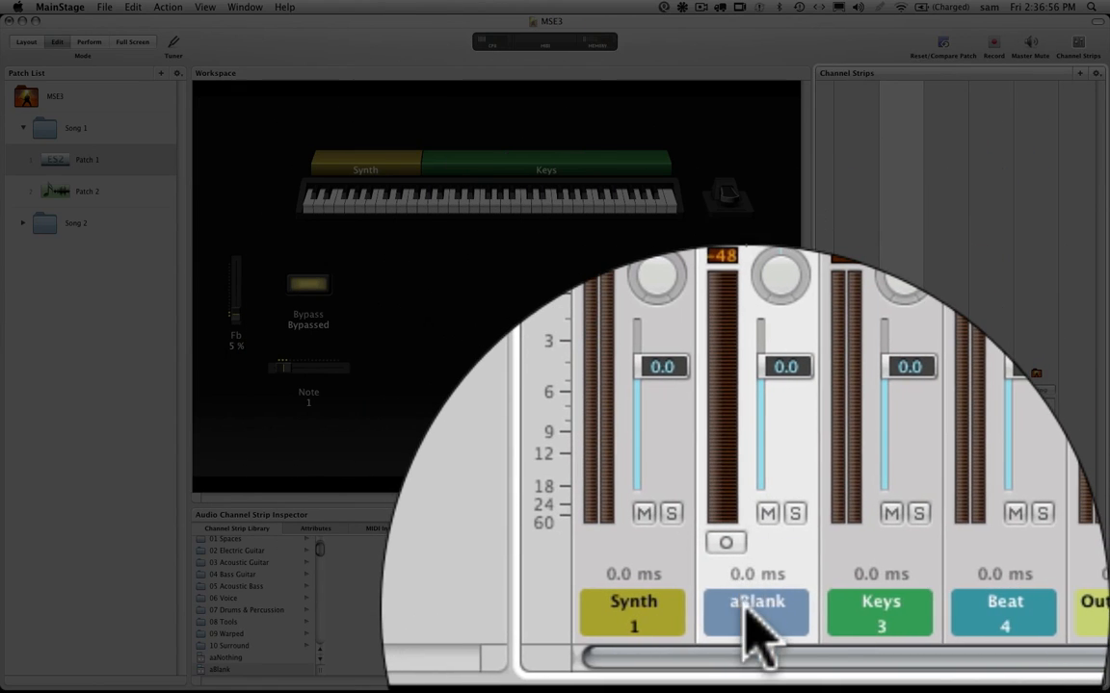
# Rename the new audio channel strip as Guitar
pyautogui.doubleClick(744, 605)
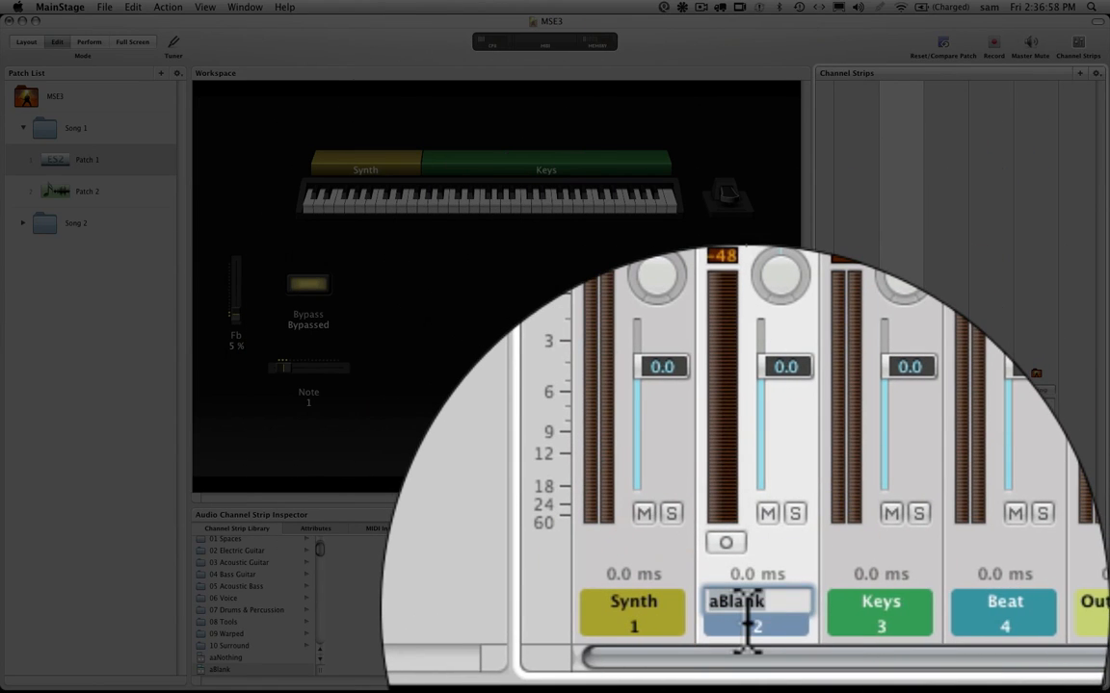
pyautogui.write('Guitar')
pyautogui.press('Return')
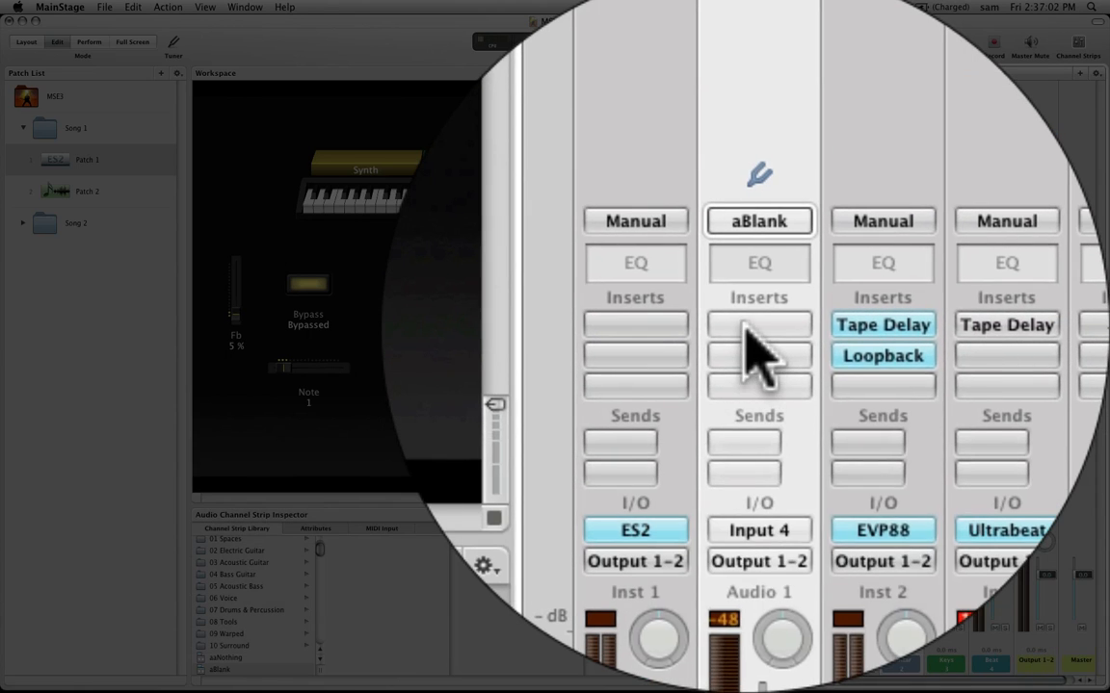
# Insert the mono Pedalboard plug-in in the first insert slot of the Guitar channel strip
pyautogui.click(744, 327)
pyautogui.moveTo(756, 345)
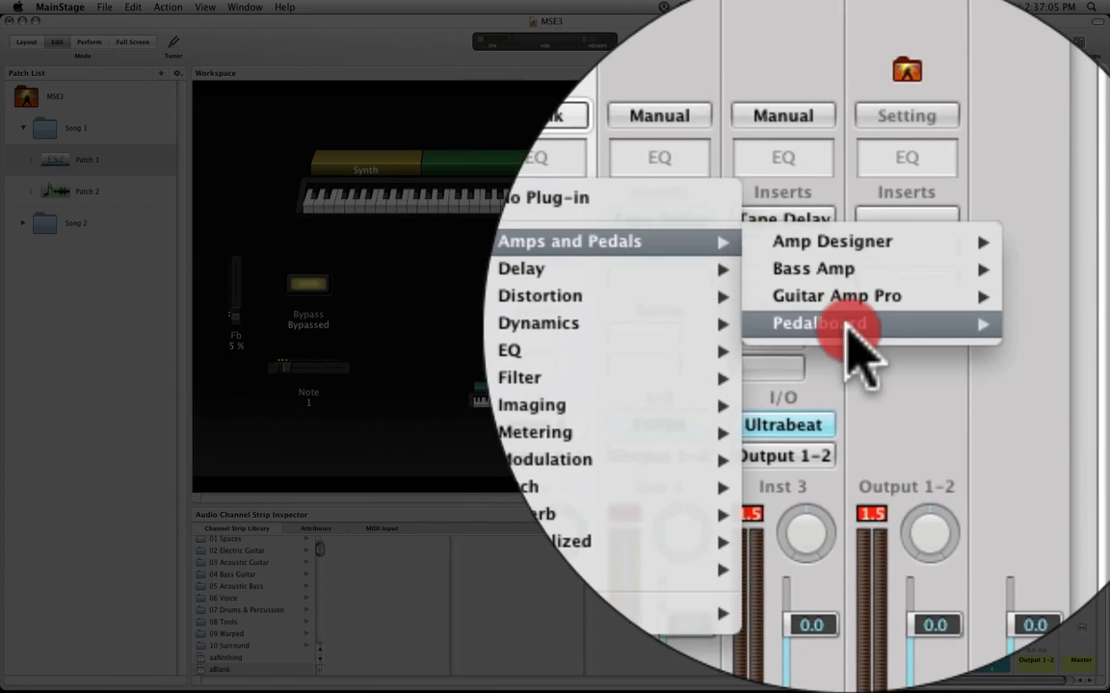
pyautogui.moveTo(1021, 410)
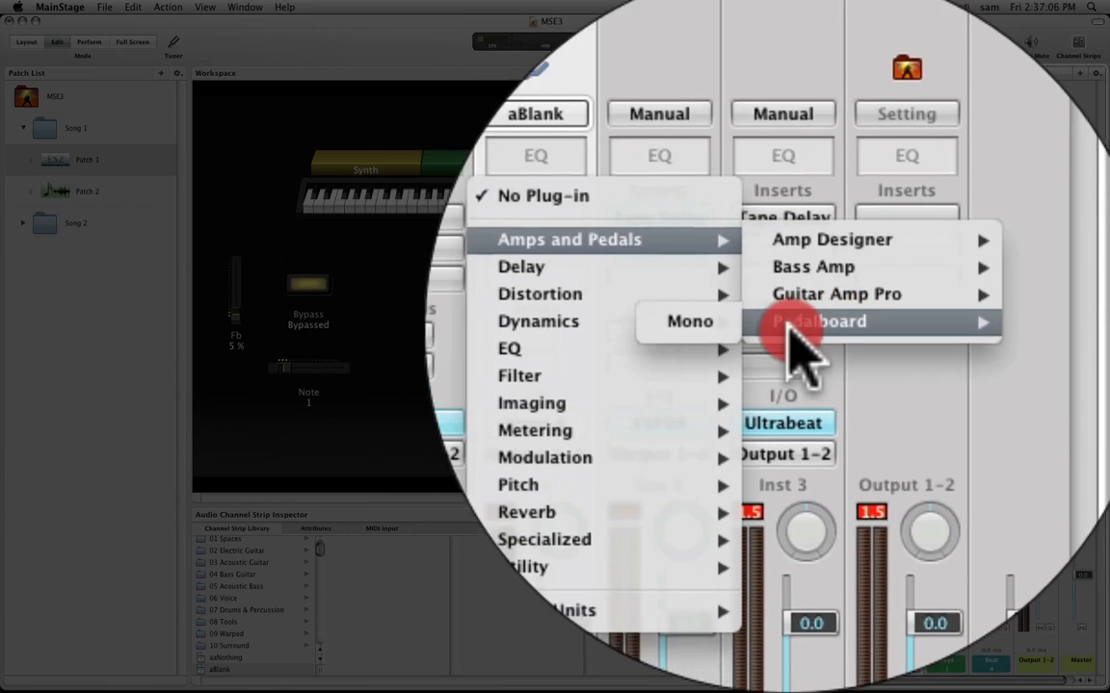
pyautogui.click(742, 324)
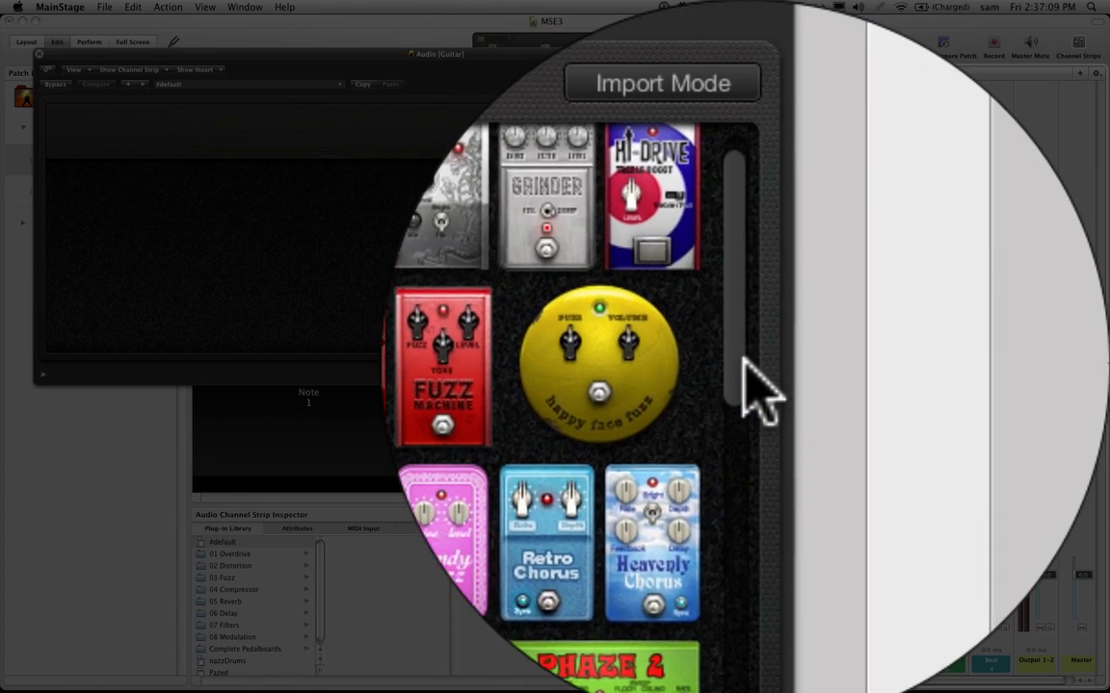
# Add the Tru-Tape Delay pedal to the pedalboard and adjust its feedback
pyautogui.click(743, 375)
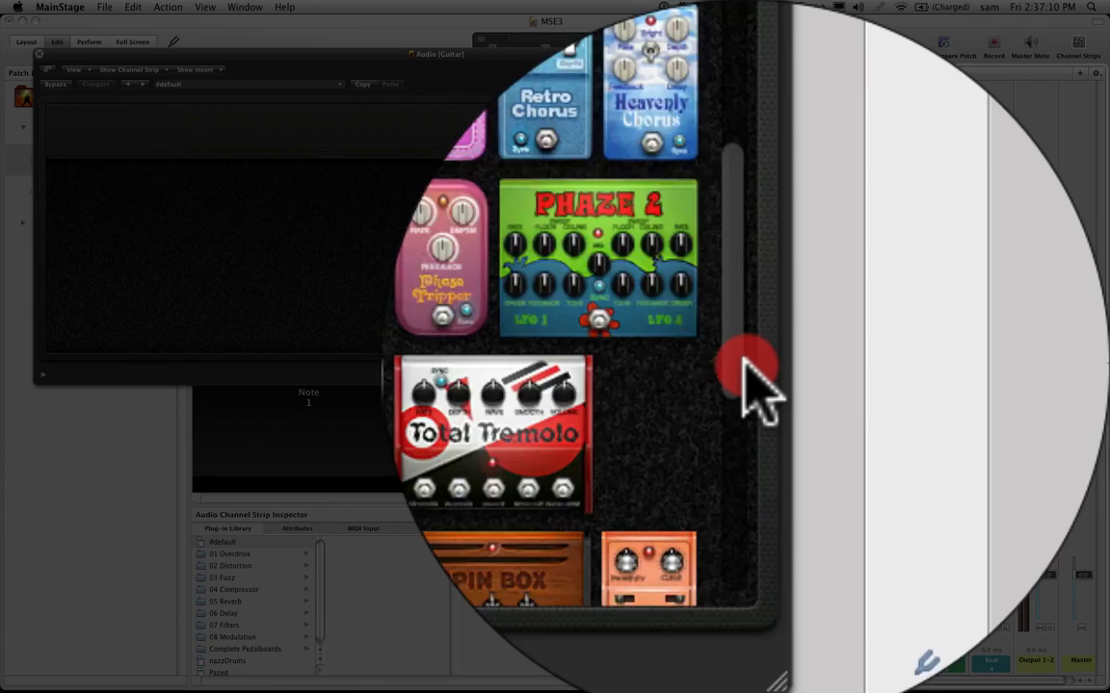
pyautogui.moveTo(742, 362); pyautogui.dragTo(364, 365)
pyautogui.click(318, 441)
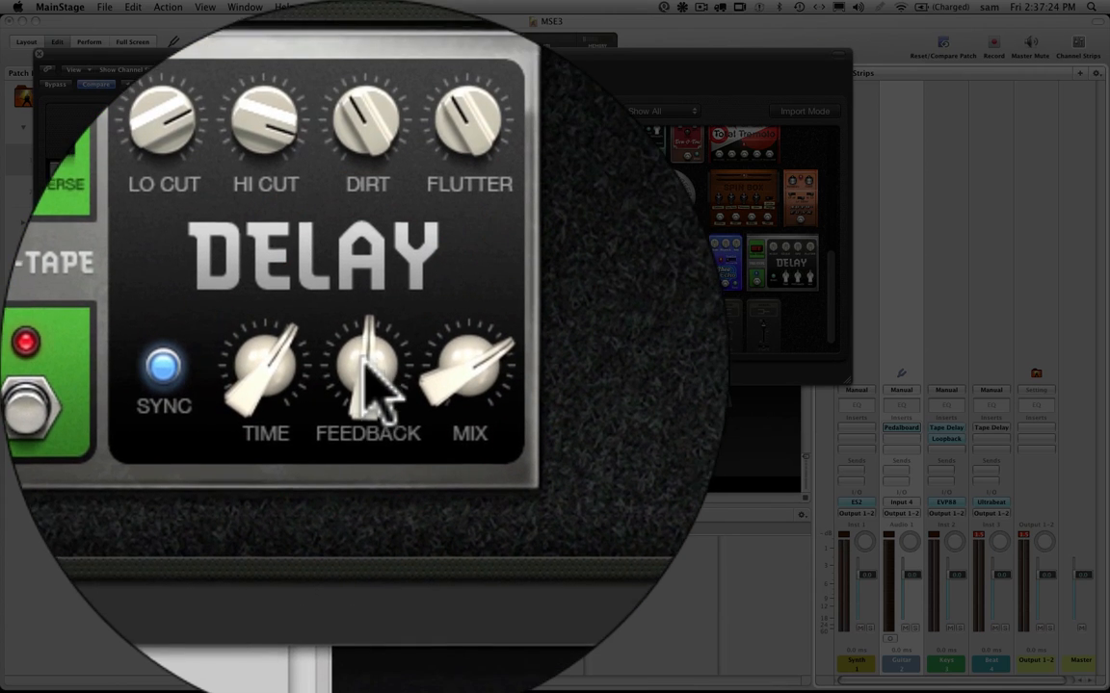
pyautogui.moveTo(359, 377); pyautogui.dragTo(364, 365)
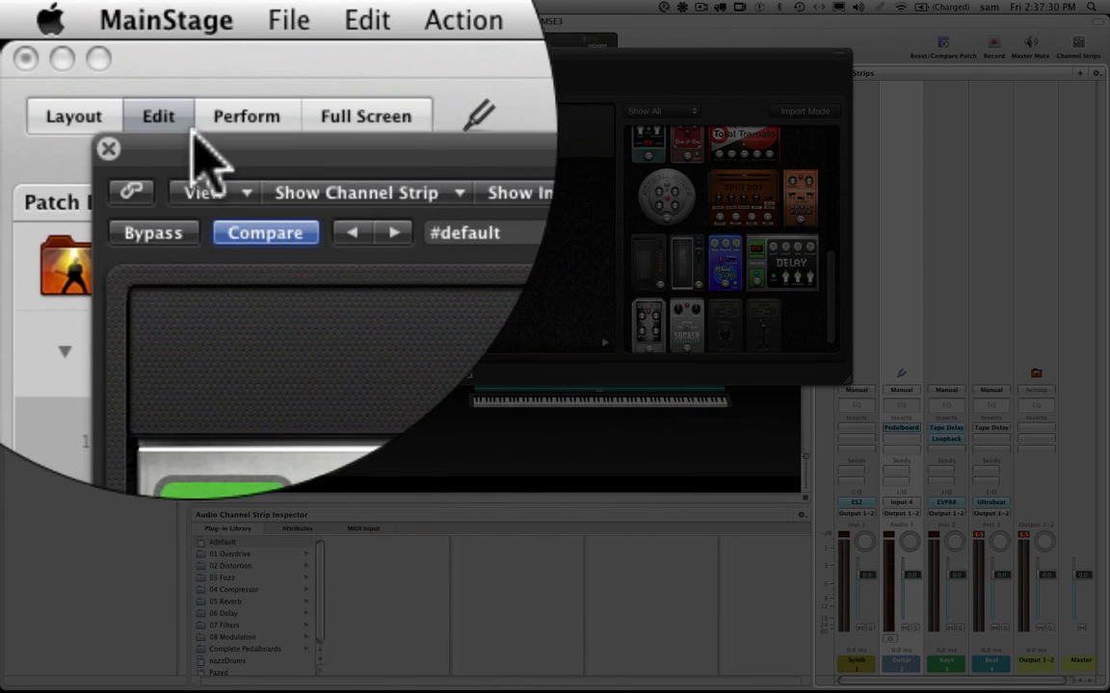
# Save the MSE3 concert and lower the mix of the Tru-Tape Delay pedal
pyautogui.moveTo(222, 148); pyautogui.dragTo(364, 217)
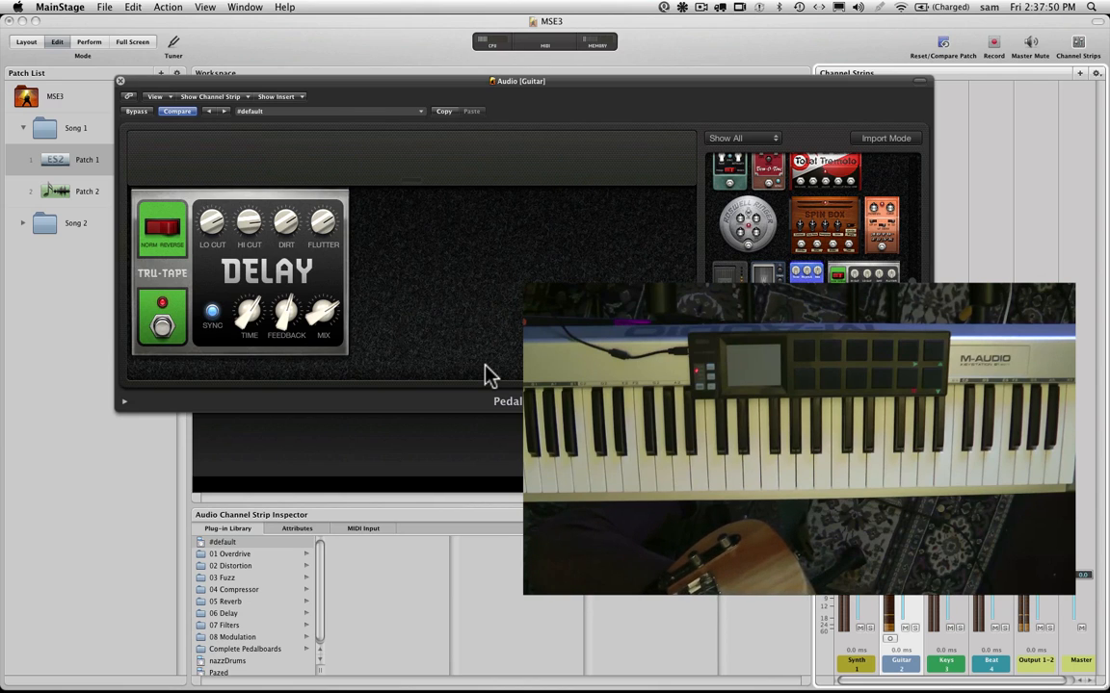
pyautogui.press('super+s')
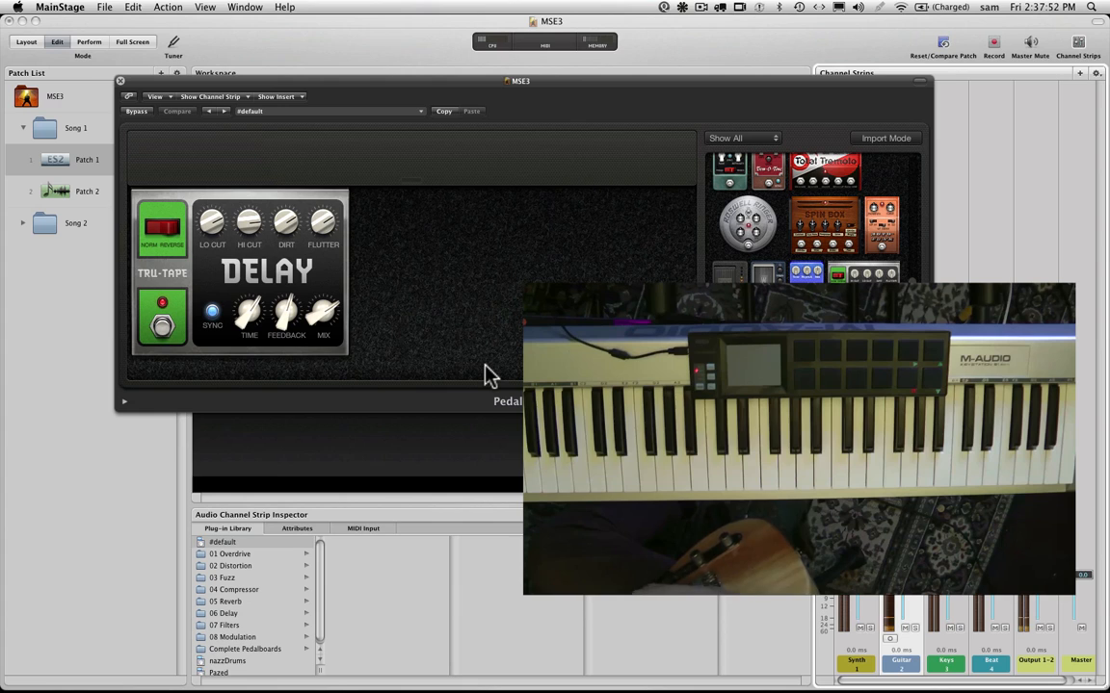
pyautogui.moveTo(337, 310); pyautogui.dragTo(339, 396)
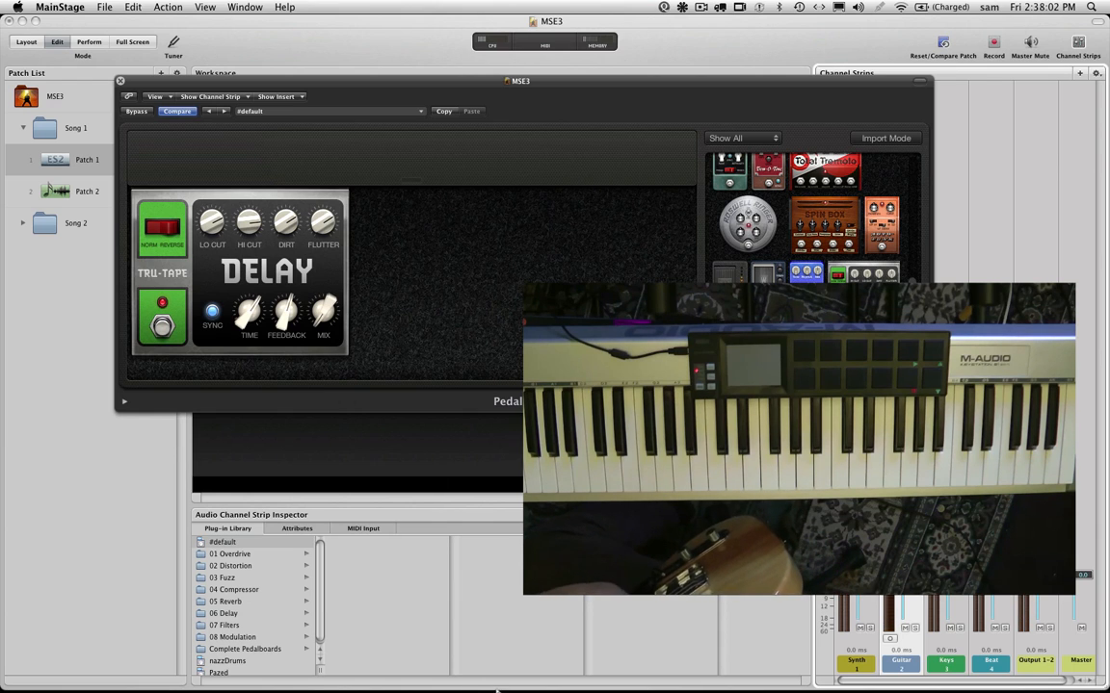
# Check the HDSPe Mixer, return to MainStage to allow feedback on the audio channel, and close the Pedalboard window
pyautogui.moveTo(497, 689)
pyautogui.click(367, 663)
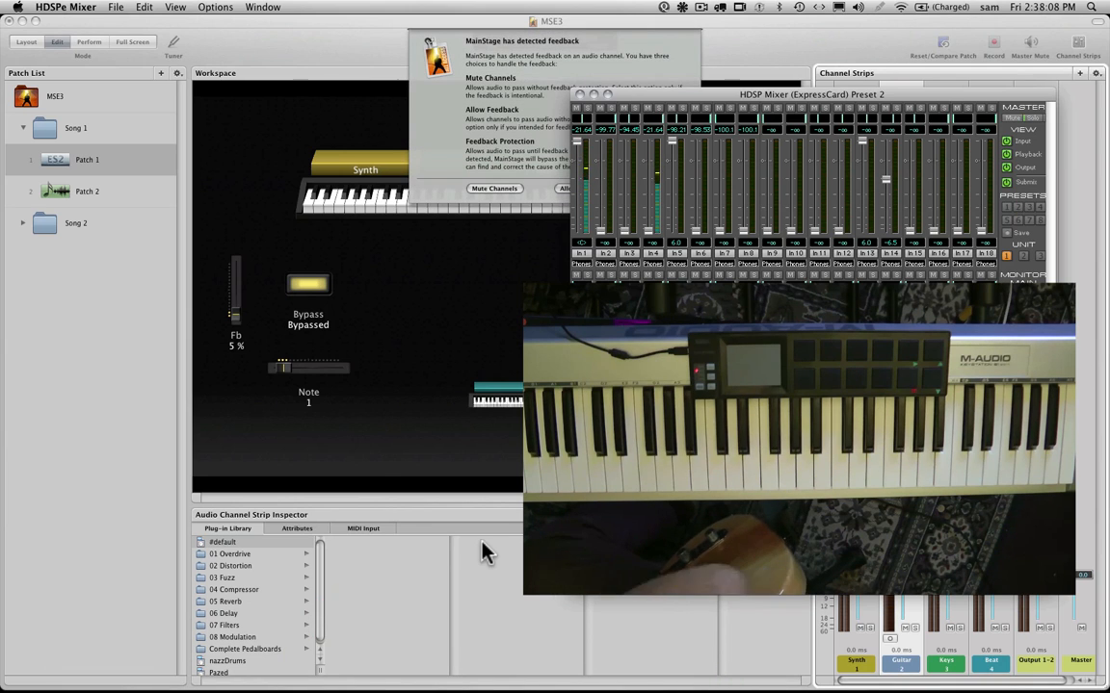
pyautogui.click(490, 144)
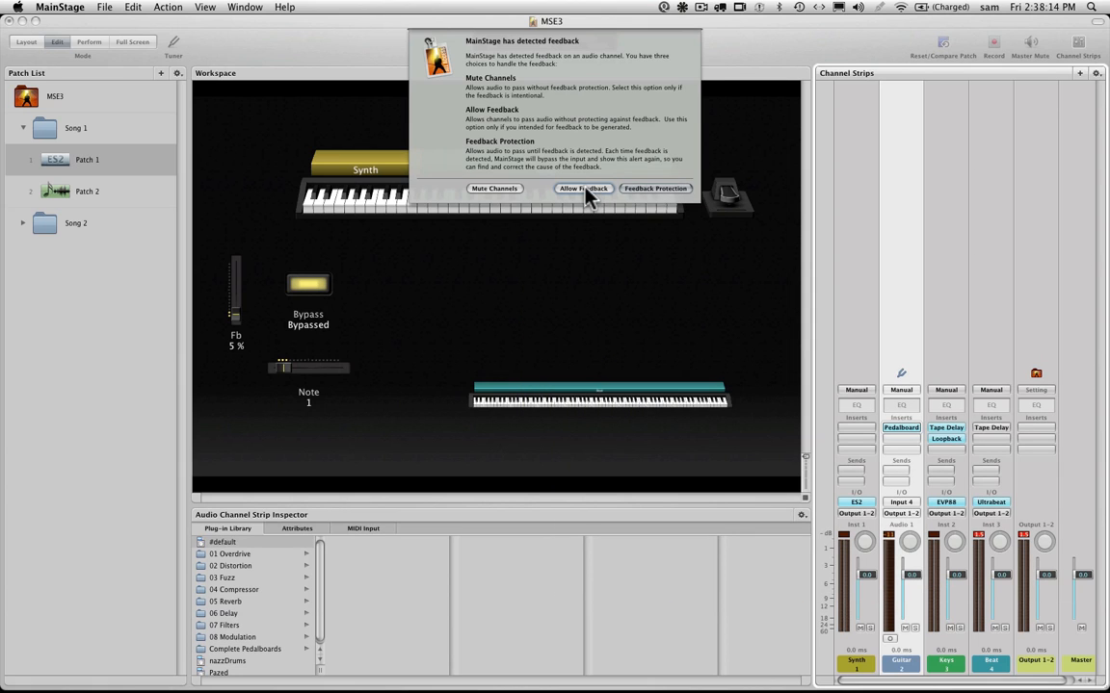
pyautogui.click(585, 189)
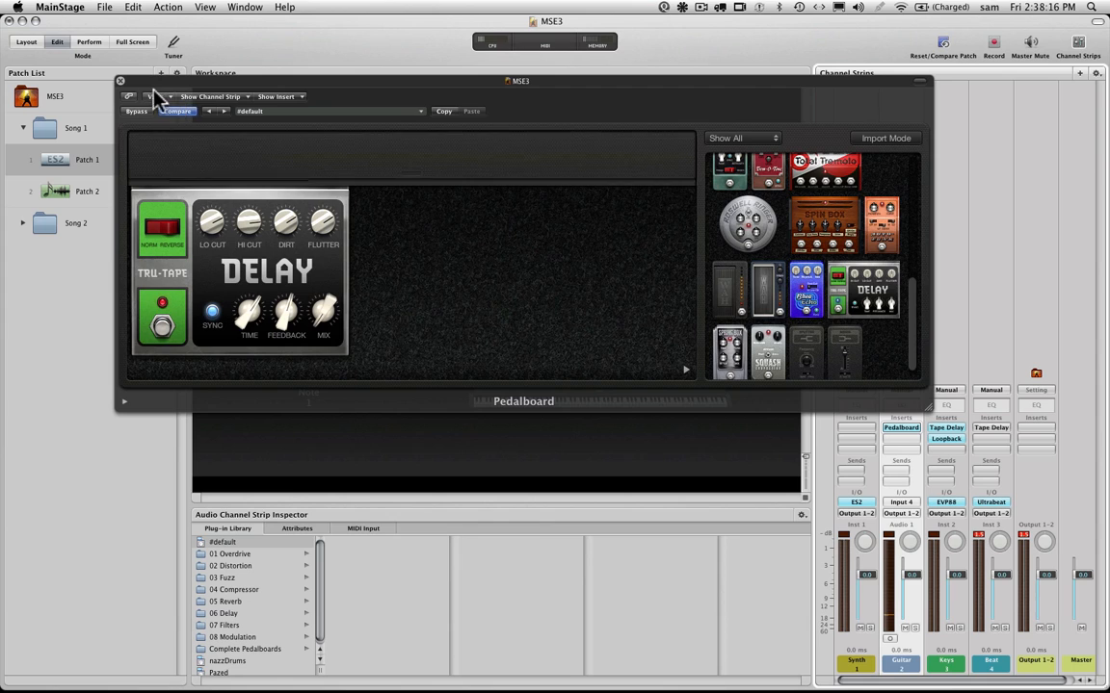
pyautogui.click(119, 81)
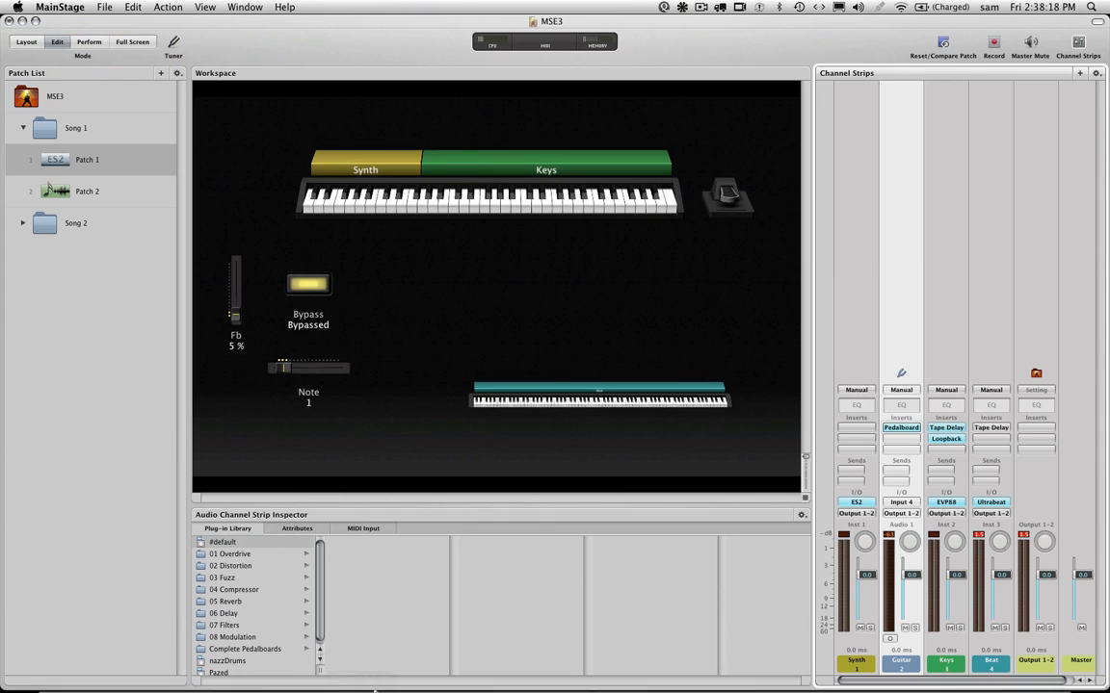
# Switch to the HDSPe Mixer to examine its input channels and return to MainStage
pyautogui.click(330, 612)
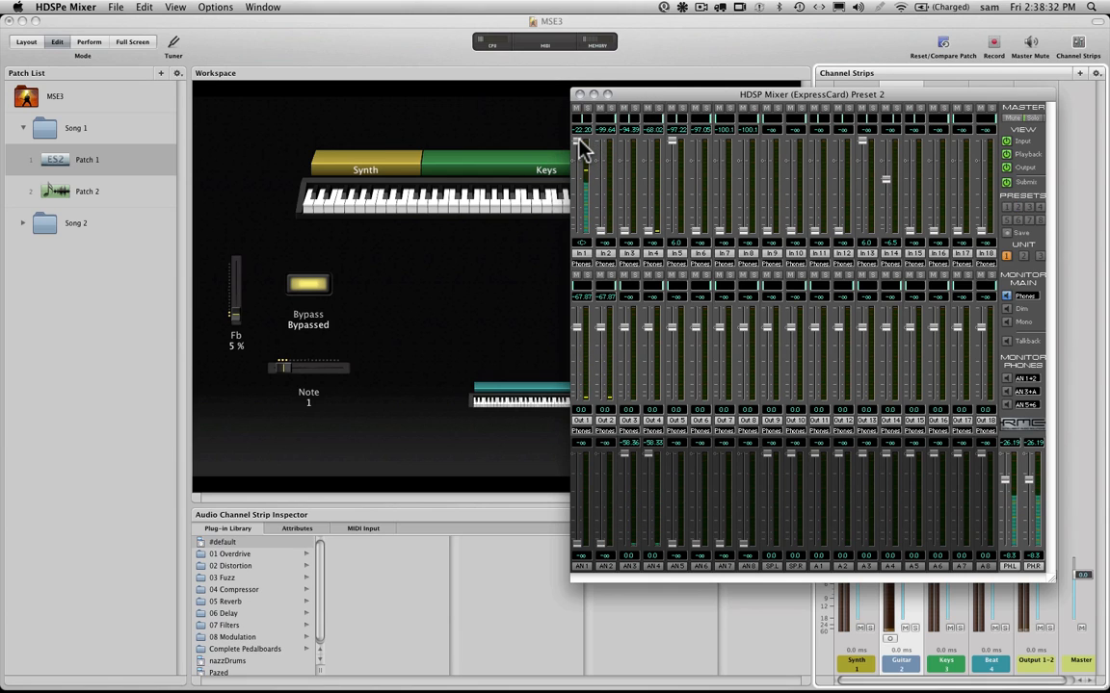
pyautogui.click(589, 40)
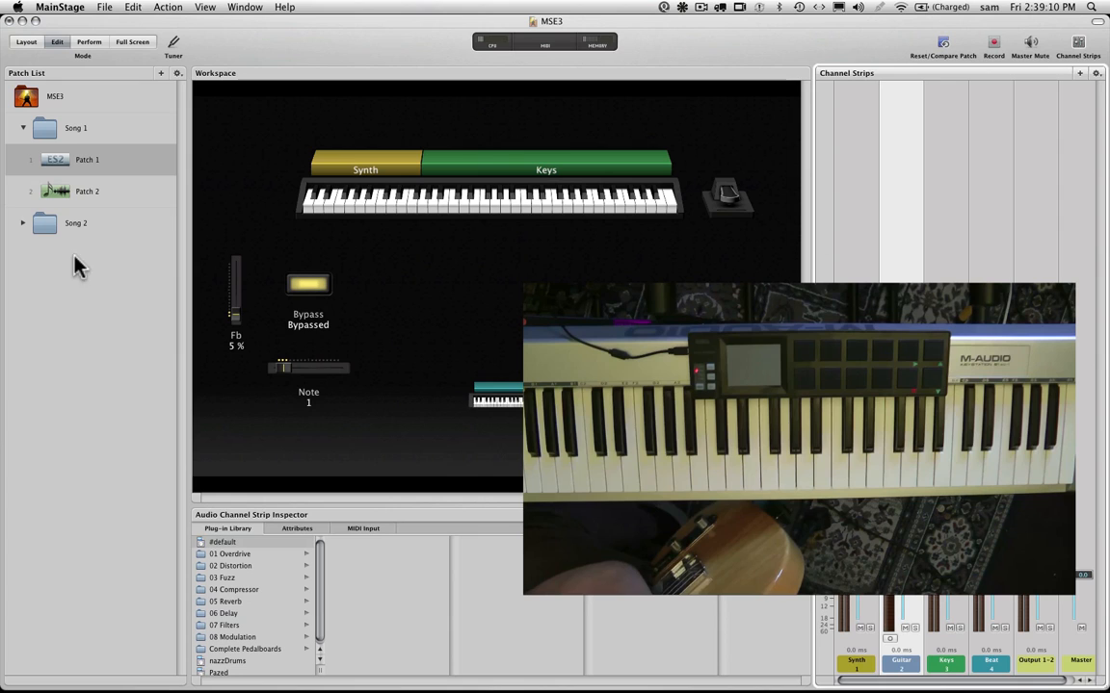
# Alternate between Patch 1 and Patch 2 of Song 1 to compare their channel strips, ending on Patch 1
pyautogui.click(81, 132)
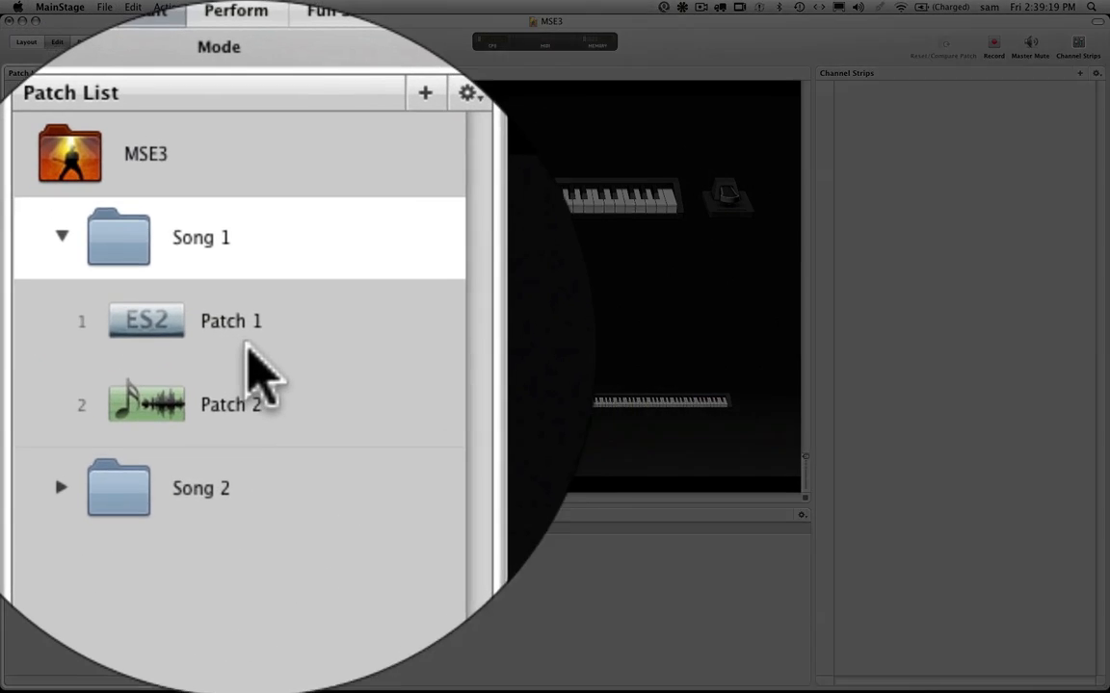
pyautogui.click(103, 167)
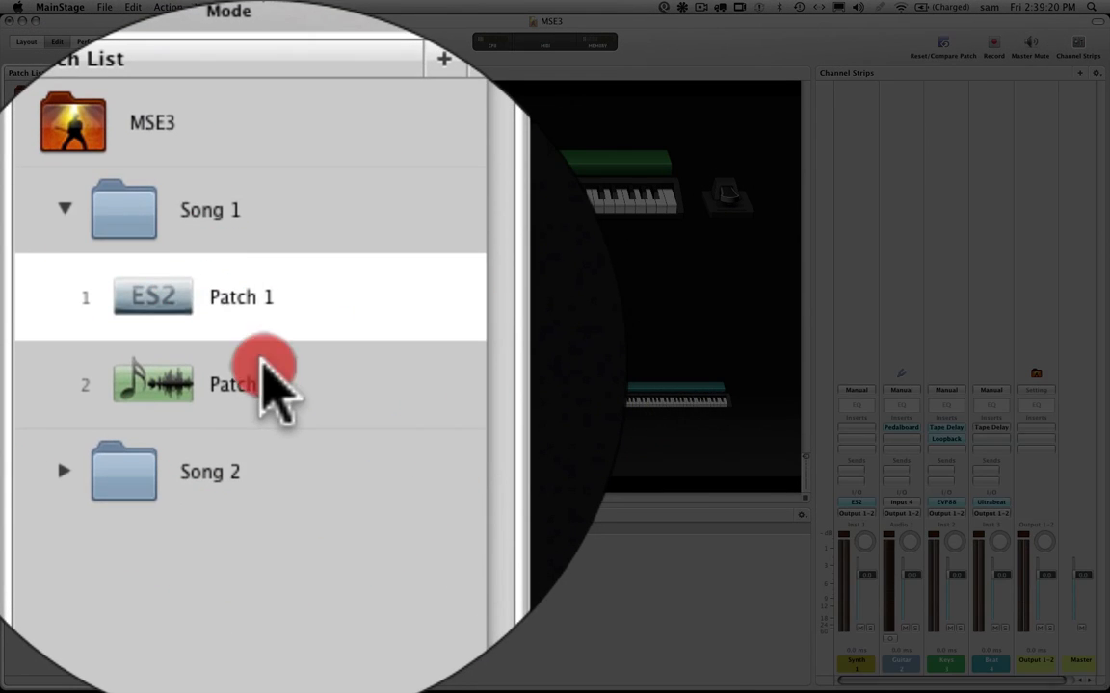
pyautogui.click(103, 198)
pyautogui.click(101, 165)
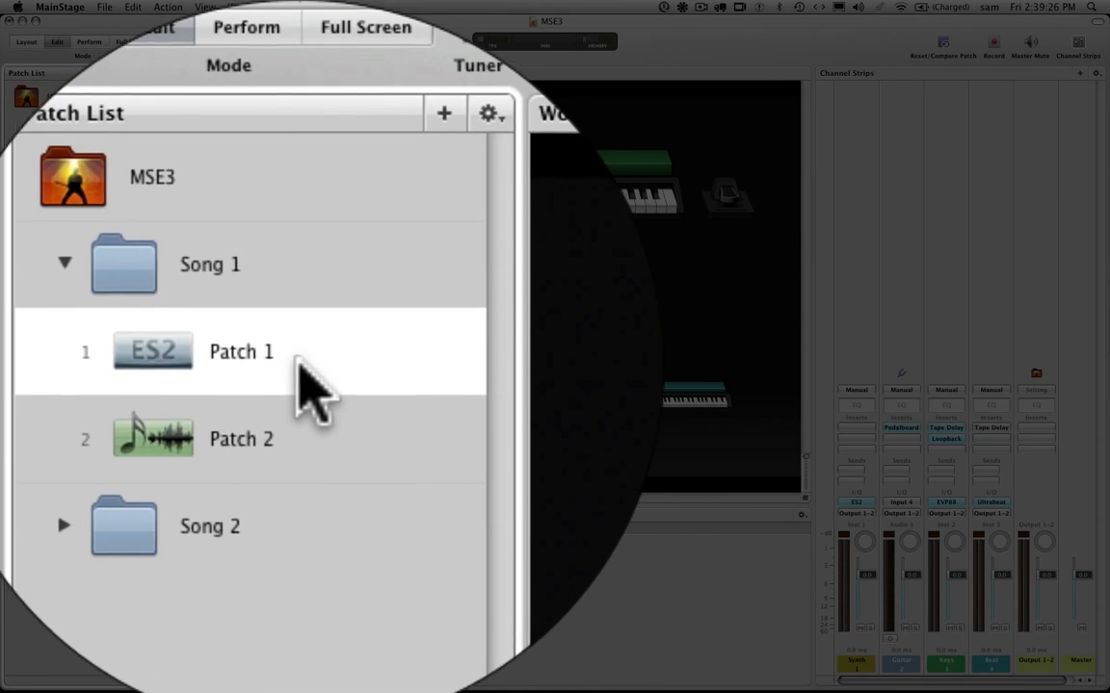
pyautogui.click(103, 199)
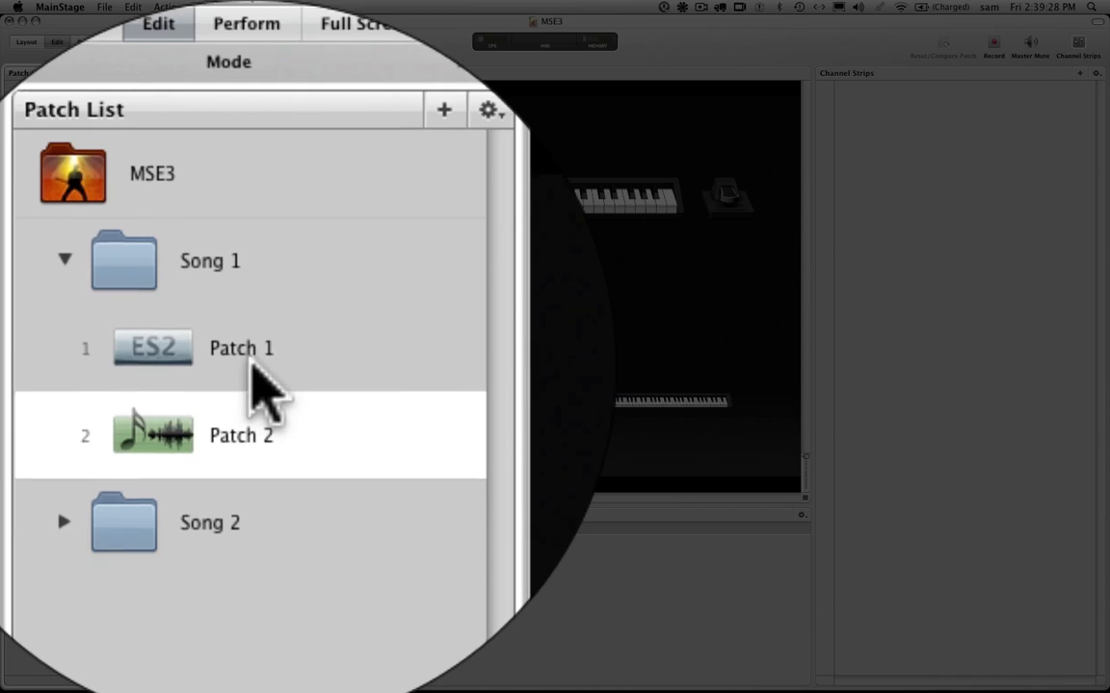
pyautogui.click(98, 162)
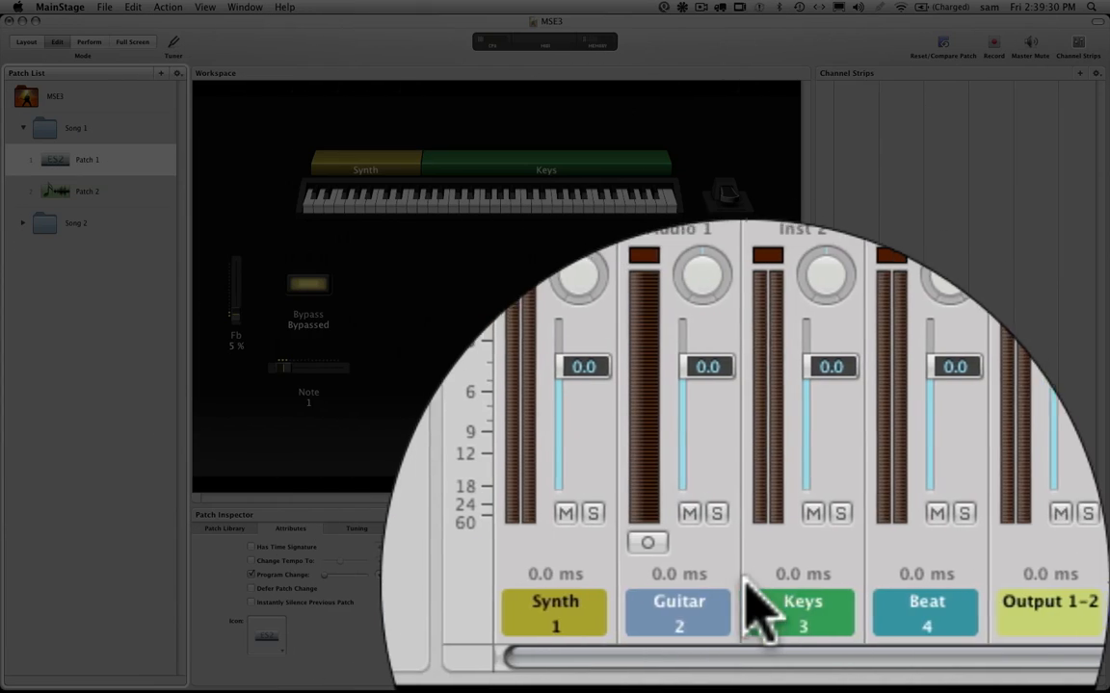
# Duplicate the Guitar audio channel strip in Patch 1
pyautogui.click(900, 665)
pyautogui.rightClick(900, 663)
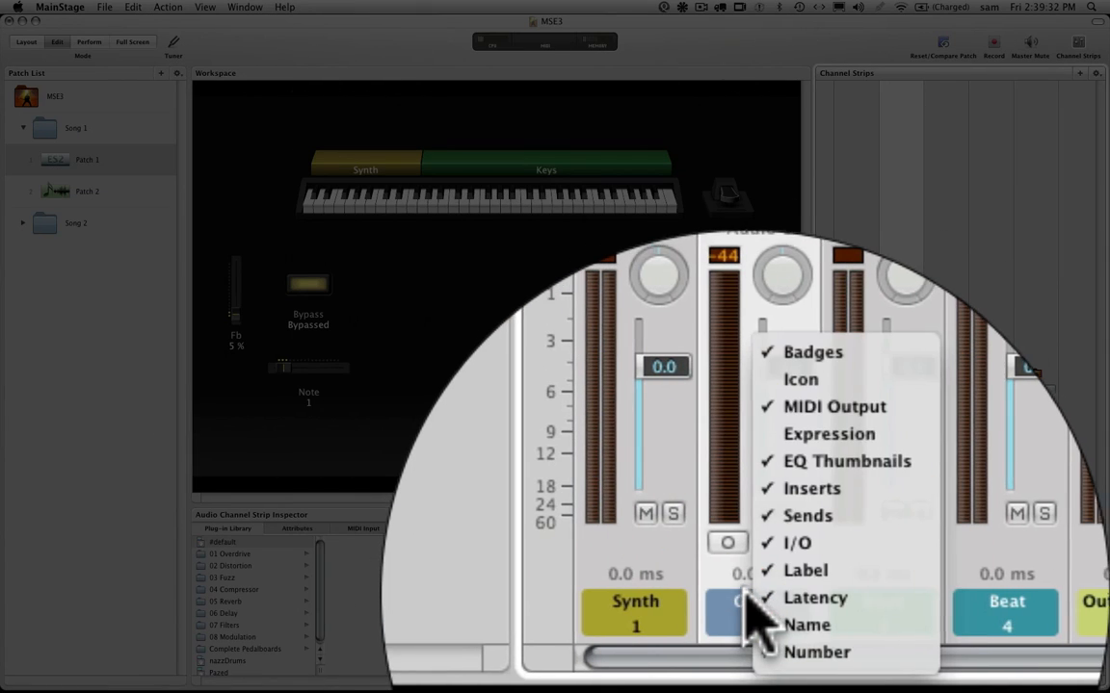
pyautogui.click(898, 663)
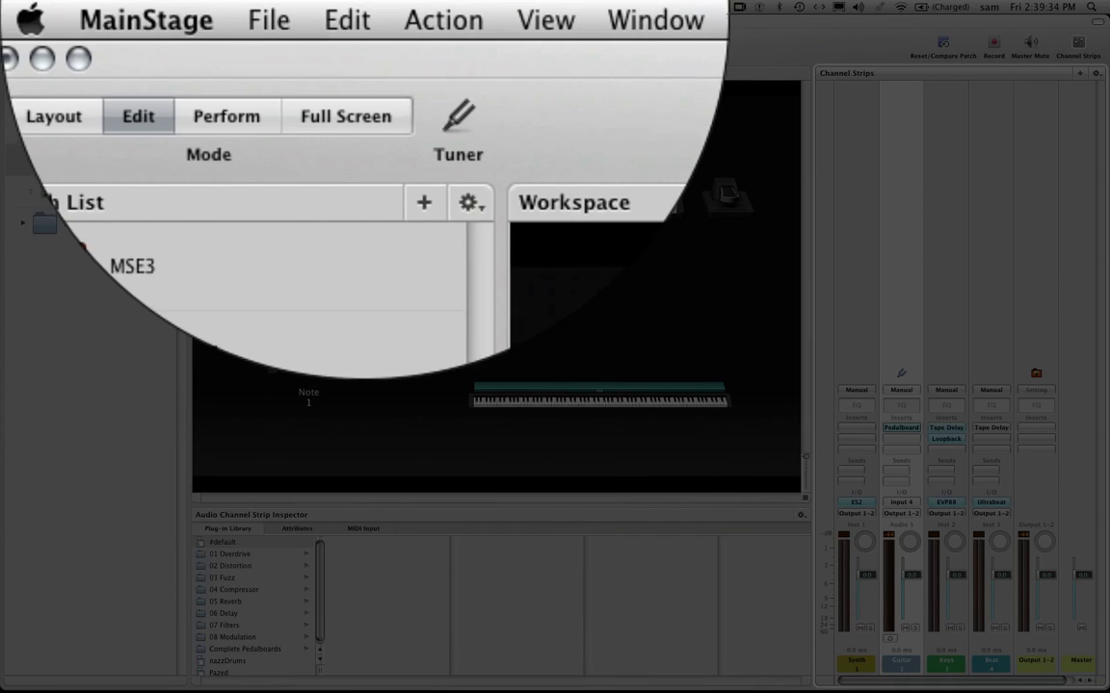
pyautogui.click(133, 7)
pyautogui.click(144, 126)
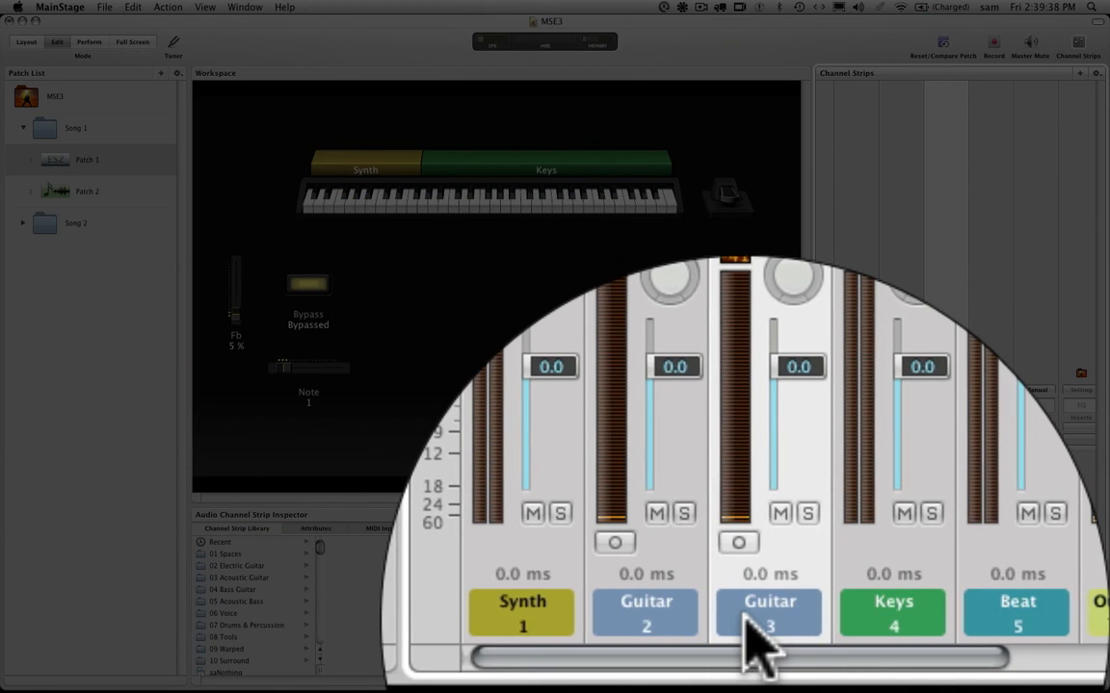
# Move the duplicated Guitar channel strip from Patch 1 to Patch 2 by cutting and pasting it
pyautogui.press('super+x')
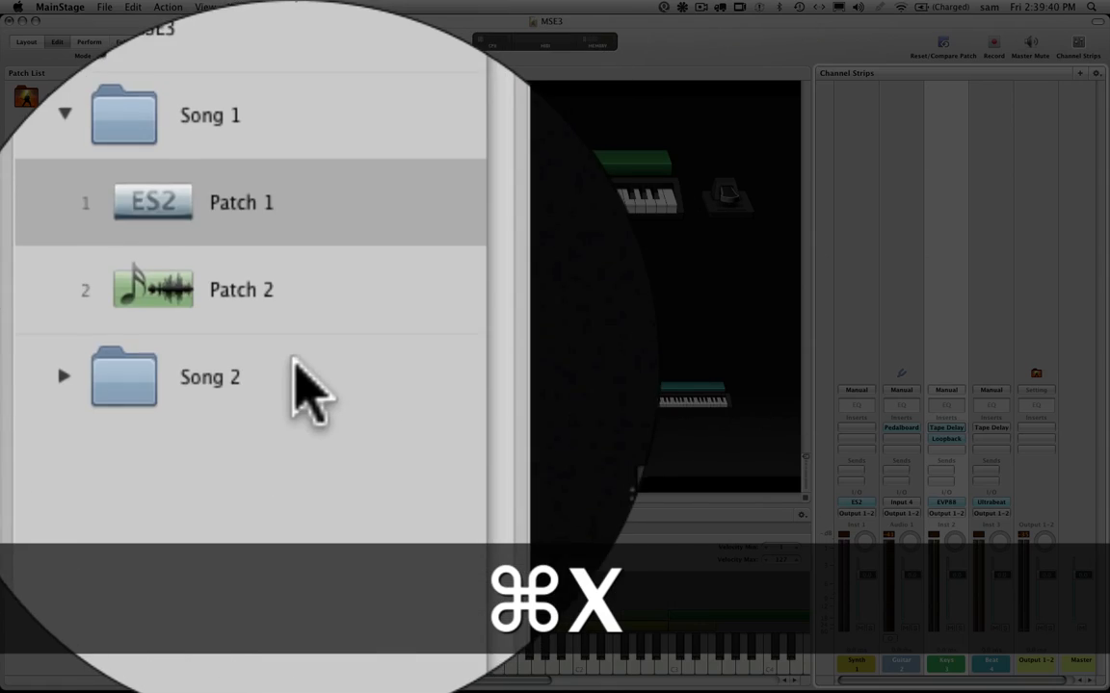
pyautogui.click(235, 364)
pyautogui.press('super+v')
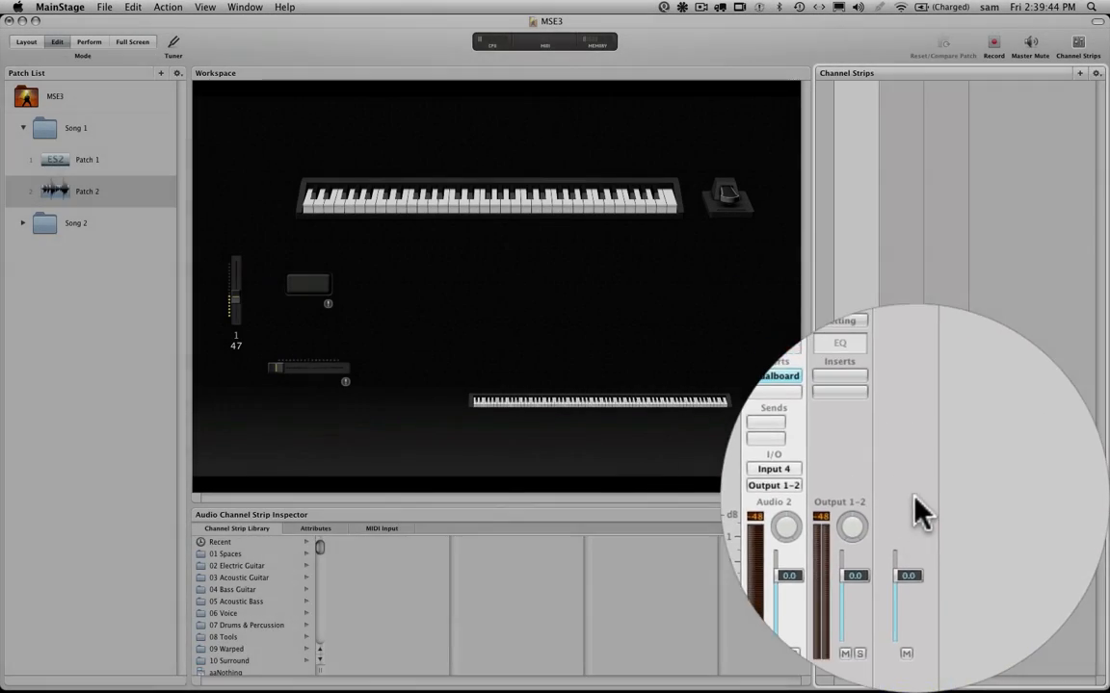
# Lower the Guitar strip's volume in Patch 2 to -9.0 dB and return to Patch 1 to compare
pyautogui.click(941, 515)
pyautogui.moveTo(867, 577); pyautogui.dragTo(871, 611)
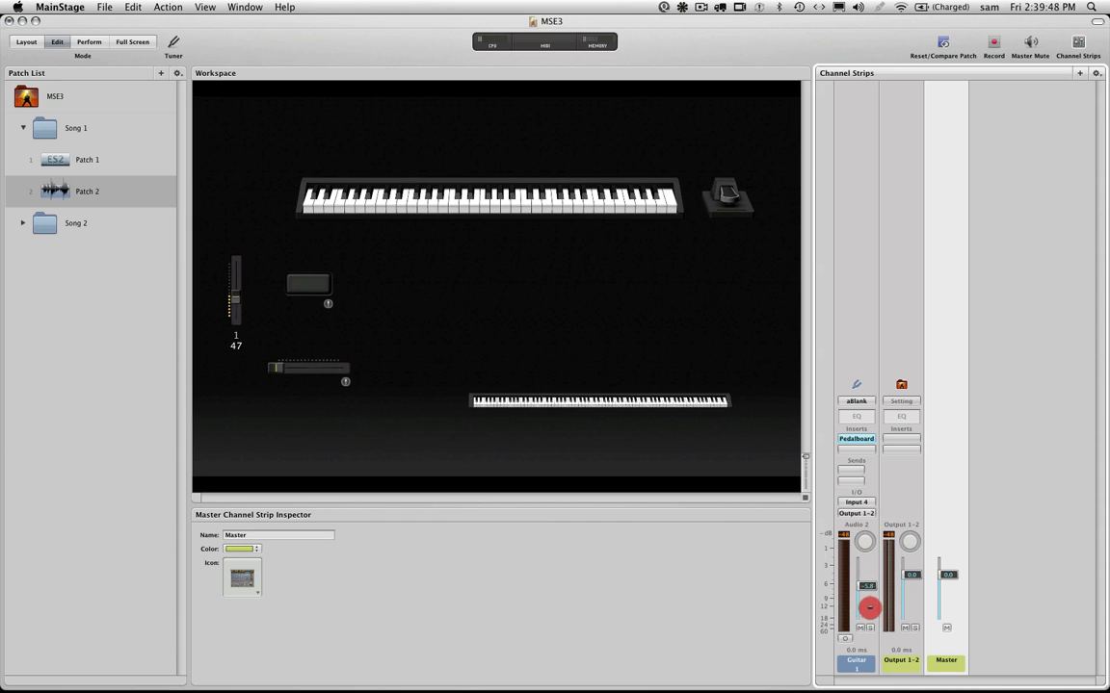
pyautogui.moveTo(866, 583); pyautogui.dragTo(864, 592)
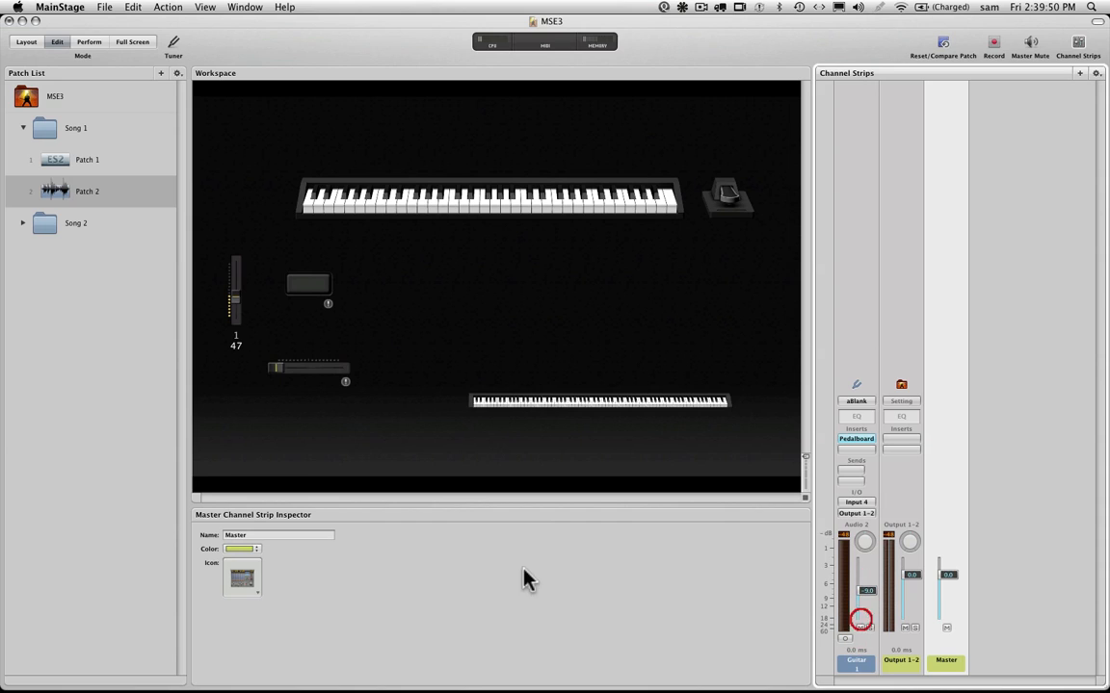
pyautogui.click(103, 164)
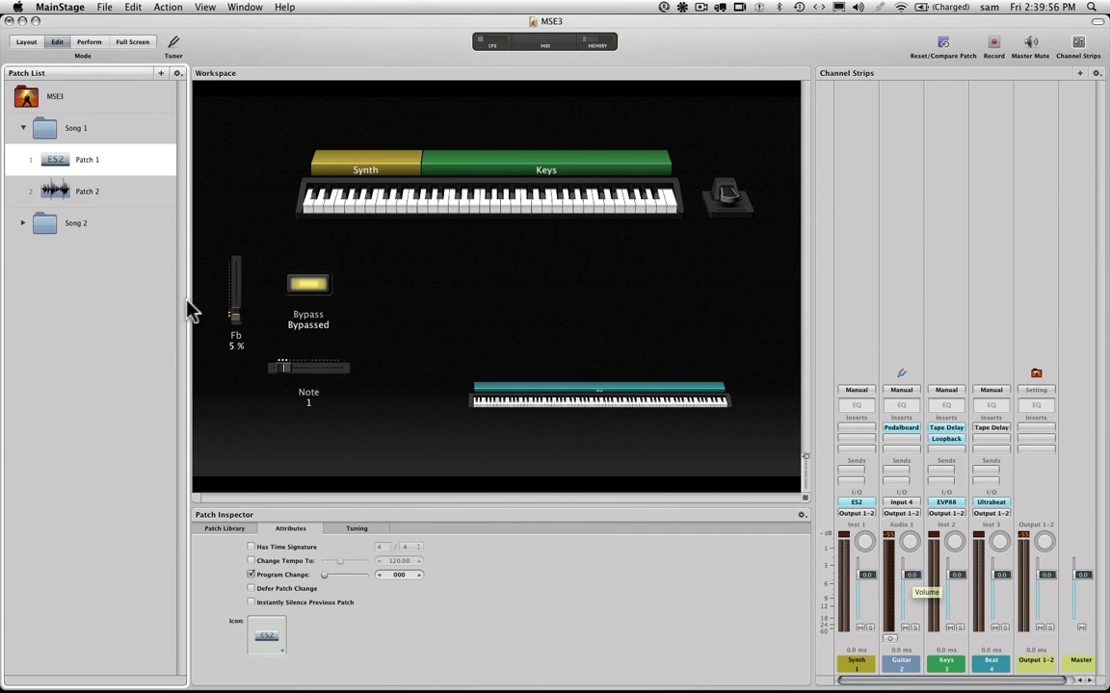
# In Patch 2's Guitar Pedalboard, add a Monster Fuzz pedal ahead of the Delay, lower its Level, and close the plug-in window
pyautogui.click(84, 181)
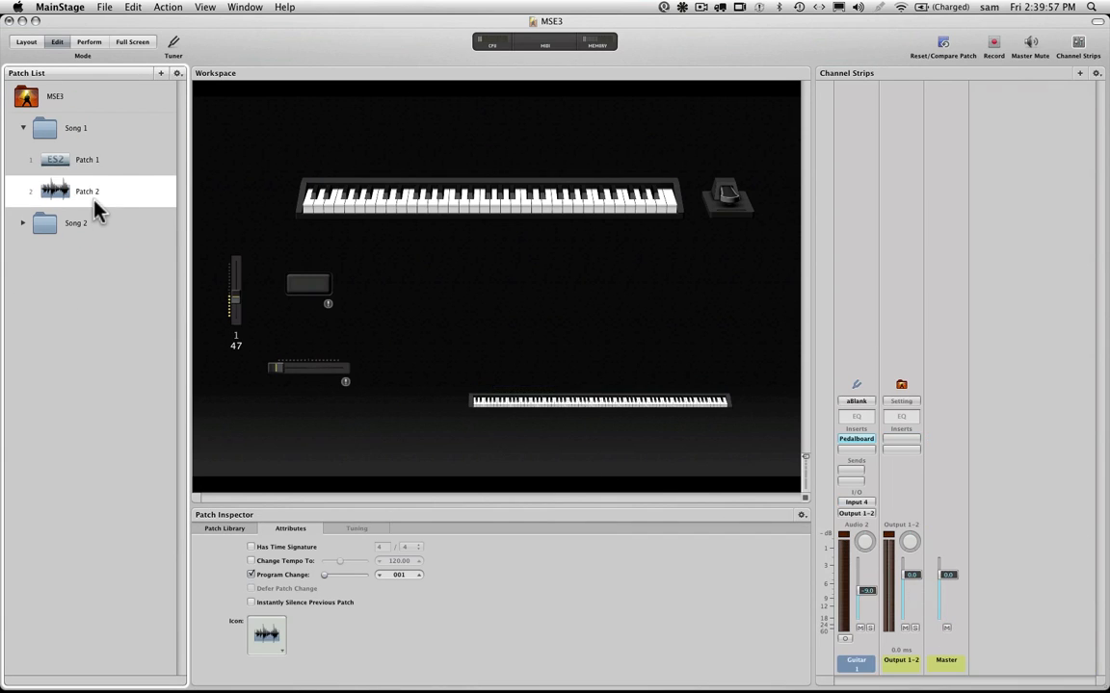
pyautogui.click(857, 438)
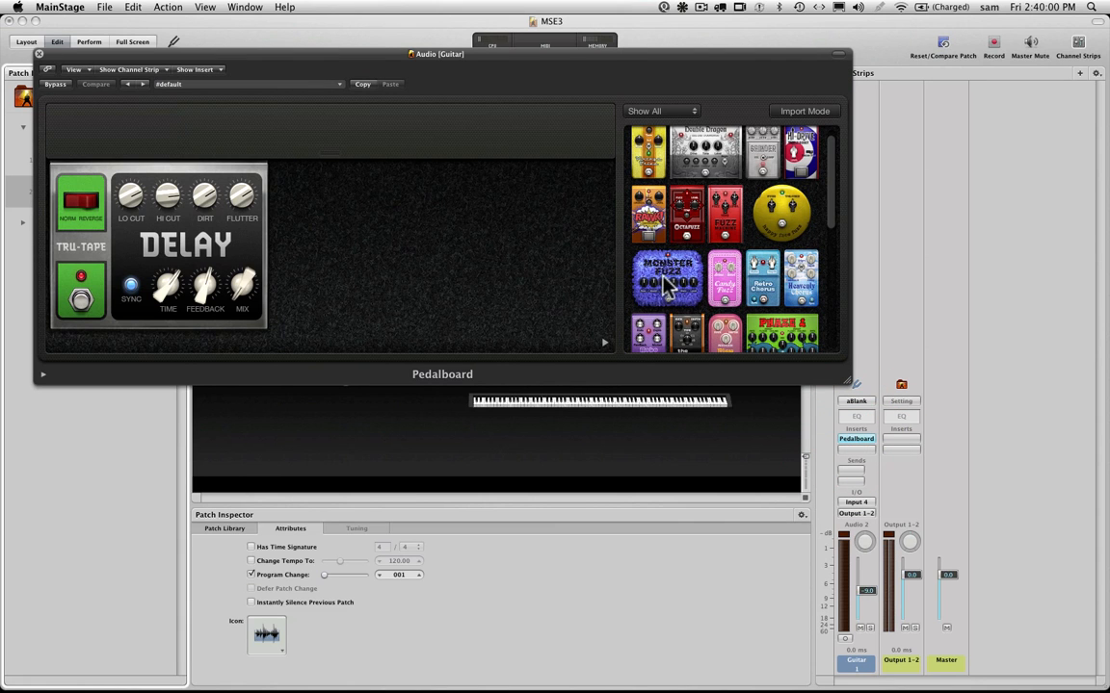
pyautogui.moveTo(662, 281); pyautogui.dragTo(95, 245)
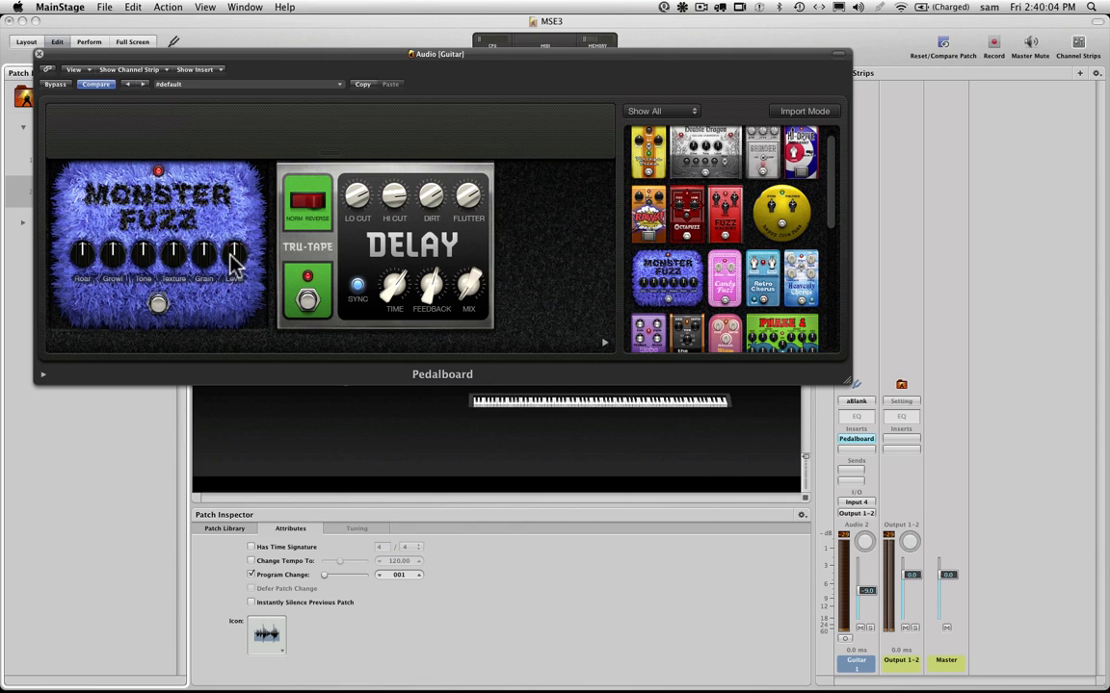
pyautogui.moveTo(232, 260); pyautogui.dragTo(234, 279)
pyautogui.click(39, 54)
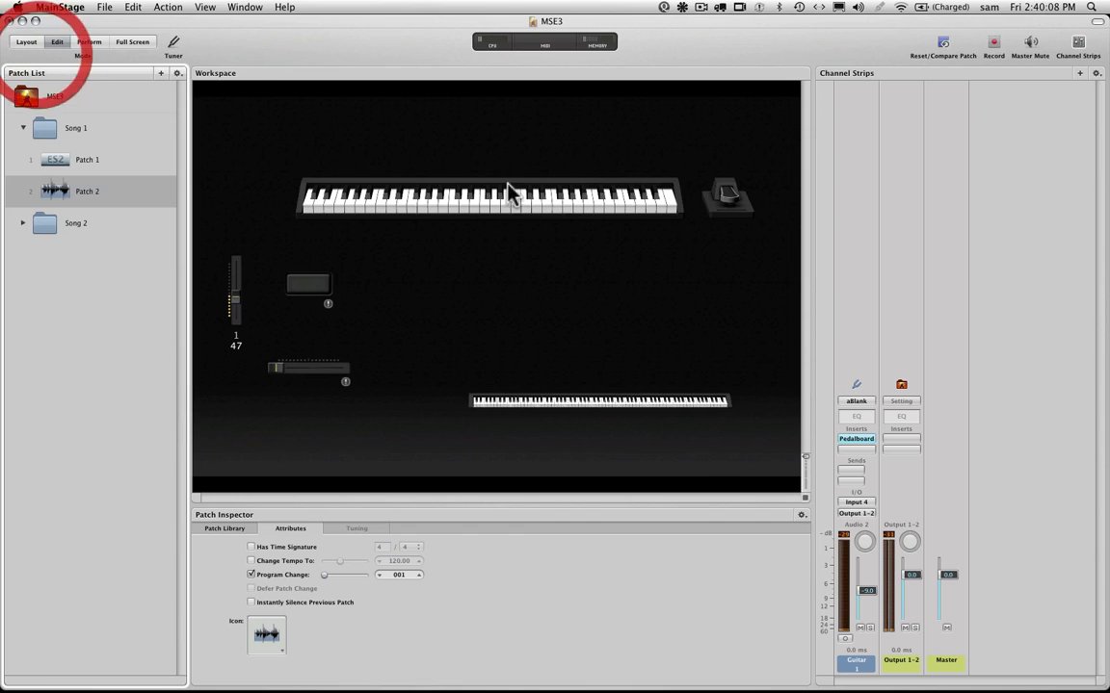
# Add a Channel EQ to Patch 2's Guitar strip and cut a band around 98 Hz by about 13.5 dB
pyautogui.doubleClick(856, 418)
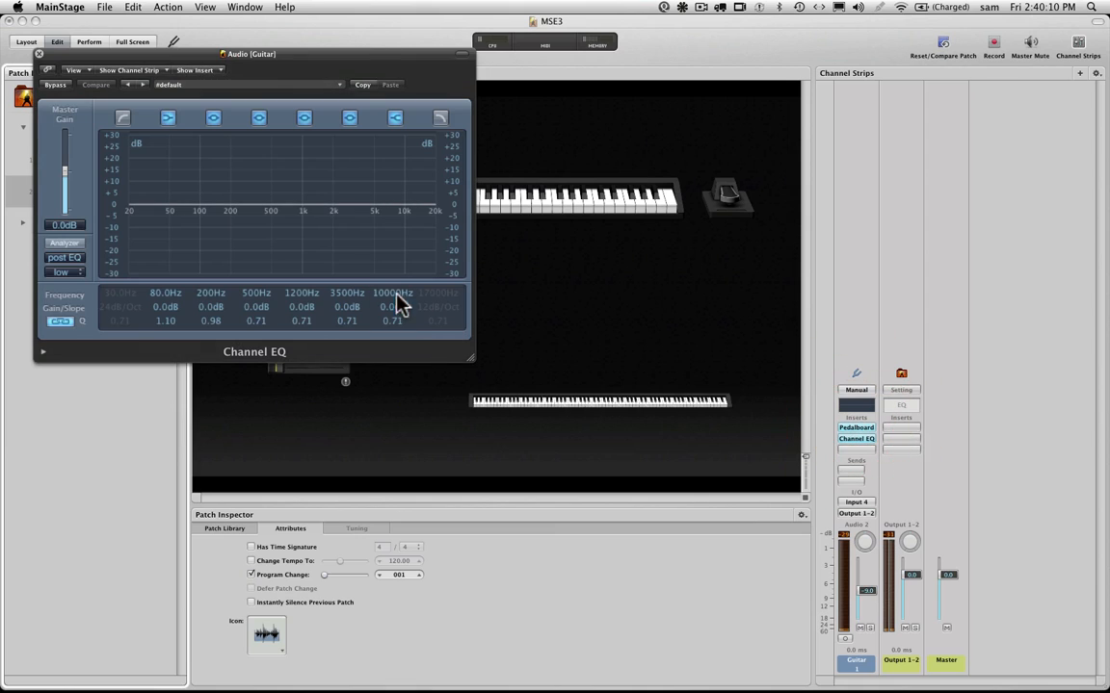
pyautogui.moveTo(250, 235); pyautogui.dragTo(195, 301)
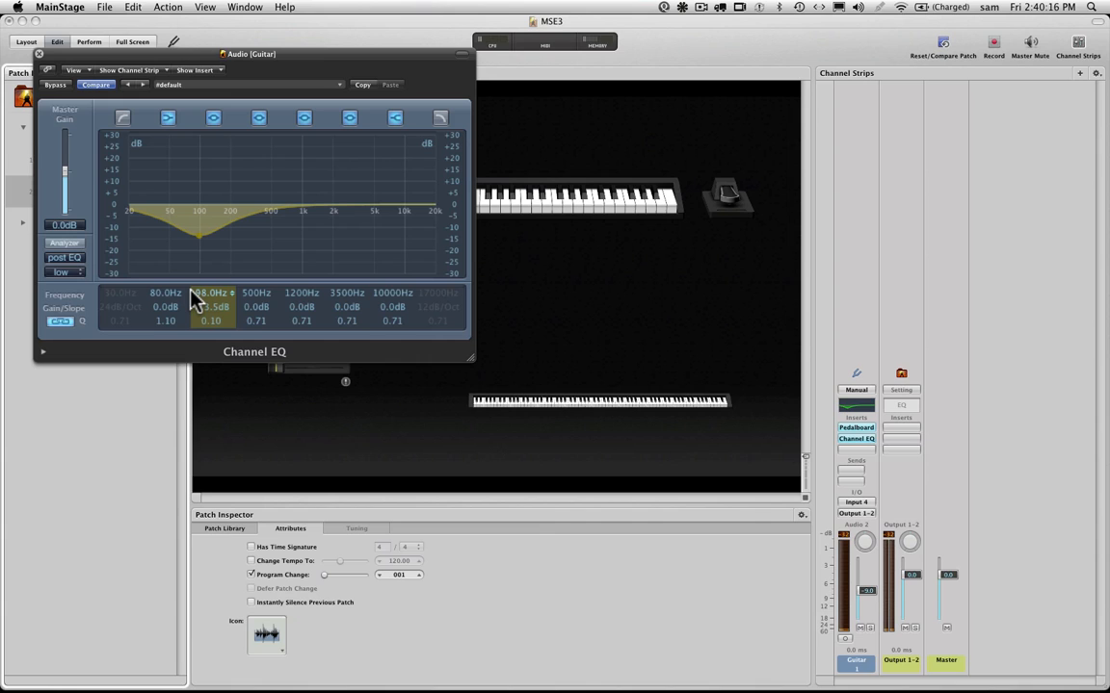
pyautogui.click(38, 55)
pyautogui.click(1023, 370)
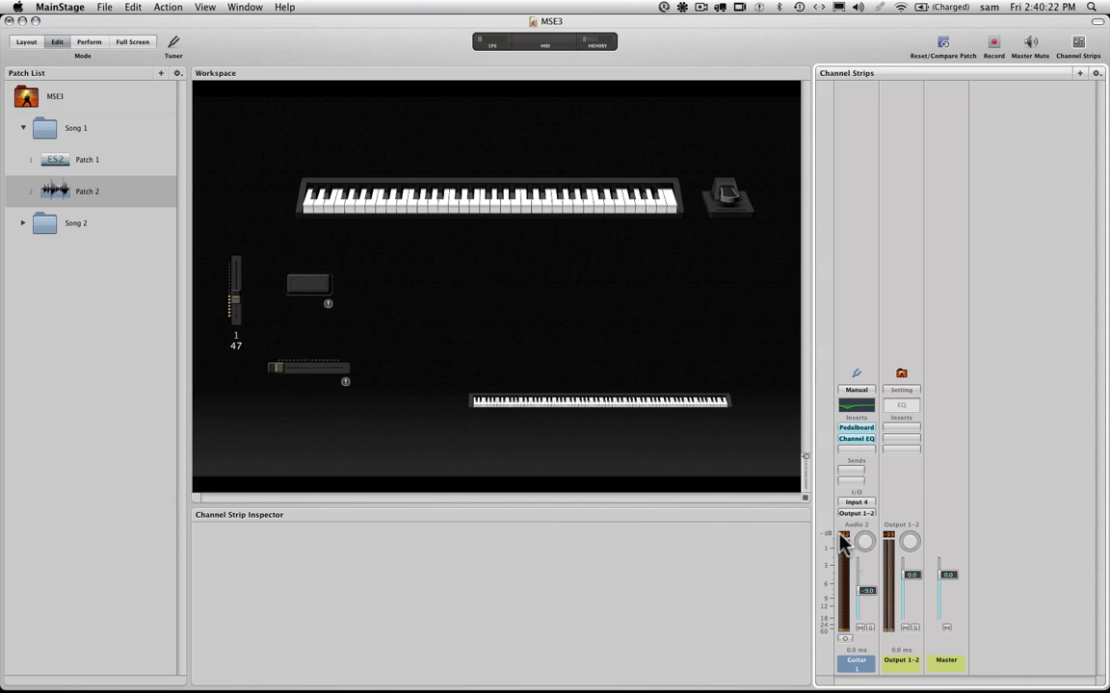
# Raise the Tru-Tape Delay pedal's mix on Patch 1's Guitar strip, close the Pedalboard, and compare Patch 2 with Patch 1
pyautogui.click(91, 164)
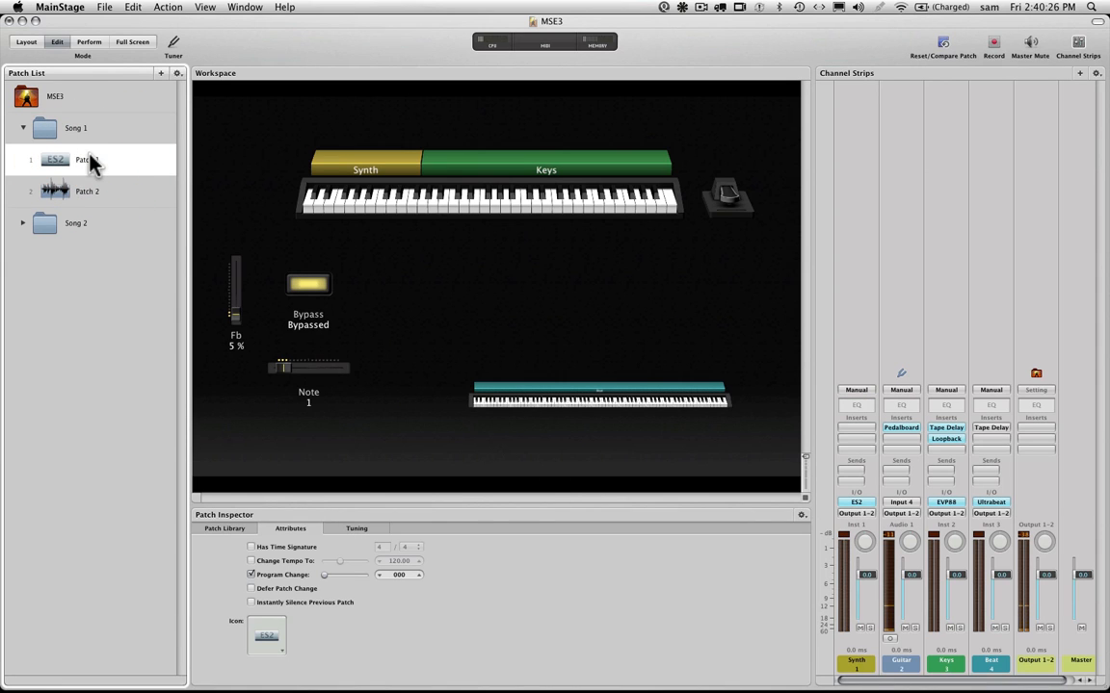
pyautogui.click(899, 428)
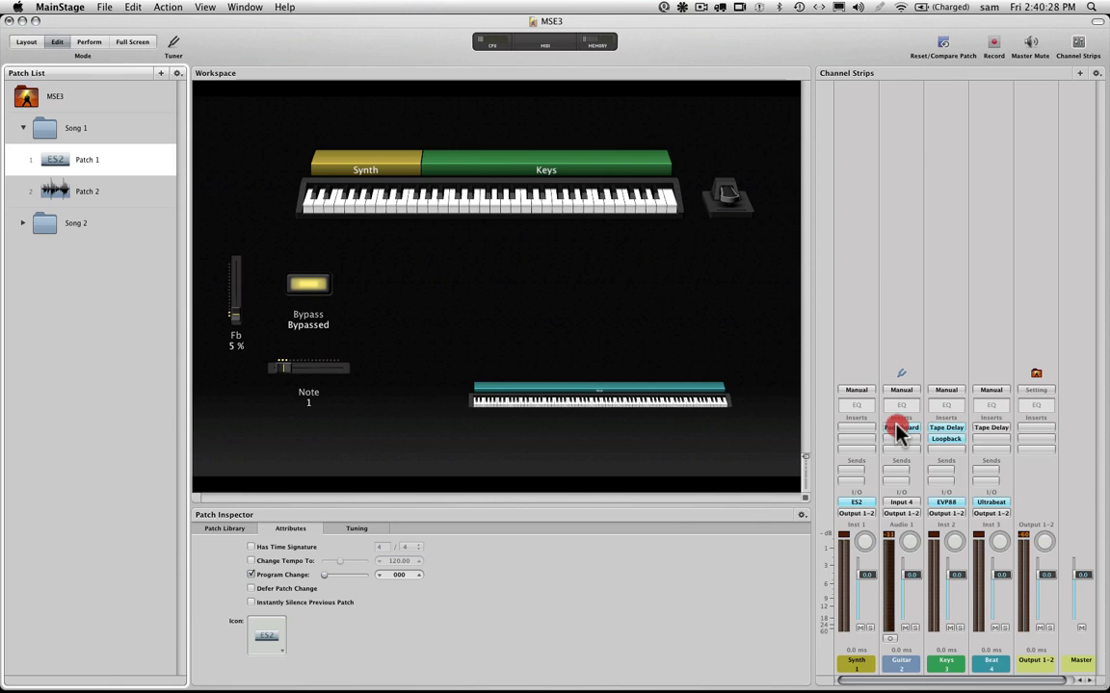
pyautogui.click(166, 326)
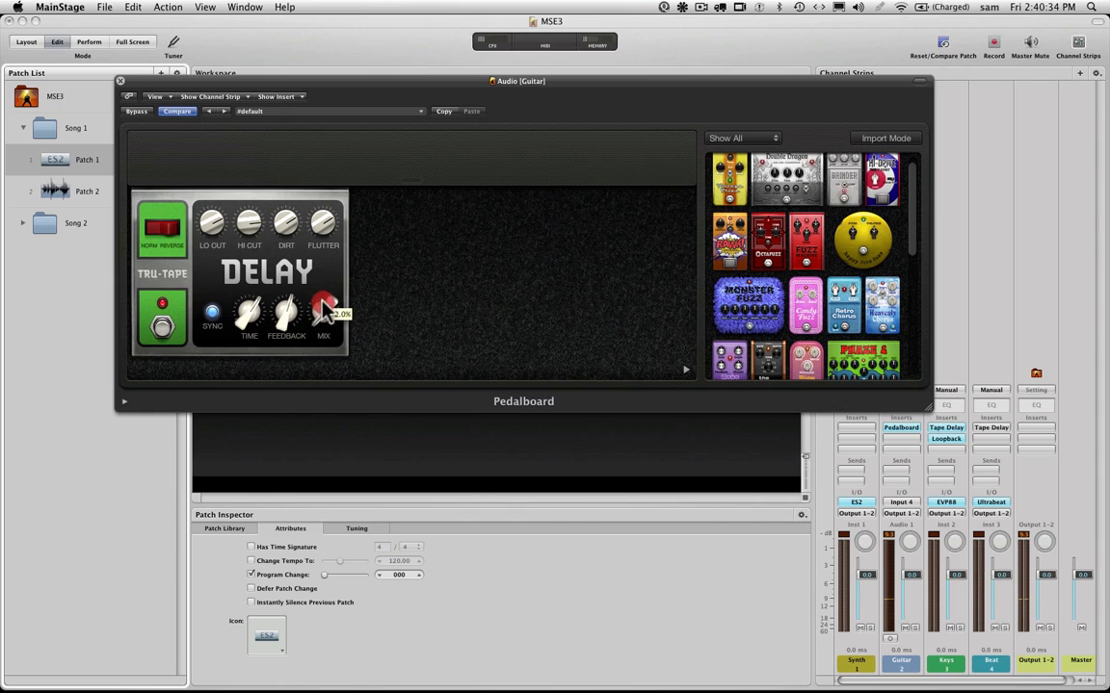
pyautogui.moveTo(332, 312); pyautogui.dragTo(328, 250)
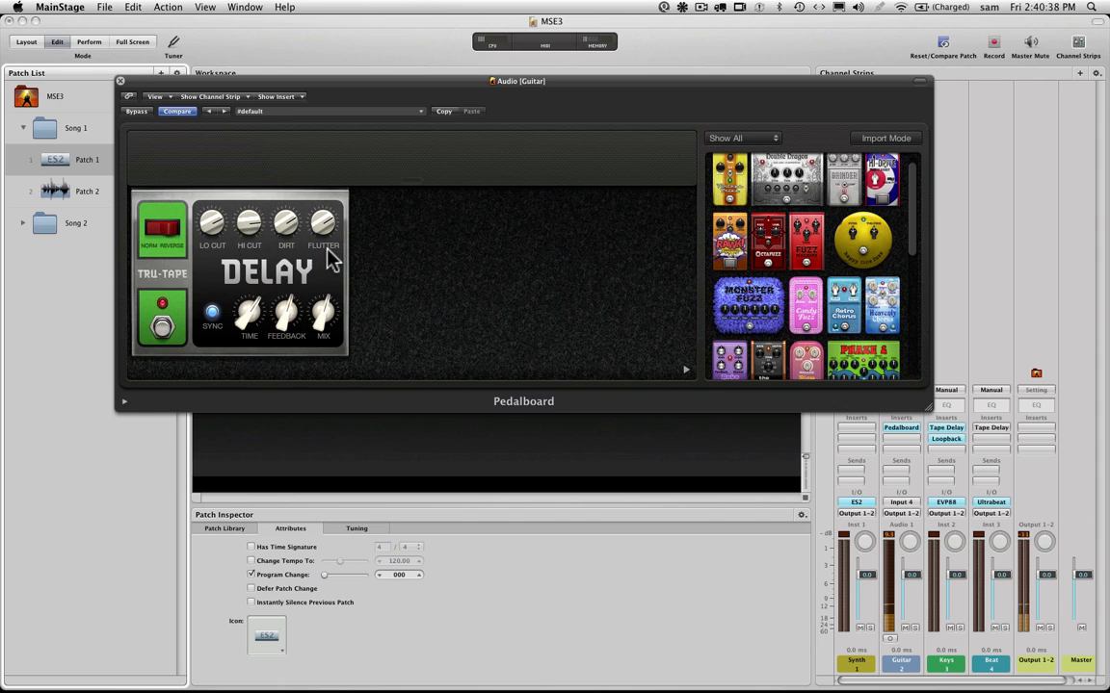
pyautogui.click(120, 82)
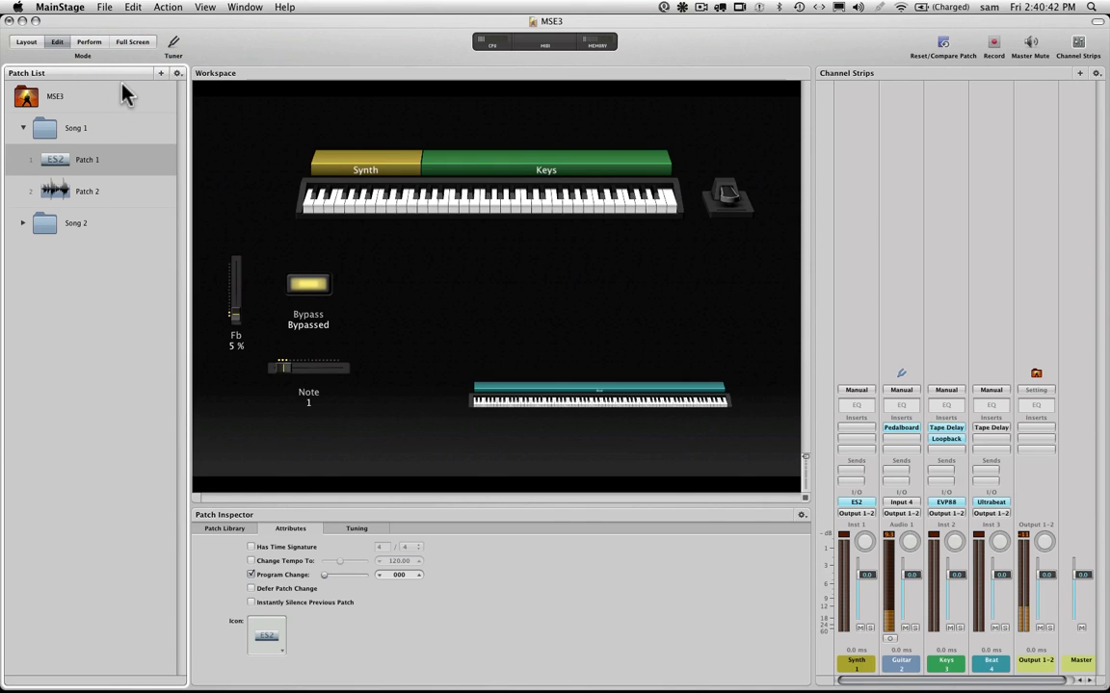
pyautogui.click(90, 198)
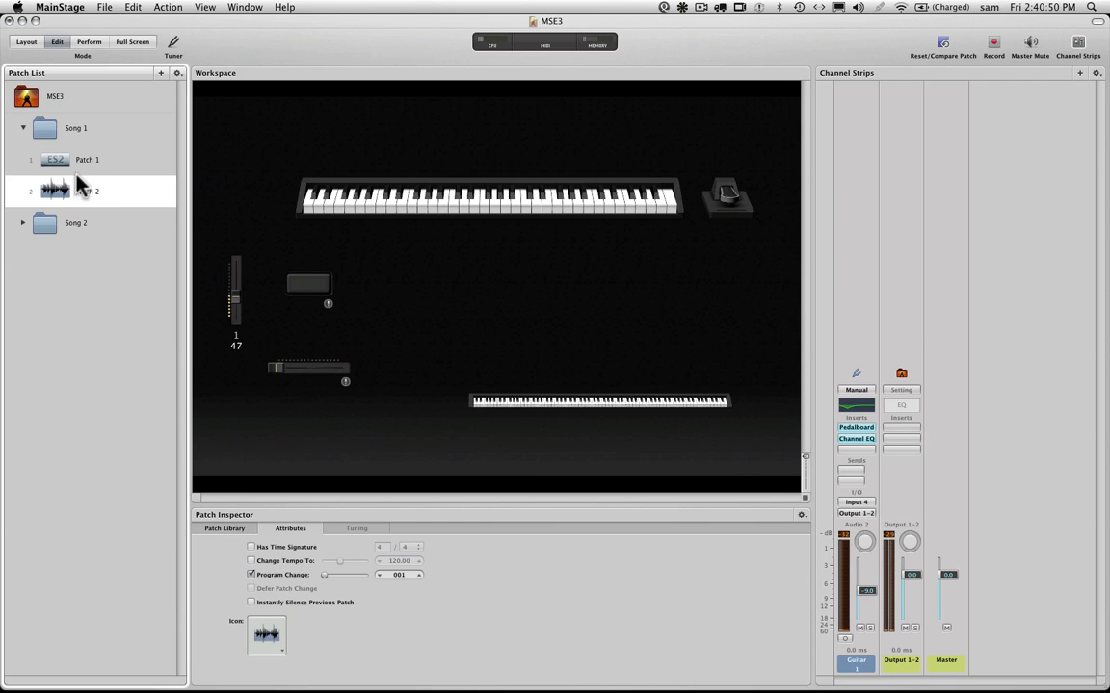
pyautogui.click(92, 170)
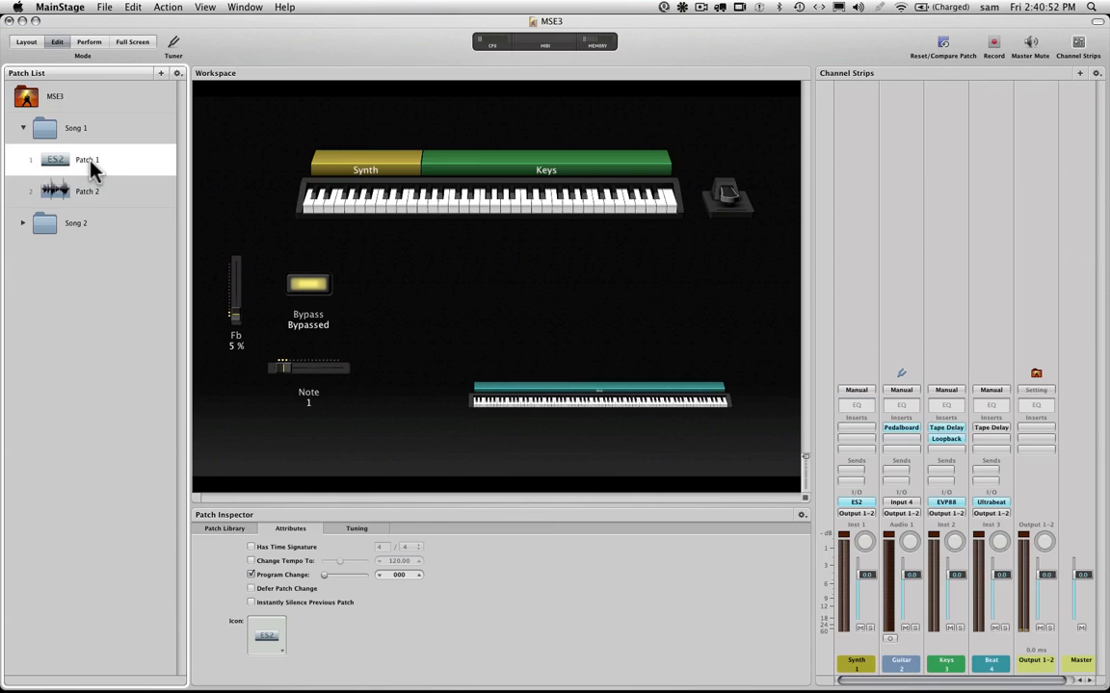
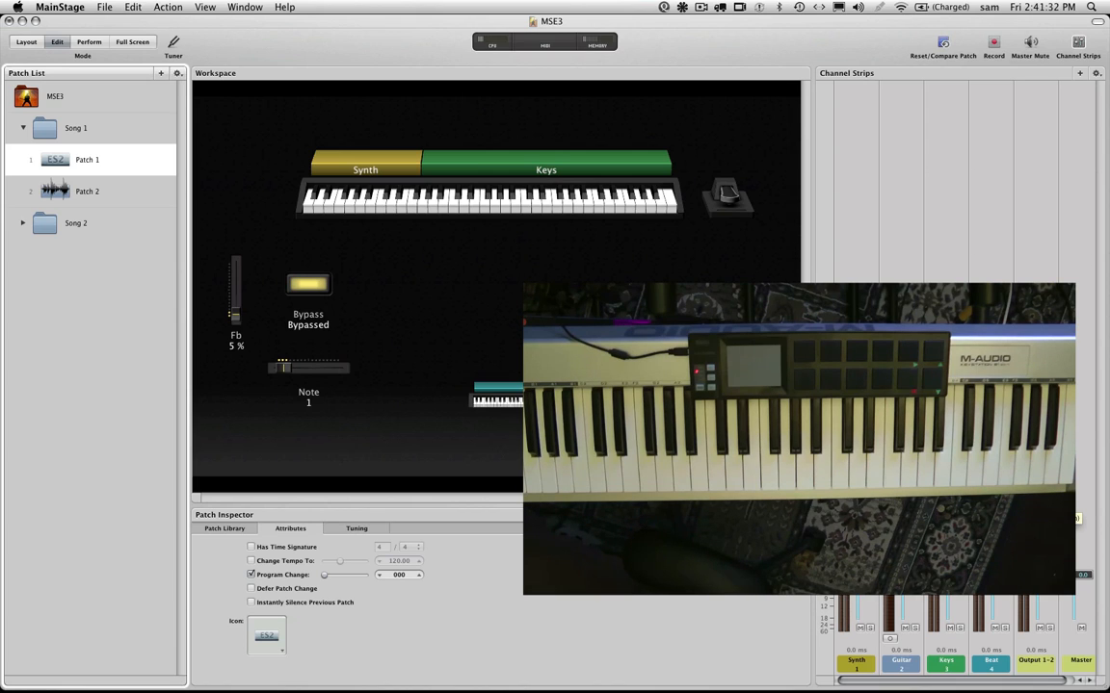
# Open the Ultrabeat instrument of Patch 1's Beat channel strip and move its window so the CPU, MIDI and memory display is uncovered
pyautogui.doubleClick(991, 502)
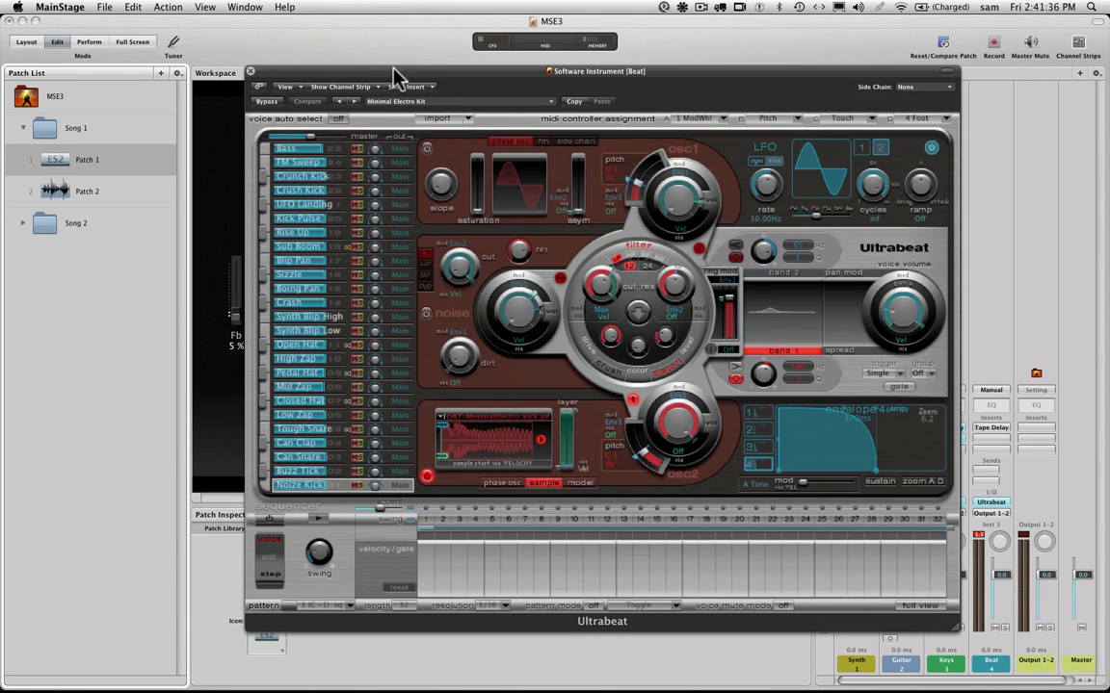
pyautogui.moveTo(394, 75); pyautogui.dragTo(340, 55)
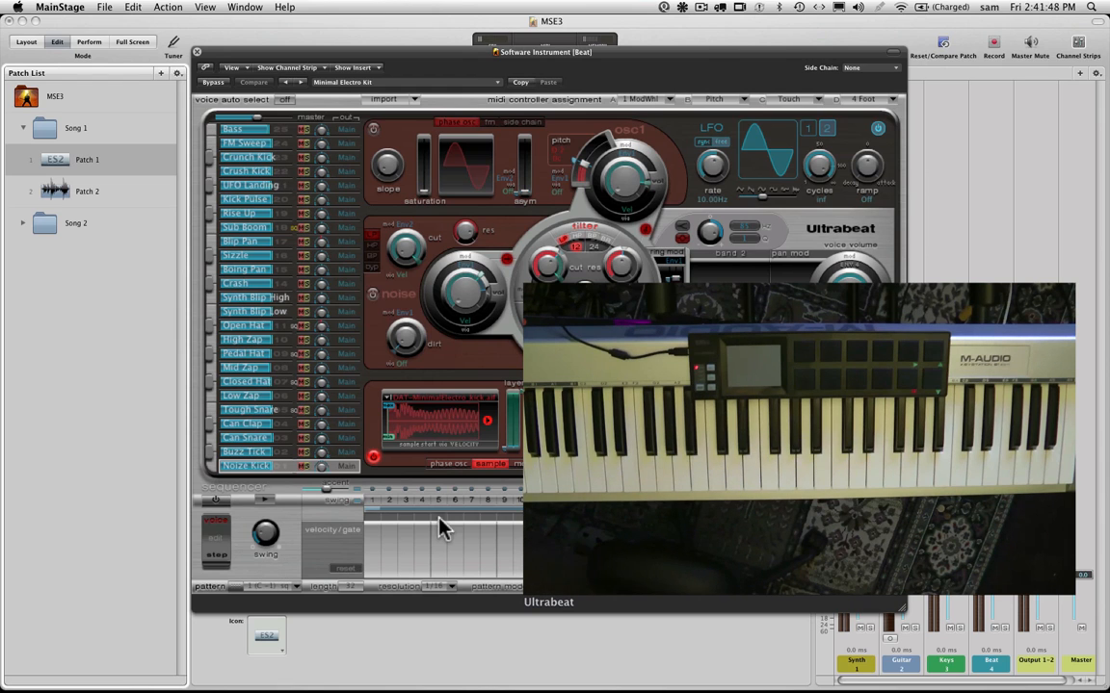
pyautogui.moveTo(619, 689)
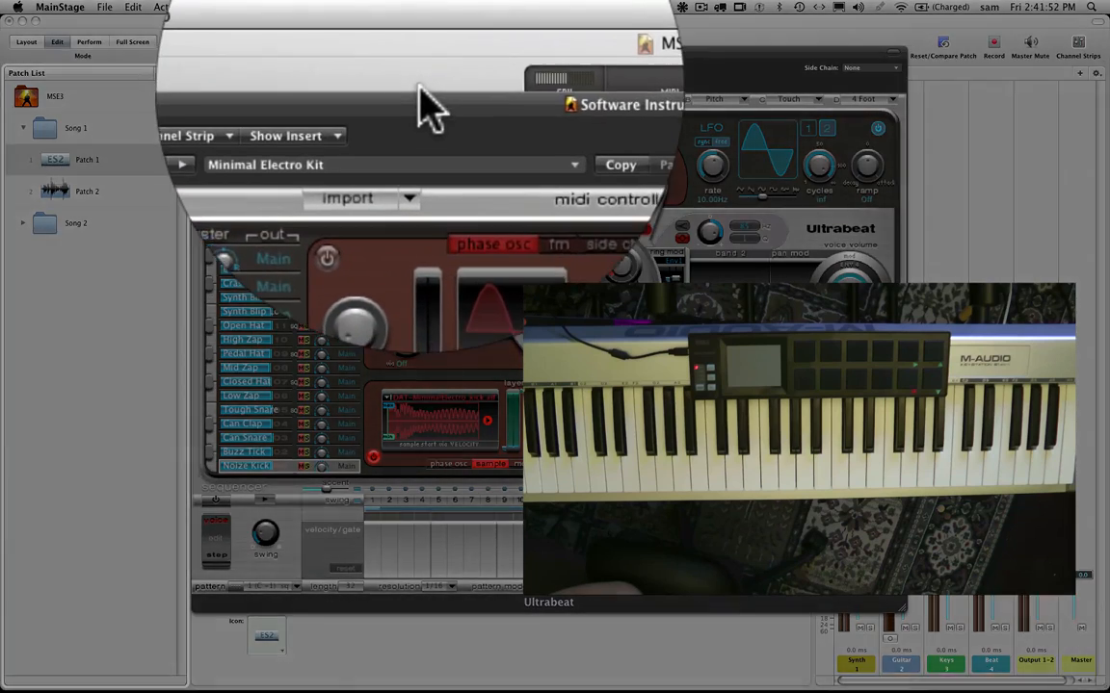
pyautogui.moveTo(405, 55); pyautogui.dragTo(351, 89)
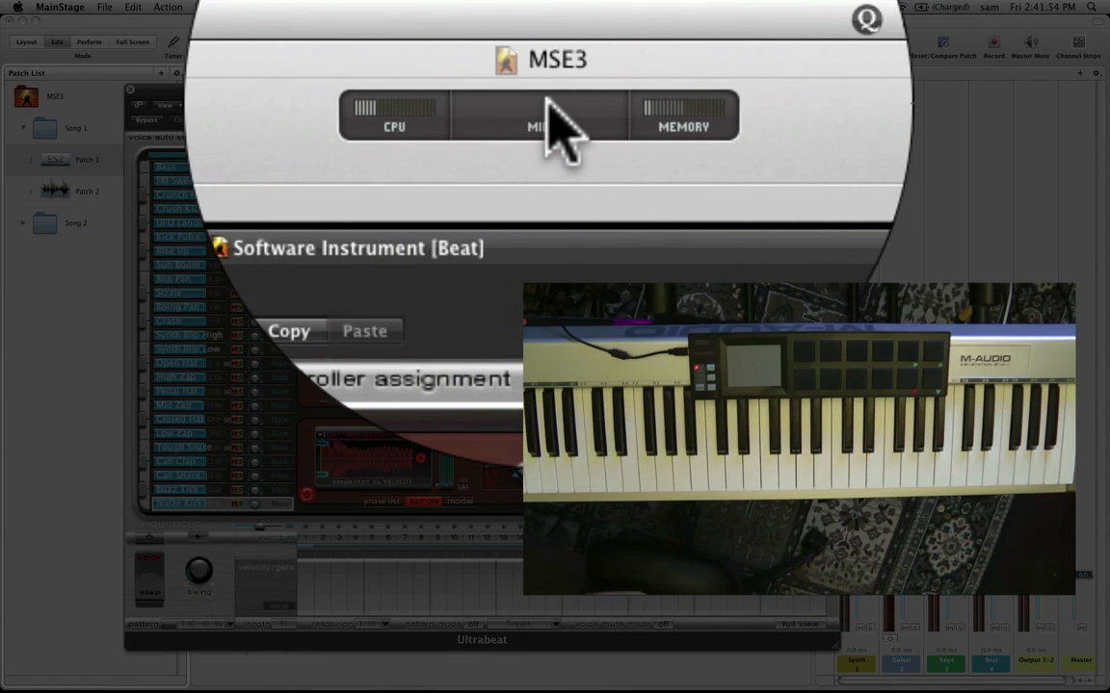
pyautogui.moveTo(551, 100)
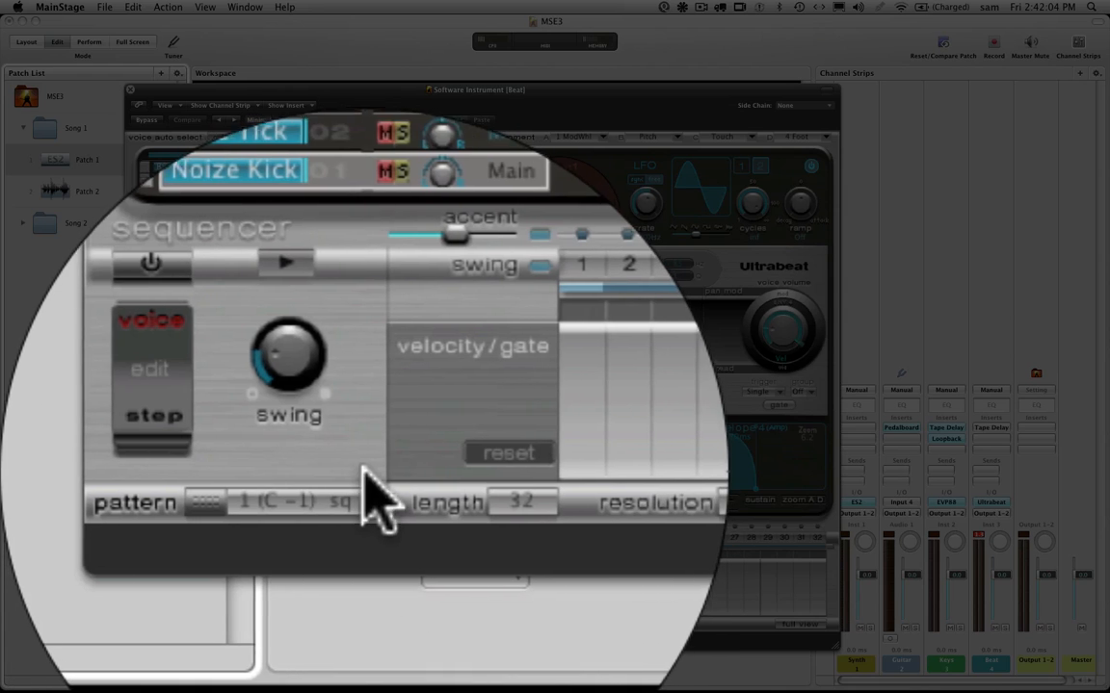
# Select pattern 13 (C 0) in the Ultrabeat sequencer and turn on full view
pyautogui.click(363, 495)
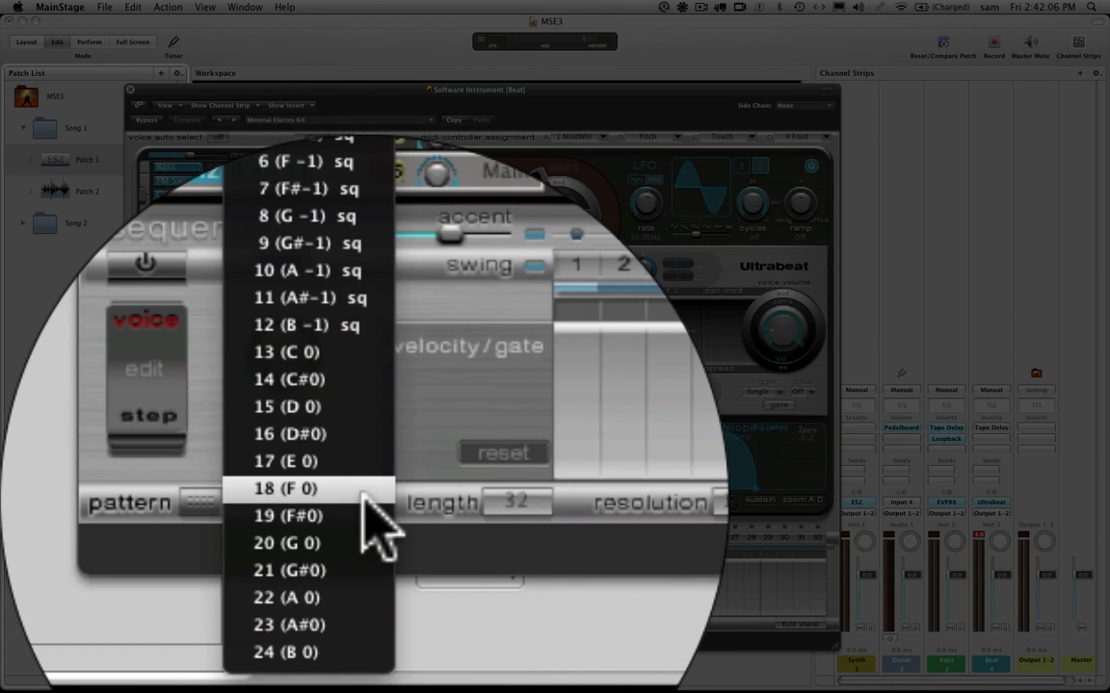
pyautogui.click(364, 361)
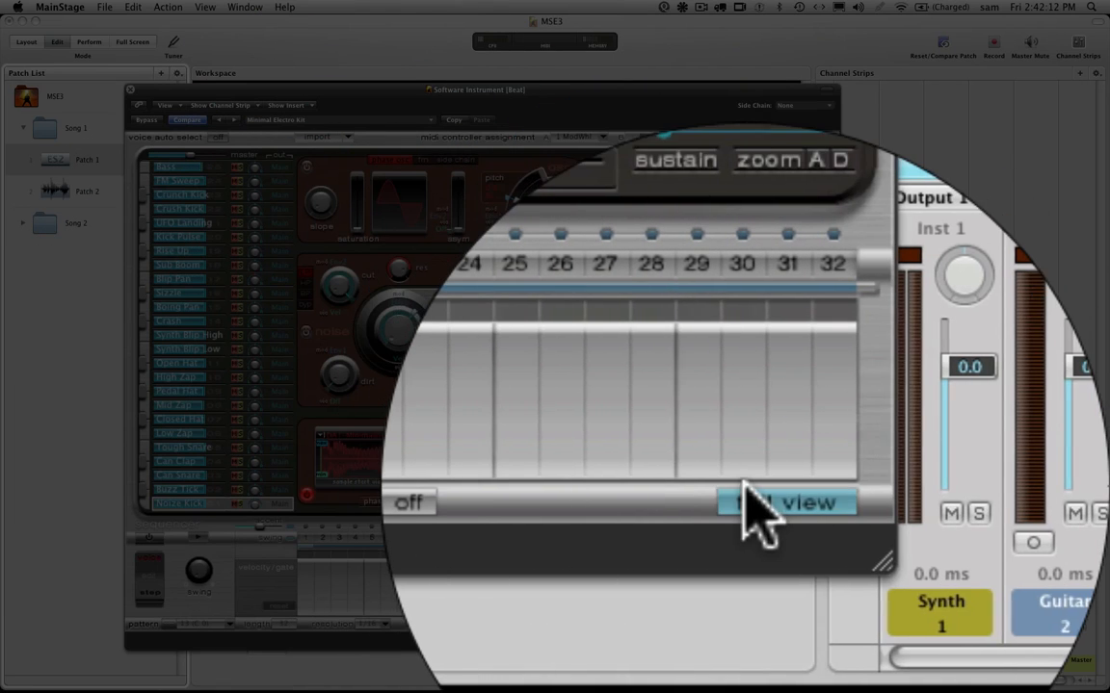
pyautogui.click(751, 530)
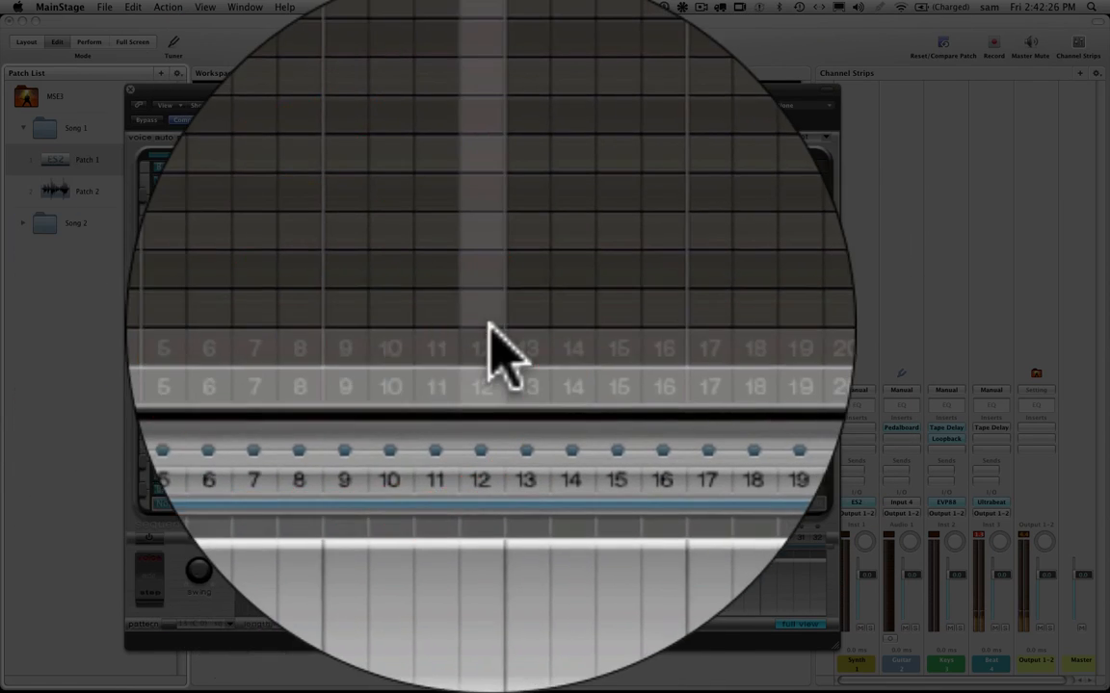
# Program Can Snare on step 17 and Noize Kick on steps 1, 11 and 27, and switch the sequencer on
pyautogui.click(563, 332)
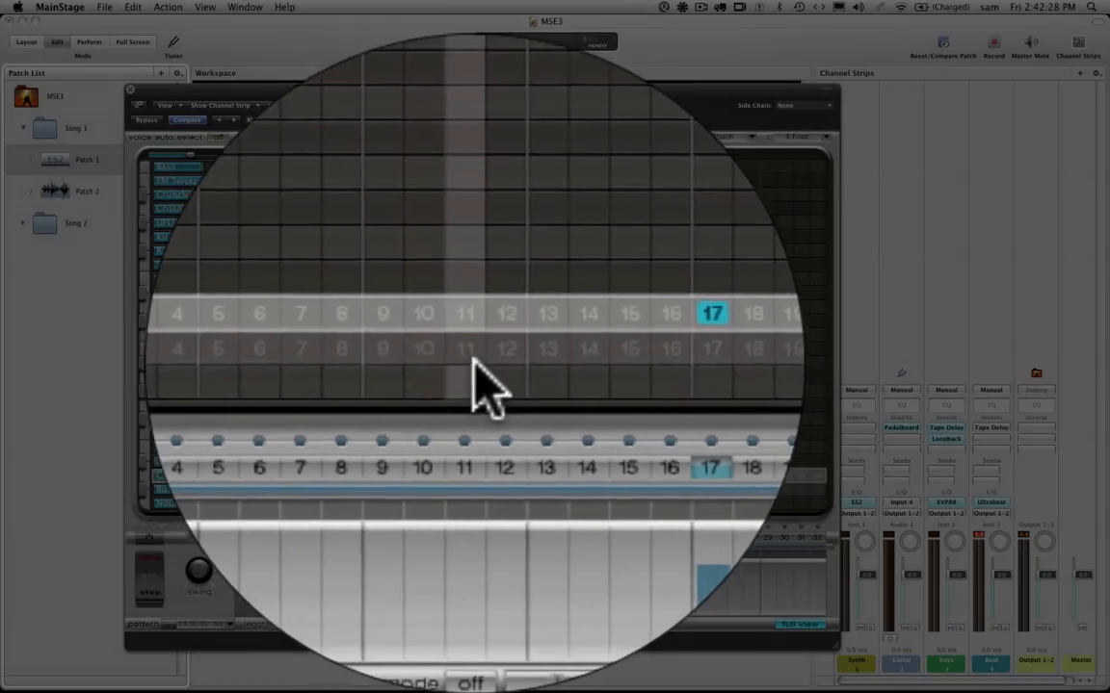
pyautogui.click(470, 507)
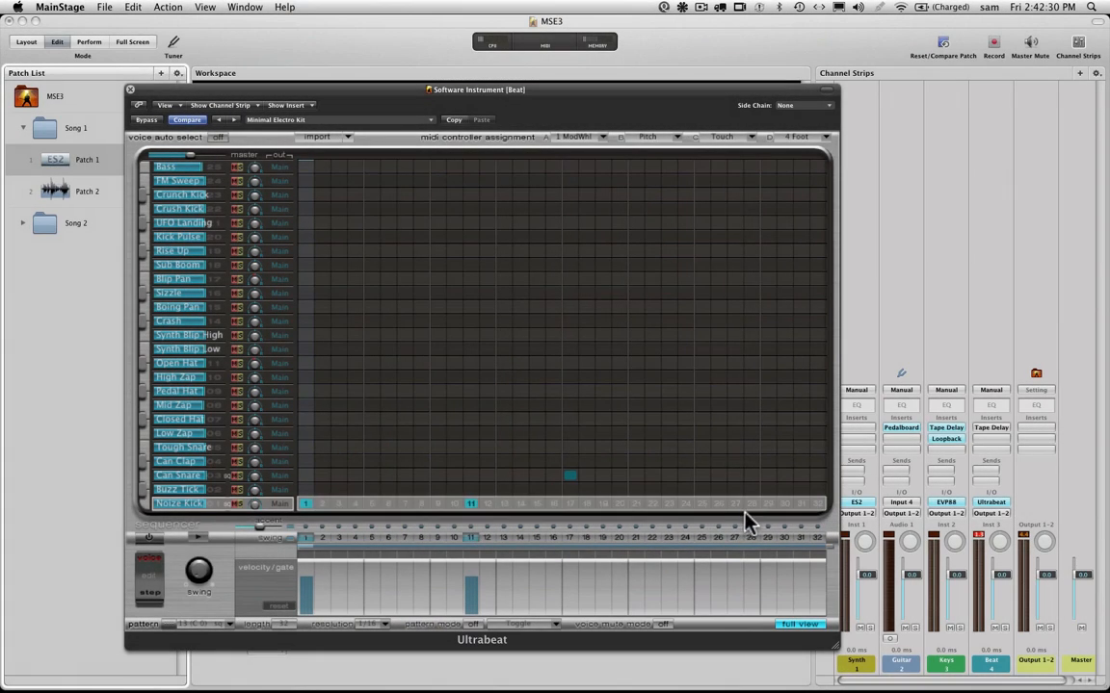
pyautogui.click(735, 504)
pyautogui.click(149, 536)
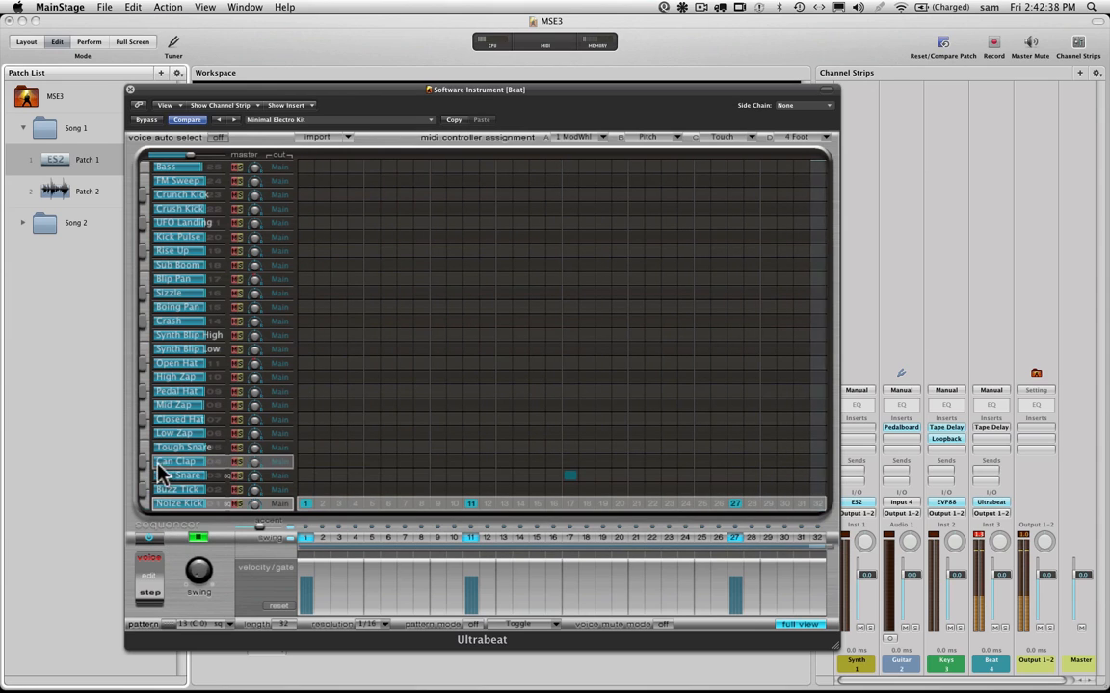
# Add a Can Snare hit on step 9 and remove the Noize Kick hit from step 11
pyautogui.click(438, 479)
pyautogui.click(470, 503)
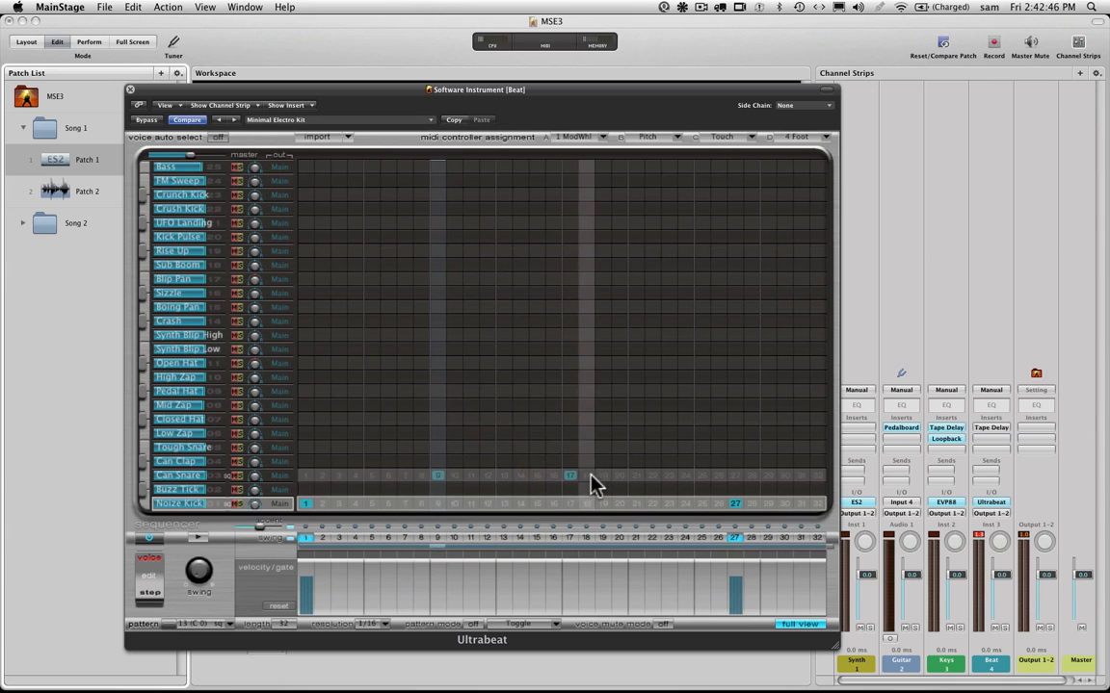
# Add a Noize Kick hit on step 17 and a Can Snare hit on step 25, and remove the Noize Kick hit from step 27
pyautogui.click(568, 503)
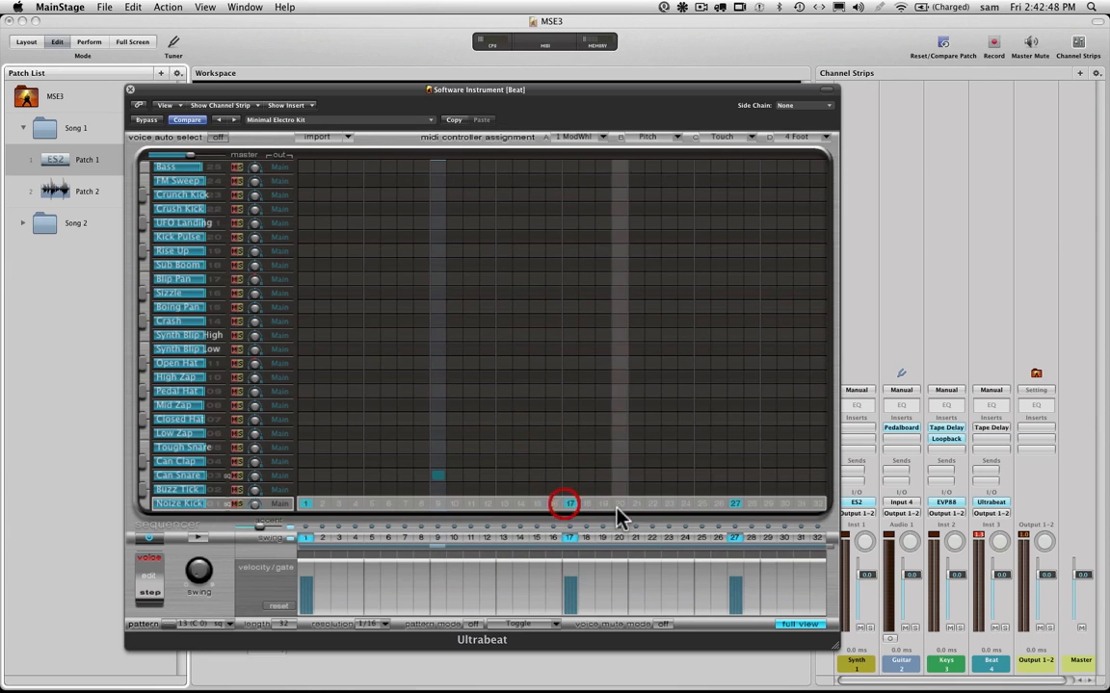
pyautogui.click(701, 476)
pyautogui.click(733, 505)
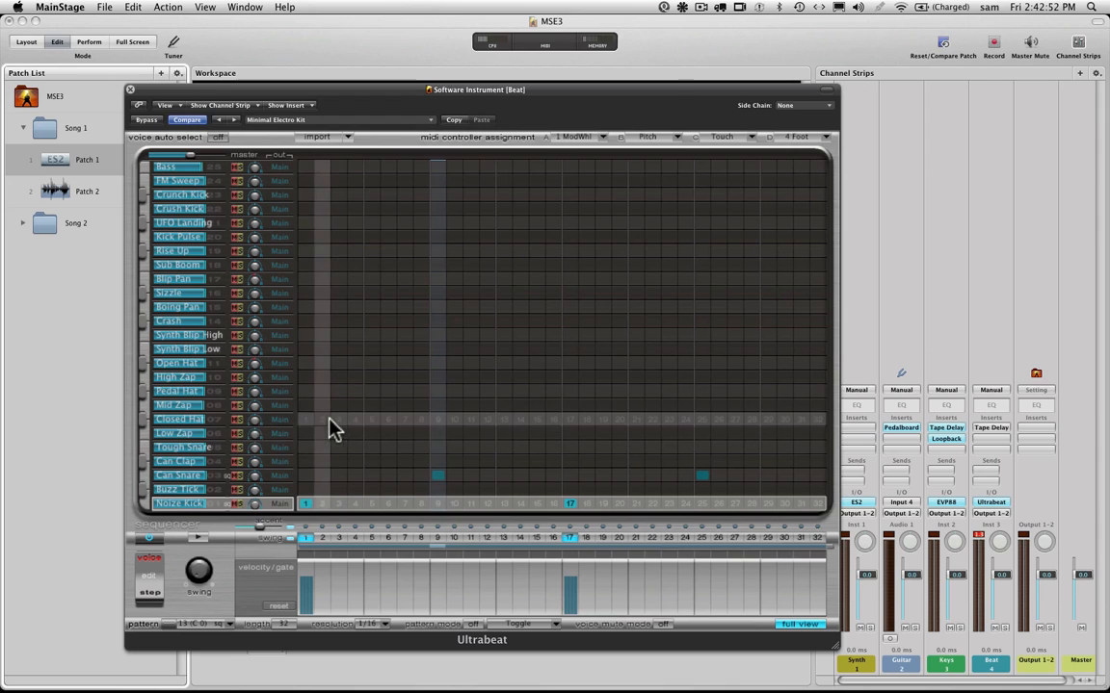
# Program Closed Hat hits on steps 5, 13, 21 and 29
pyautogui.click(371, 420)
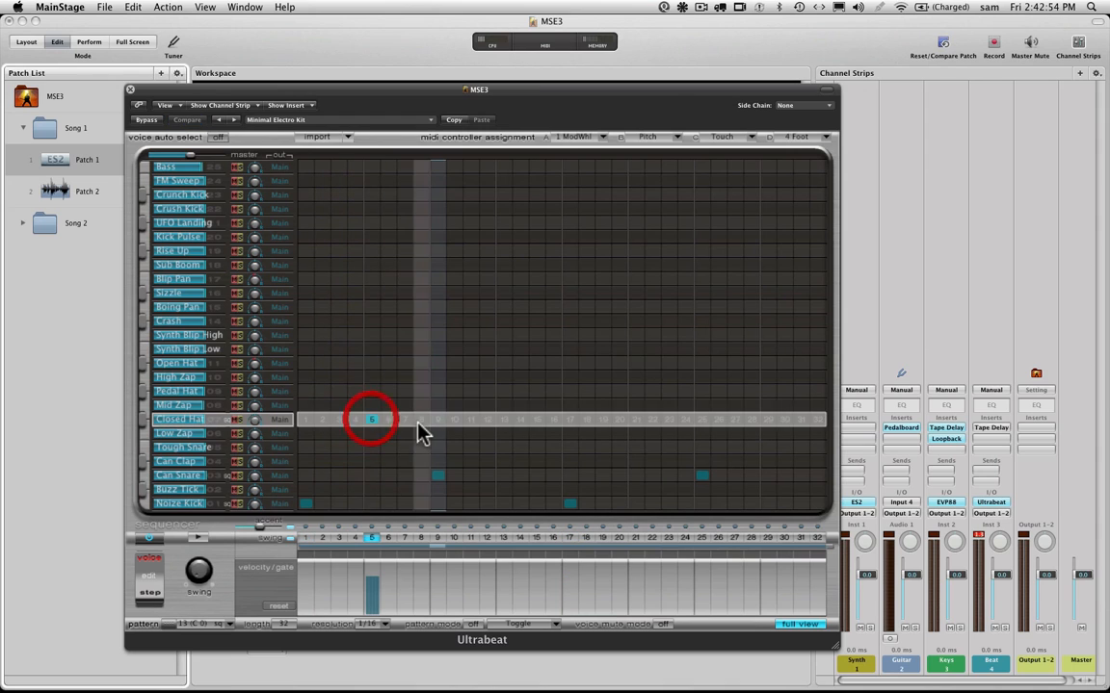
pyautogui.click(503, 420)
pyautogui.click(636, 420)
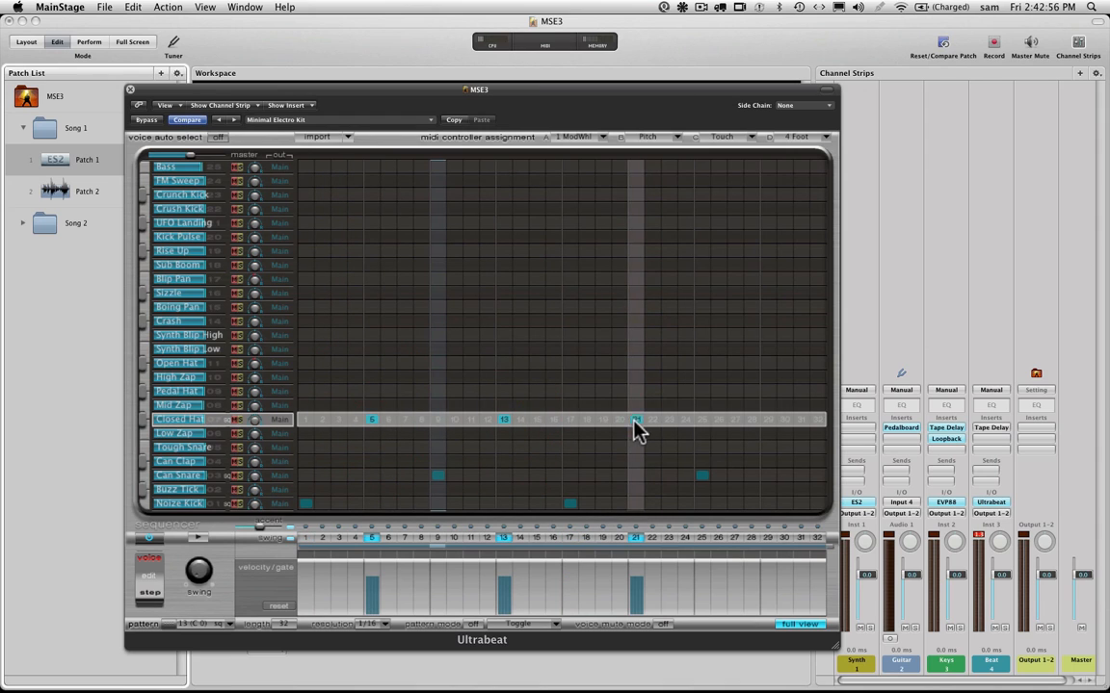
pyautogui.click(768, 420)
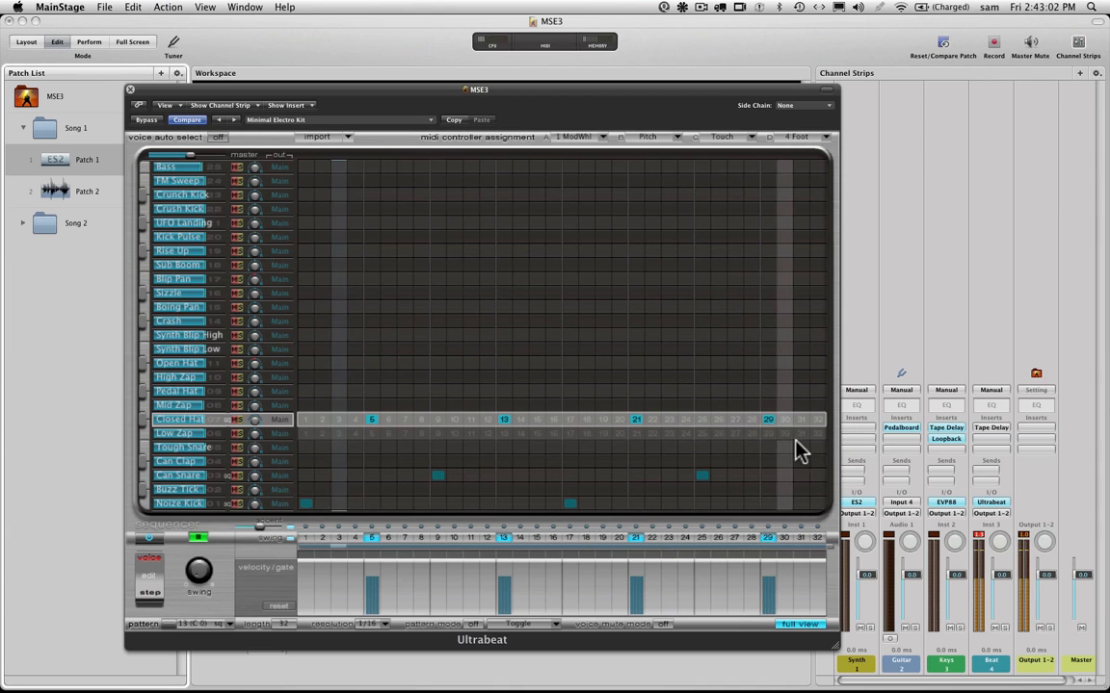
# Add Open Hat hits on steps 15, 16 and 31
pyautogui.click(800, 365)
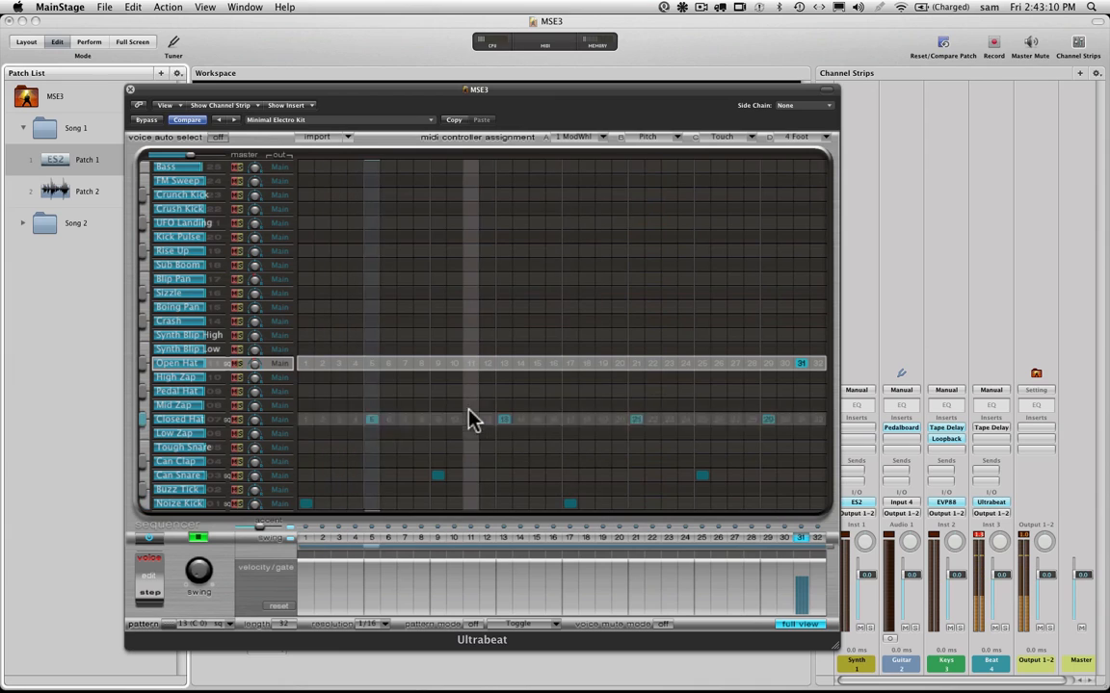
pyautogui.click(538, 366)
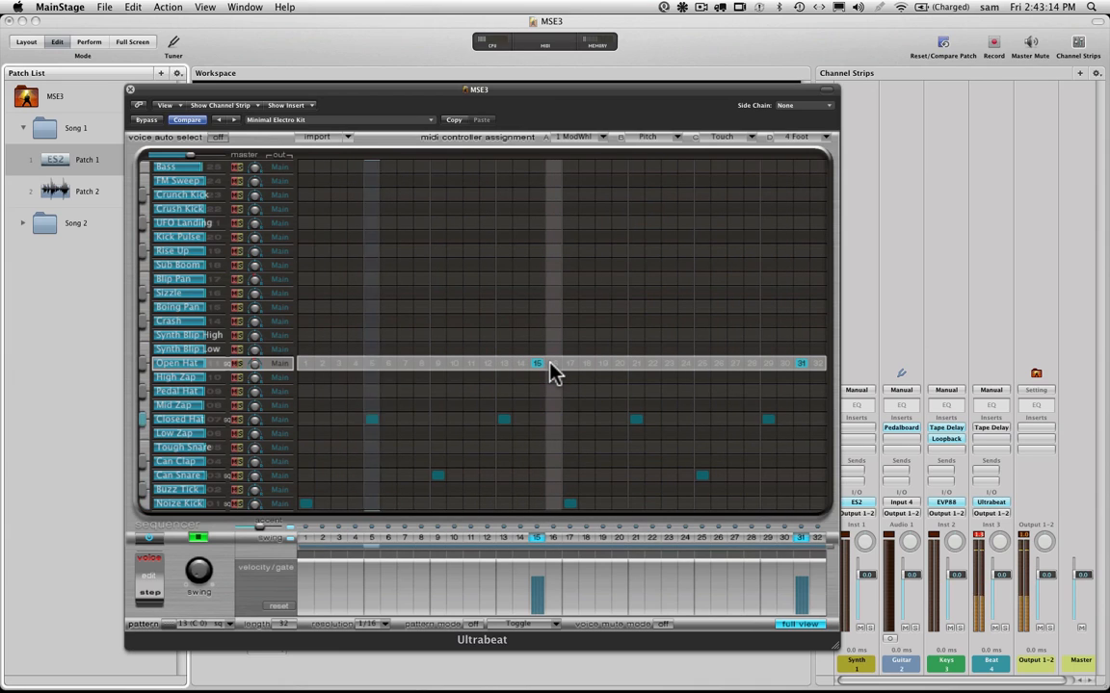
pyautogui.click(552, 366)
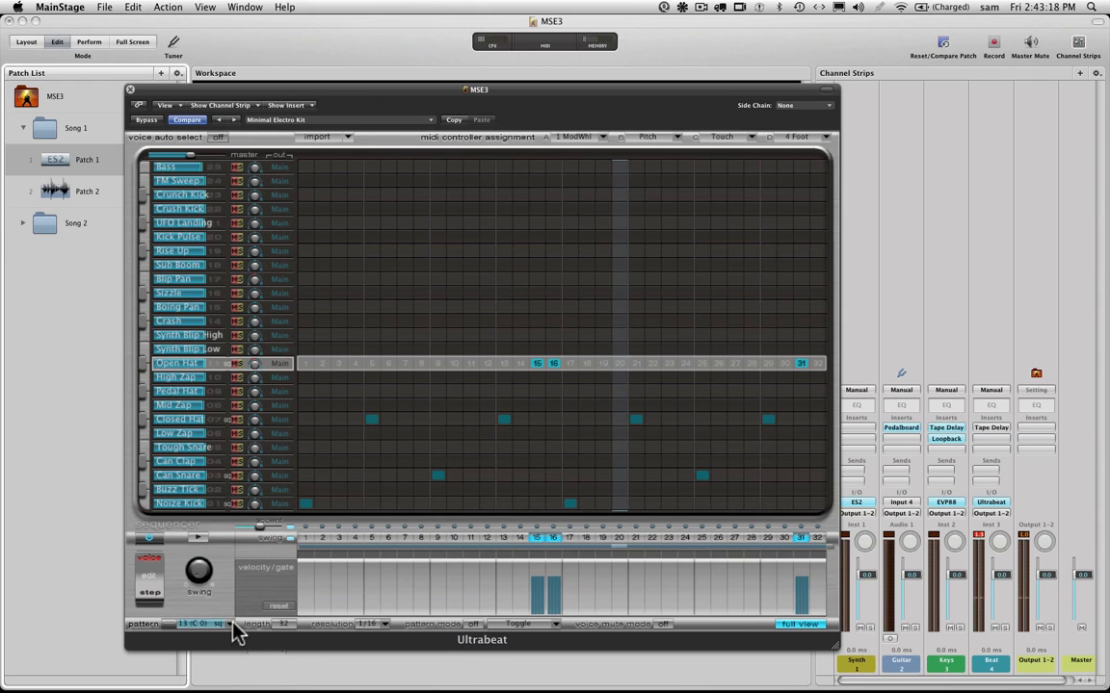
# Turn on pattern mode for the sequencer and keep its playback mode on Toggle
pyautogui.click(475, 624)
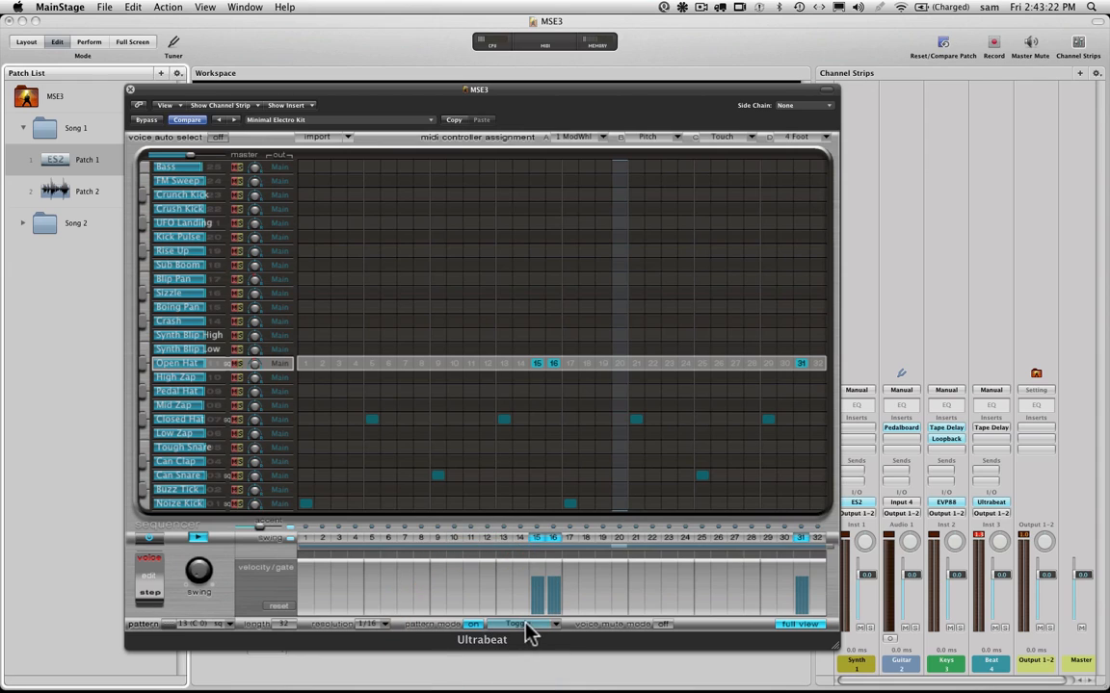
pyautogui.click(527, 624)
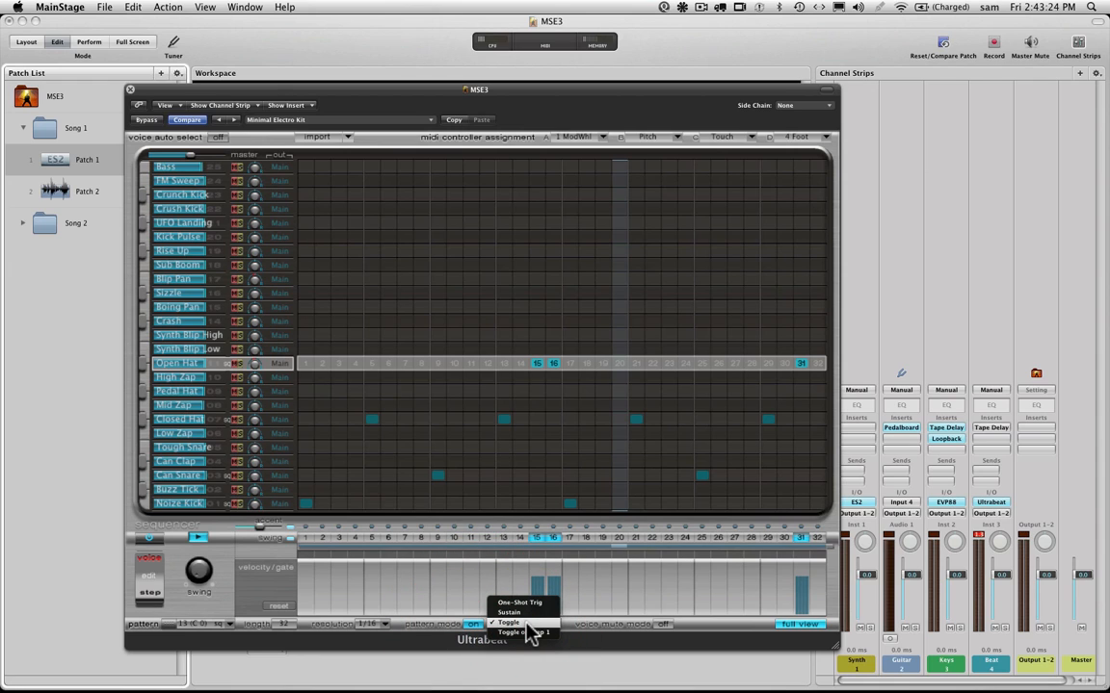
pyautogui.click(955, 306)
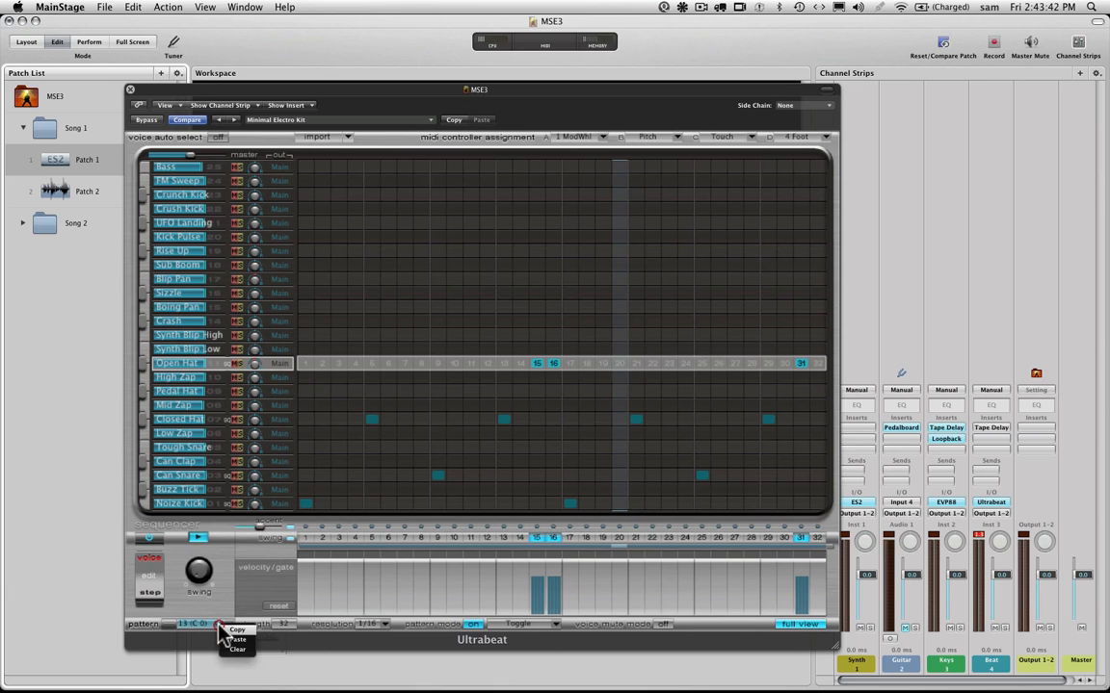
# Copy pattern 13 (C 0) and paste it into pattern 14 (C#0)
pyautogui.click(226, 626)
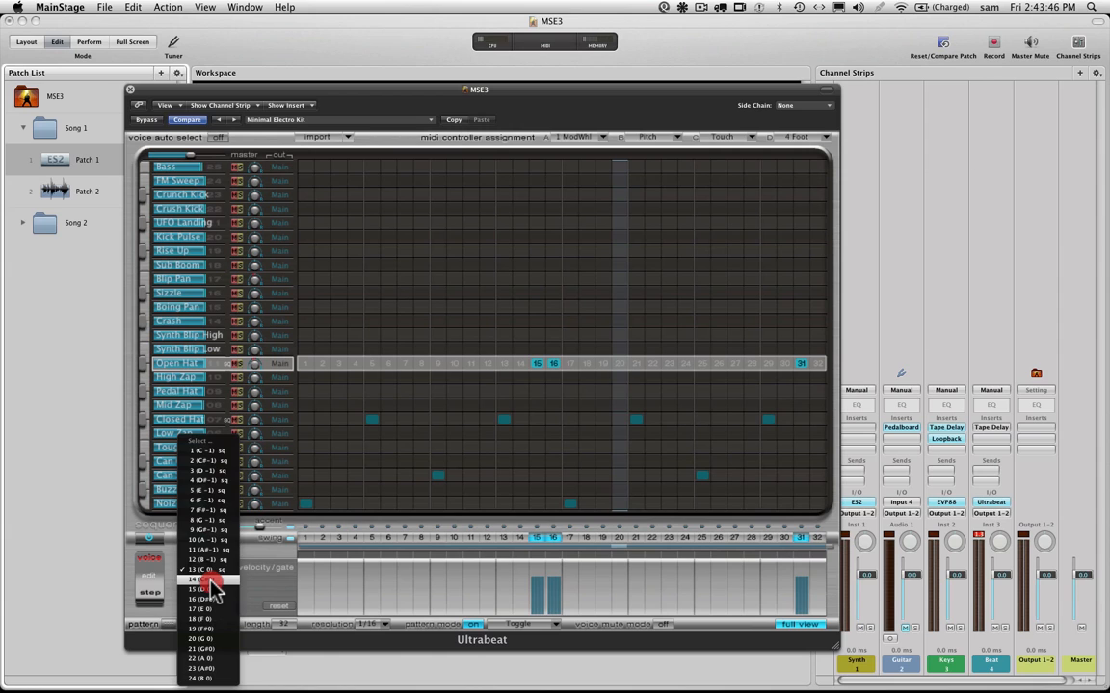
pyautogui.click(212, 581)
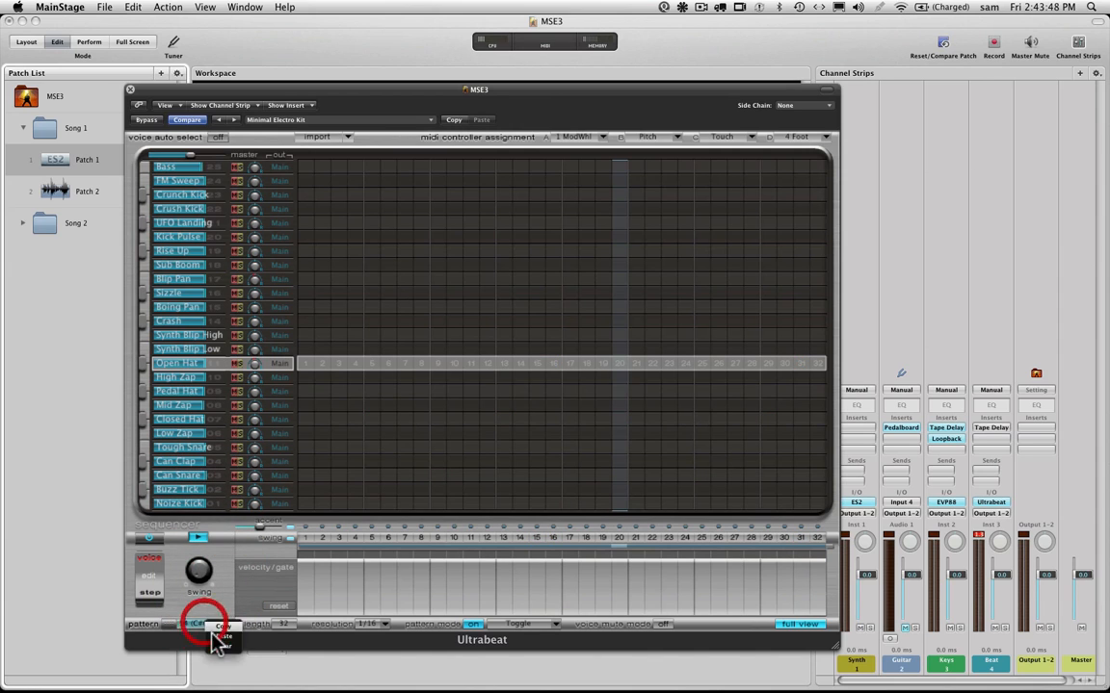
pyautogui.click(217, 639)
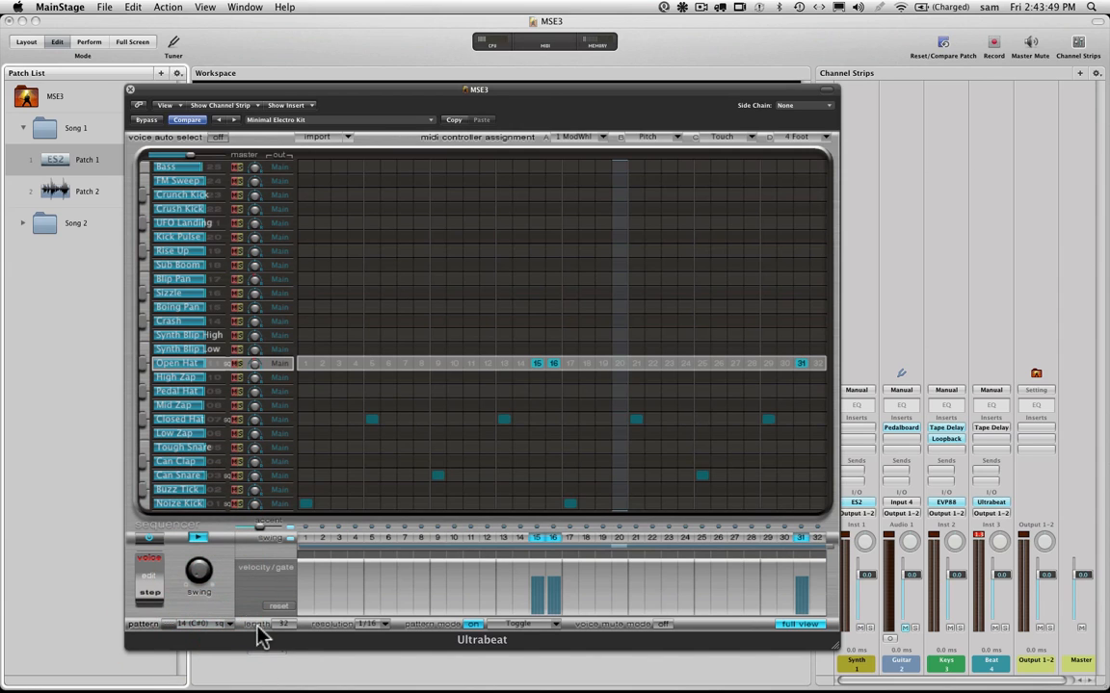
# In pattern 14, add Closed Hat on steps 7 and 15 and Noize Kick on step 23, and remove Open Hat from step 15
pyautogui.click(399, 422)
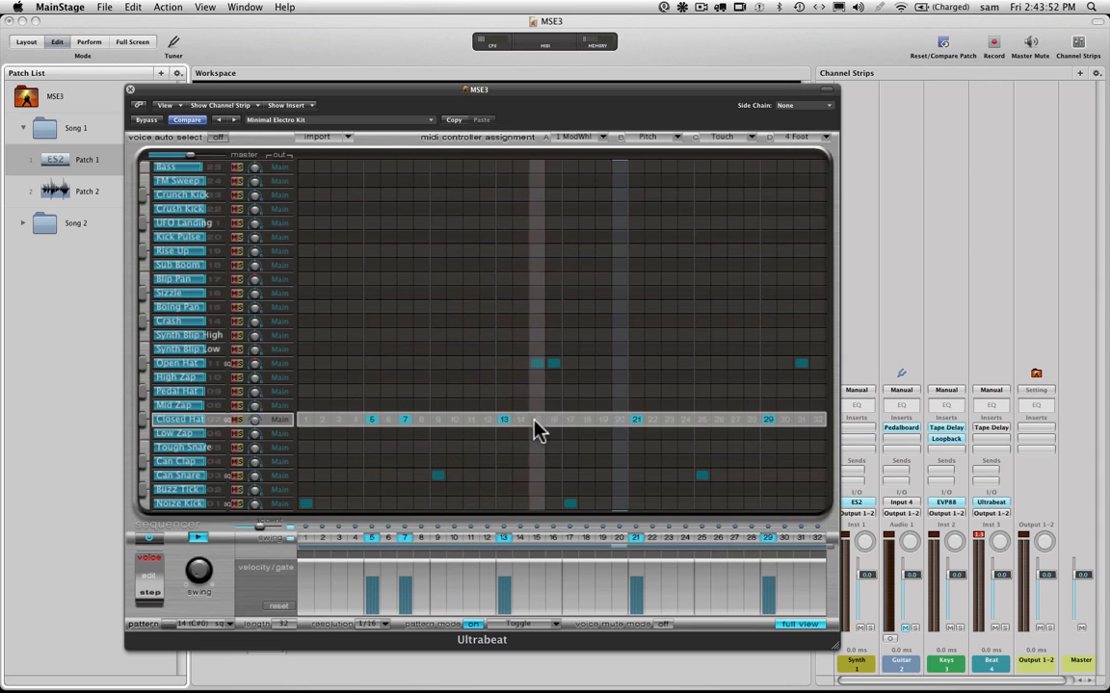
pyautogui.click(536, 421)
pyautogui.click(537, 364)
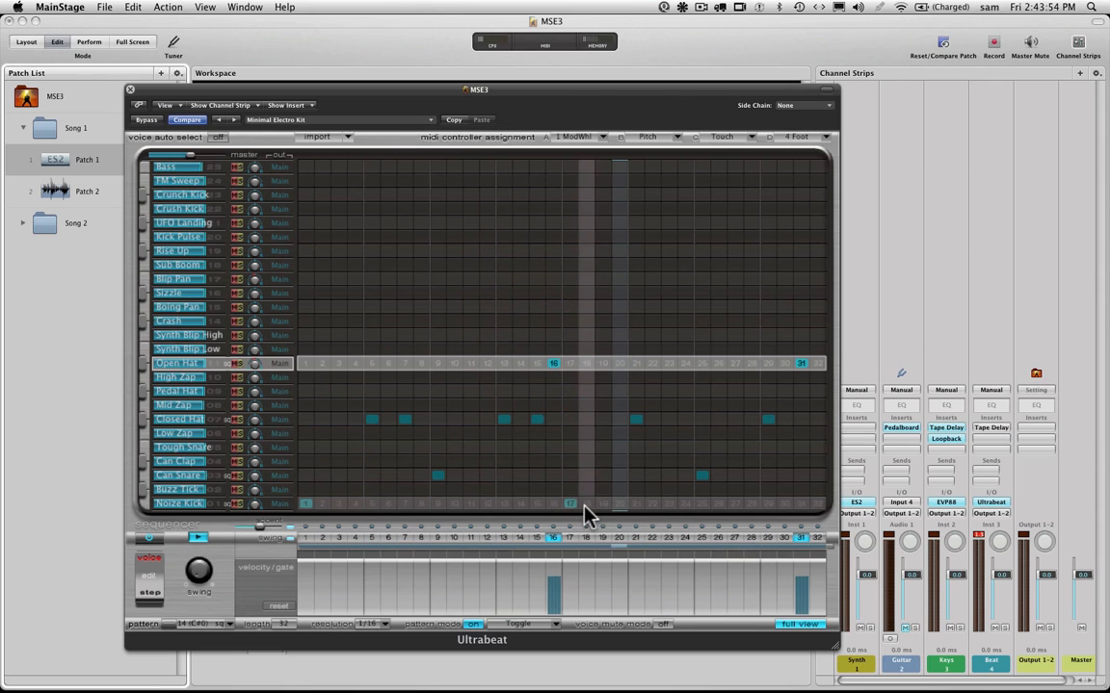
pyautogui.click(669, 505)
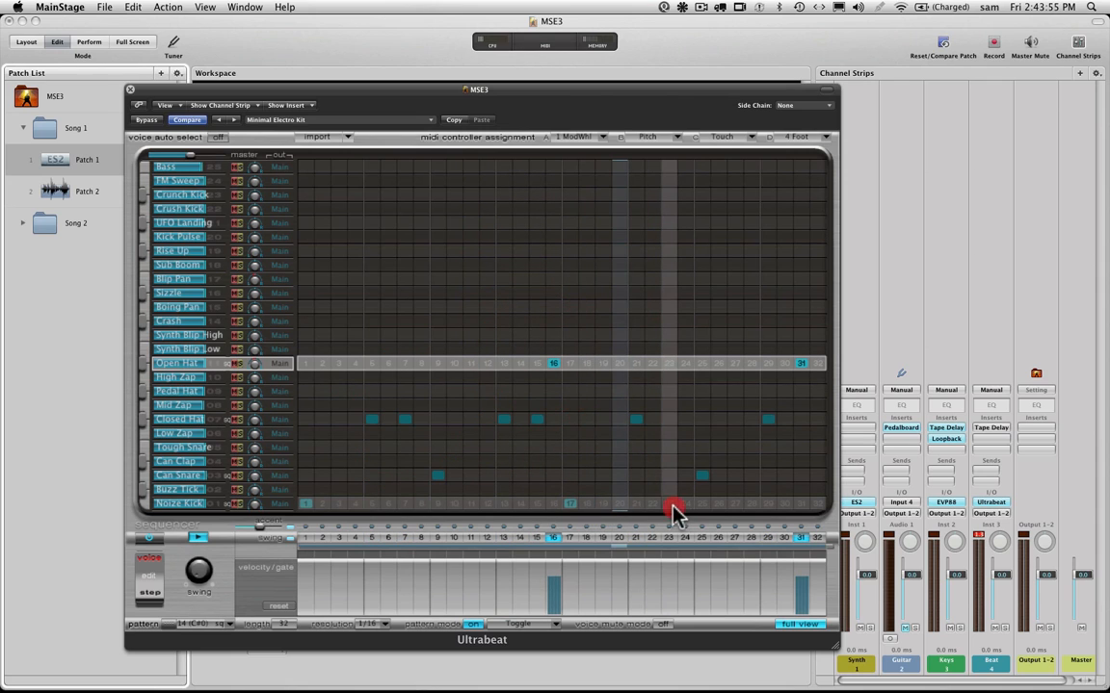
# Try a Tough Snare hit on step 28 and a High Zap hit on step 30, and play the pattern
pyautogui.click(751, 448)
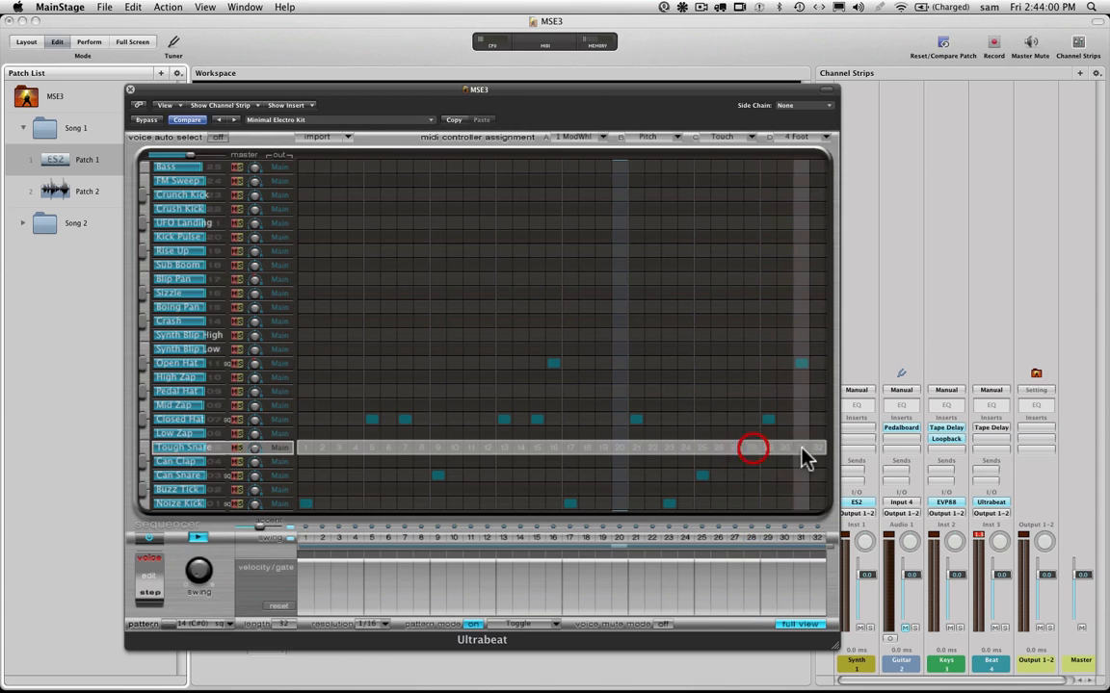
pyautogui.click(785, 378)
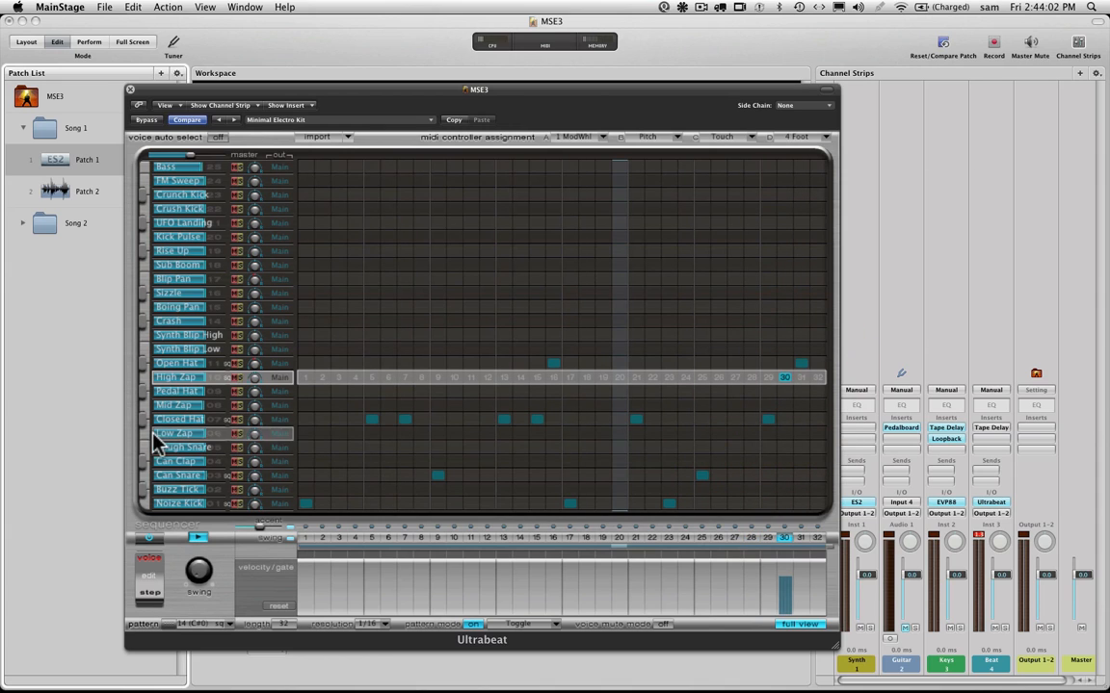
pyautogui.click(201, 539)
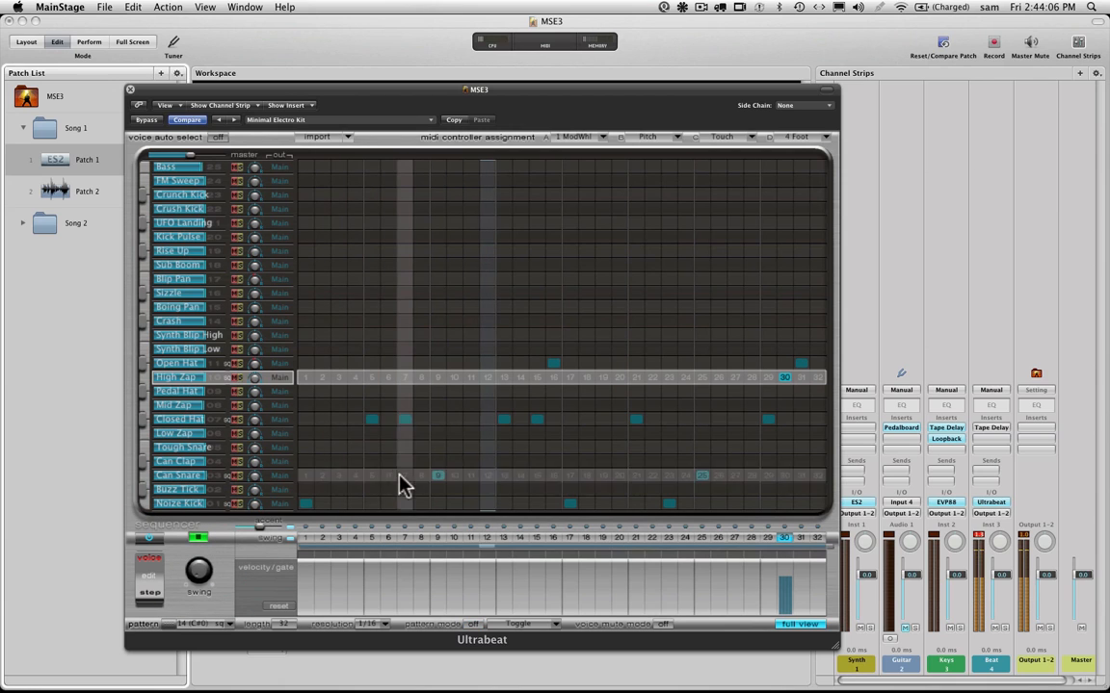
# Add Closed Hat on step 6 and Open Hat on step 32, and remove the High Zap hit from step 30
pyautogui.click(389, 420)
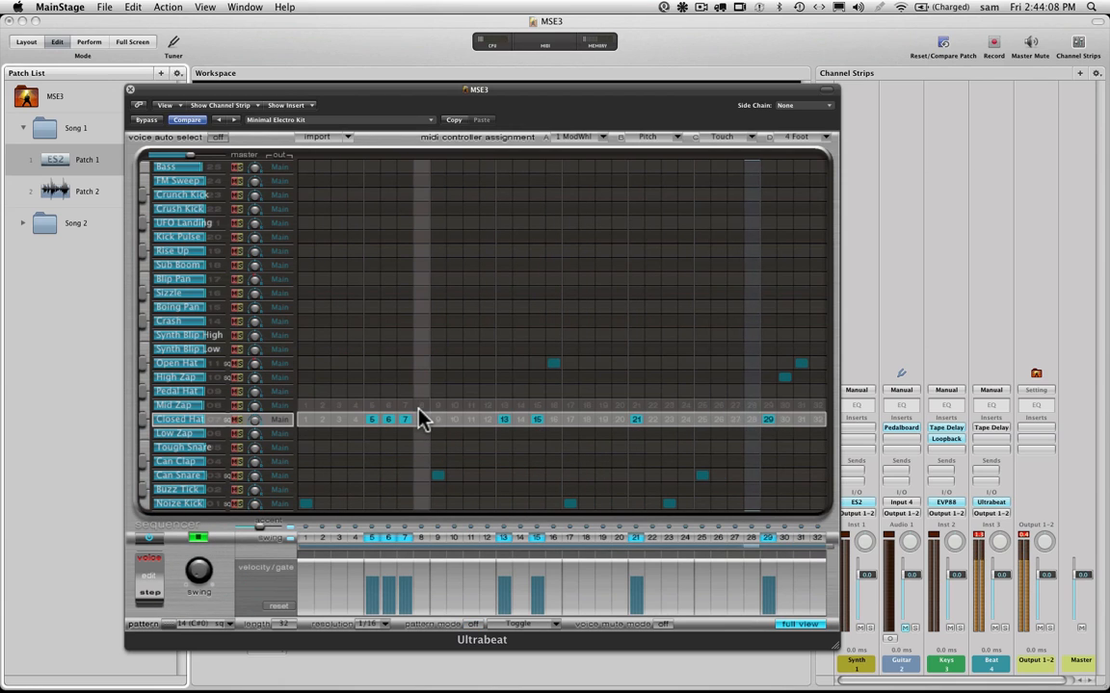
pyautogui.click(785, 377)
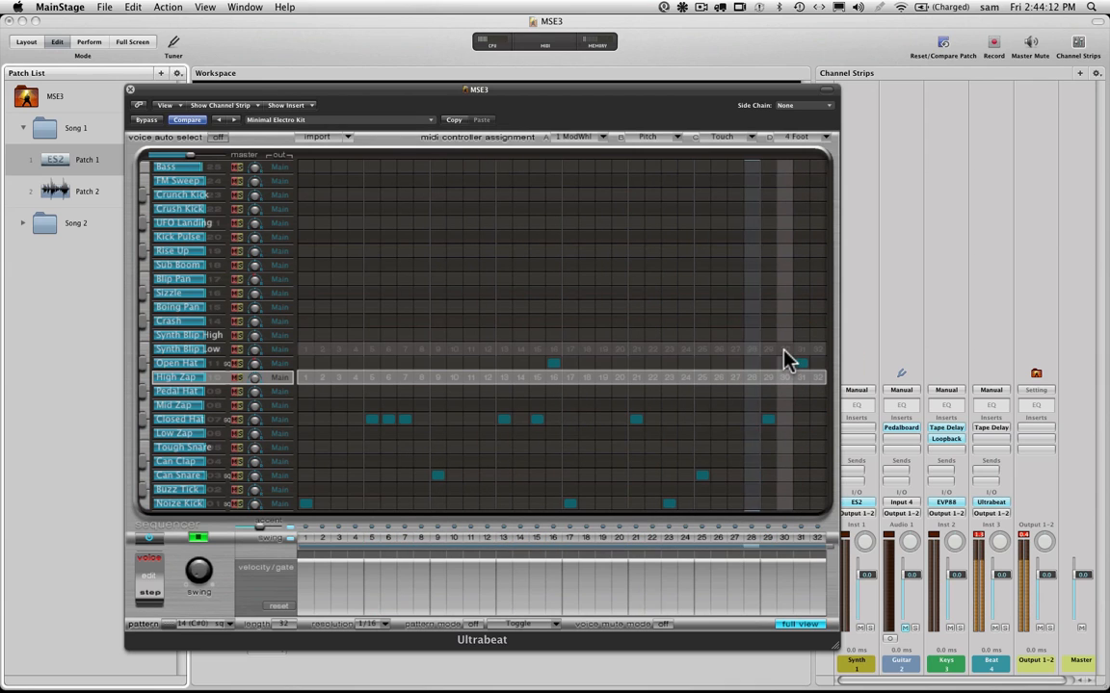
pyautogui.click(813, 365)
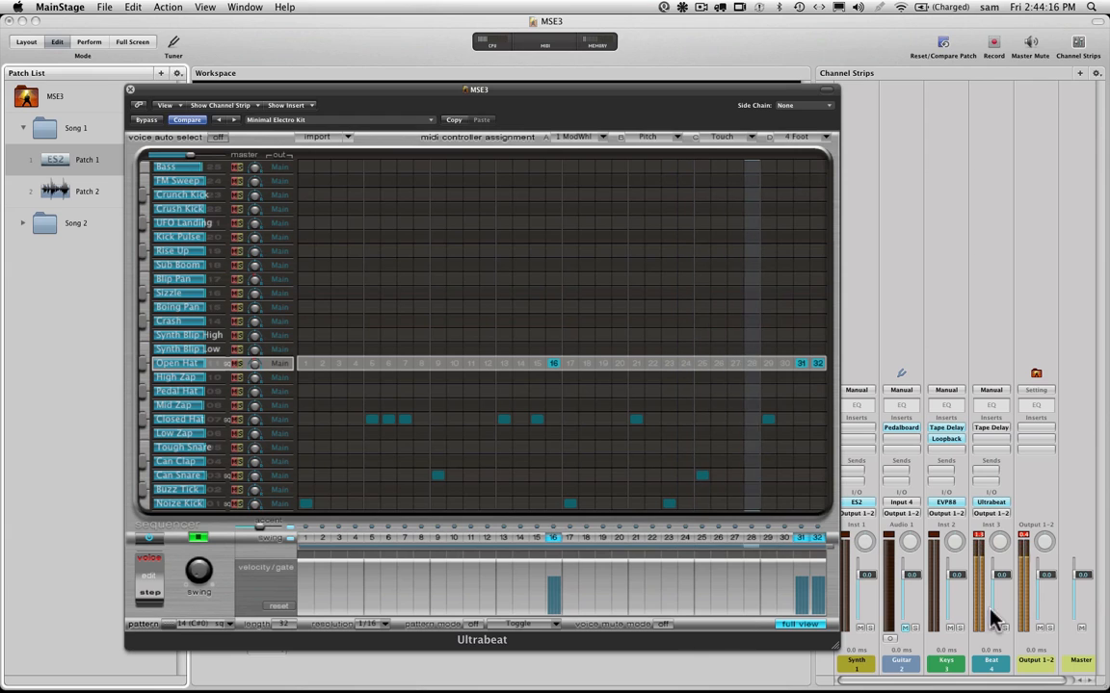
# Lower the Beat channel strip's volume to -6.0 and start playback of pattern 14
pyautogui.moveTo(1002, 578); pyautogui.dragTo(998, 614)
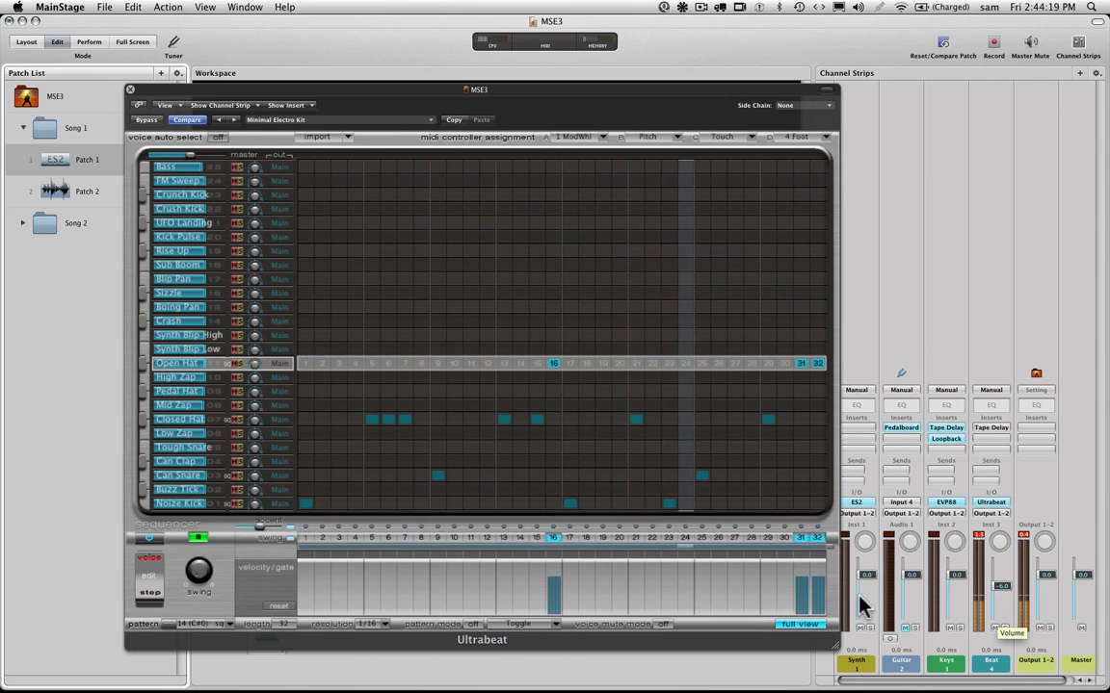
pyautogui.click(702, 476)
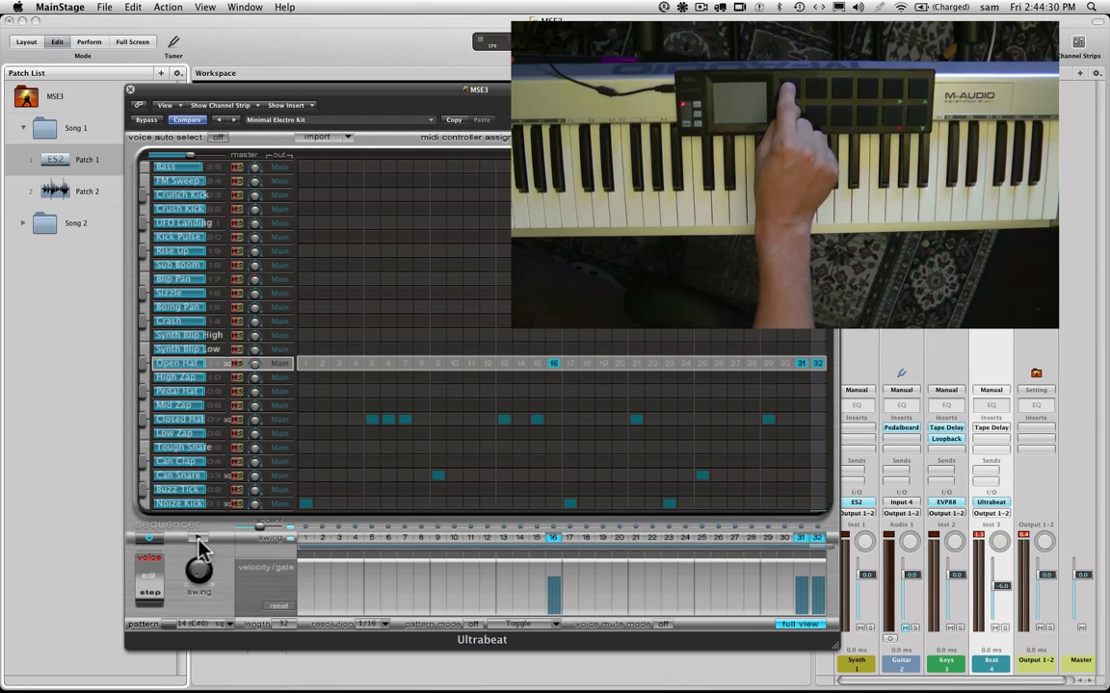
pyautogui.click(197, 538)
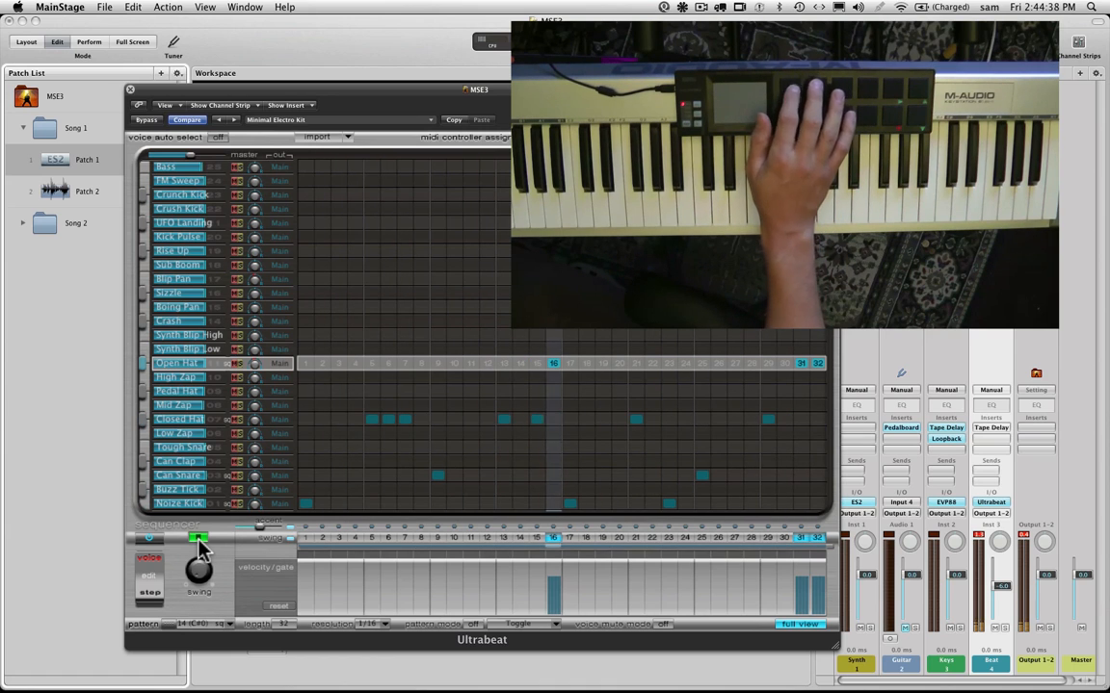
# Turn pattern mode on, copy pattern 14 (C#0) and paste it into pattern 15 (D 0)
pyautogui.click(473, 624)
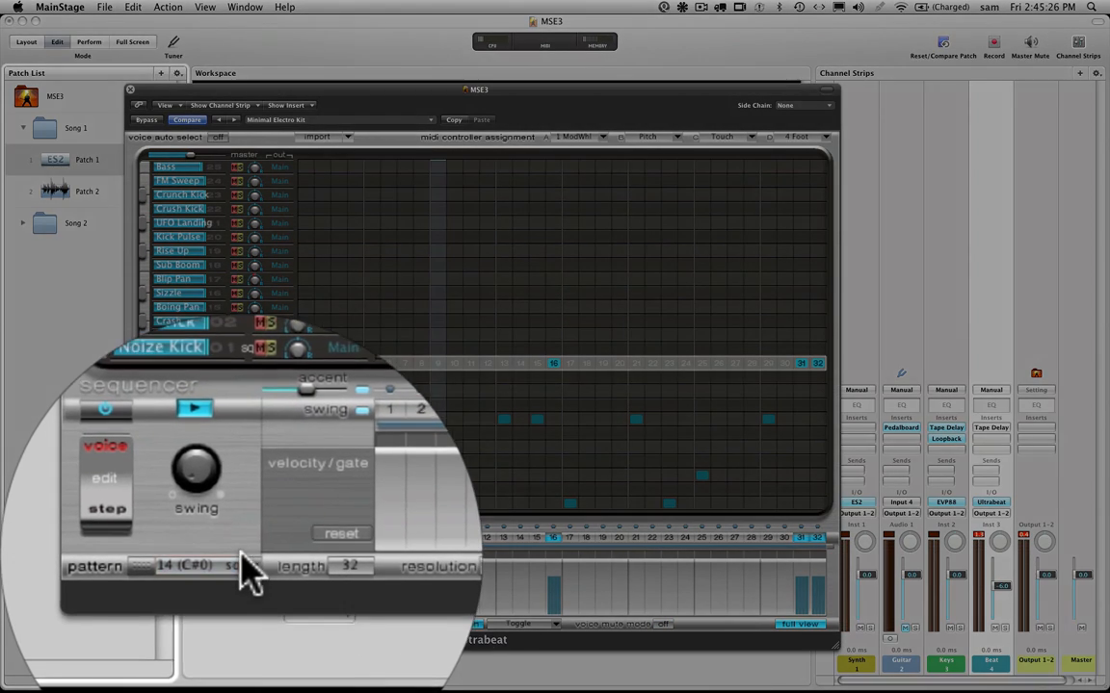
pyautogui.click(243, 619)
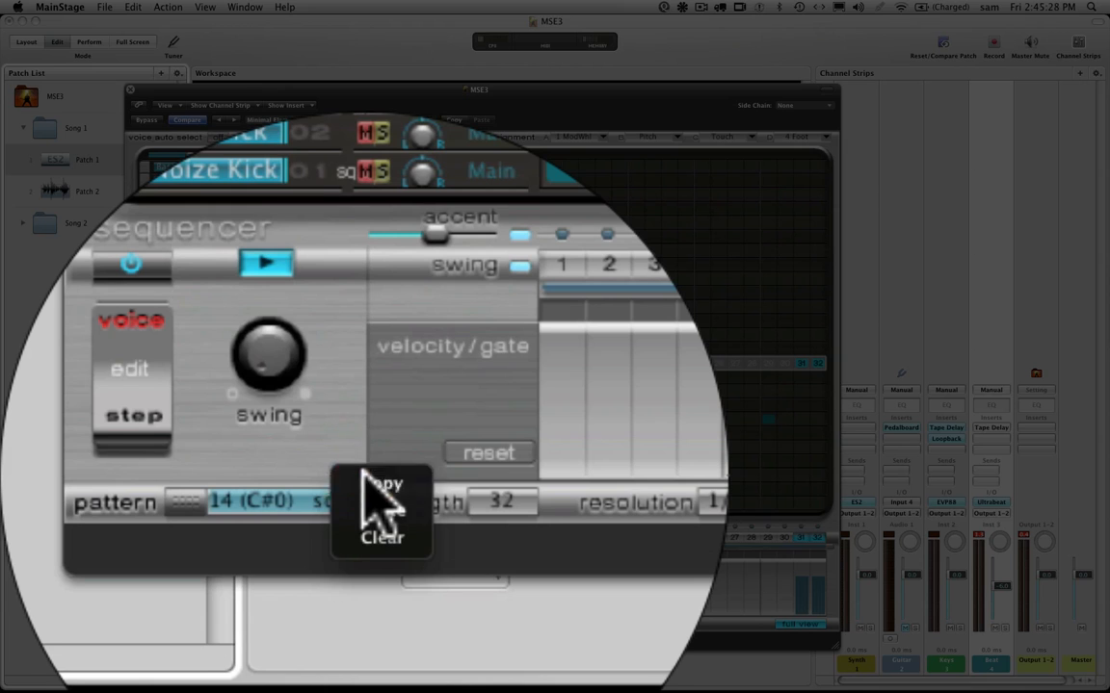
pyautogui.click(367, 499)
pyautogui.click(368, 499)
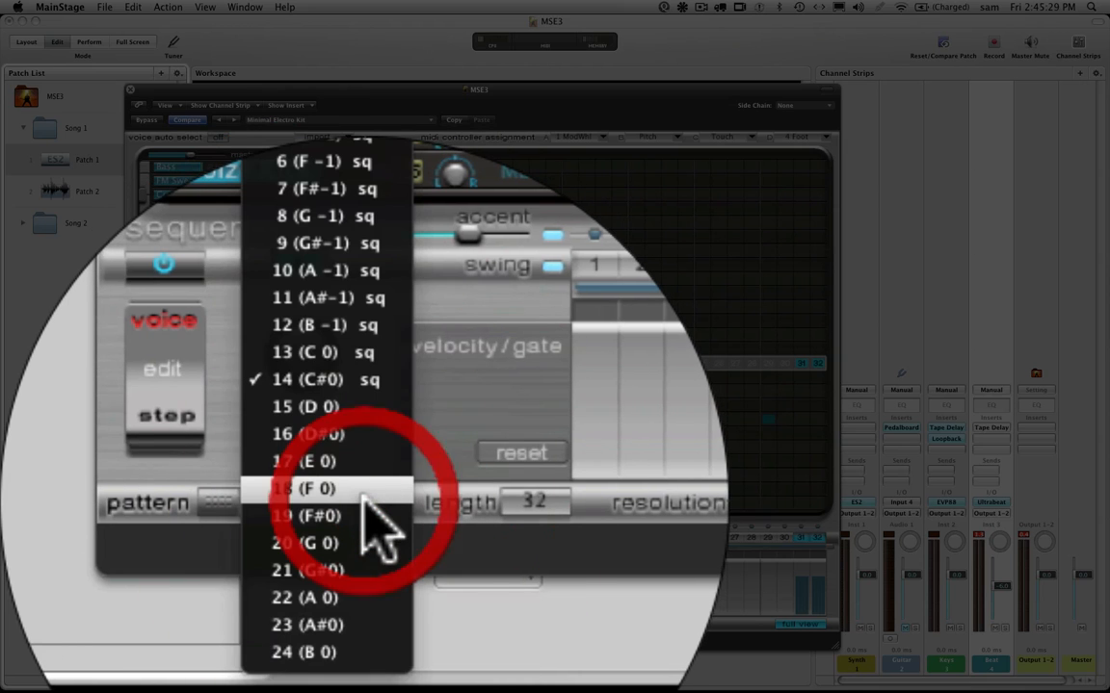
pyautogui.click(364, 409)
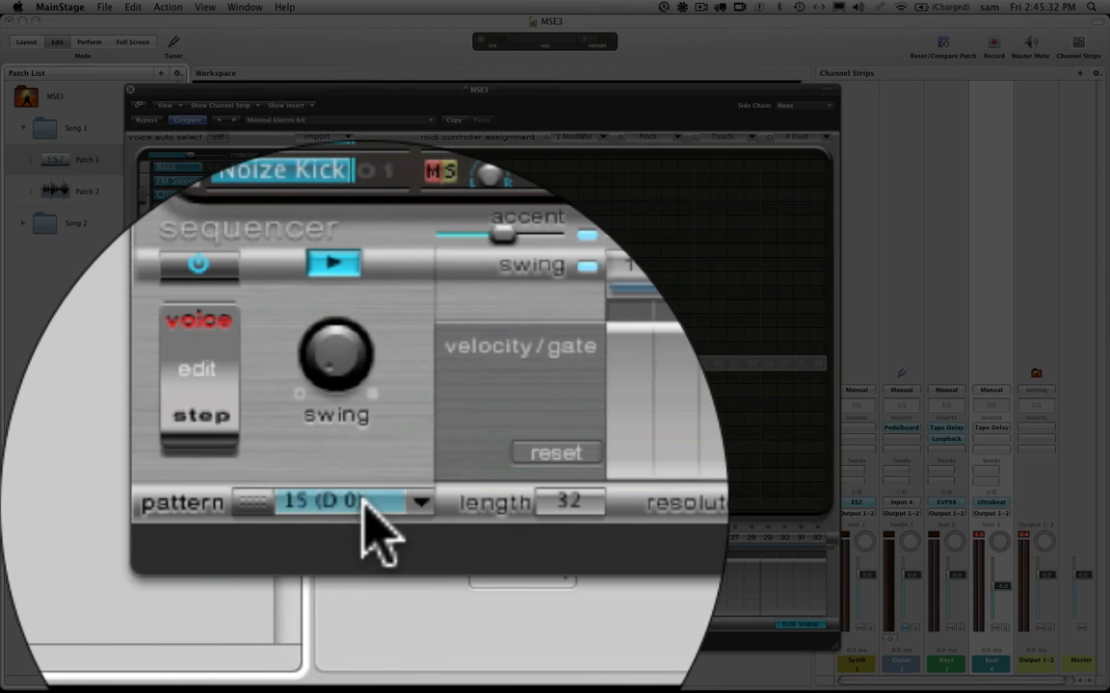
pyautogui.click(364, 535)
pyautogui.click(364, 545)
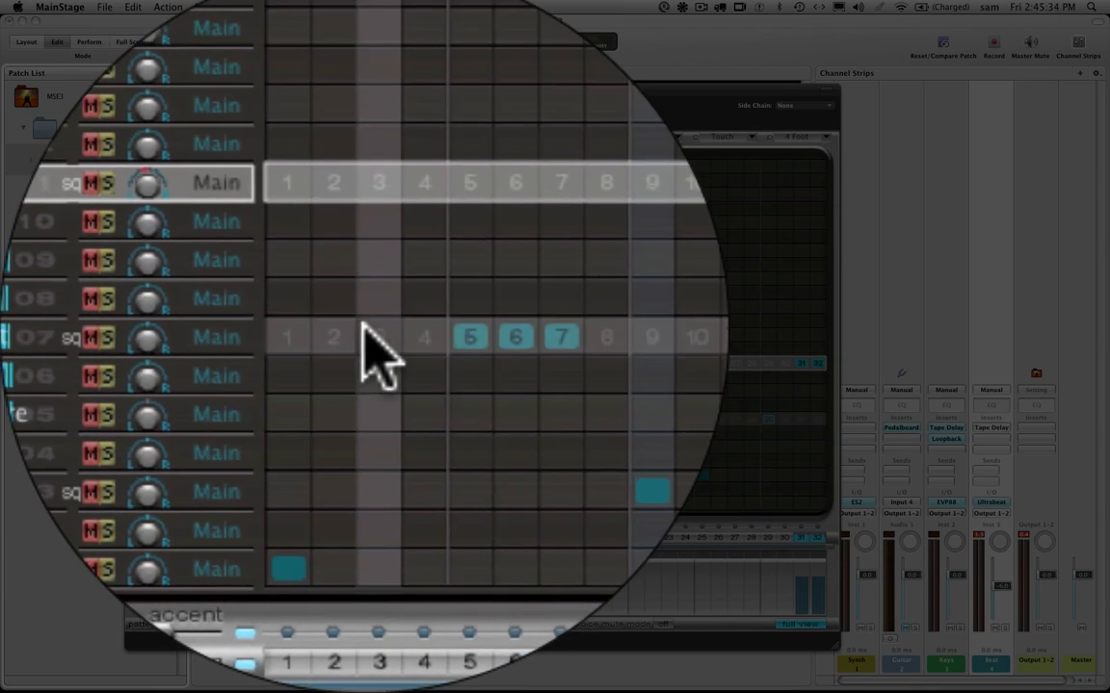
# In pattern 15, add Closed Hat hits on steps 3 and 11, a Noize Kick hit on step 4, and Synth Blip High hits
pyautogui.click(371, 337)
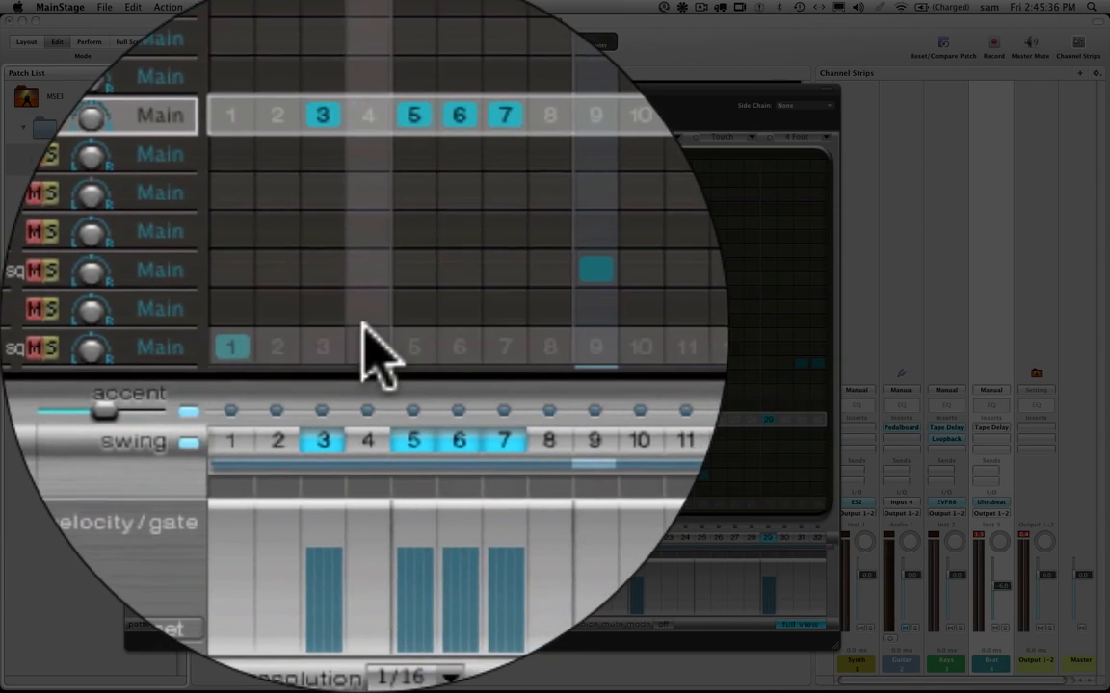
pyautogui.click(421, 568)
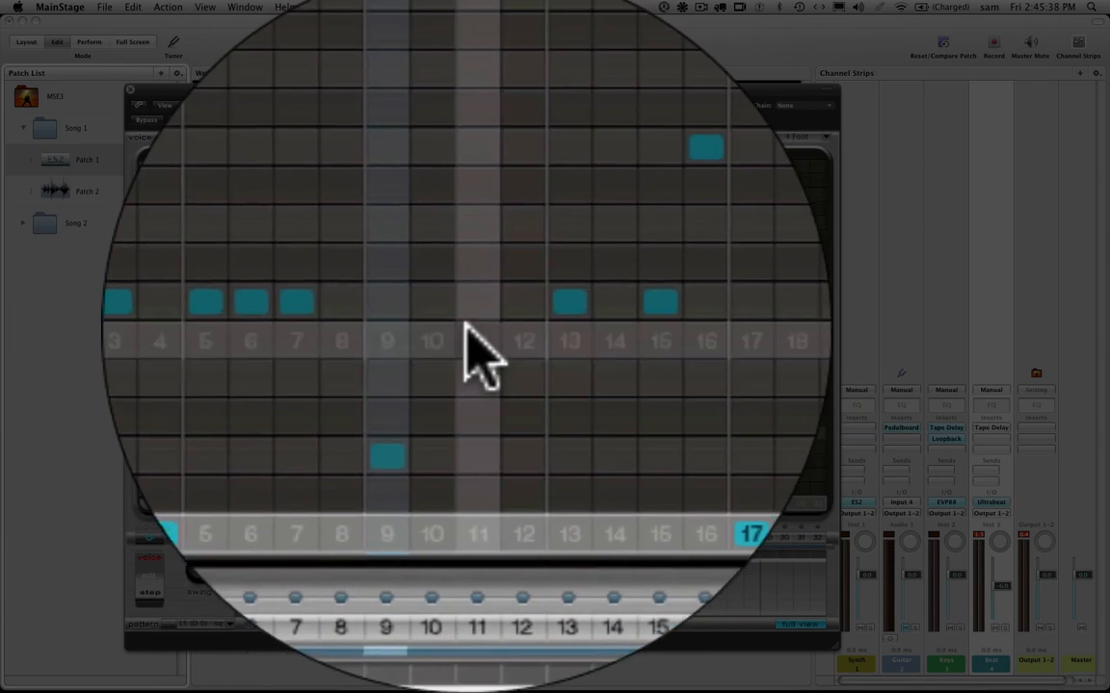
pyautogui.click(470, 320)
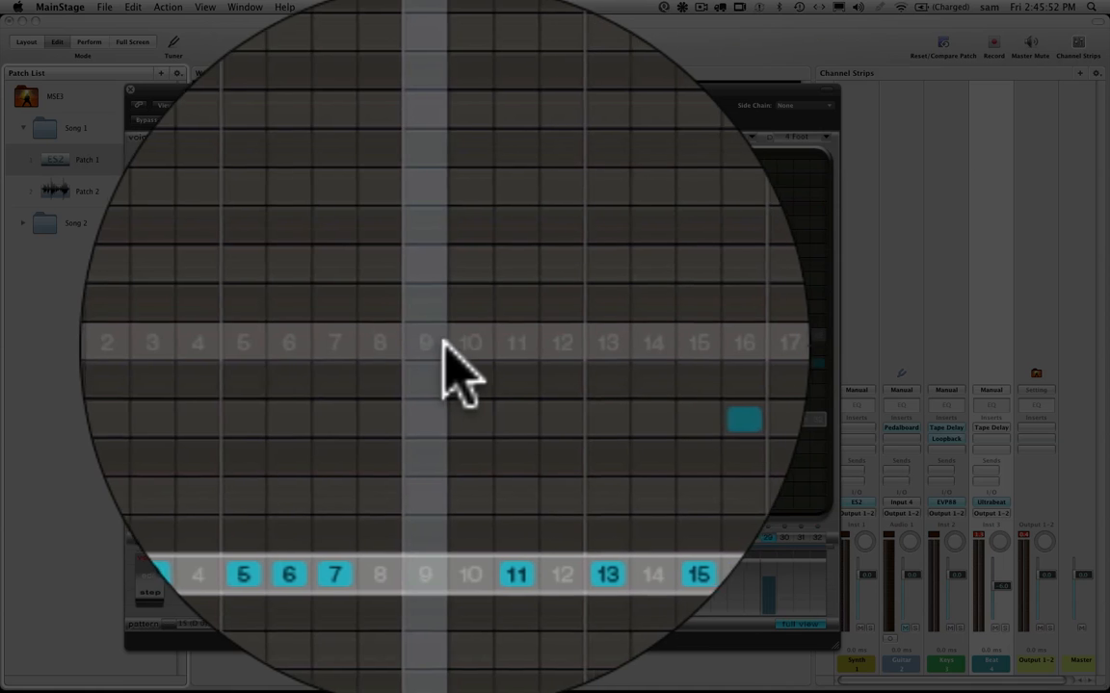
pyautogui.click(472, 345)
pyautogui.moveTo(478, 344); pyautogui.dragTo(517, 347)
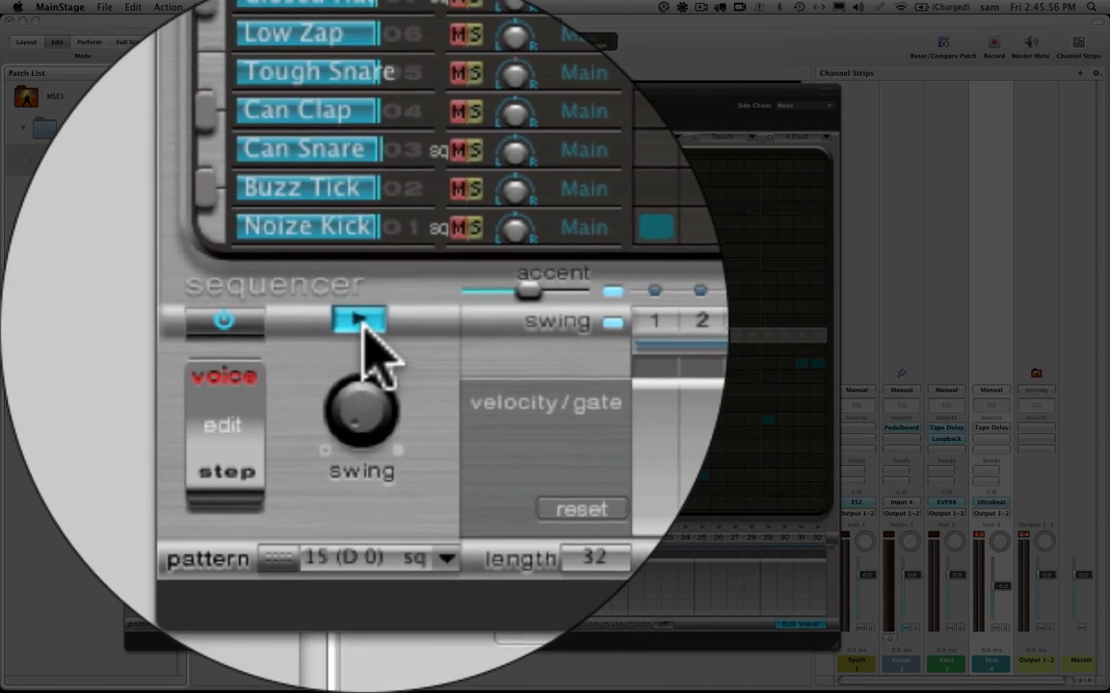
# Play pattern 15 and add Synth Blip High hits on steps 27, 28 and 31 and a Can Snare hit on step 21
pyautogui.click(197, 537)
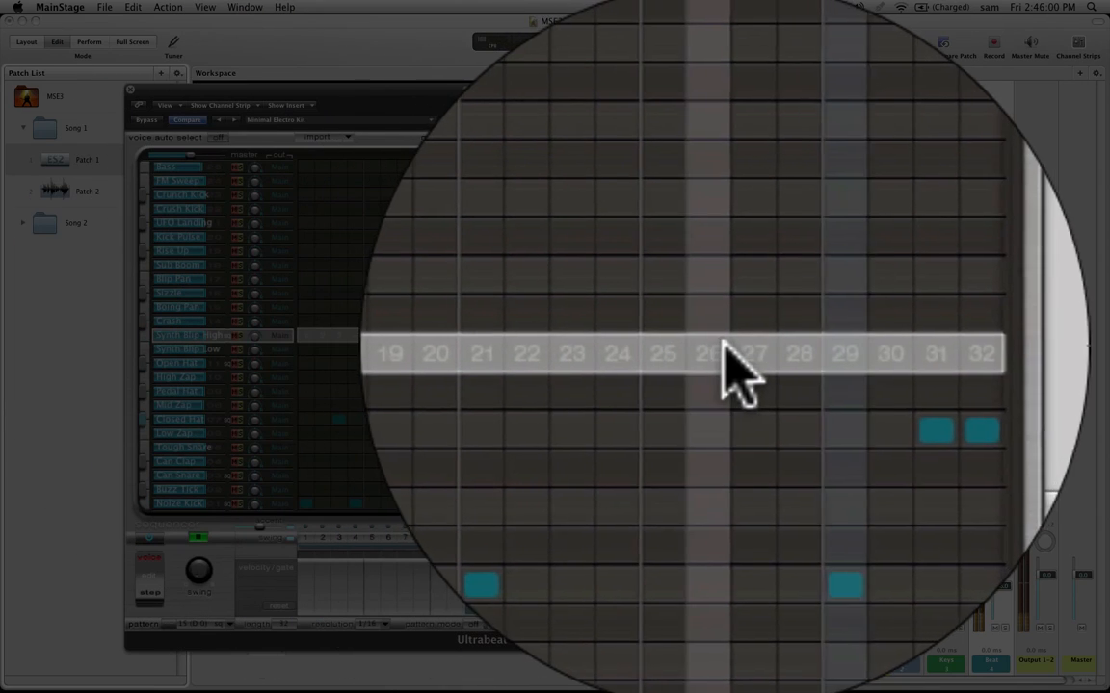
pyautogui.click(730, 346)
pyautogui.click(746, 347)
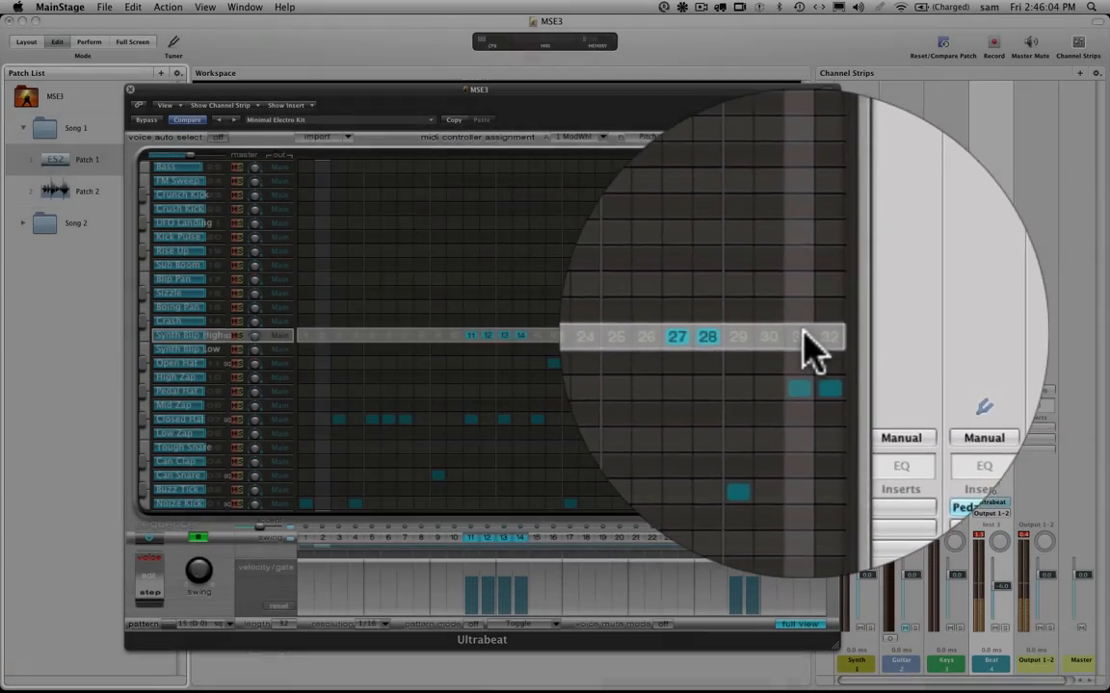
pyautogui.click(805, 337)
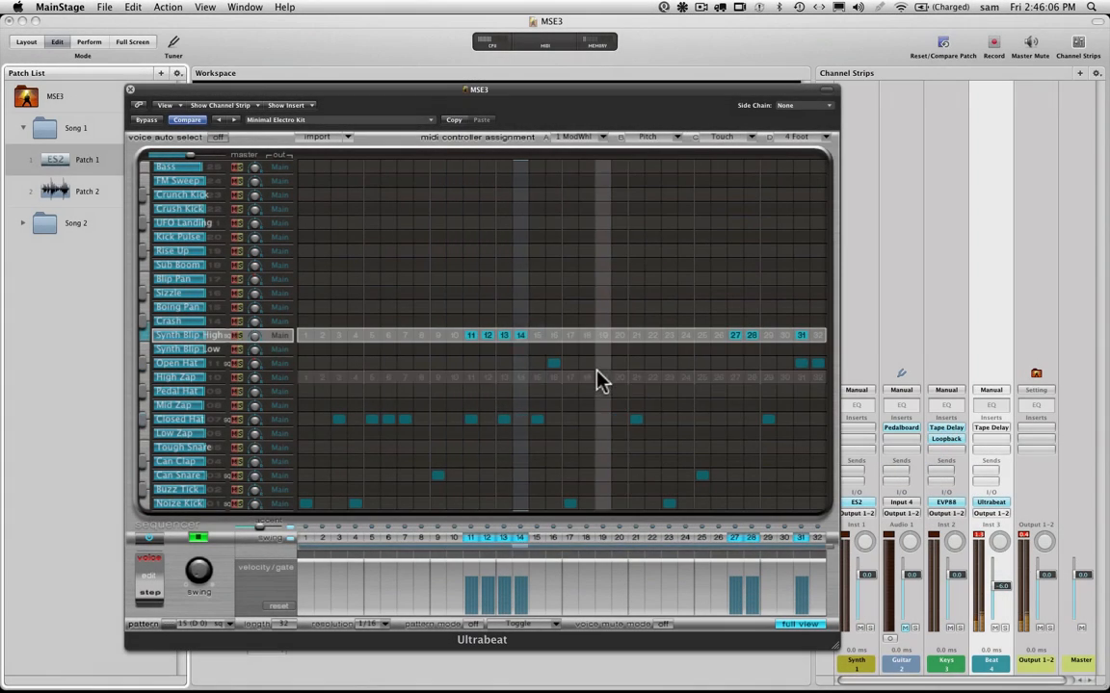
pyautogui.click(636, 476)
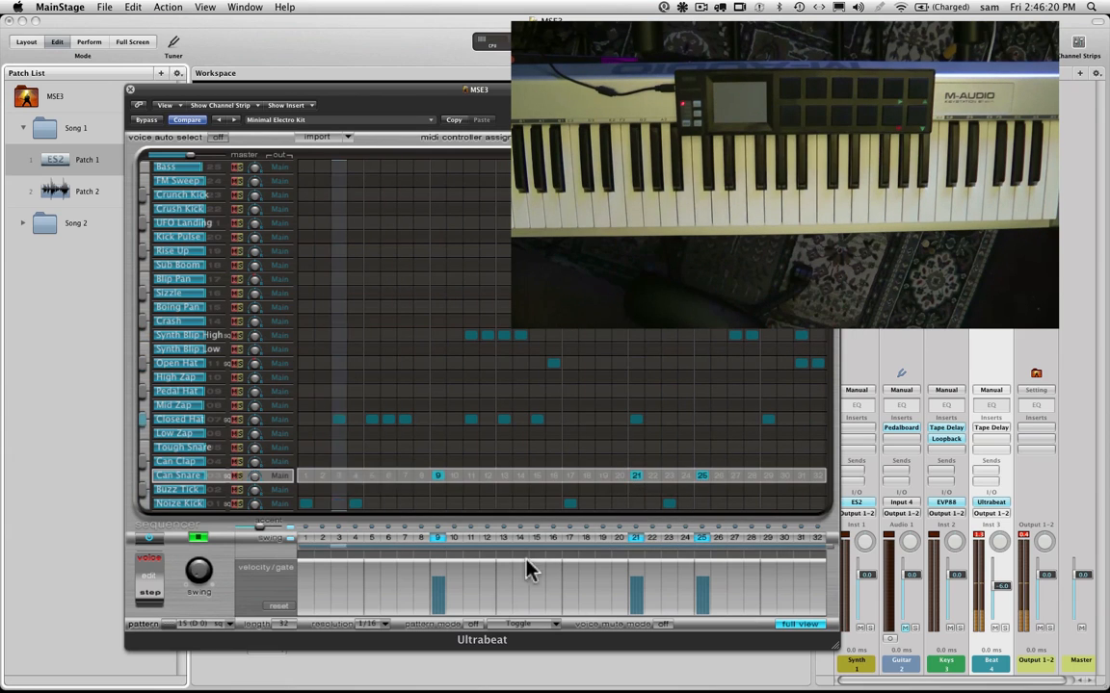
# Turn pattern mode on for MIDI note triggering and choose Toggle as the trigger mode
pyautogui.click(473, 625)
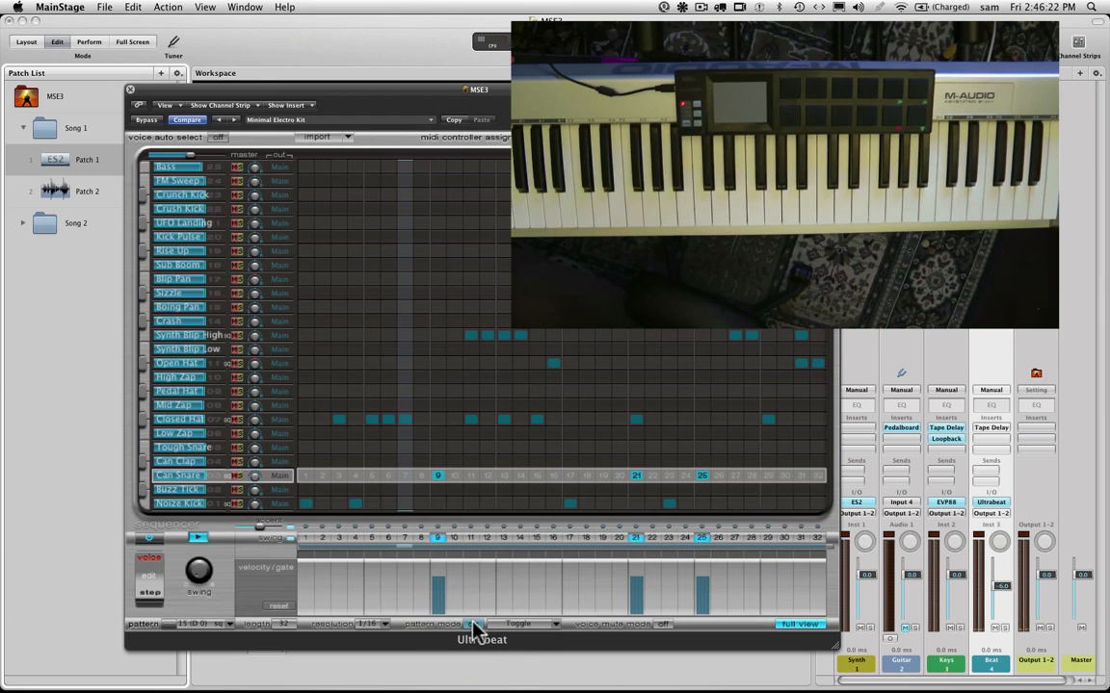
pyautogui.press('space')
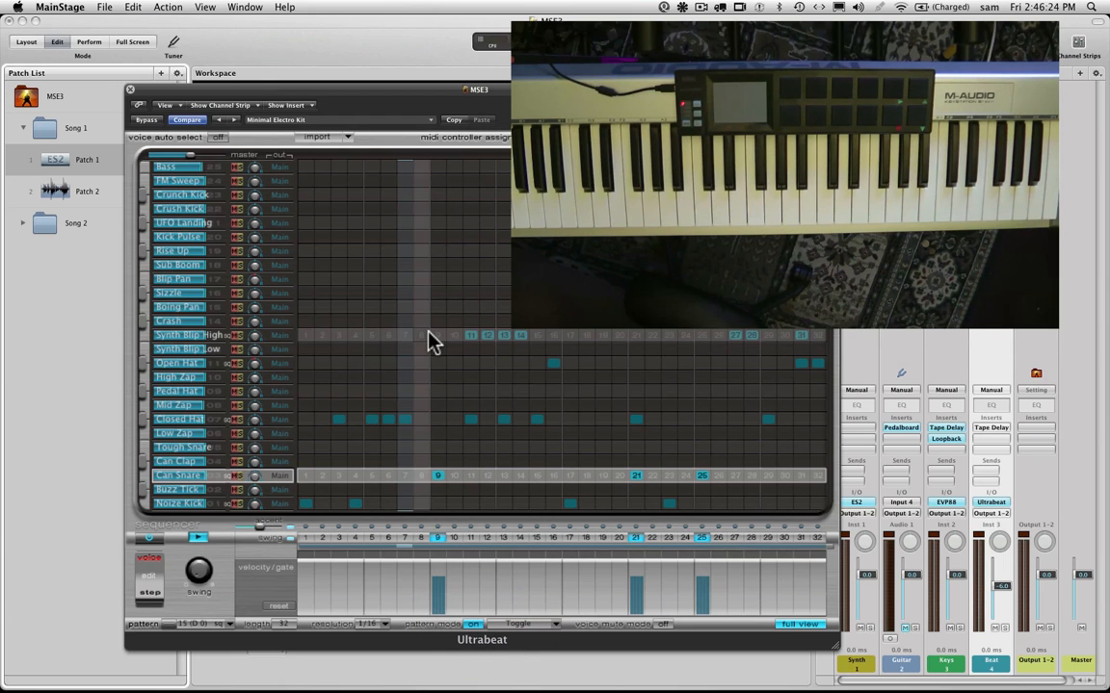
pyautogui.click(198, 538)
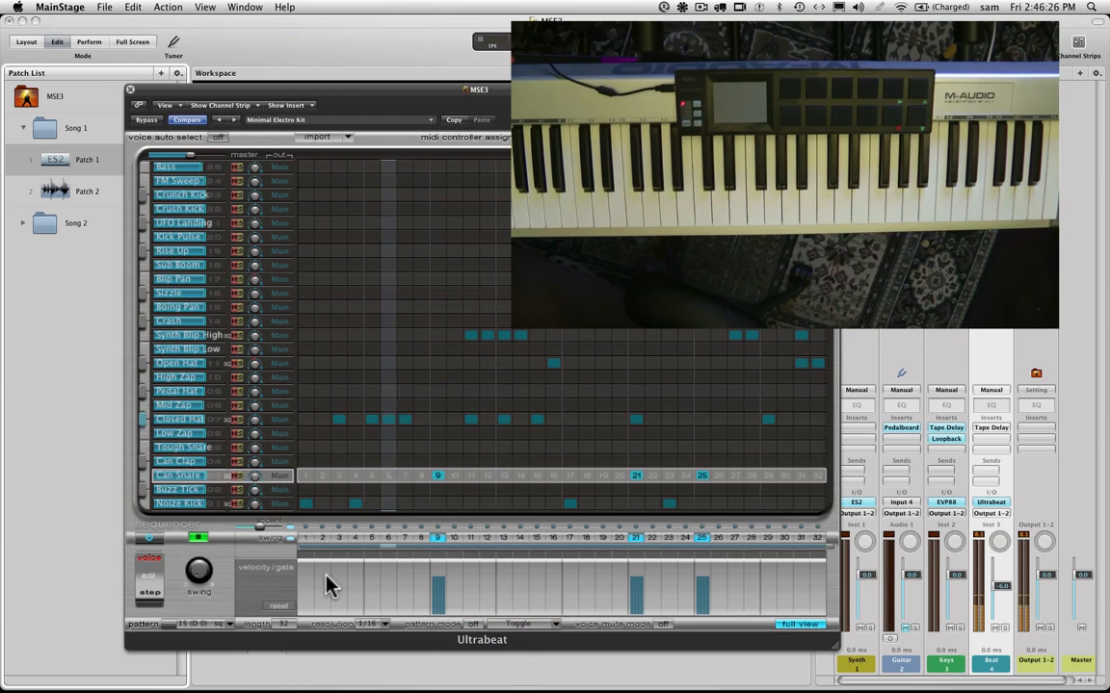
pyautogui.click(472, 625)
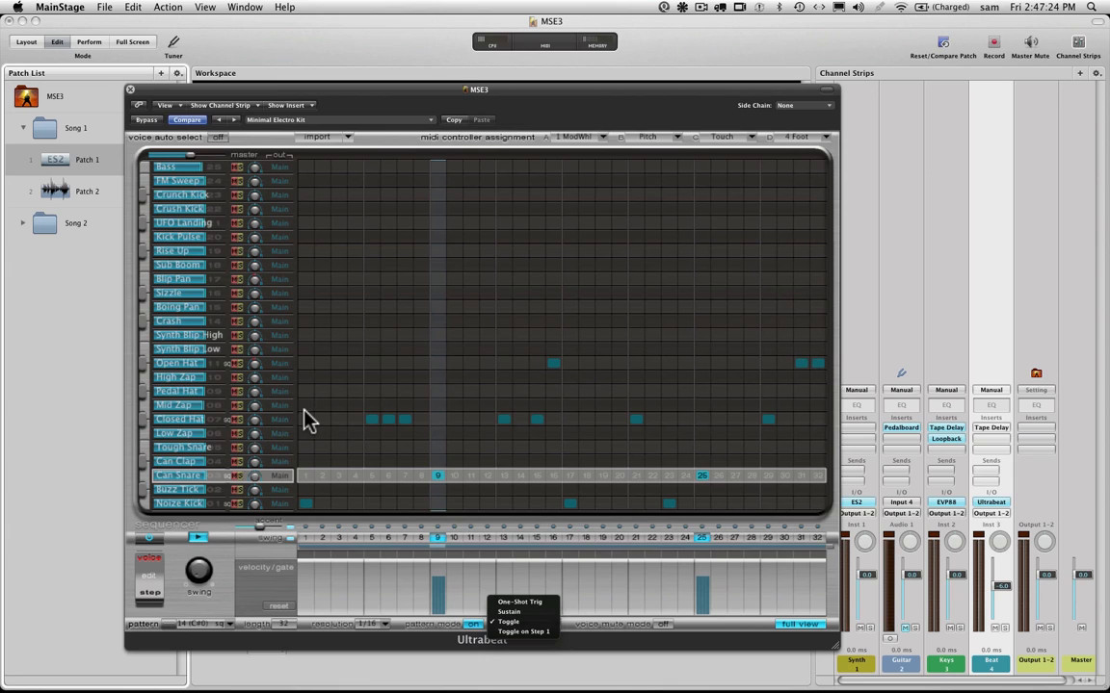
pyautogui.click(510, 621)
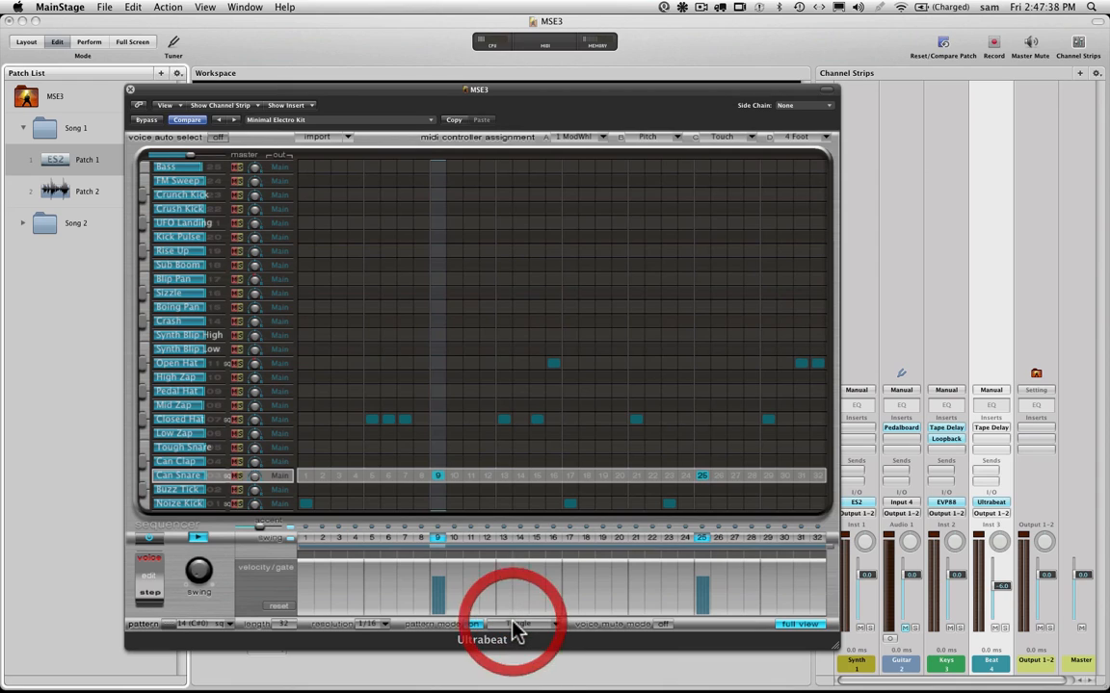
pyautogui.click(471, 624)
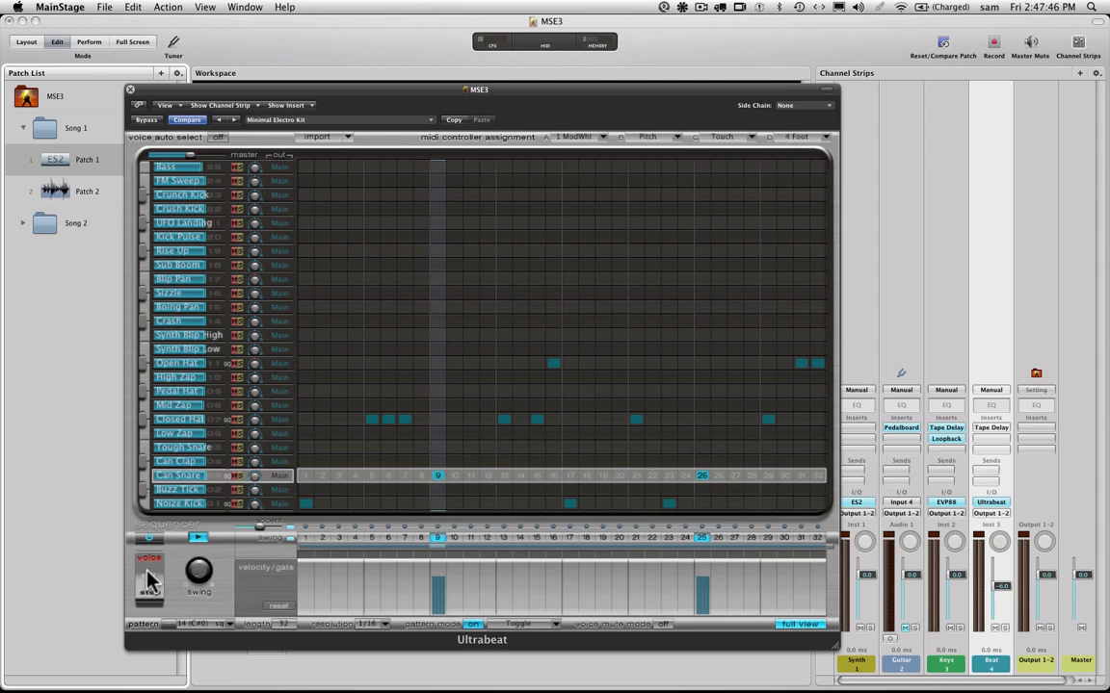
# Switch the sequencer to step edit mode and show pattern 15 (D 0) with the synthesizer parameters instead of the full grid
pyautogui.click(150, 593)
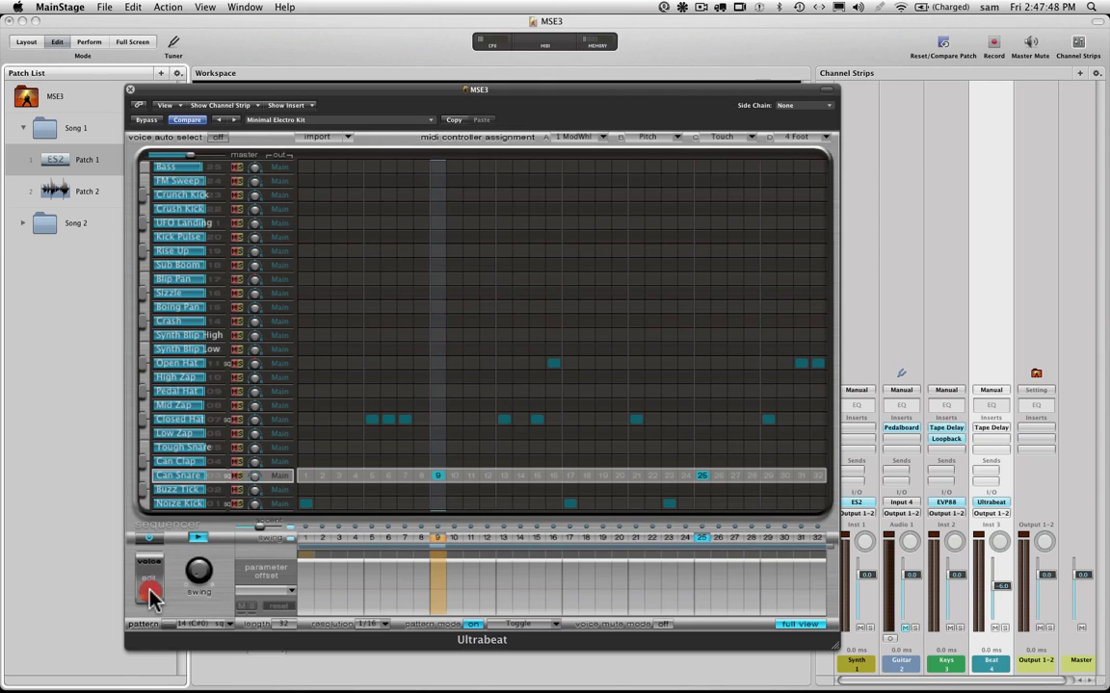
pyautogui.click(150, 595)
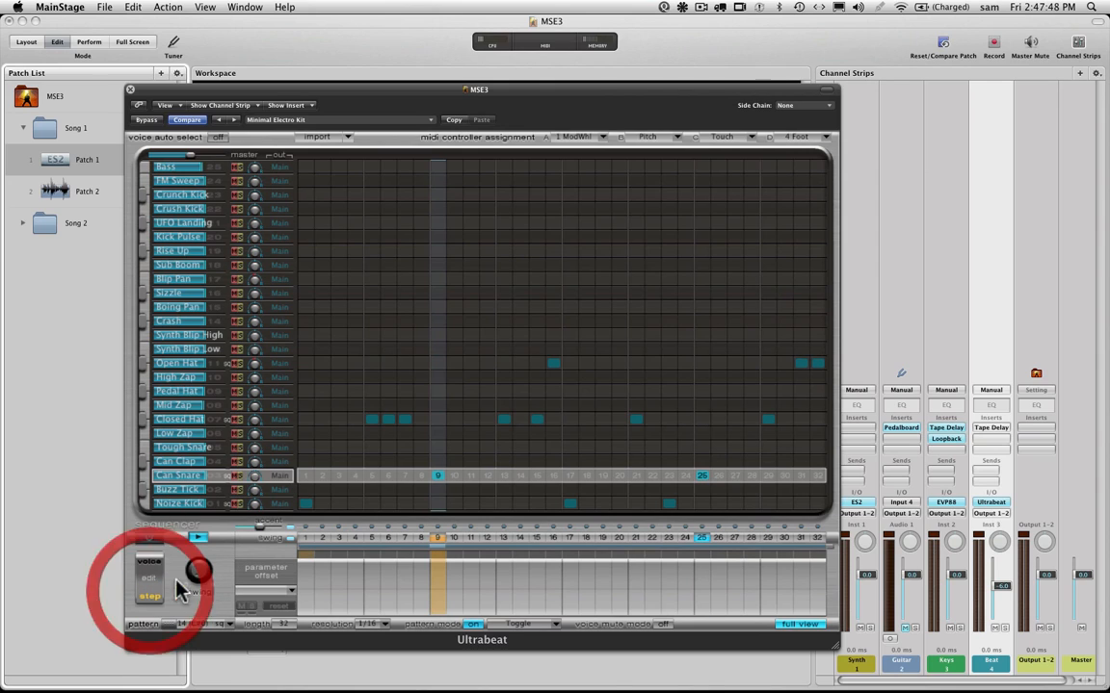
pyautogui.click(790, 624)
pyautogui.click(229, 625)
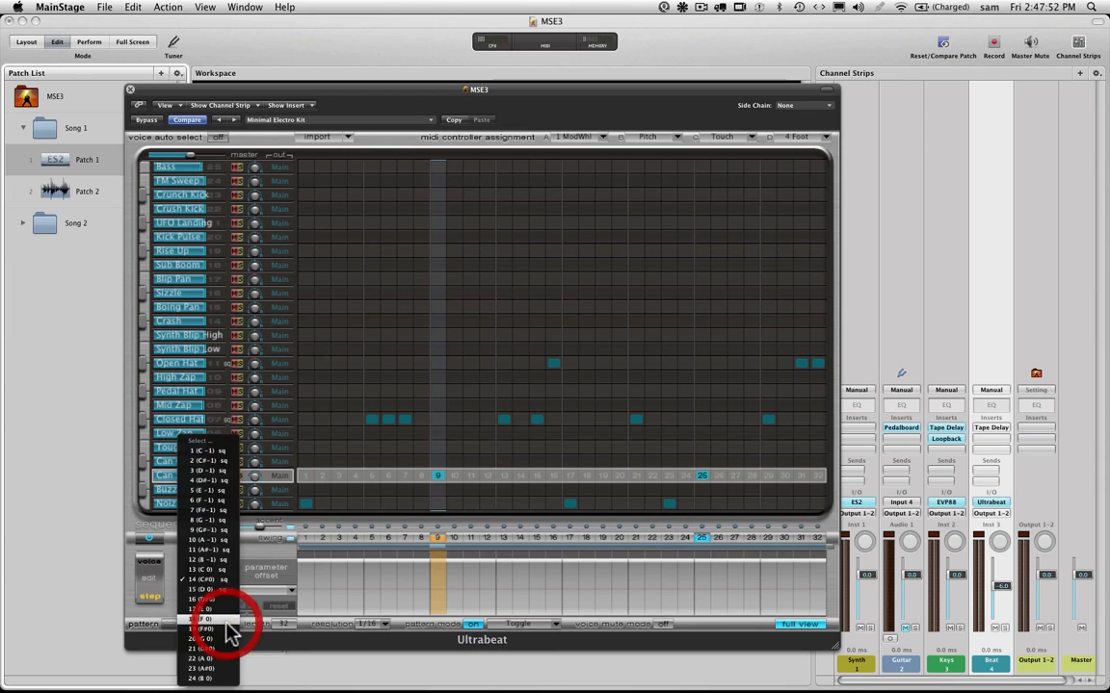
pyautogui.click(220, 590)
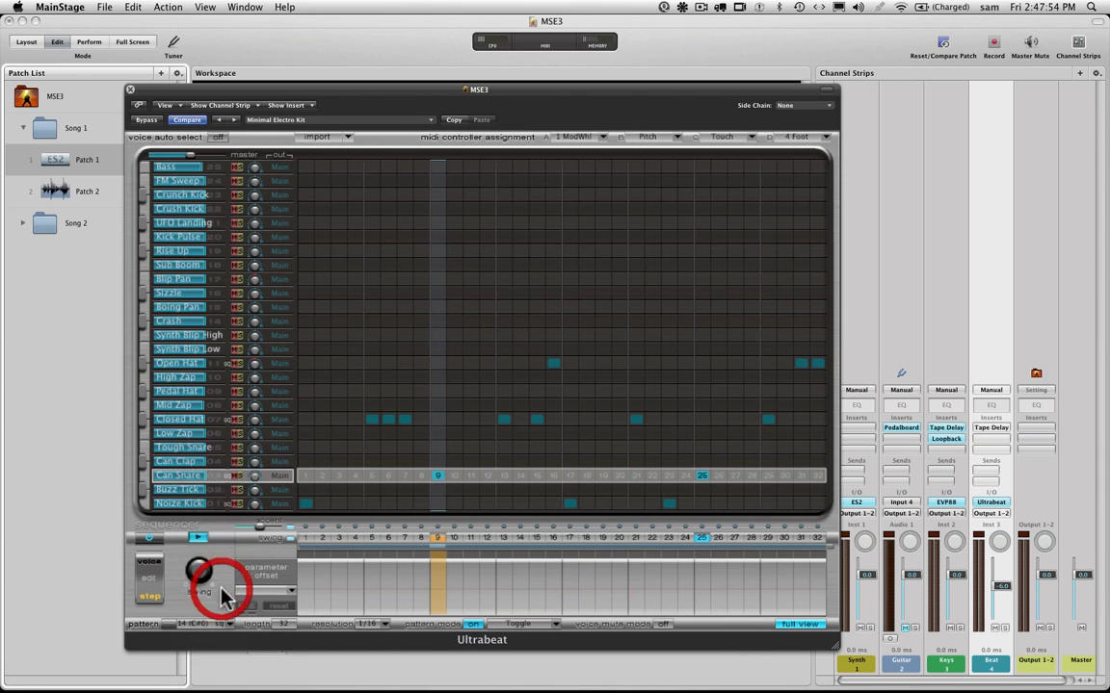
pyautogui.click(792, 624)
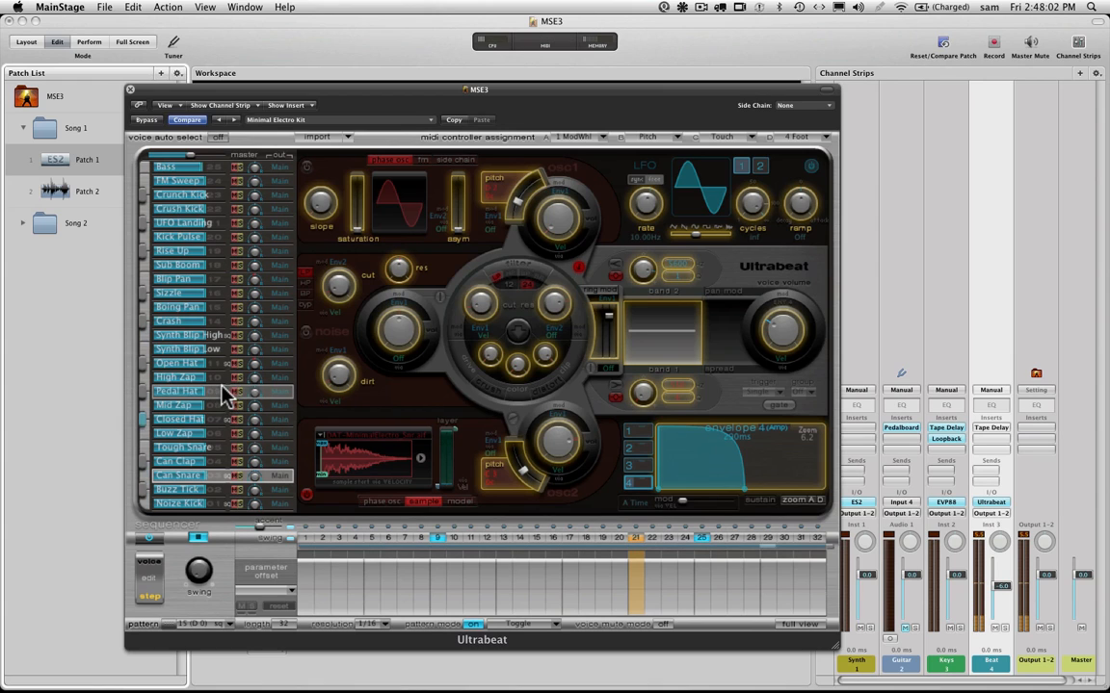
# Select the Synth Blip High sound and lower the Beat channel strip's volume further
pyautogui.click(190, 347)
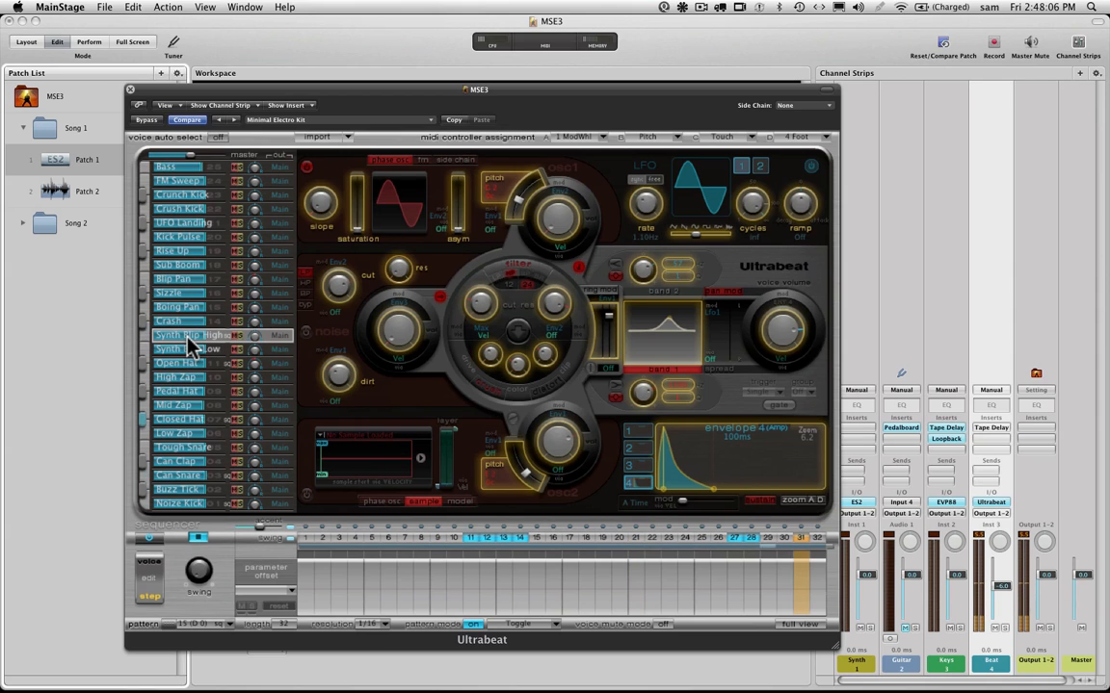
pyautogui.click(1002, 585)
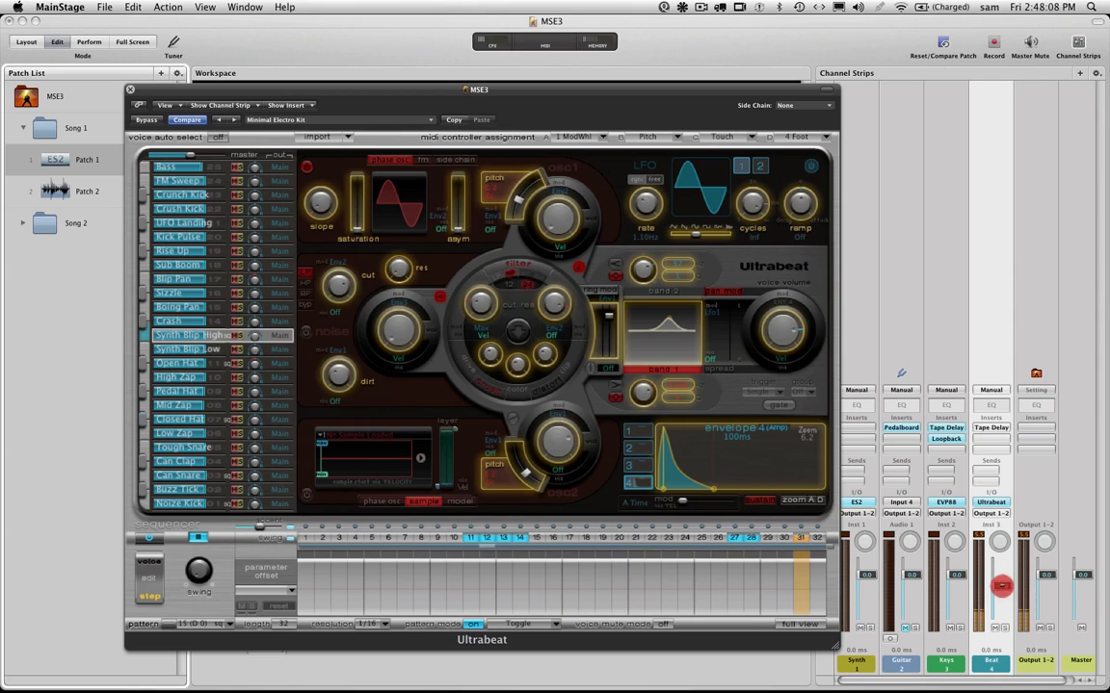
pyautogui.moveTo(1002, 586); pyautogui.dragTo(1002, 604)
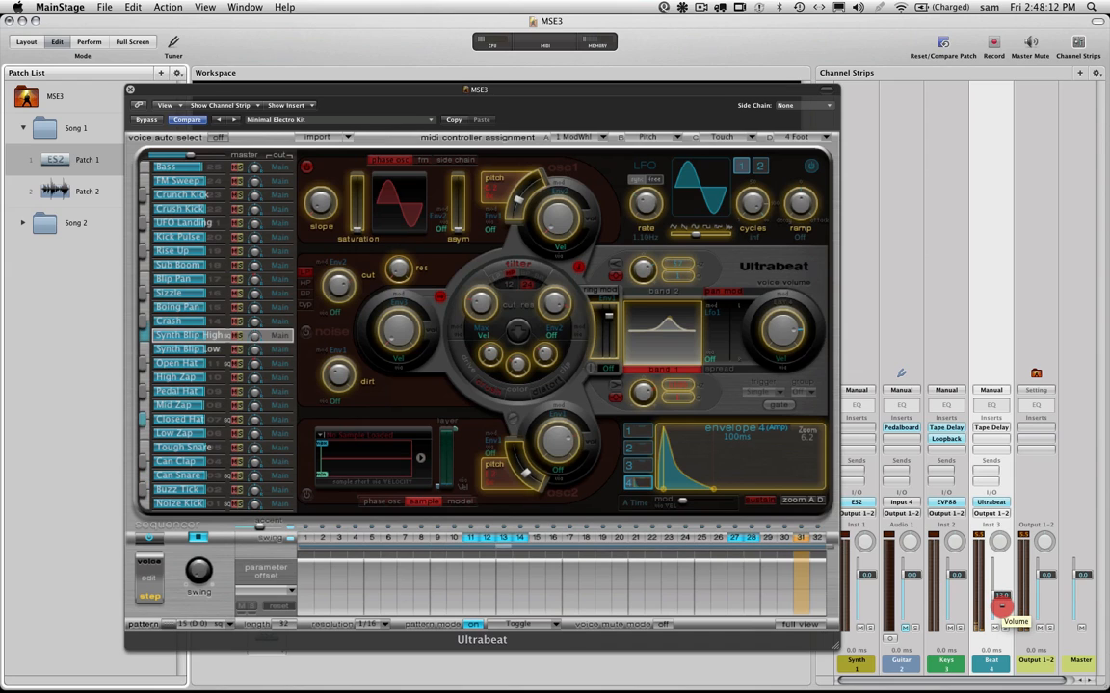
# Adjust Synth Blip High's oscillator 1 pitch in voice edit mode and return to step edit mode
pyautogui.click(191, 343)
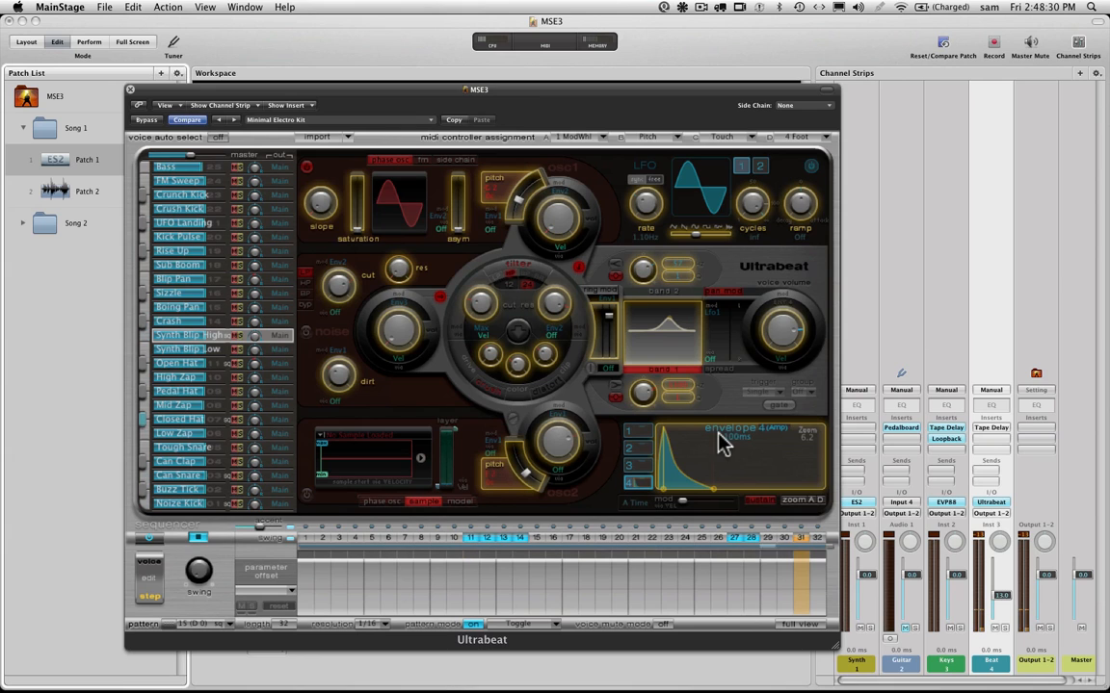
pyautogui.click(145, 561)
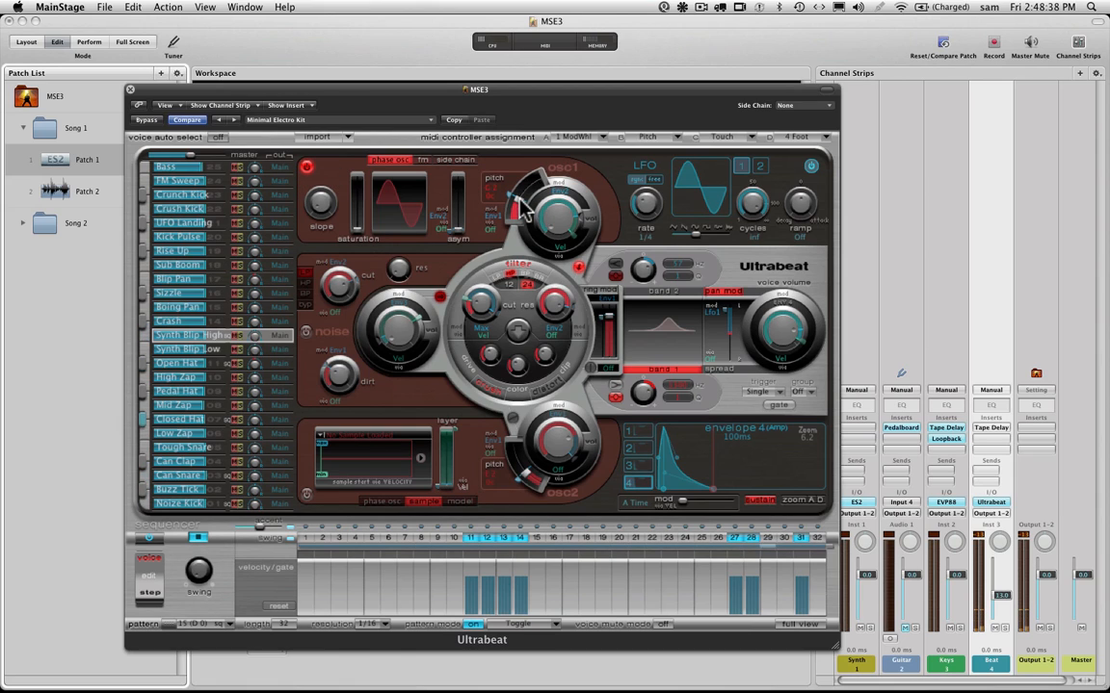
pyautogui.moveTo(518, 200); pyautogui.dragTo(470, 173)
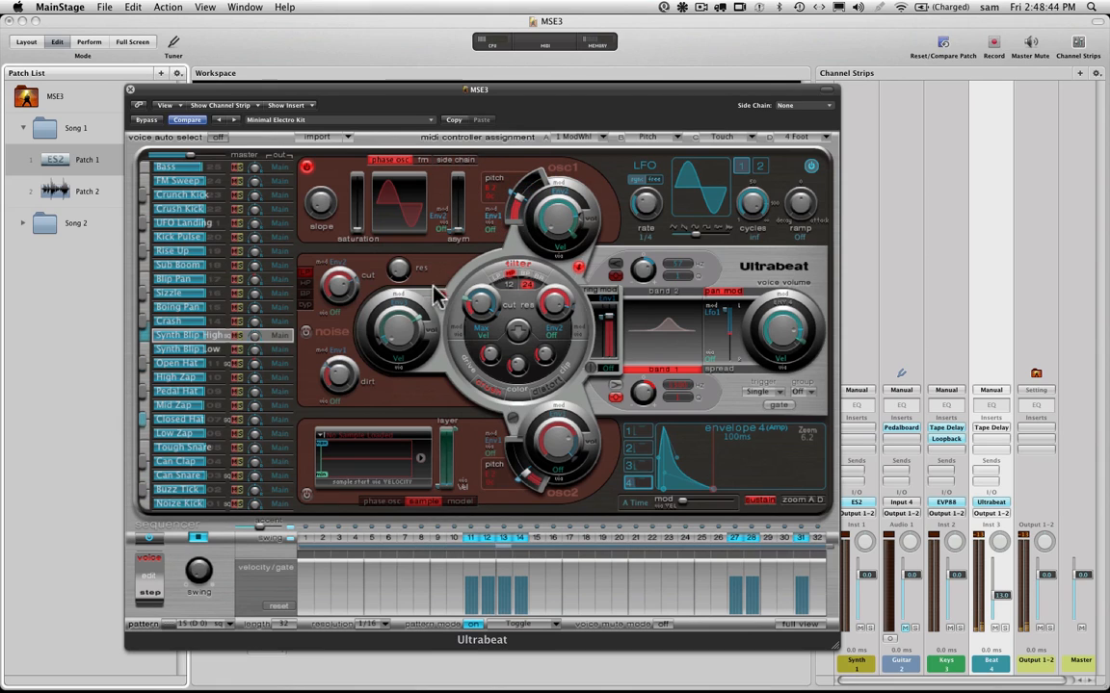
pyautogui.click(149, 591)
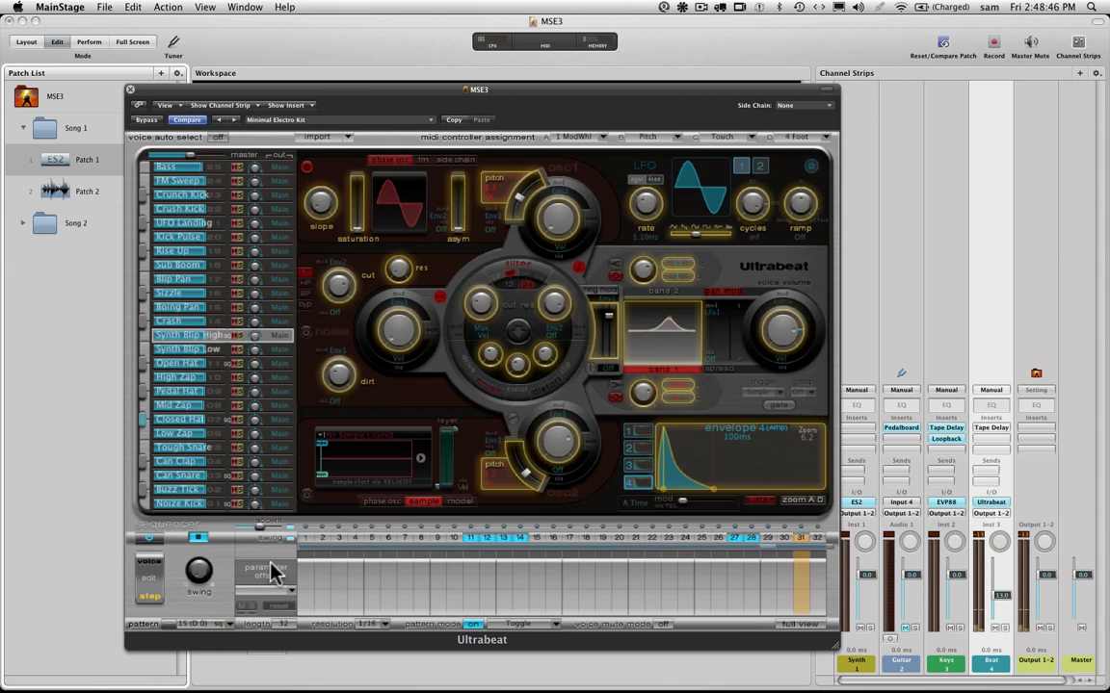
# Automate Synth Blip High's Osc1 Pitch with descending offsets across steps 11 to 14, from A 5 to F -1
pyautogui.click(488, 594)
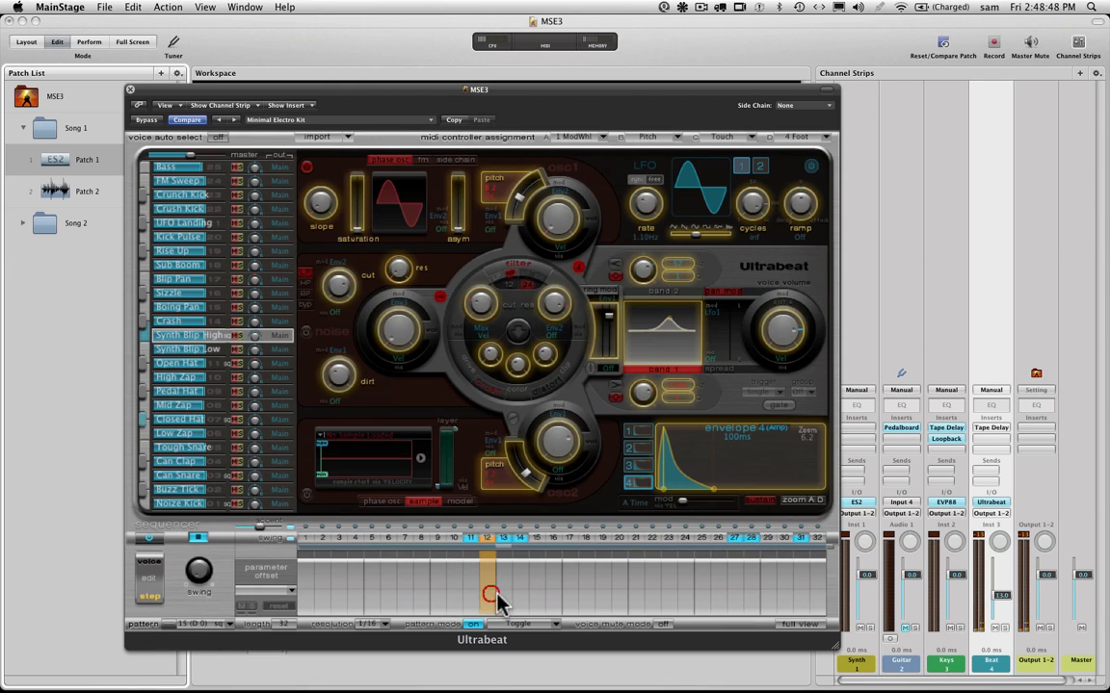
pyautogui.click(518, 204)
pyautogui.moveTo(517, 210)
pyautogui.mouseDown()
pyautogui.moveTo(512, 245)
pyautogui.moveTo(512, 227)
pyautogui.mouseUp()
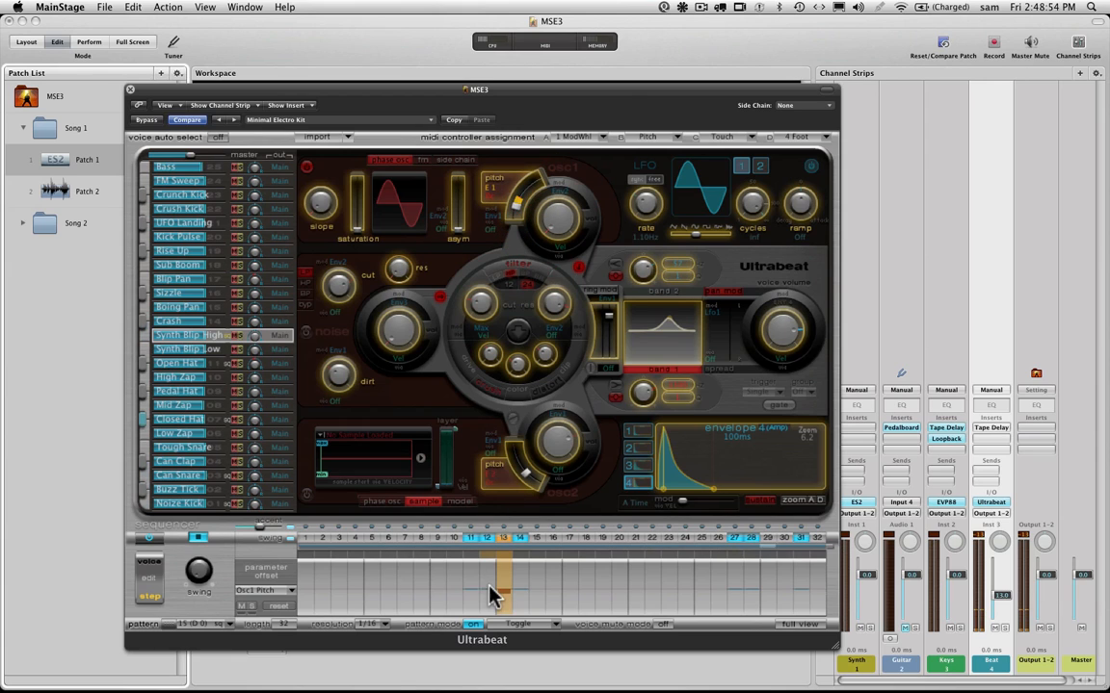
pyautogui.moveTo(490, 589); pyautogui.dragTo(489, 586)
pyautogui.click(473, 585)
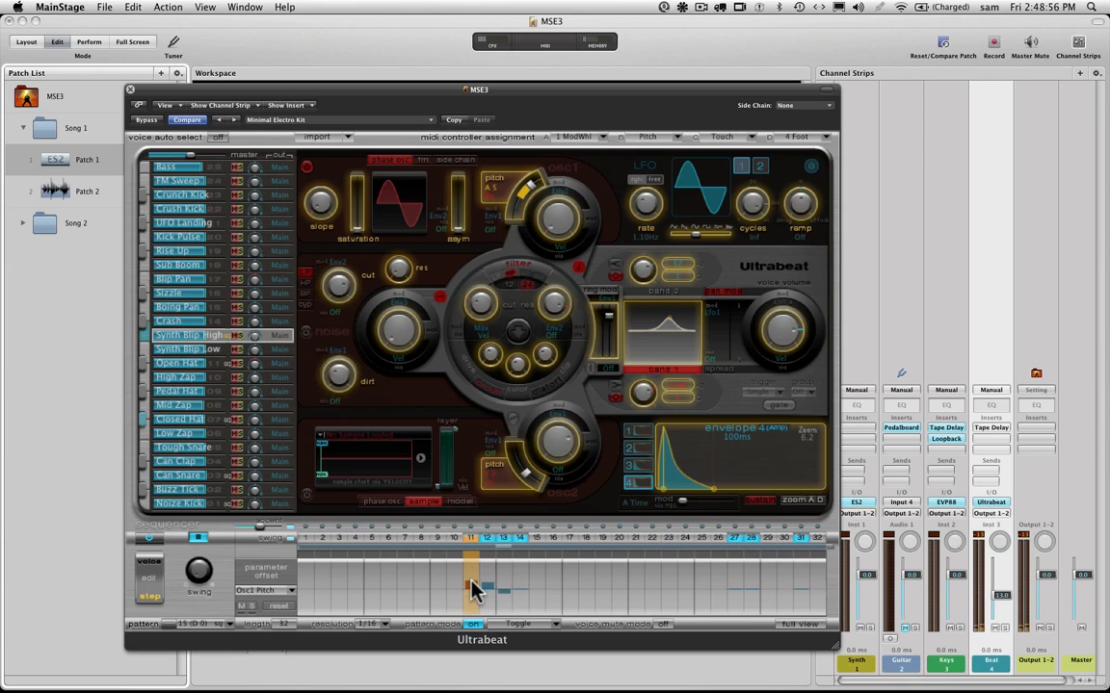
pyautogui.click(520, 599)
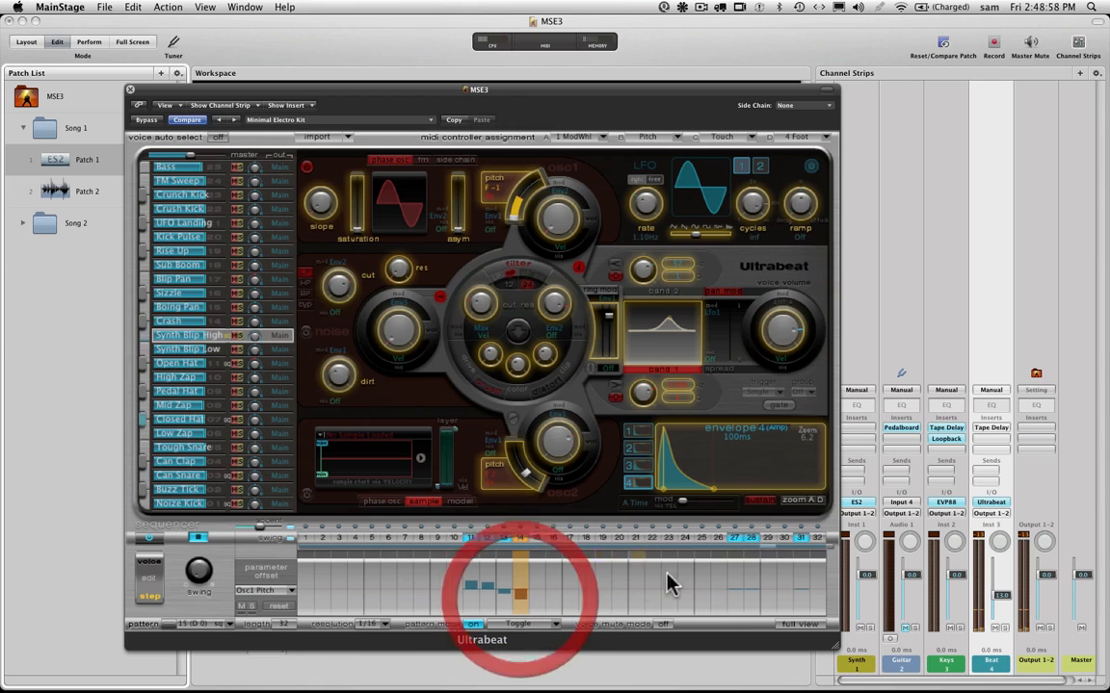
# Offset Osc1 Pitch to D -1 on step 27, upward on step 28, and to C 5 on step 31
pyautogui.click(734, 597)
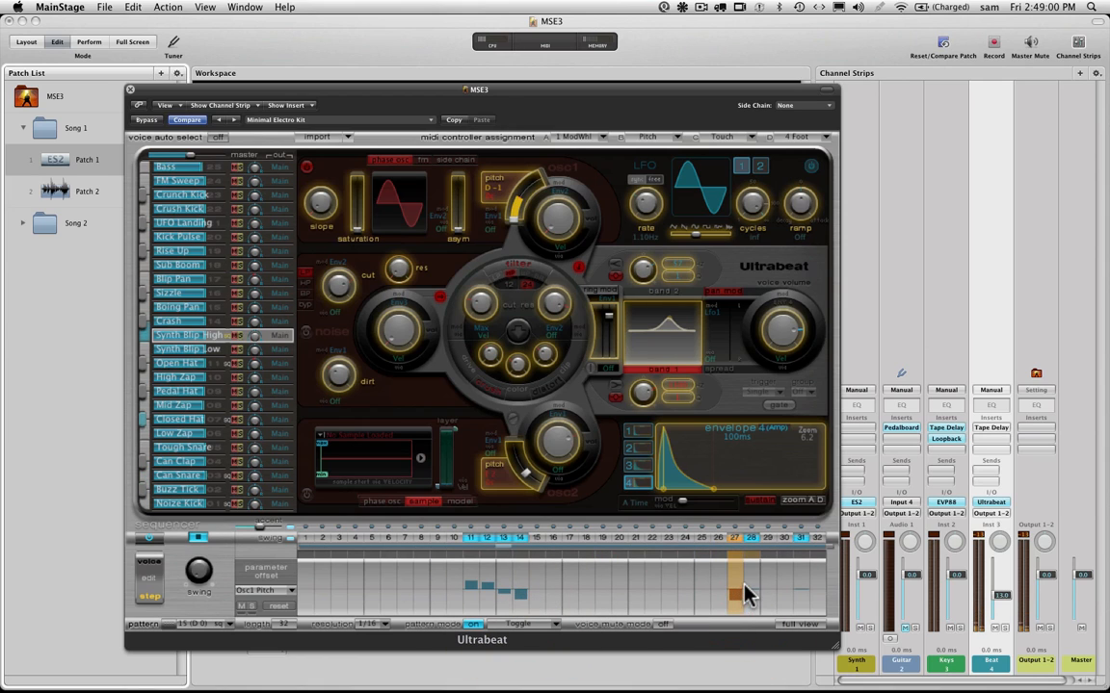
pyautogui.click(750, 583)
pyautogui.click(800, 577)
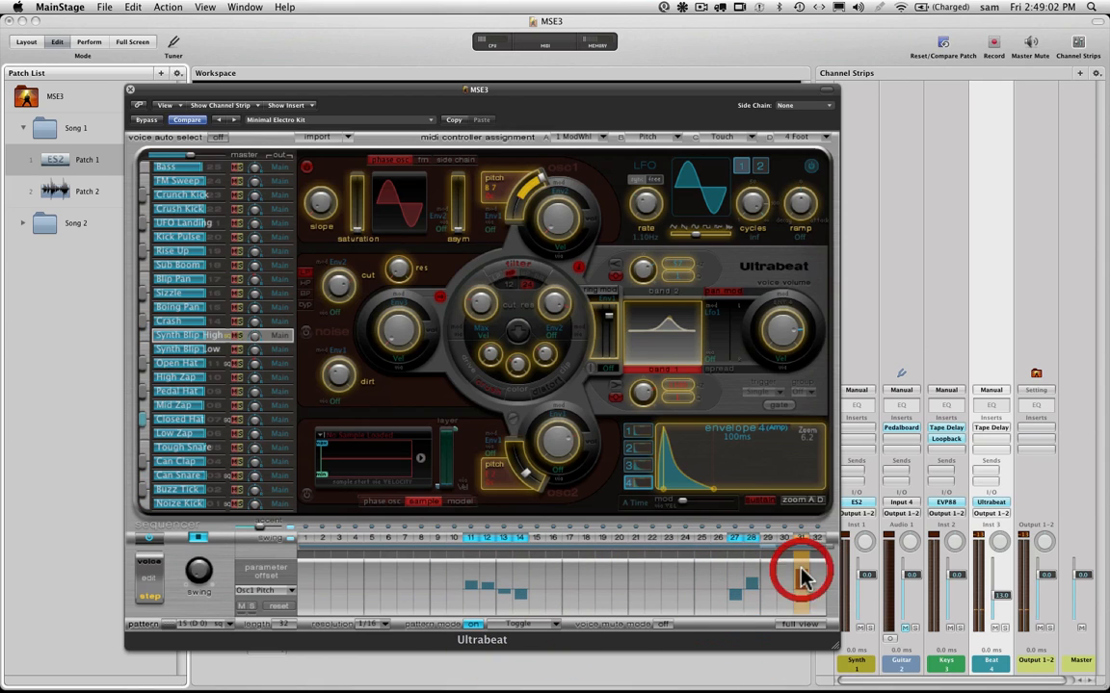
pyautogui.click(801, 585)
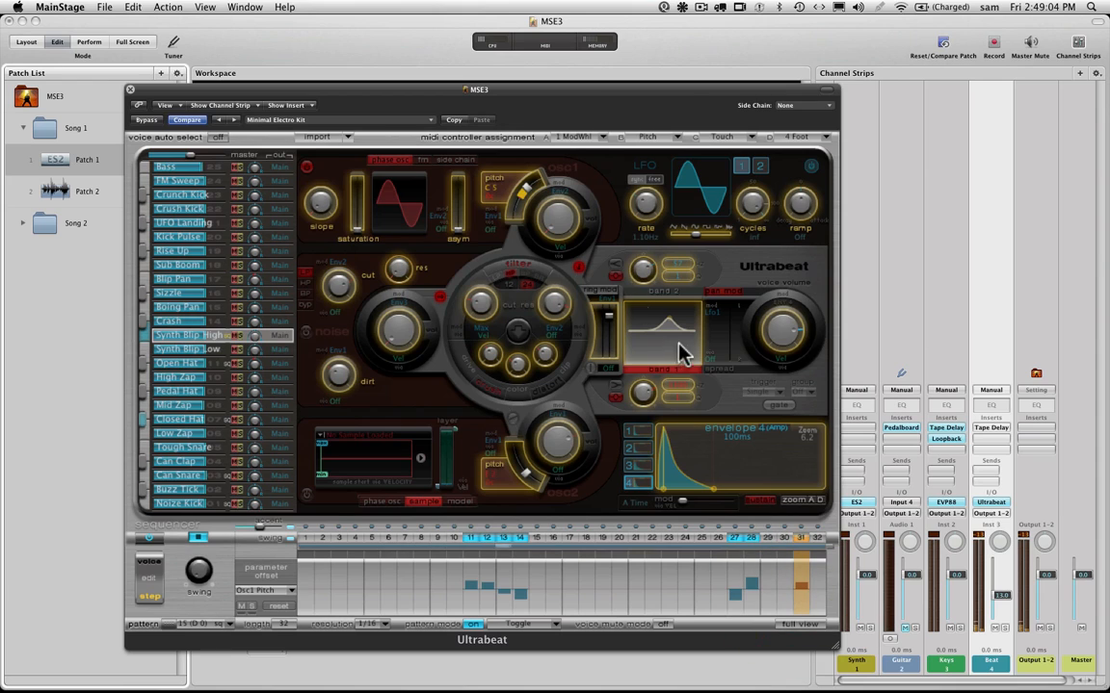
# Lower the EQ1 Gain offset on step 31 and draw descending Filter Cutoff offsets across steps 11 to 14
pyautogui.moveTo(672, 331)
pyautogui.mouseDown()
pyautogui.moveTo(665, 326)
pyautogui.moveTo(675, 343)
pyautogui.moveTo(659, 331)
pyautogui.moveTo(663, 303)
pyautogui.moveTo(664, 340)
pyautogui.mouseUp()
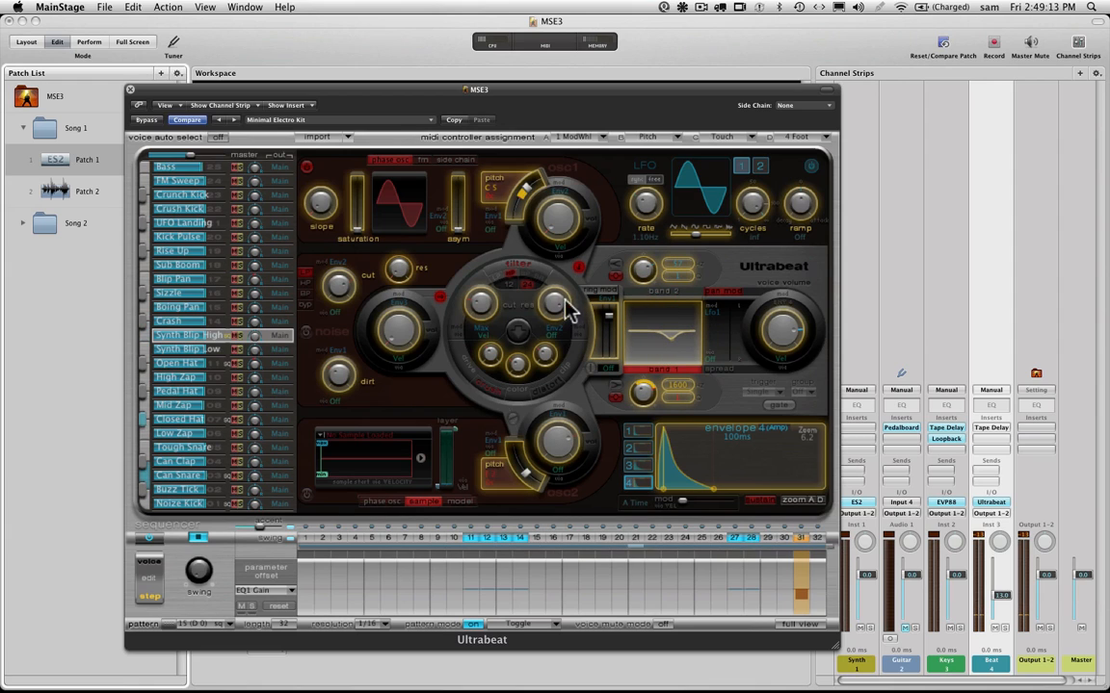
pyautogui.click(481, 301)
pyautogui.moveTo(481, 302)
pyautogui.mouseDown()
pyautogui.moveTo(480, 275)
pyautogui.moveTo(481, 325)
pyautogui.mouseUp()
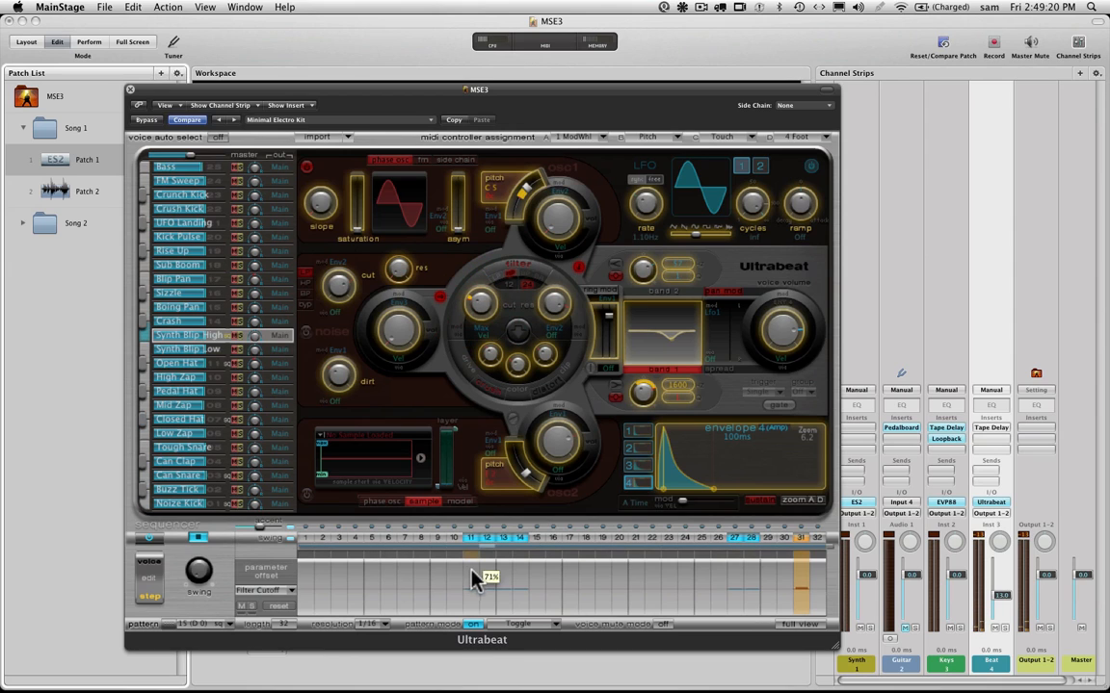
pyautogui.moveTo(476, 576); pyautogui.dragTo(507, 603)
pyautogui.click(507, 603)
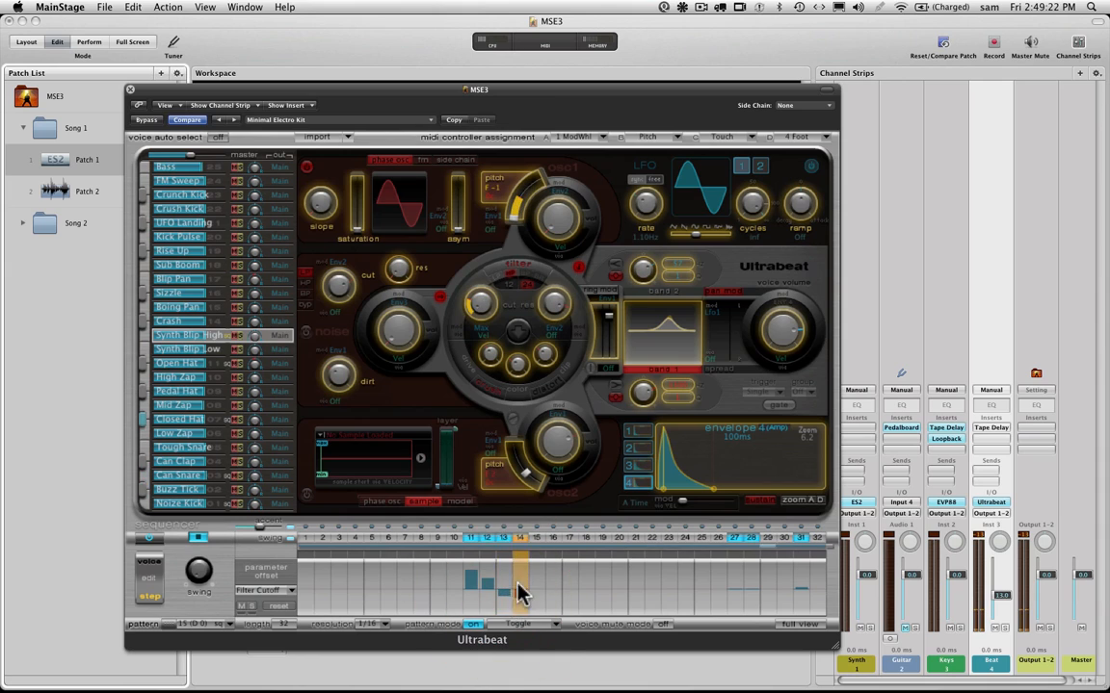
# Add positive Filter Reso offsets on steps 11 to 14, rising to a peak on step 13
pyautogui.click(561, 302)
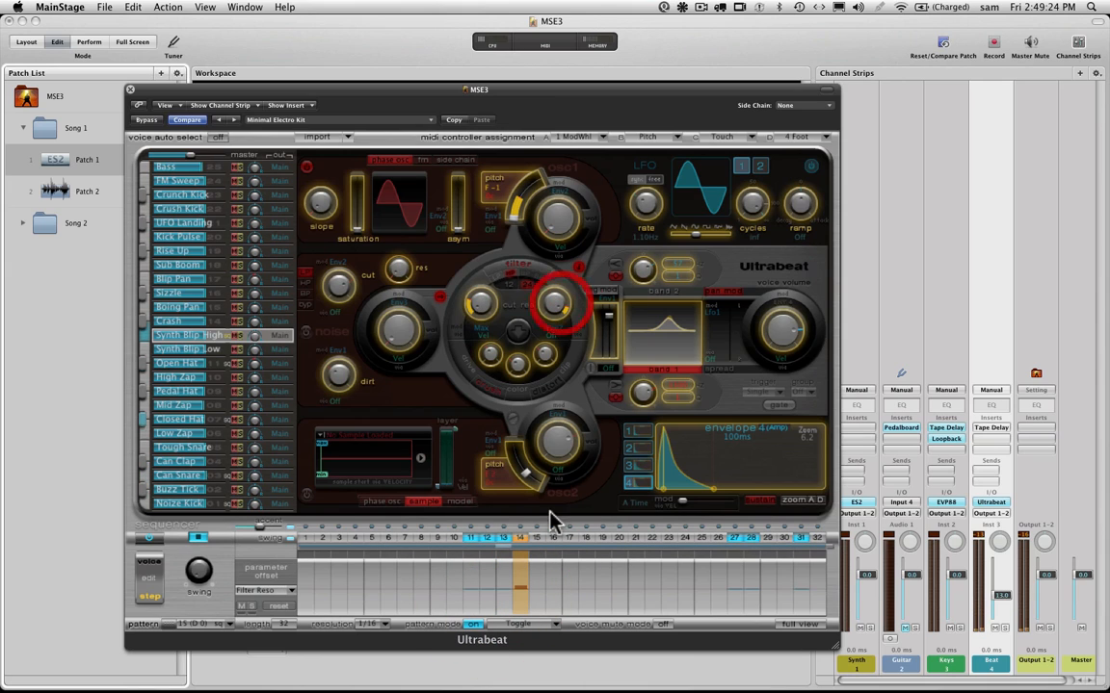
pyautogui.moveTo(475, 589); pyautogui.dragTo(518, 573)
pyautogui.click(520, 582)
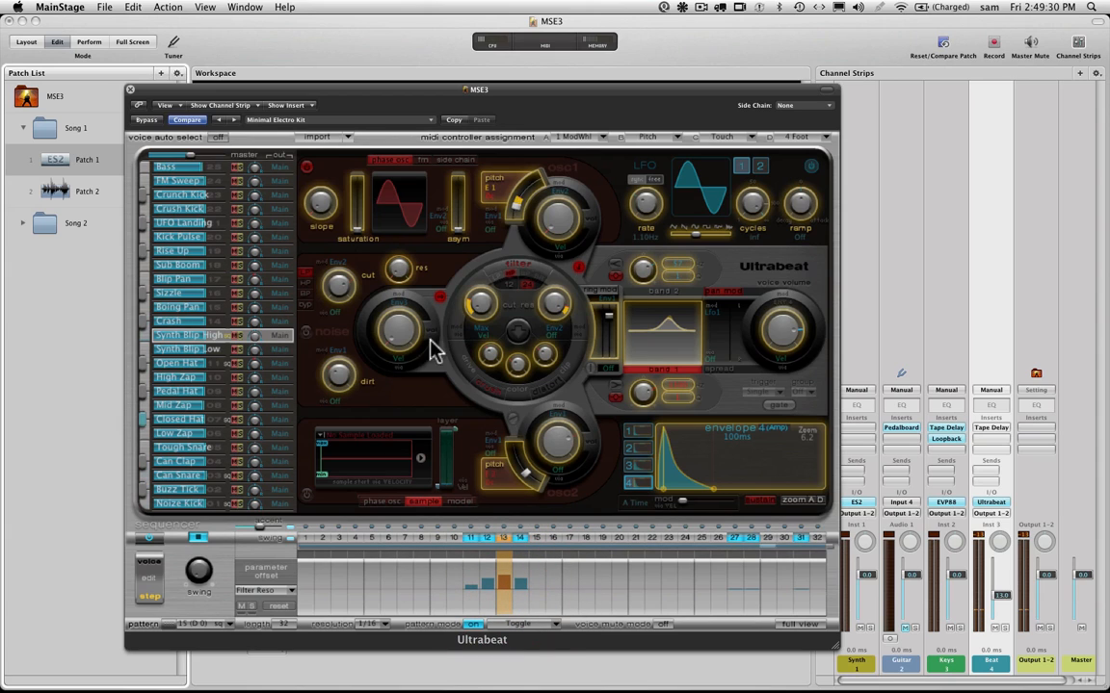
pyautogui.click(396, 269)
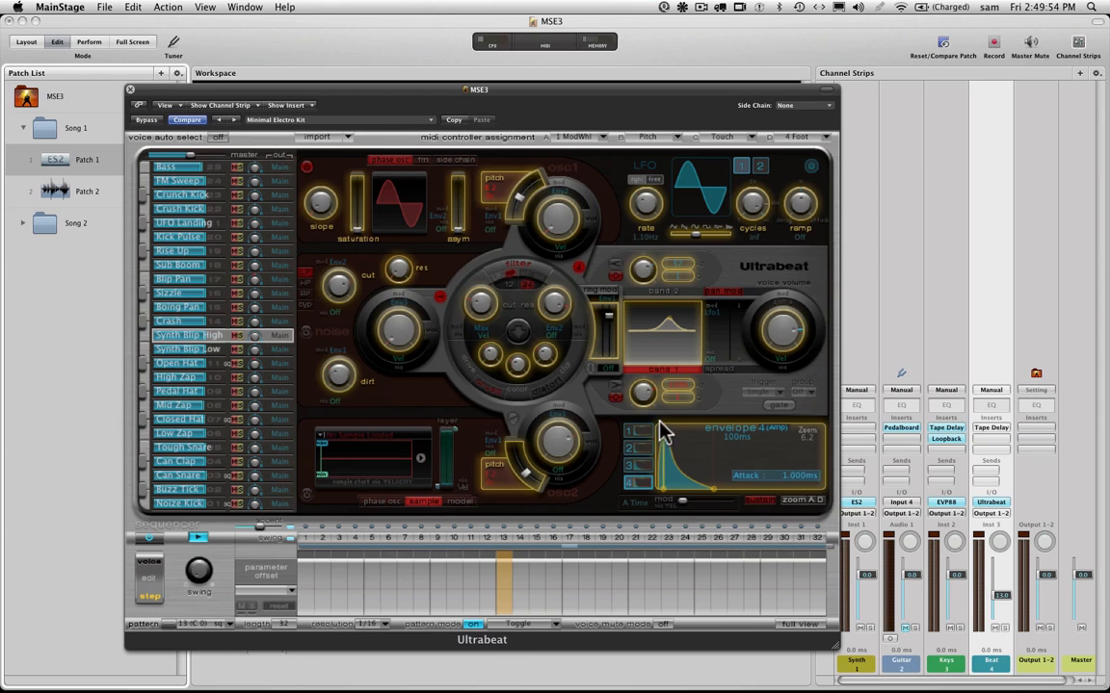
# Offset Synth Blip High's Env4 Decay to 641 ms on step 31, below 1 ms on step 14, and 2.4 s on step 28
pyautogui.click(169, 337)
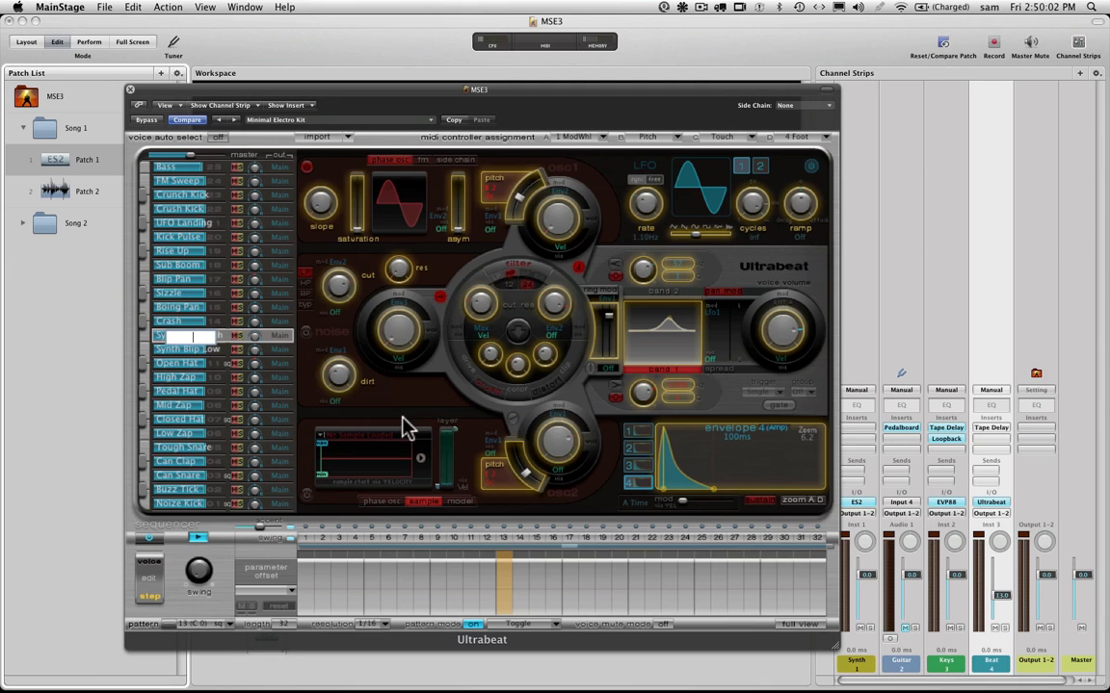
pyautogui.click(175, 335)
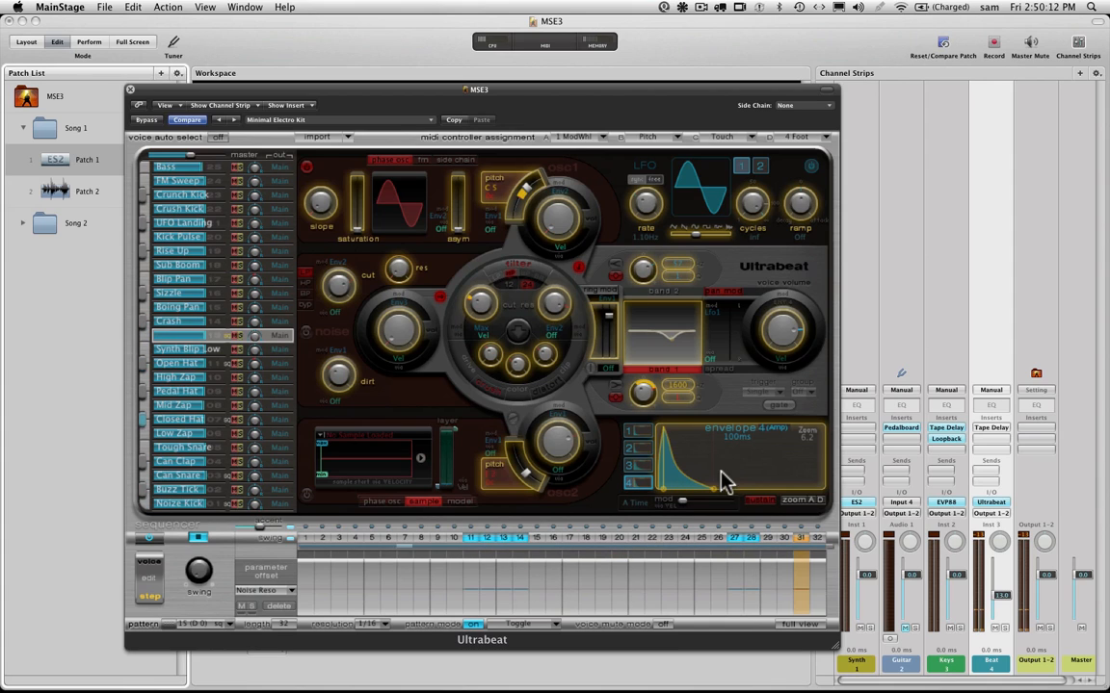
pyautogui.moveTo(718, 495); pyautogui.dragTo(790, 499)
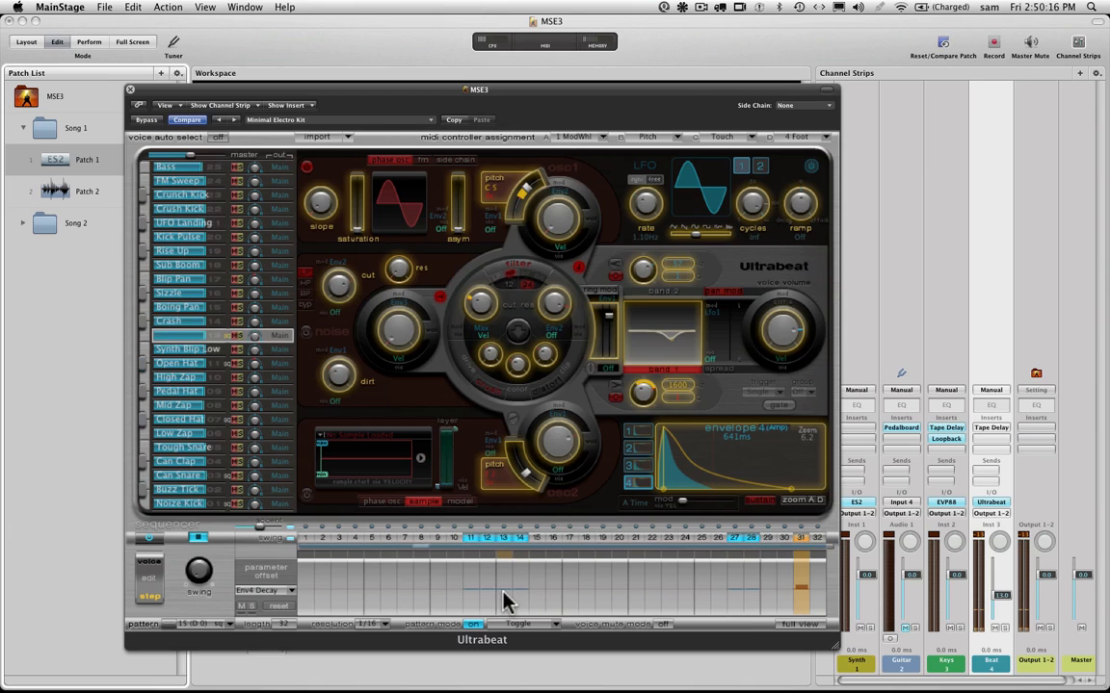
pyautogui.moveTo(500, 581); pyautogui.dragTo(520, 595)
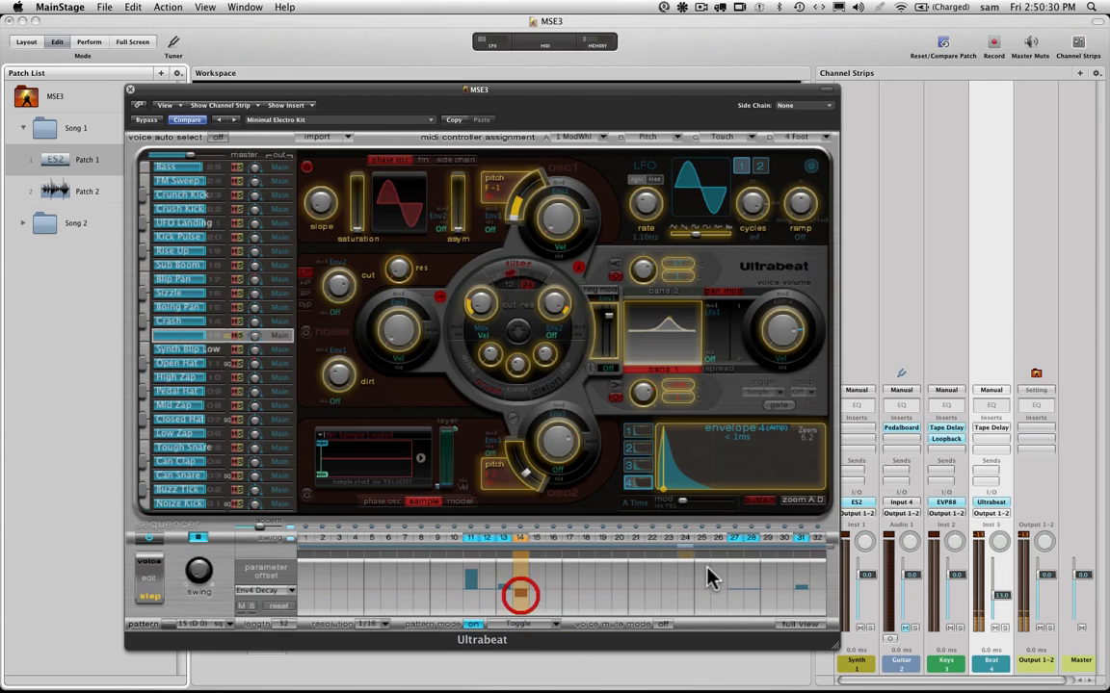
pyautogui.moveTo(753, 586); pyautogui.dragTo(749, 585)
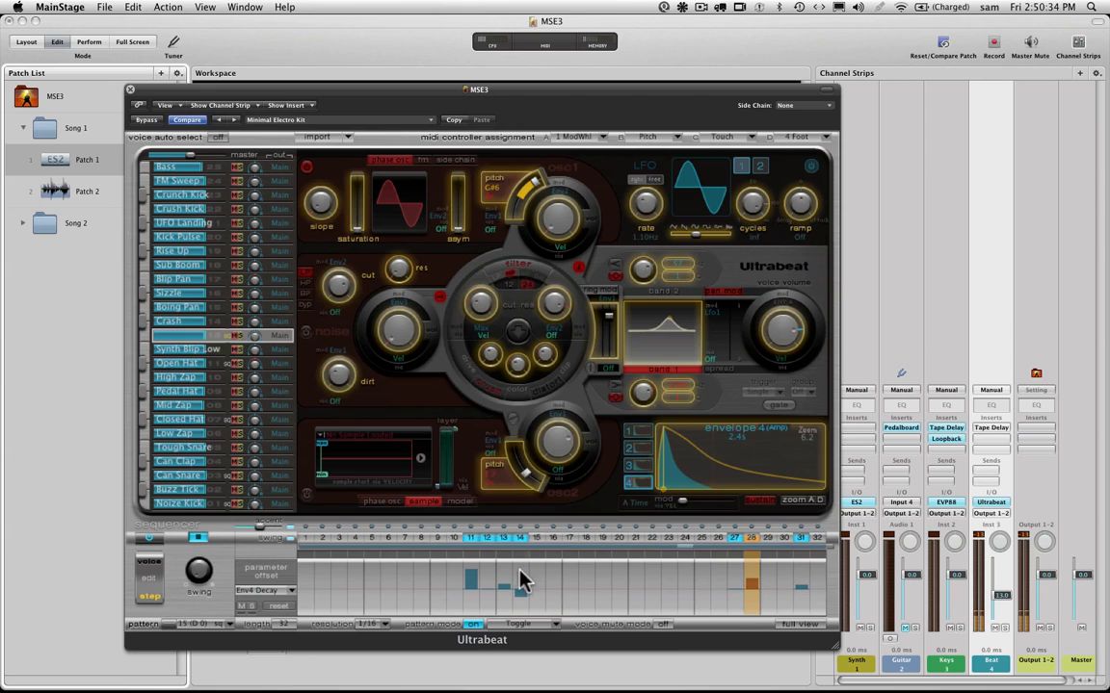
# Automate Noise Kick's Env4 Decay with a shorter offset on step 23 and longer offsets on steps 1 and 24
pyautogui.click(157, 503)
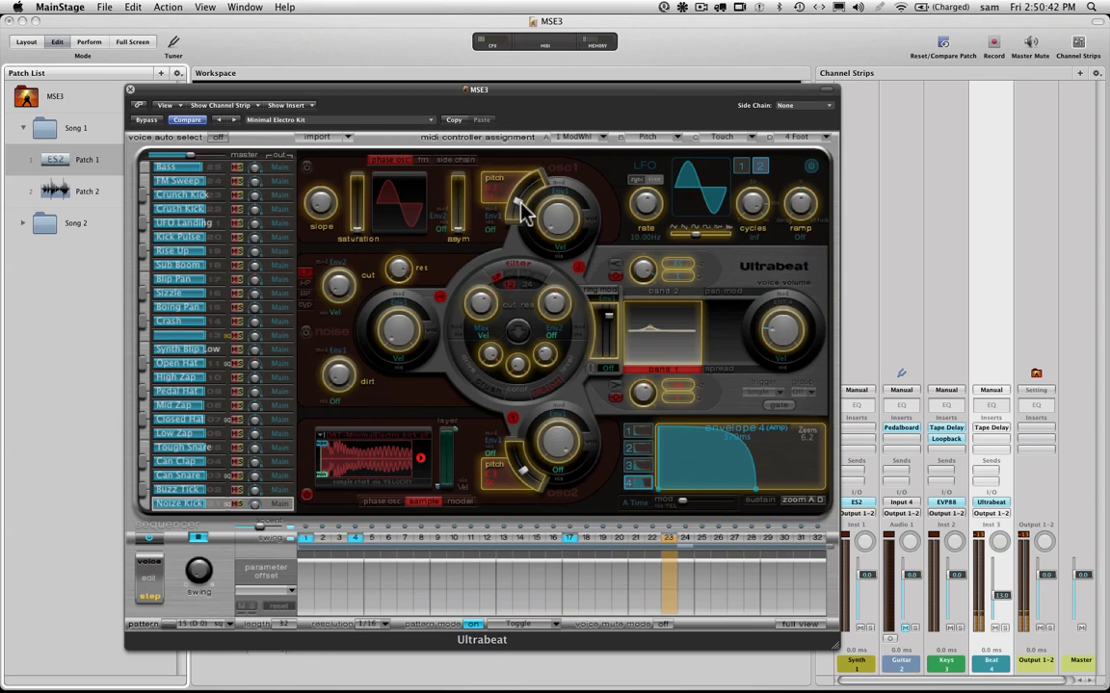
pyautogui.moveTo(756, 496); pyautogui.dragTo(705, 493)
pyautogui.moveTo(305, 592); pyautogui.dragTo(307, 598)
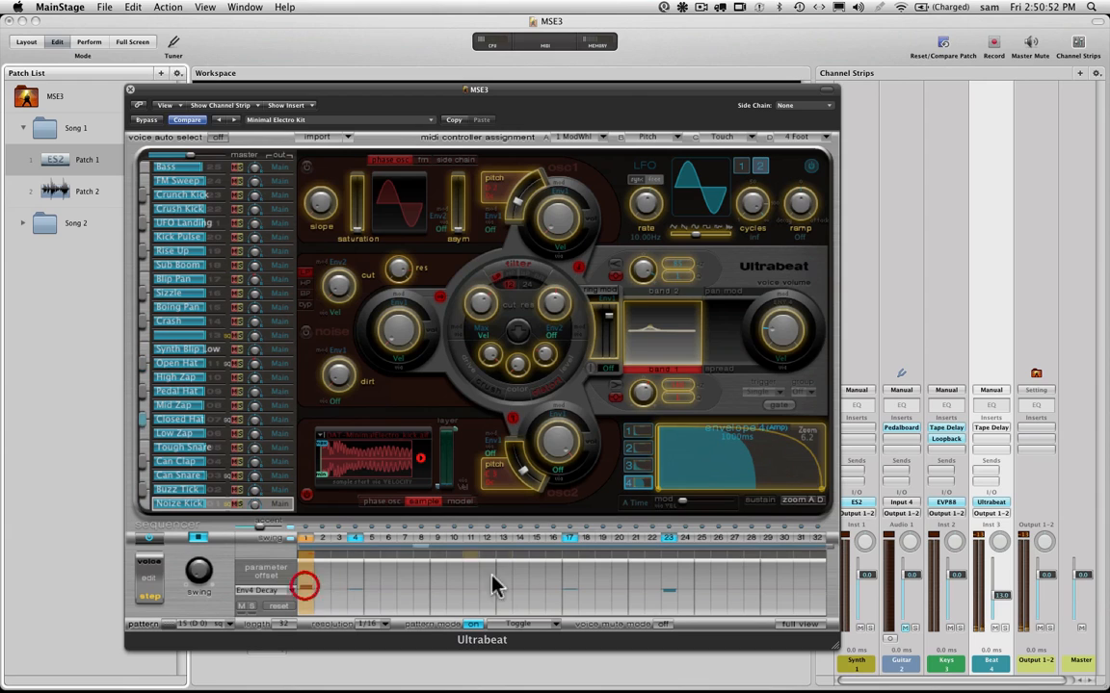
pyautogui.moveTo(688, 550); pyautogui.dragTo(684, 590)
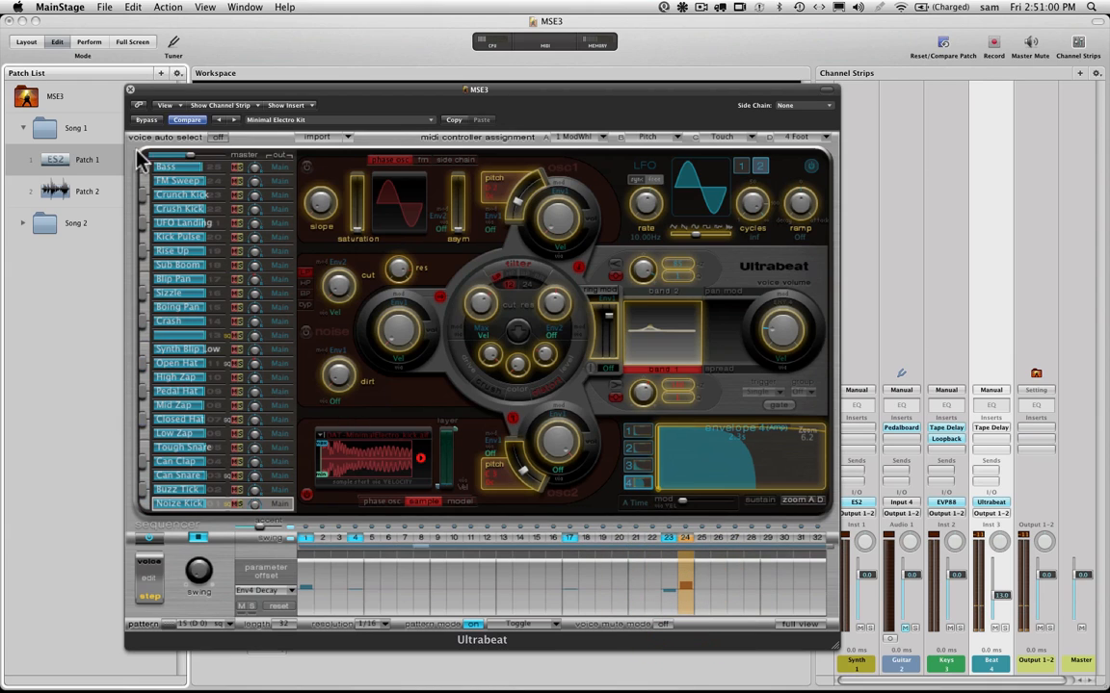
# Add Osc1 Pitch offsets to Closed Hat on steps 29, 11, 13 and 15, with about -52% on step 13
pyautogui.click(176, 420)
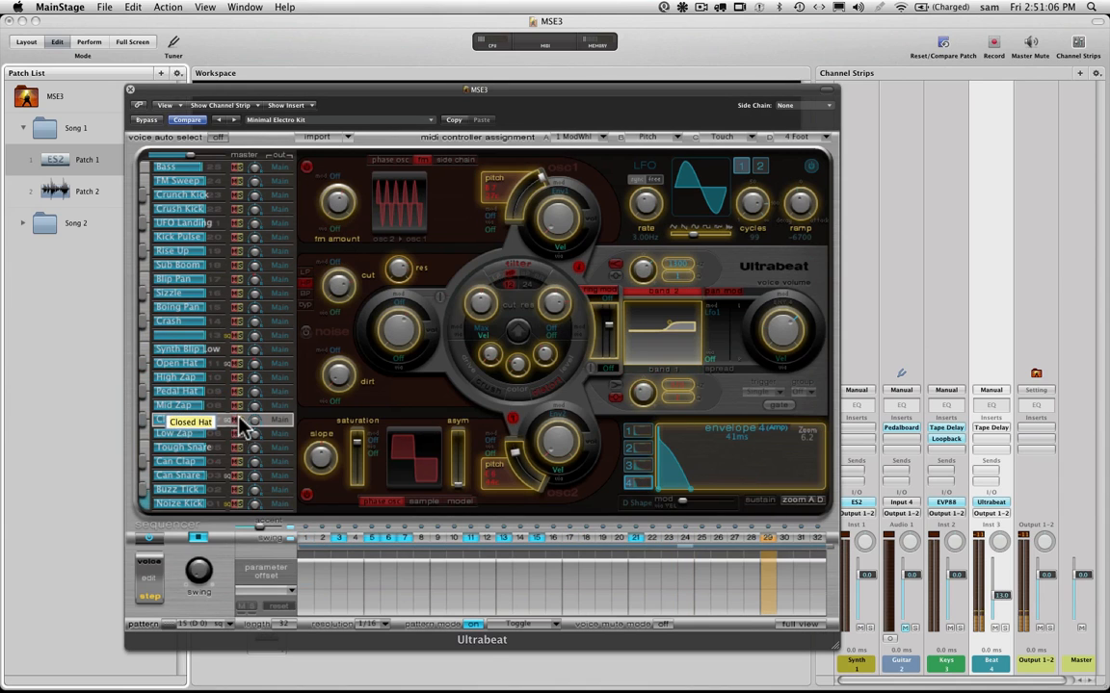
pyautogui.moveTo(541, 179); pyautogui.dragTo(508, 212)
pyautogui.click(470, 583)
pyautogui.click(502, 601)
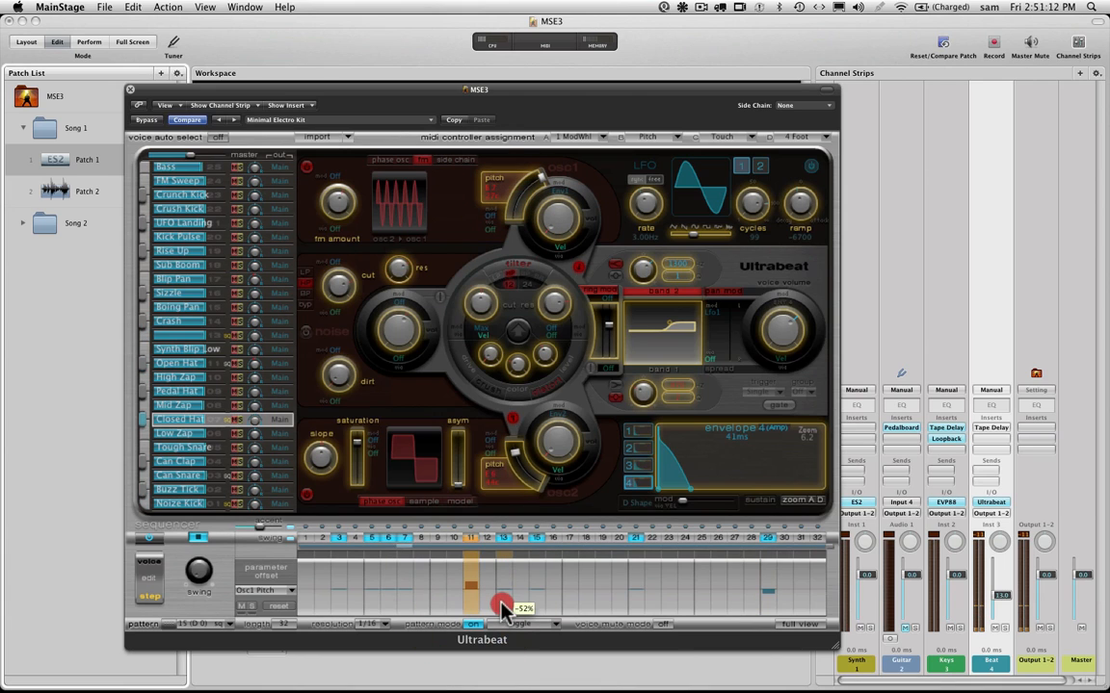
pyautogui.moveTo(537, 597); pyautogui.dragTo(537, 582)
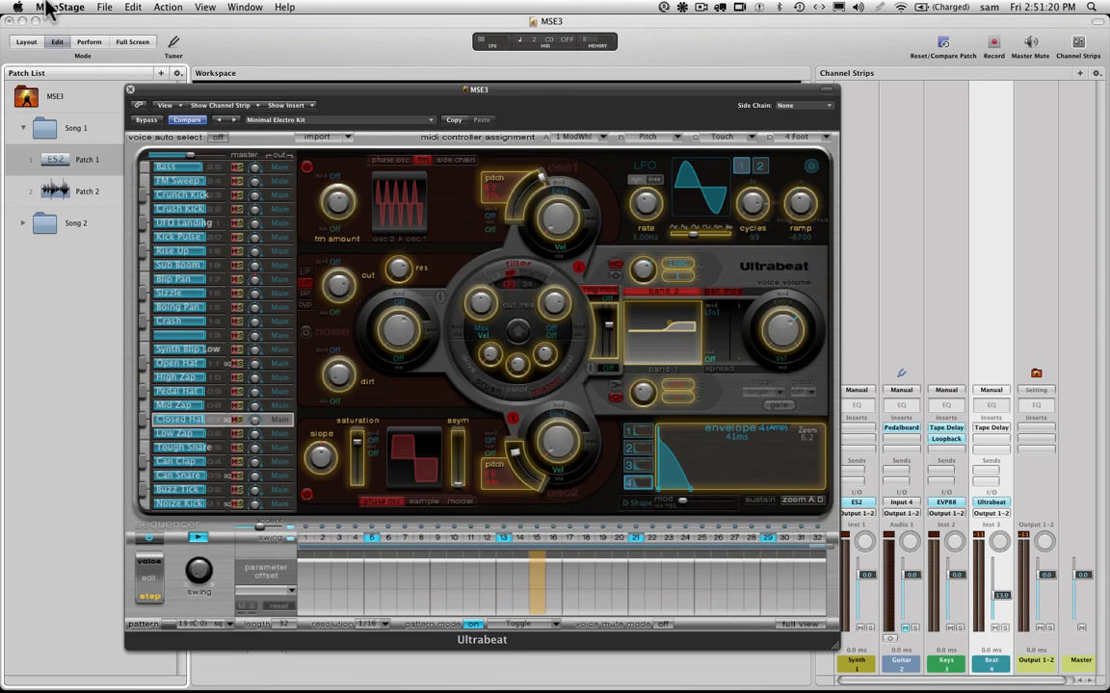
# Close the Ultrabeat window and mute the Guitar channel strip
pyautogui.click(131, 89)
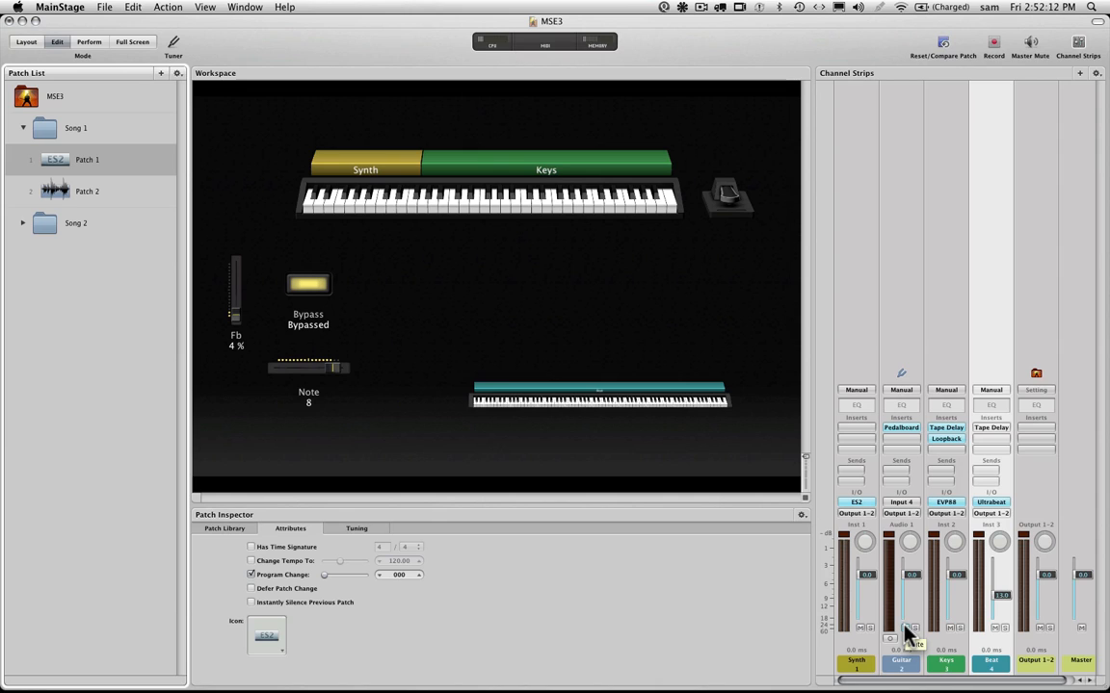
pyautogui.click(904, 627)
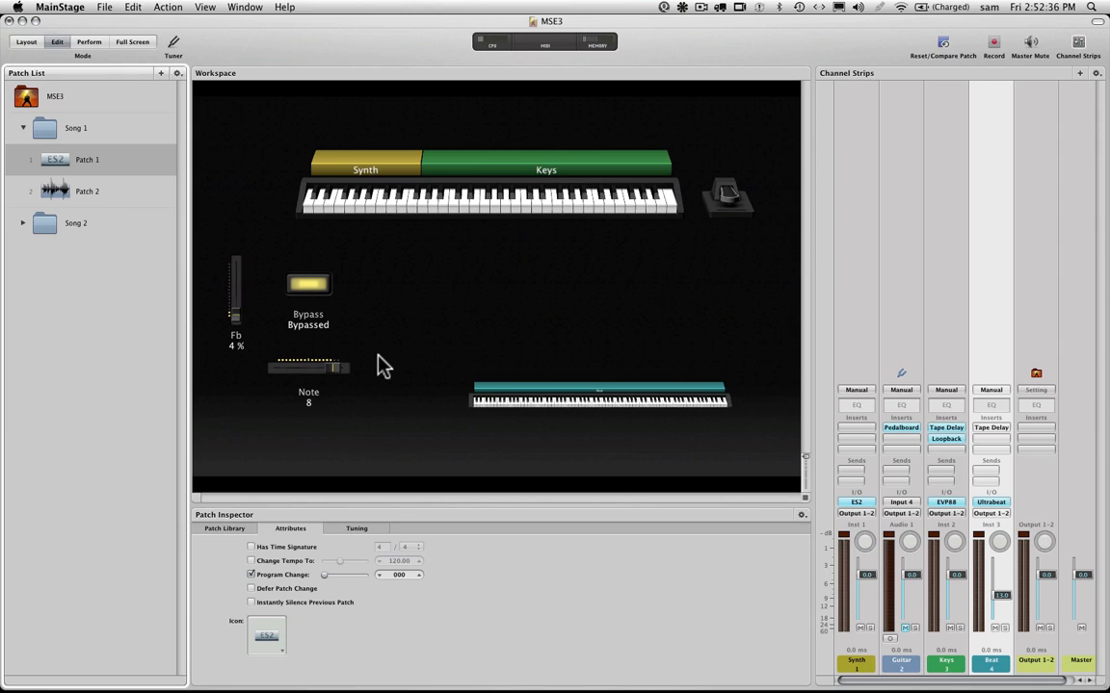
# Shift the large 61-key keyboard slightly toward the pedal in the concert's layout
pyautogui.click(348, 212)
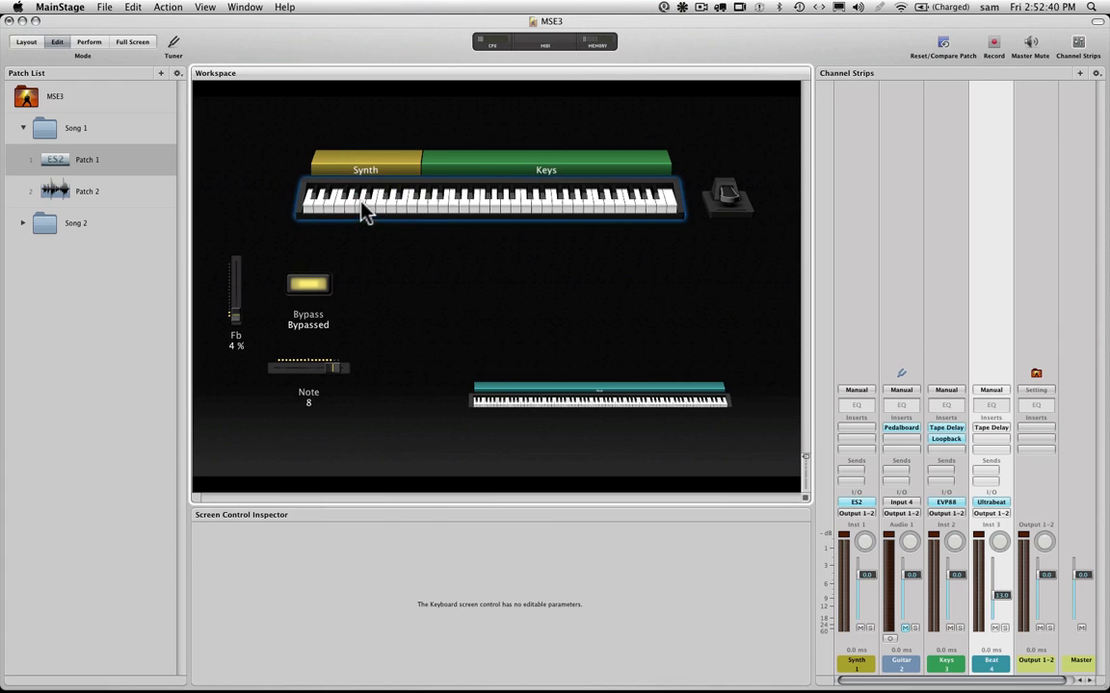
pyautogui.click(24, 46)
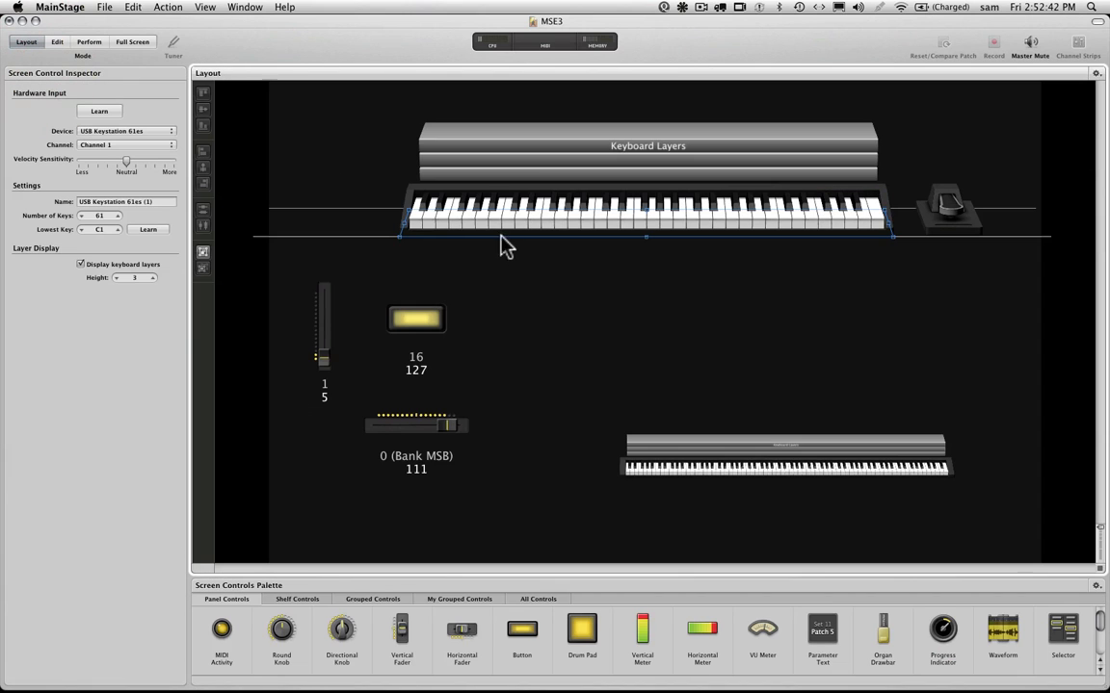
pyautogui.moveTo(500, 242); pyautogui.dragTo(511, 183)
pyautogui.click(561, 304)
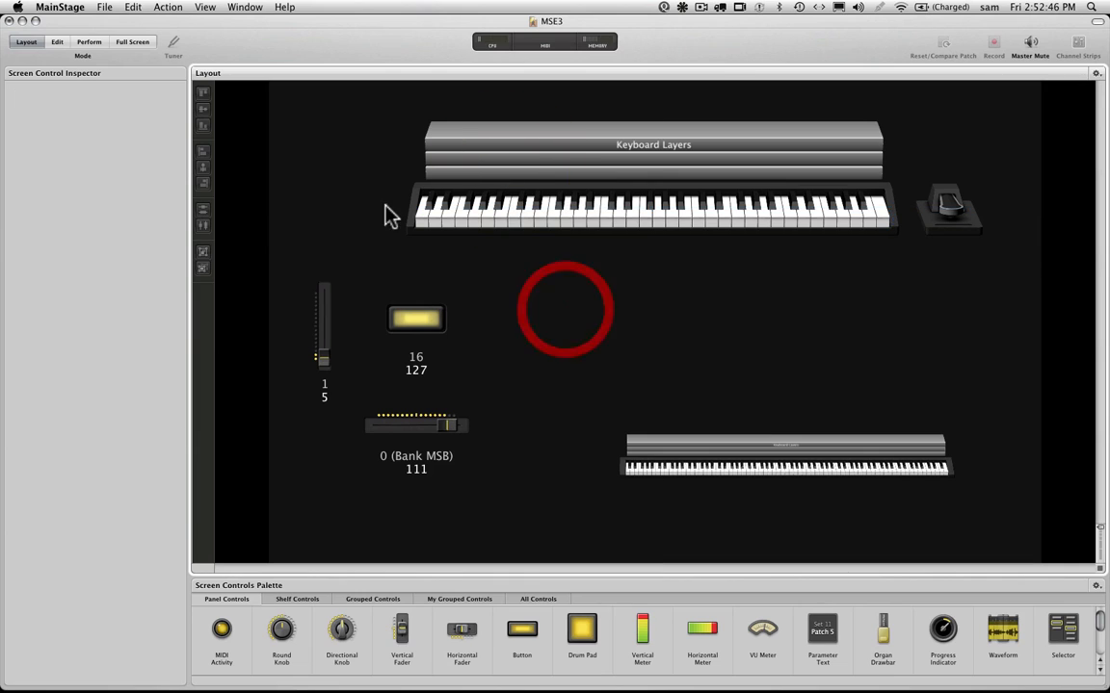
pyautogui.click(288, 132)
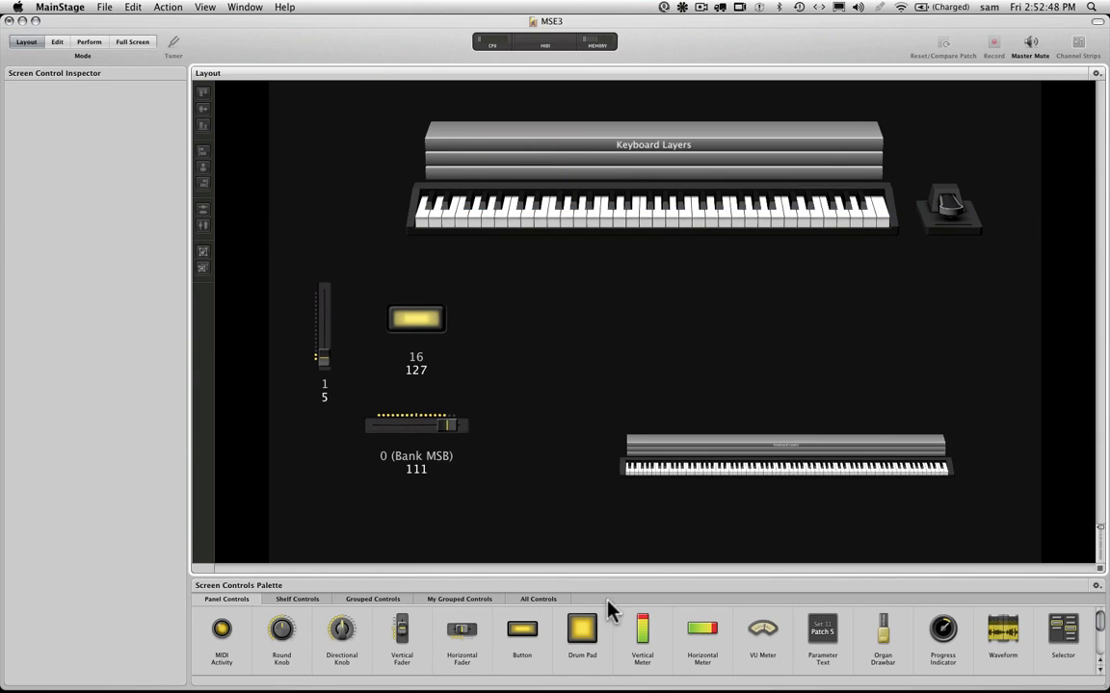
# Add a Parameter Text control and, below it, a Selector to the left of the 61-key keyboard
pyautogui.moveTo(820, 636); pyautogui.dragTo(337, 138)
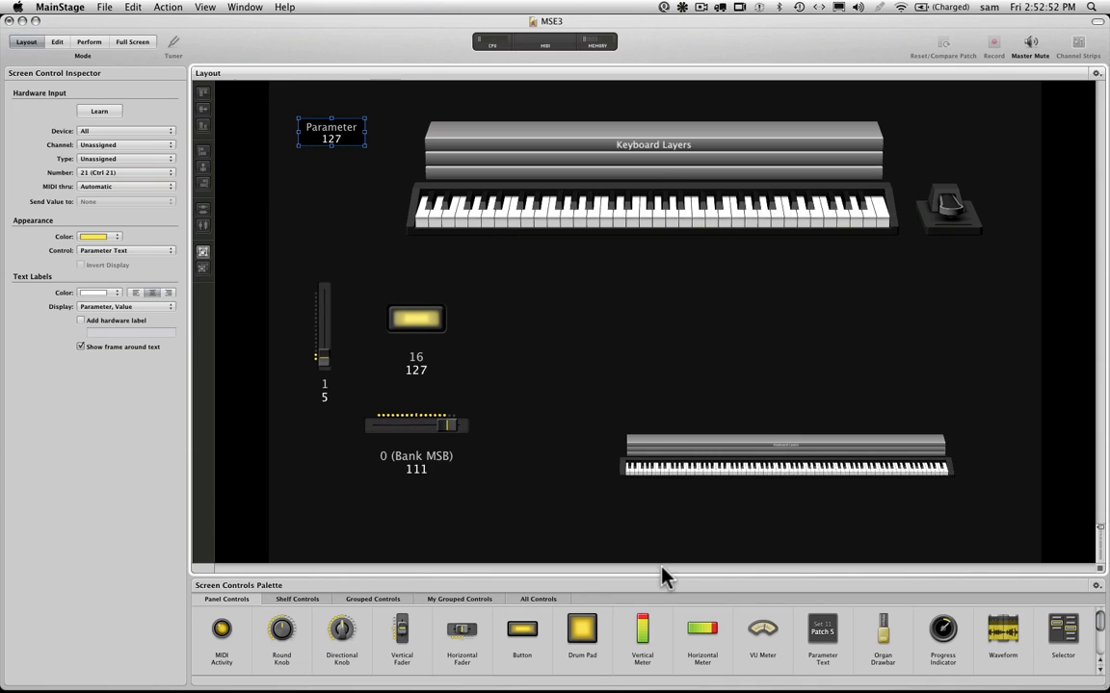
pyautogui.moveTo(1062, 631); pyautogui.dragTo(370, 237)
pyautogui.click(716, 383)
pyautogui.click(609, 314)
pyautogui.click(516, 210)
pyautogui.moveTo(516, 210); pyautogui.dragTo(508, 209)
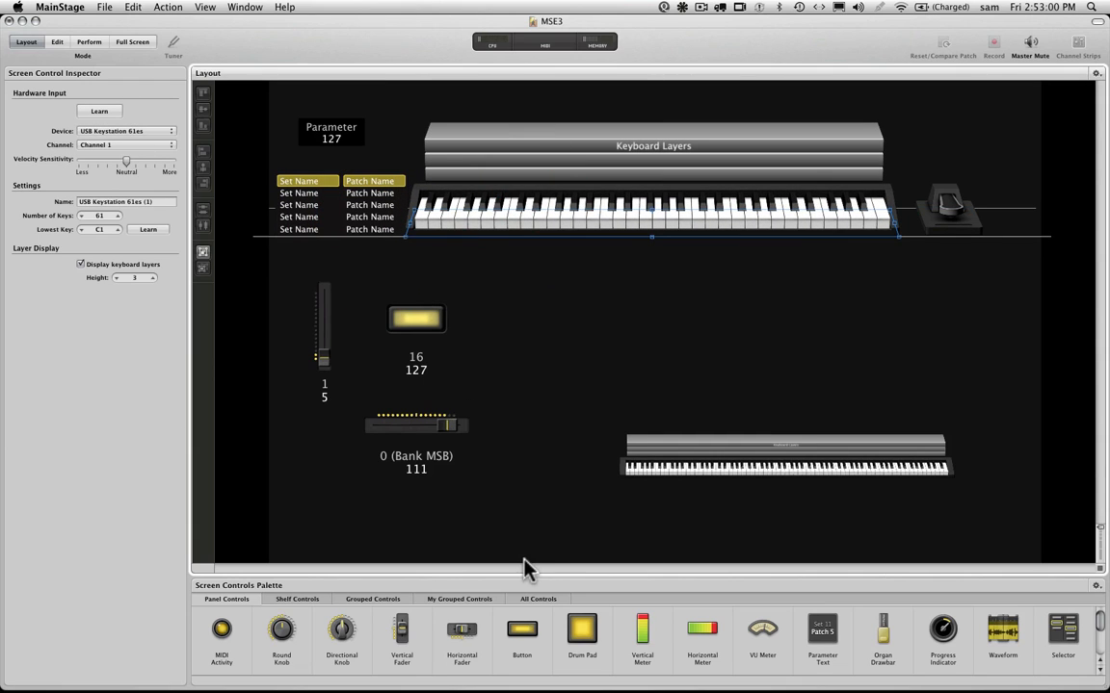
pyautogui.click(385, 601)
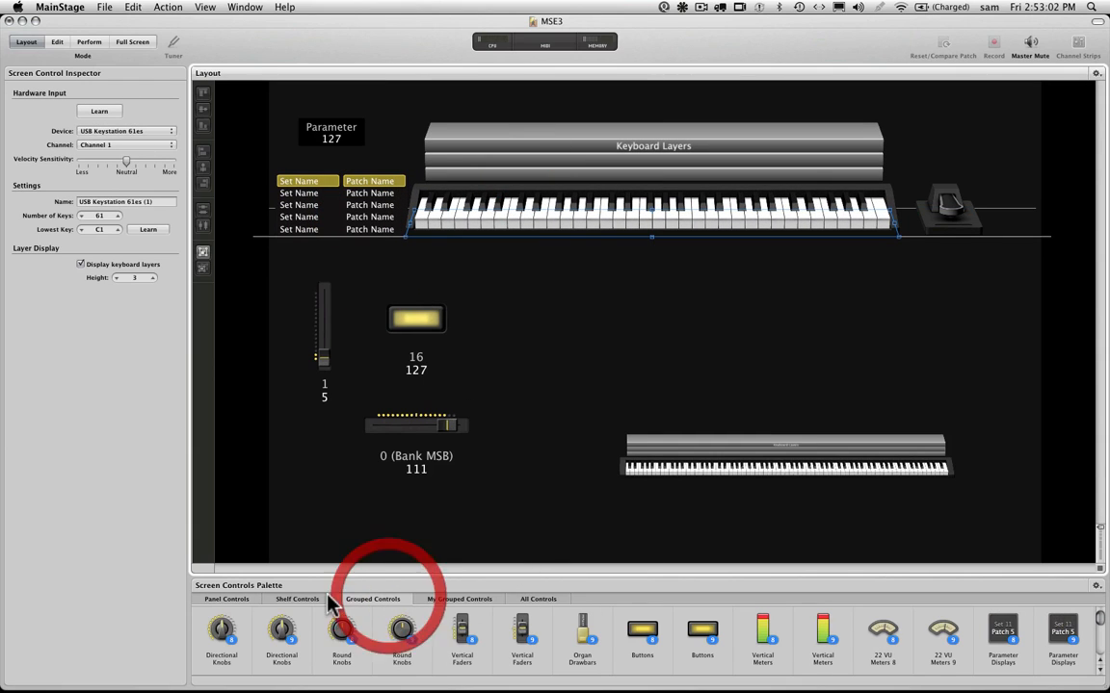
pyautogui.click(1099, 629)
pyautogui.moveTo(1099, 625); pyautogui.dragTo(926, 532)
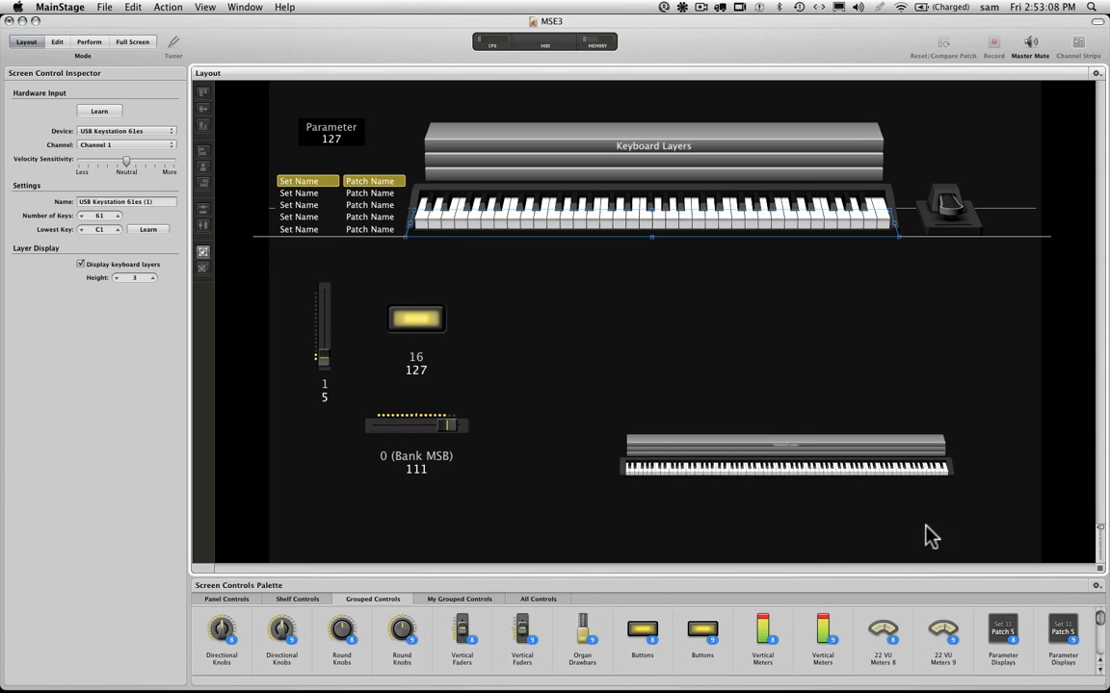
# Return to editing the concert and try switching between Patch 1 and Patch 2 of Song 1 with the on-screen selector
pyautogui.click(64, 45)
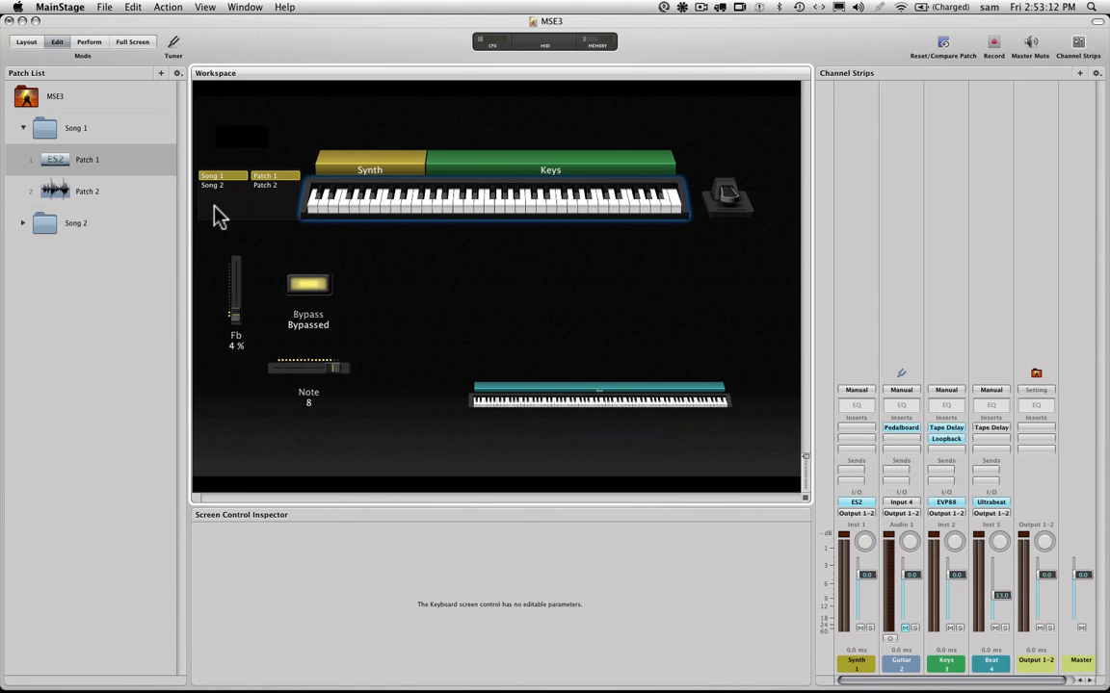
pyautogui.click(221, 187)
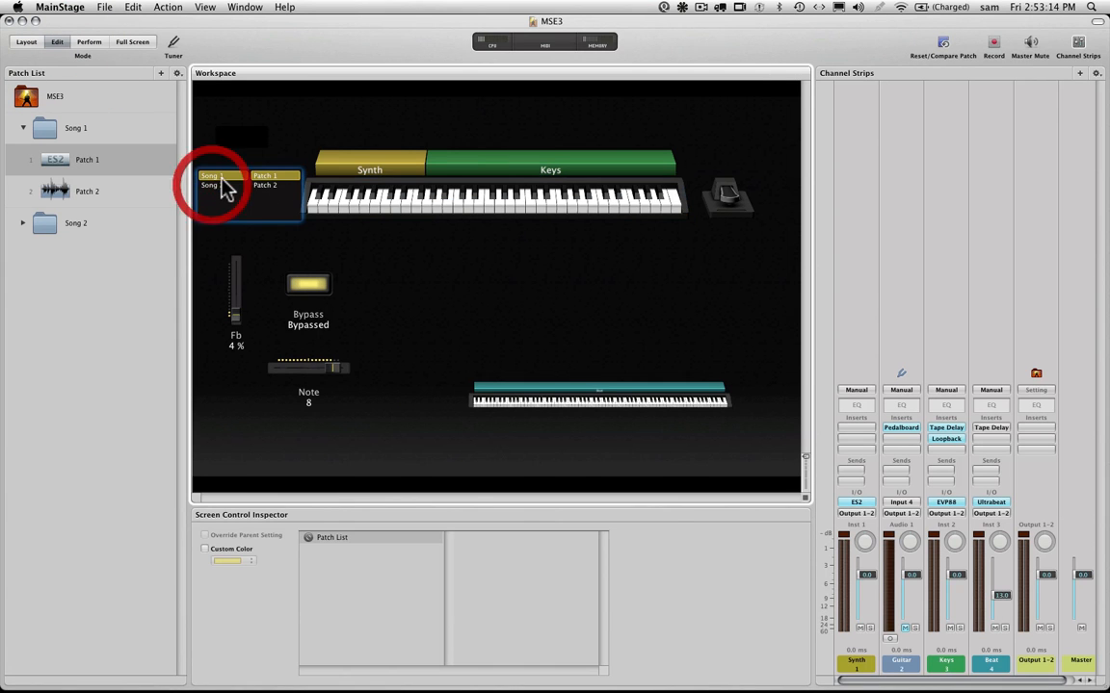
pyautogui.click(218, 185)
pyautogui.click(218, 176)
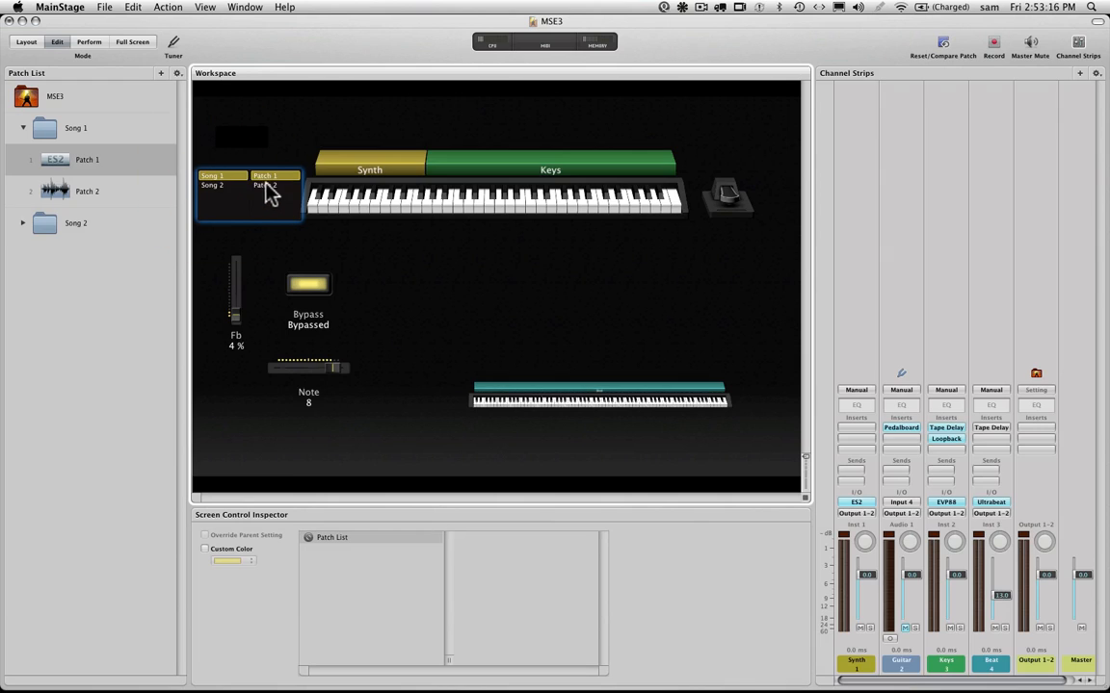
pyautogui.click(266, 185)
pyautogui.click(266, 177)
pyautogui.click(267, 185)
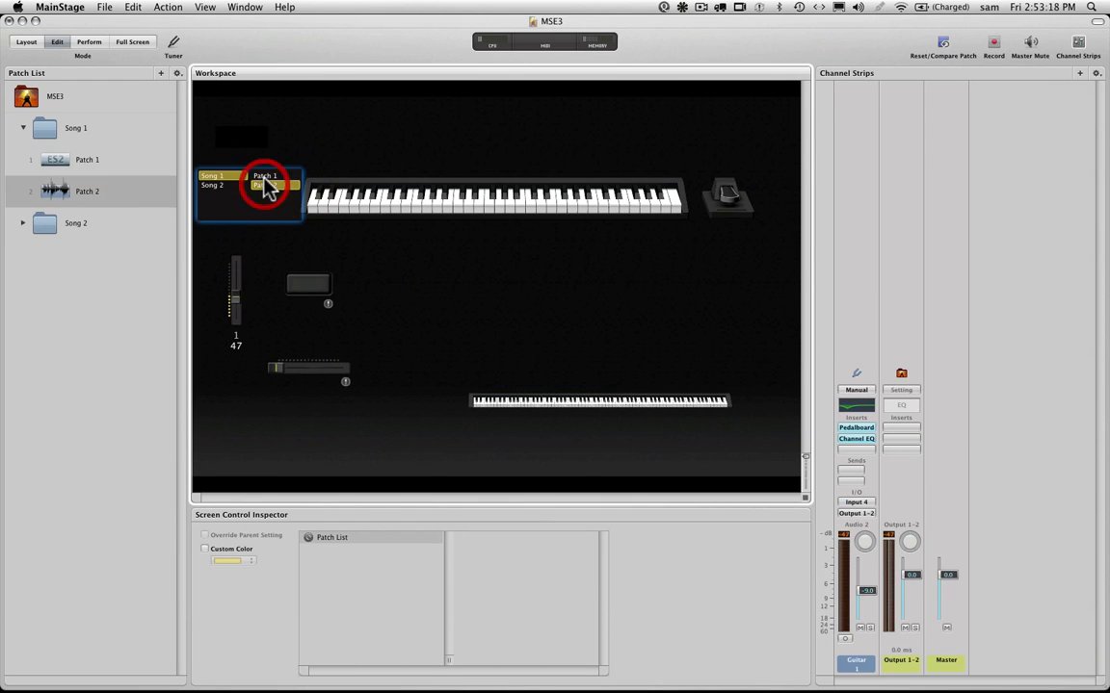
pyautogui.click(265, 177)
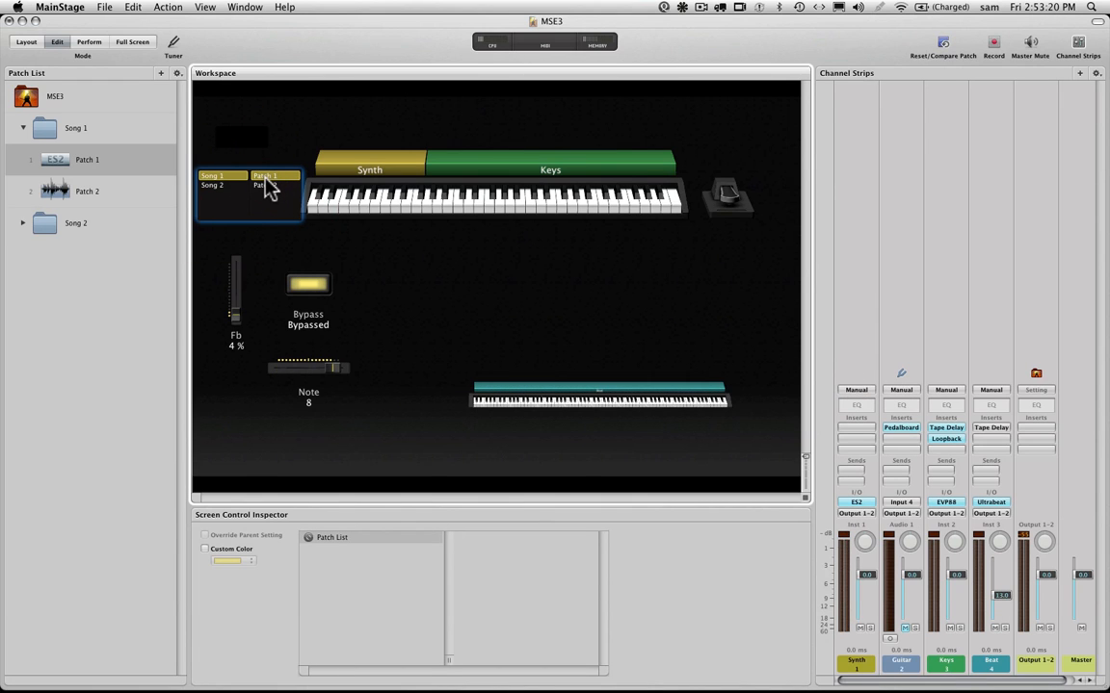
pyautogui.click(267, 184)
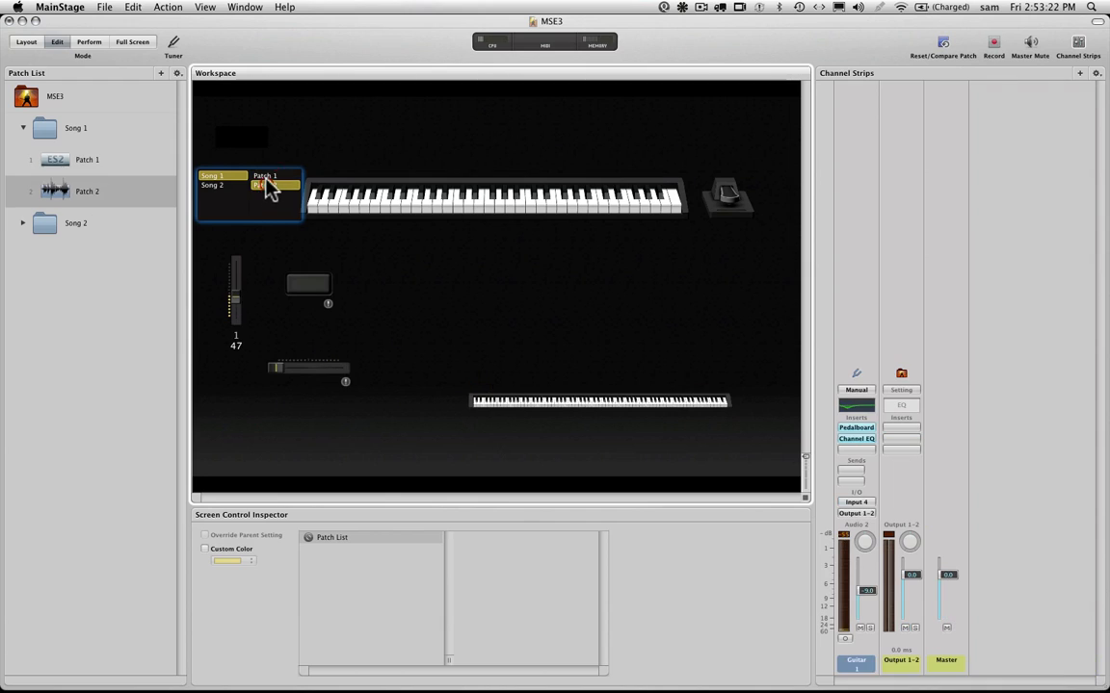
pyautogui.click(266, 177)
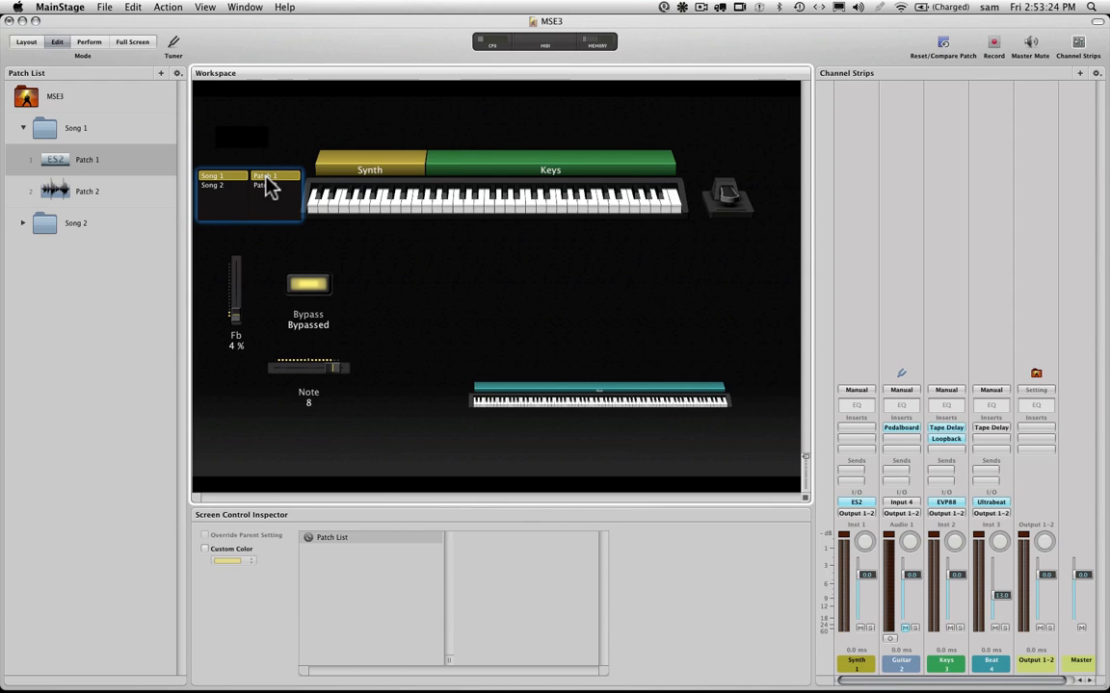
# Try the selector in full-screen view by switching to Patch 2, and return to editing the concert
pyautogui.click(133, 43)
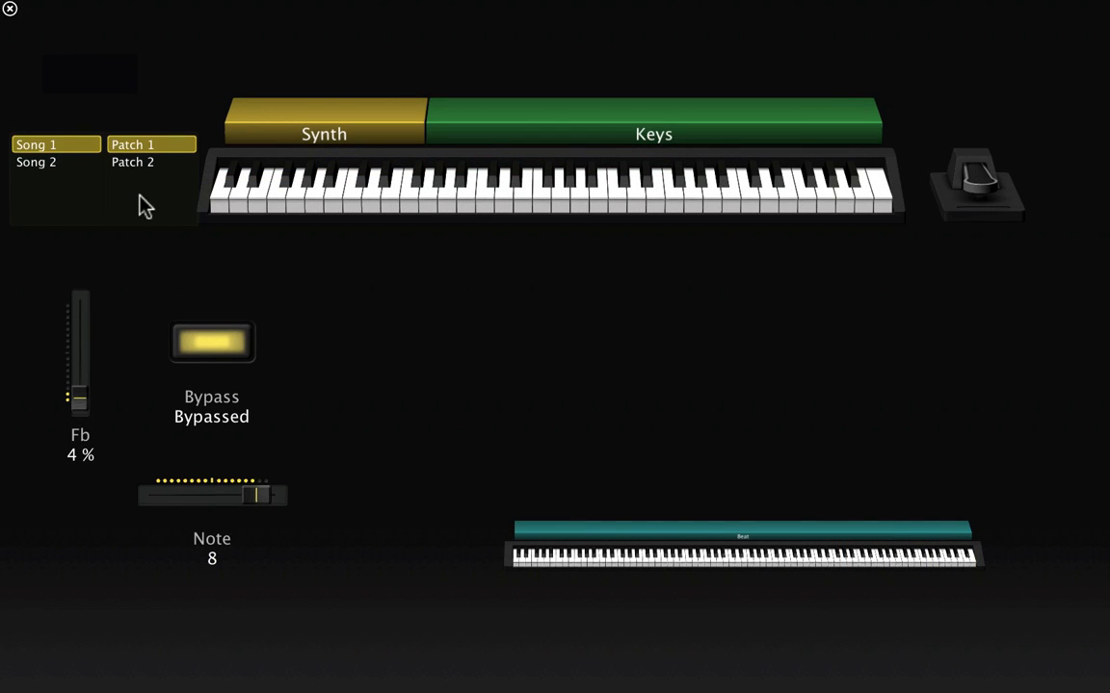
pyautogui.click(131, 164)
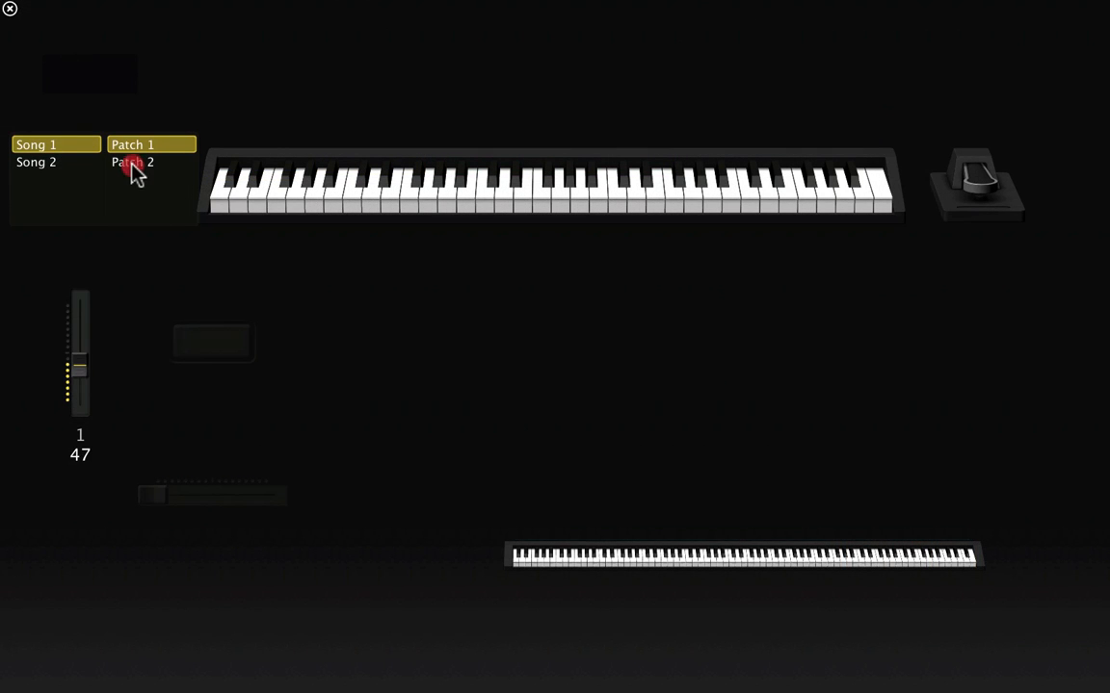
pyautogui.click(10, 10)
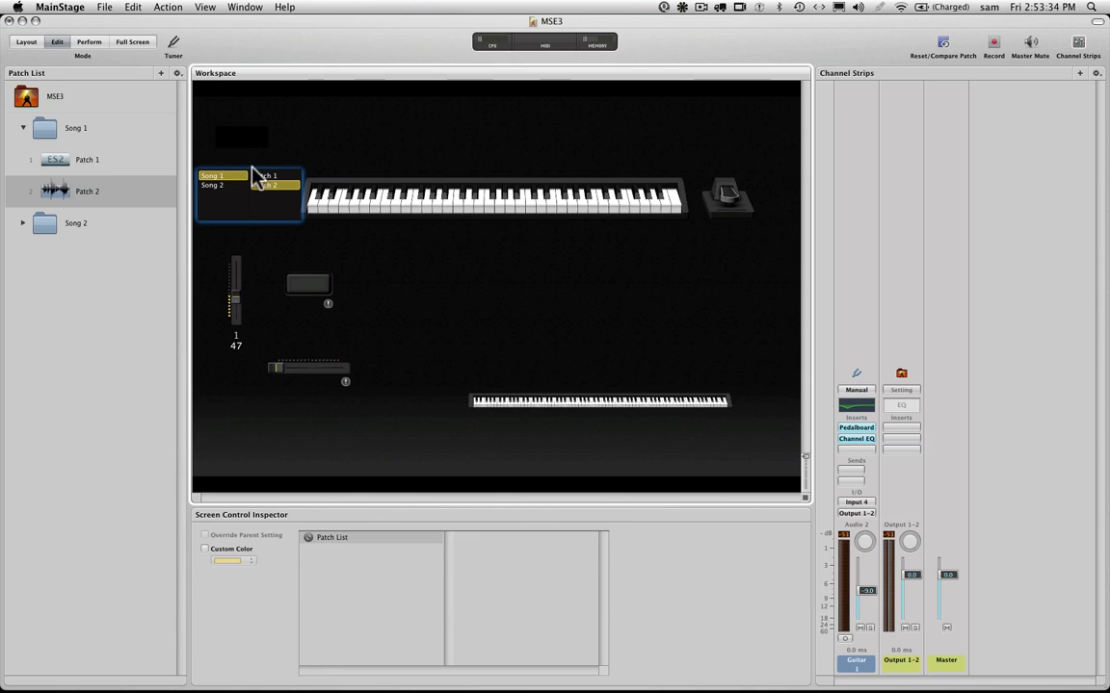
# Select Patch 1 in the patch list and unmute its Guitar channel strip
pyautogui.click(92, 165)
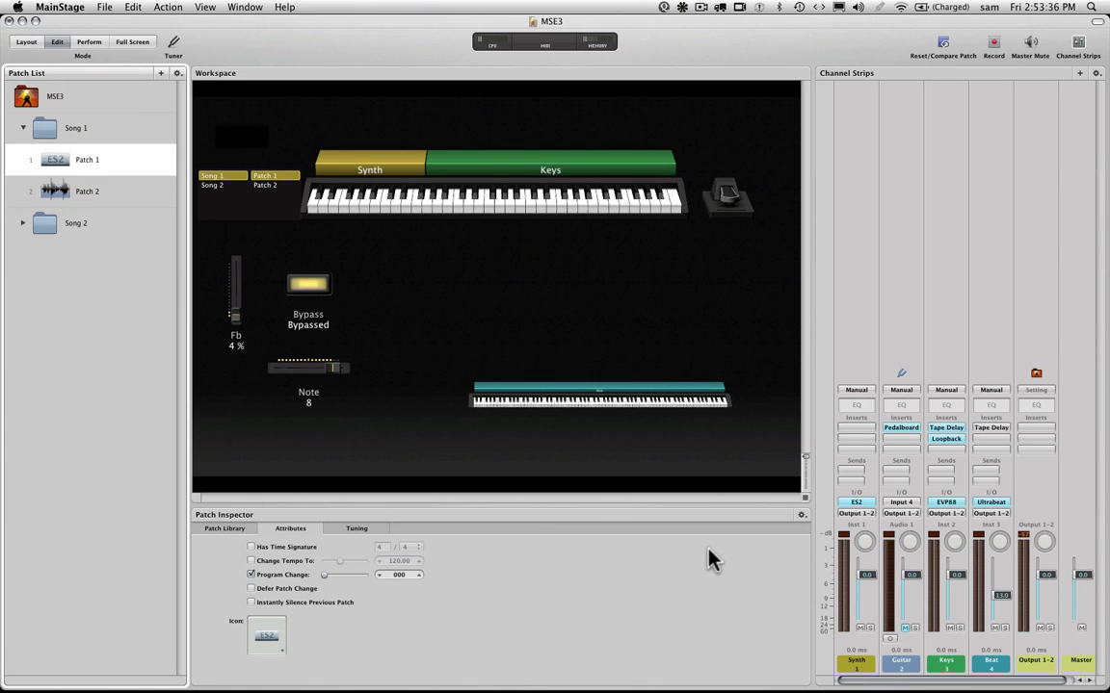
pyautogui.click(908, 636)
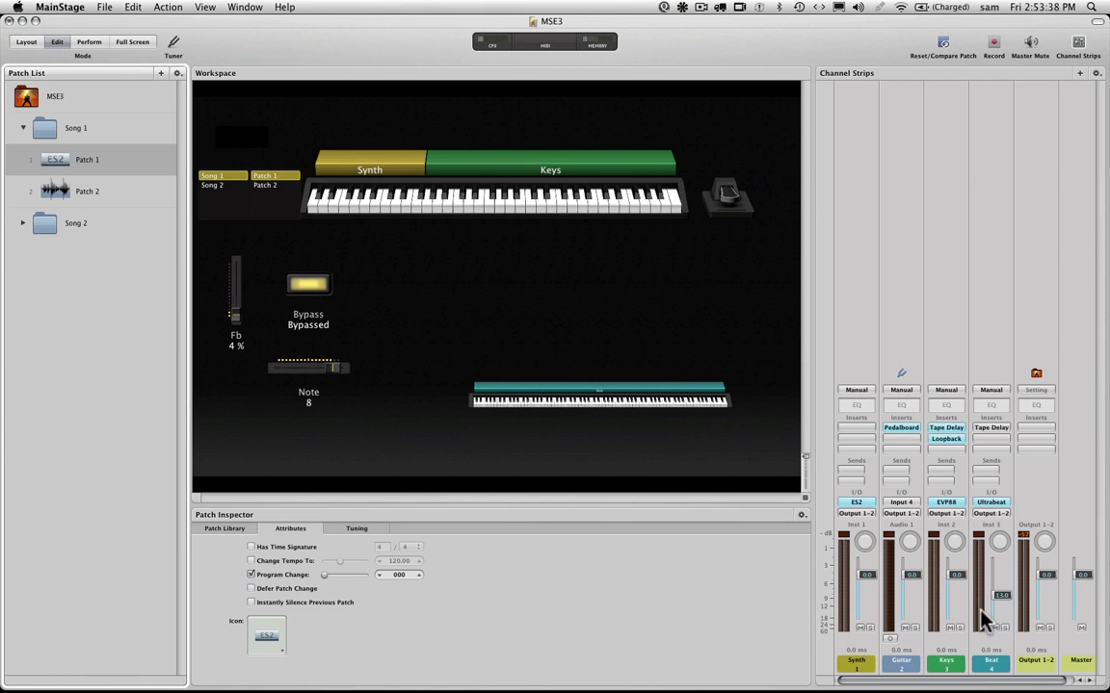
# Cut the Beat channel strip from Patch 1 and confirm deleting it along with its parameter mappings
pyautogui.click(994, 662)
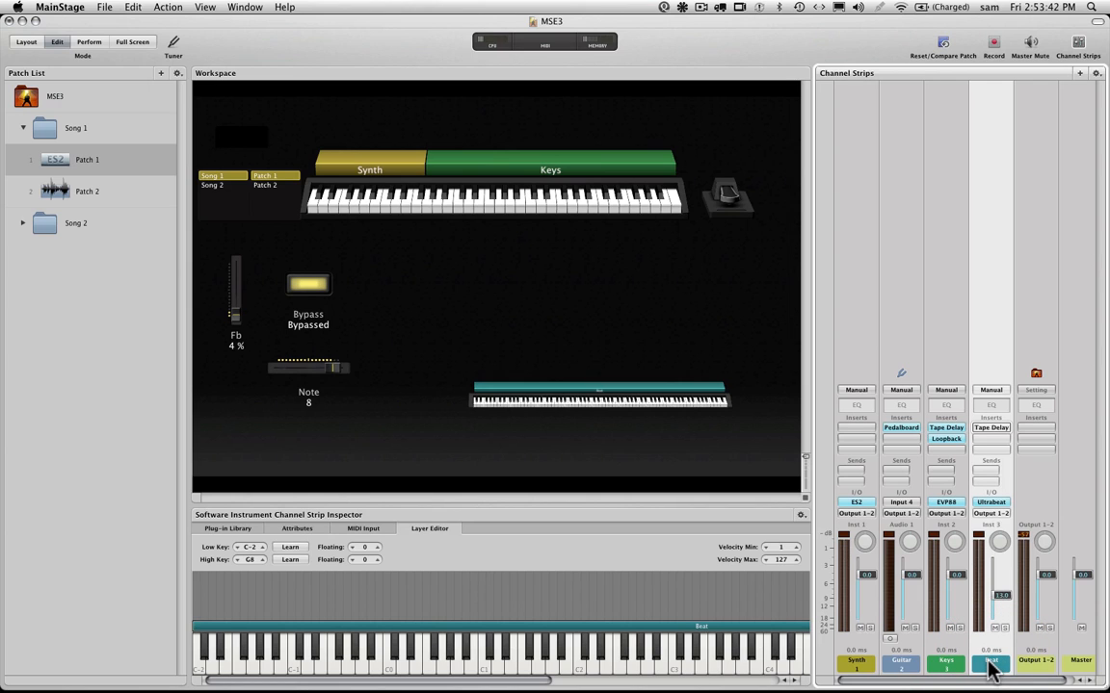
pyautogui.rightClick(988, 662)
pyautogui.click(983, 661)
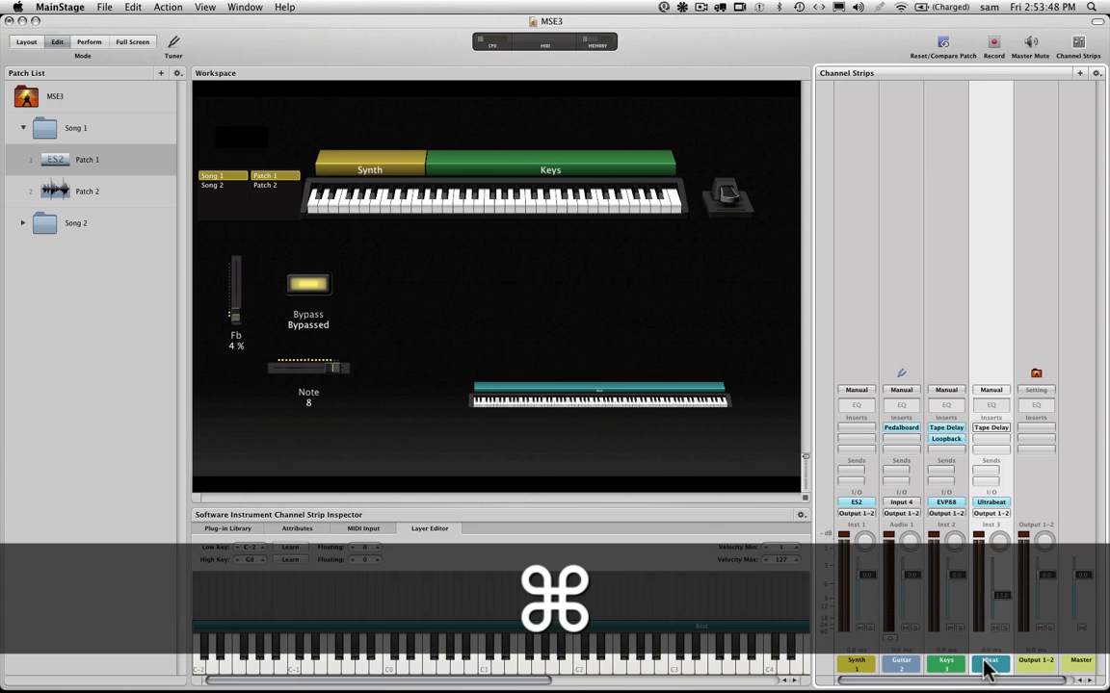
pyautogui.press('super+x')
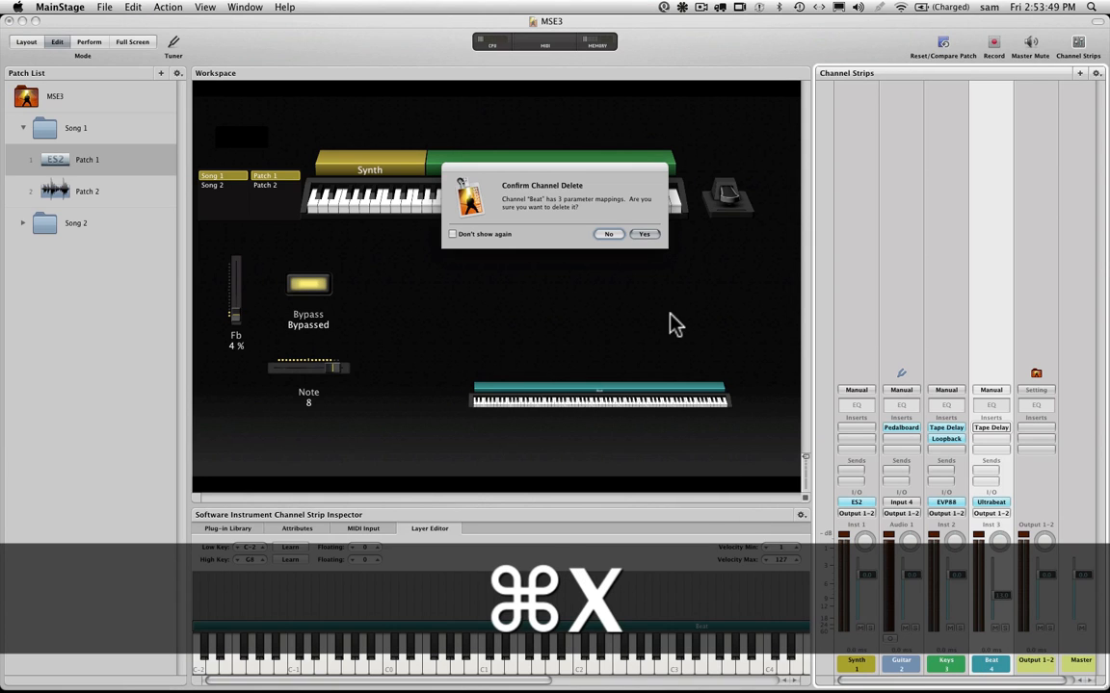
pyautogui.click(606, 235)
pyautogui.click(641, 234)
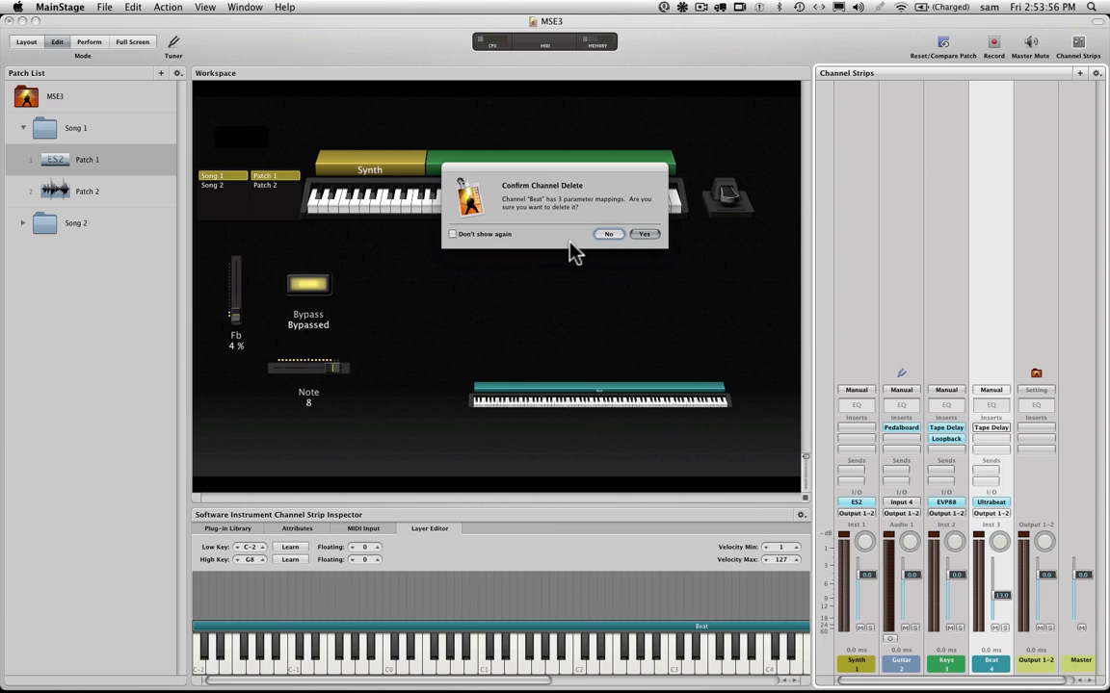
pyautogui.click(612, 240)
pyautogui.click(641, 236)
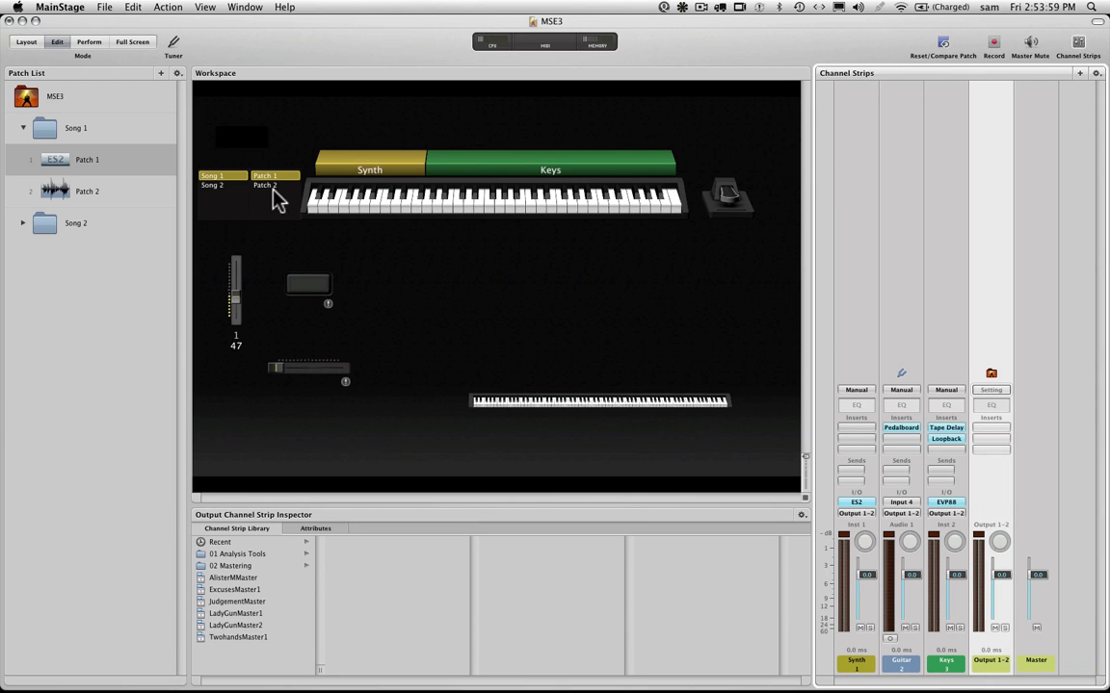
# Paste the Beat channel strip into the Song 1 set and confirm creating it at the set level
pyautogui.click(97, 129)
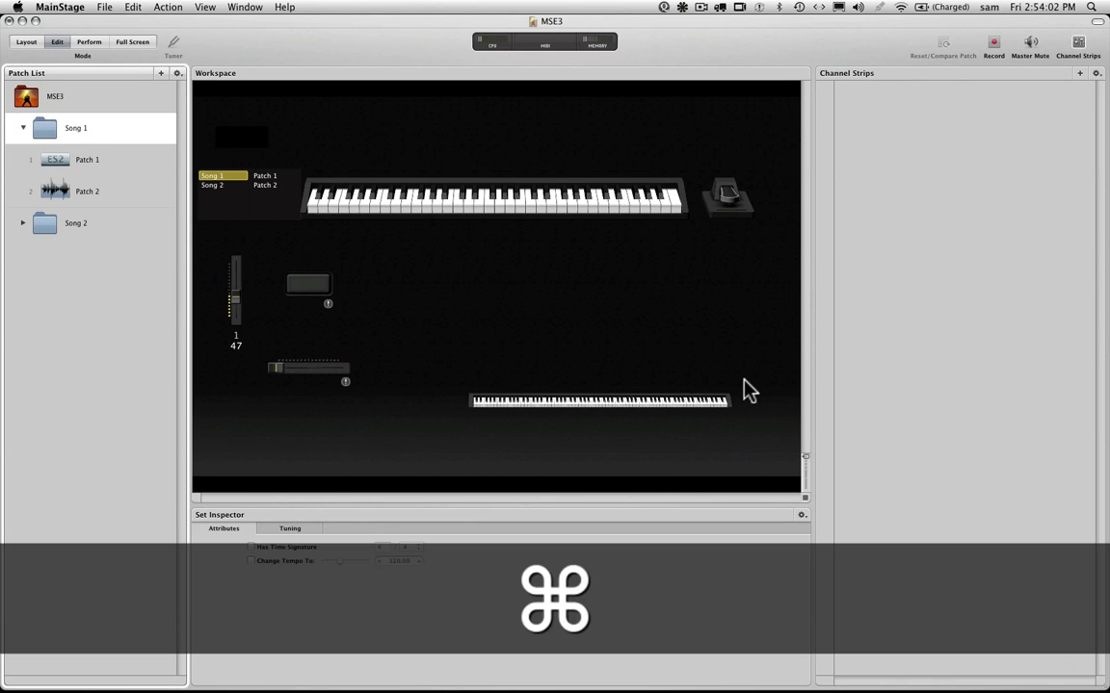
pyautogui.press('super+v')
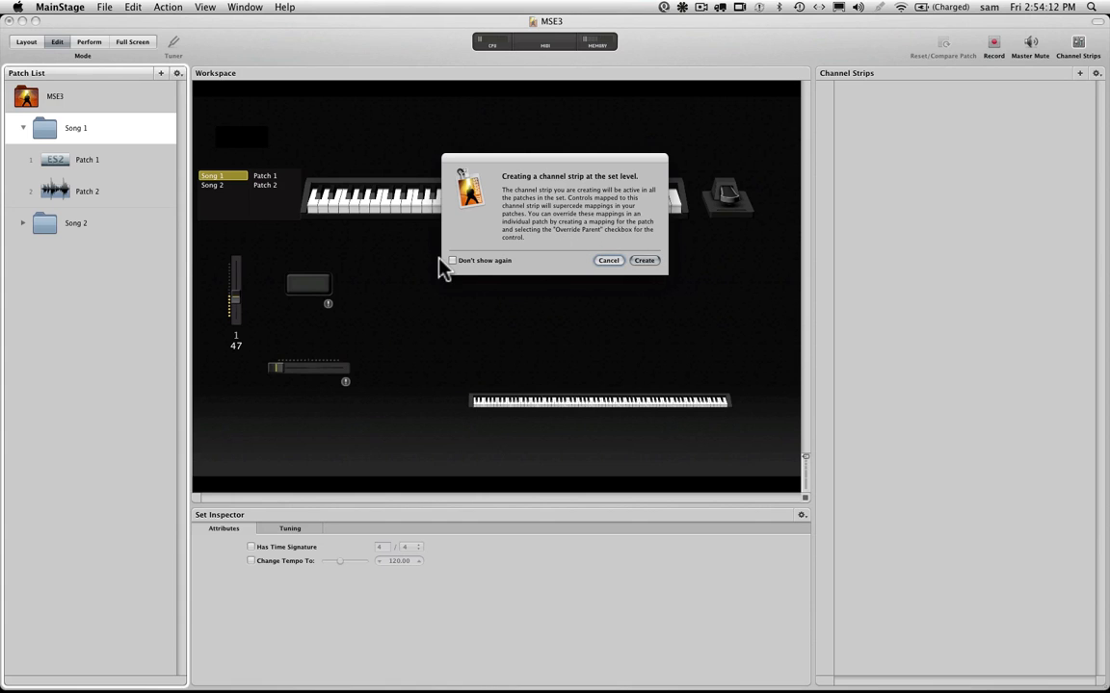
pyautogui.click(639, 261)
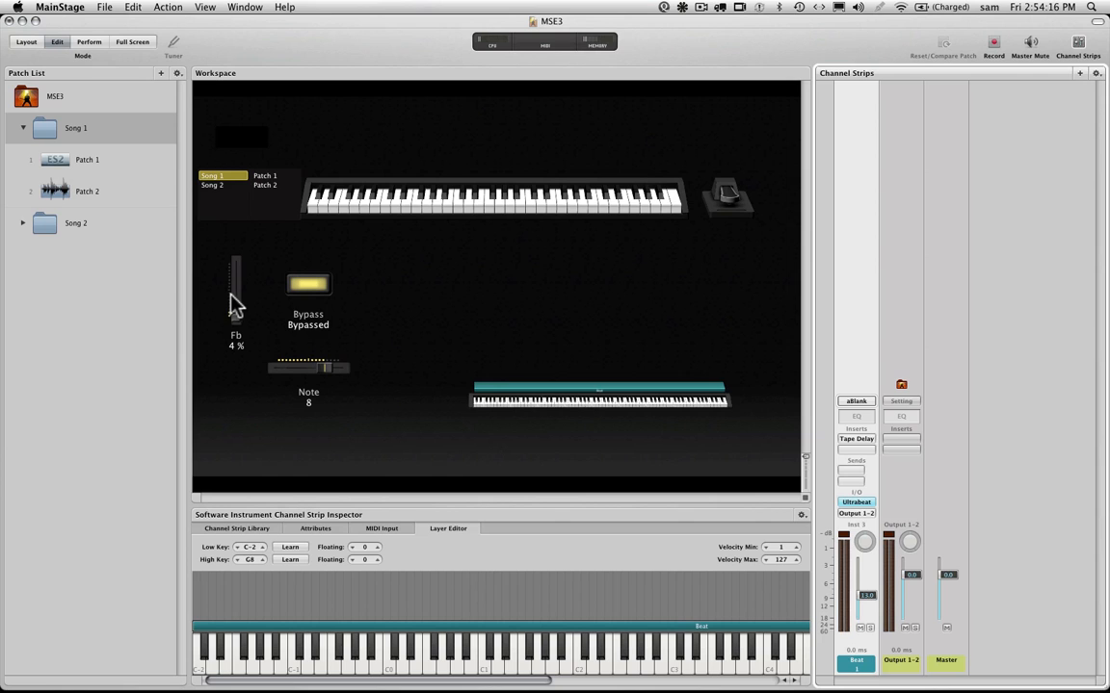
# Open the Tape Delay on the Beat channel strip and position its window clear of the on-screen fader, button and slider
pyautogui.click(853, 439)
pyautogui.moveTo(205, 55); pyautogui.dragTo(744, 74)
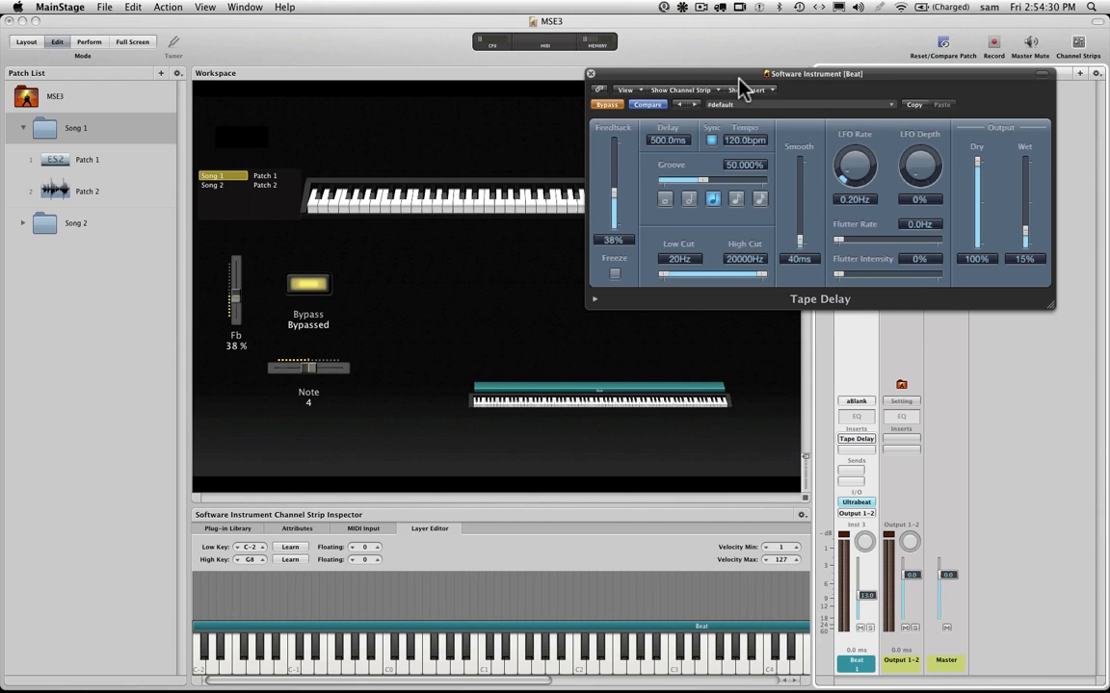
pyautogui.moveTo(693, 73); pyautogui.dragTo(587, 100)
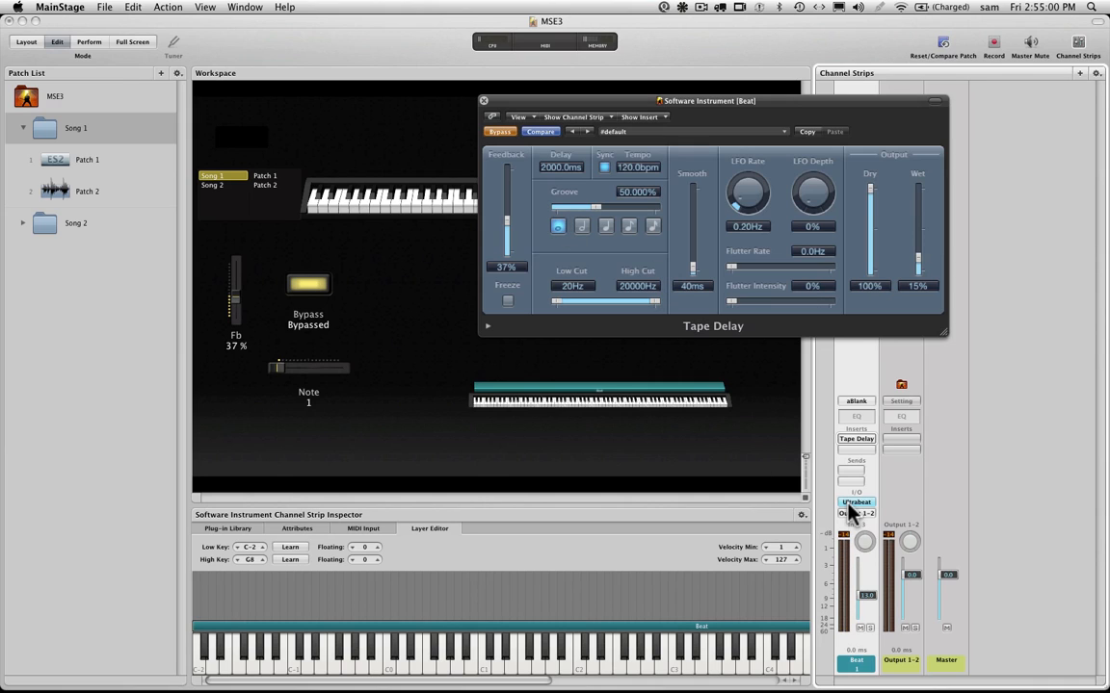
# Switch repeatedly between Patch 1 and Patch 2 to try the shared Beat strip, finish on Patch 1, and close Tape Delay
pyautogui.click(85, 163)
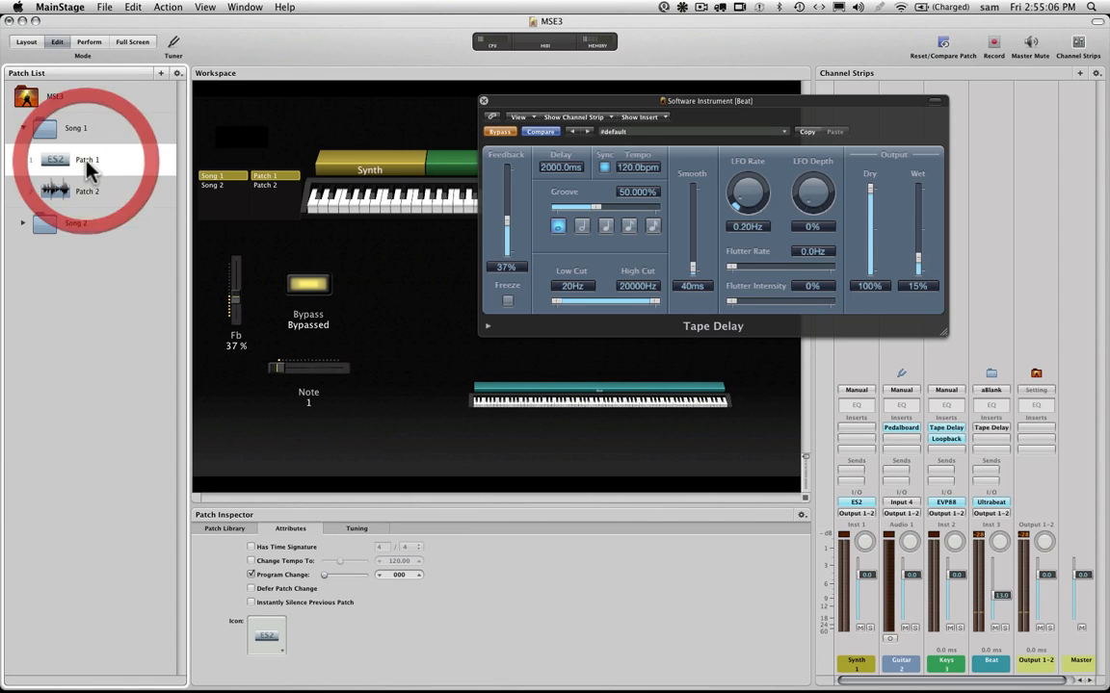
pyautogui.click(101, 193)
pyautogui.click(92, 166)
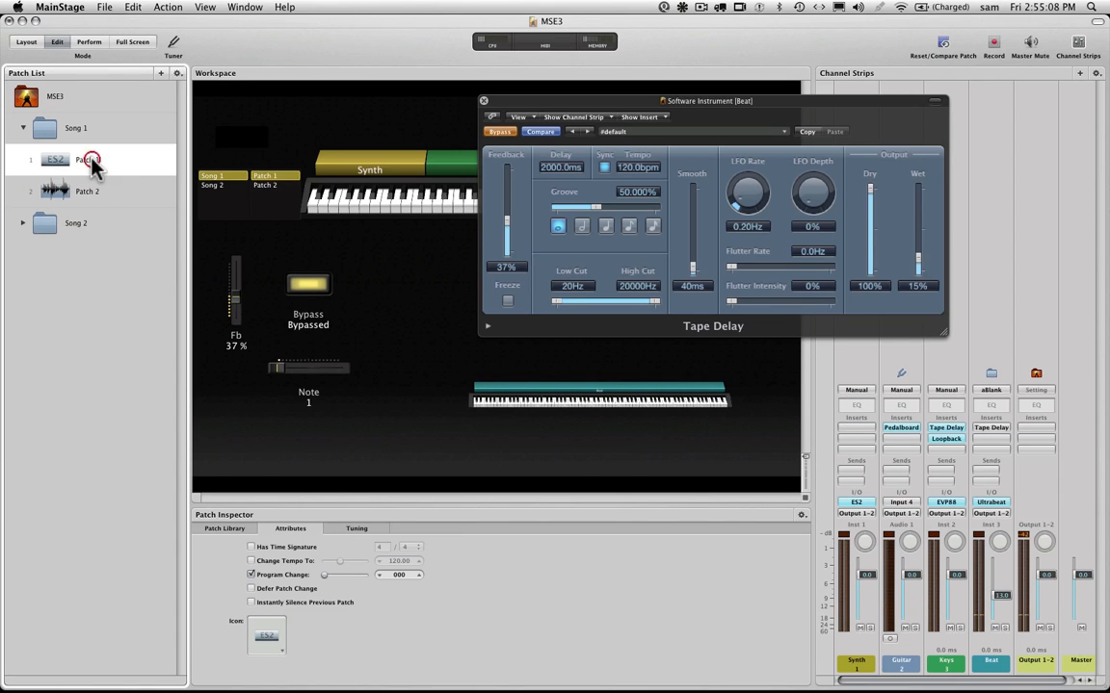
pyautogui.click(98, 193)
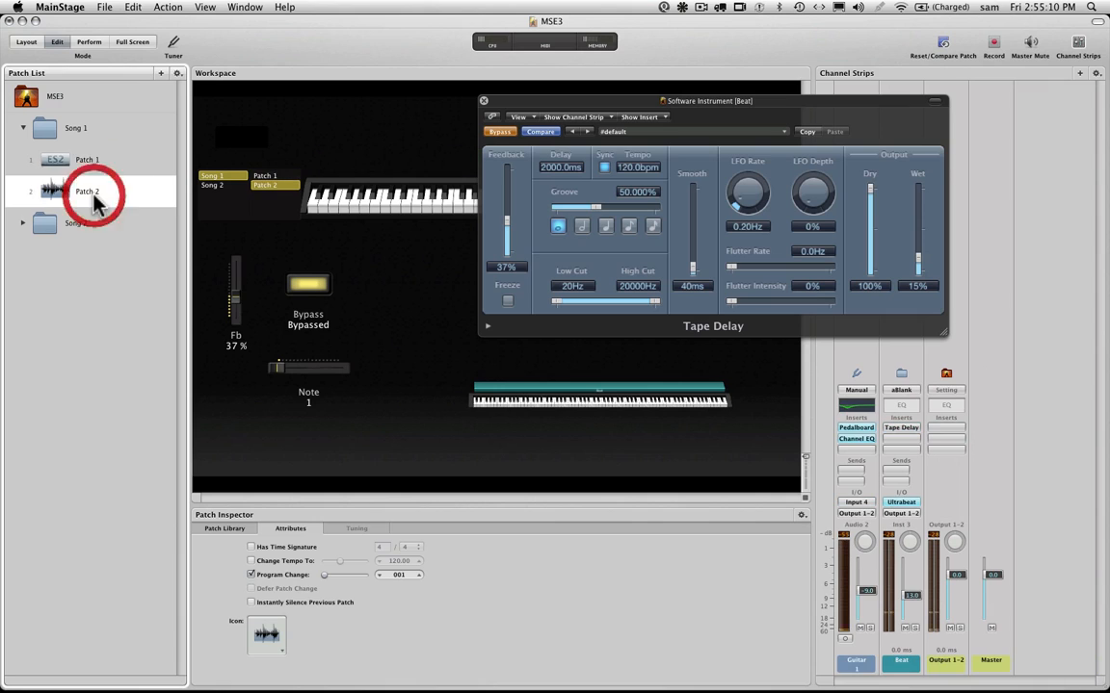
pyautogui.click(89, 160)
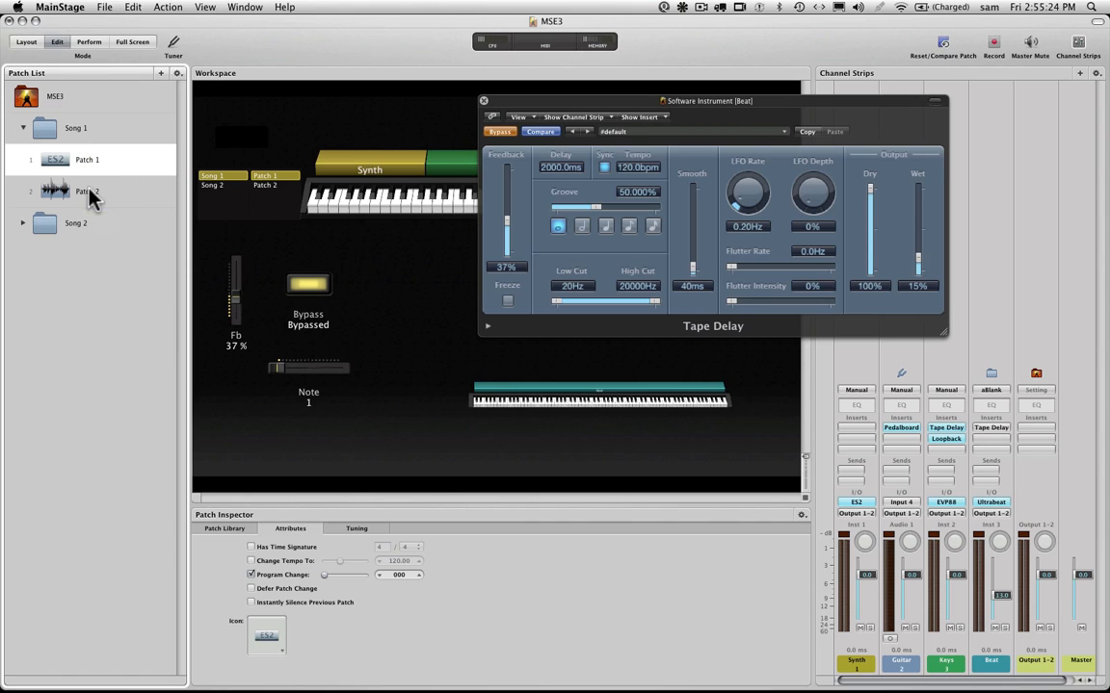
pyautogui.click(482, 104)
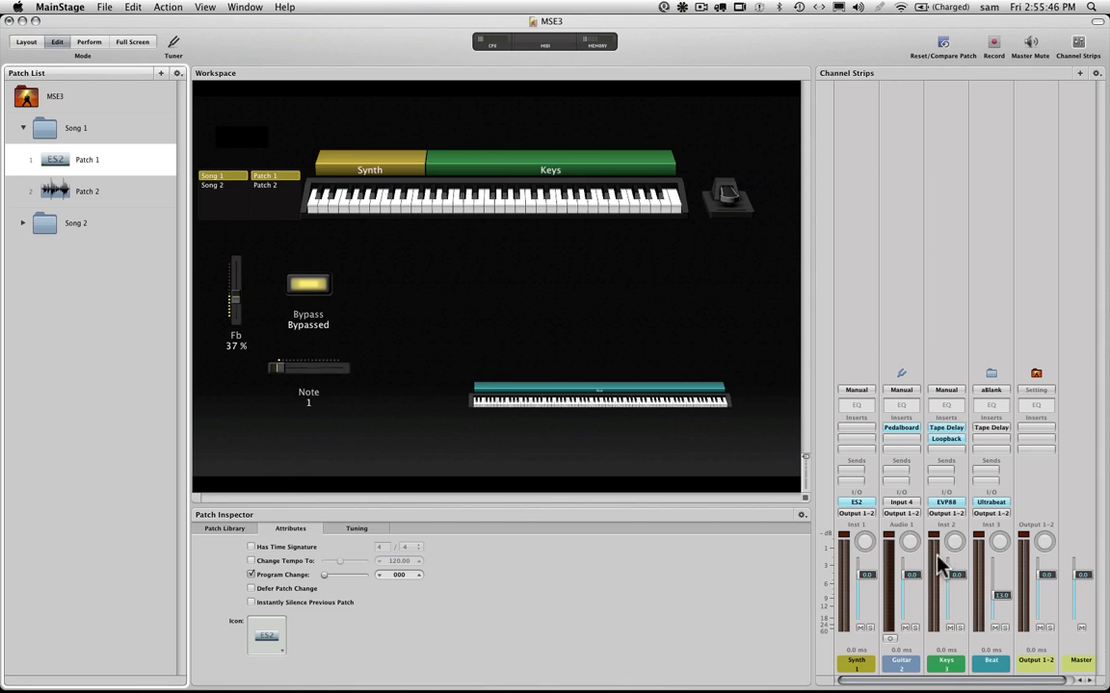
# Examine the Bypass button's mapping in the Song 1 set, browsing the Beat strip's Ultrabeat and Tape Delay parameters
pyautogui.click(85, 130)
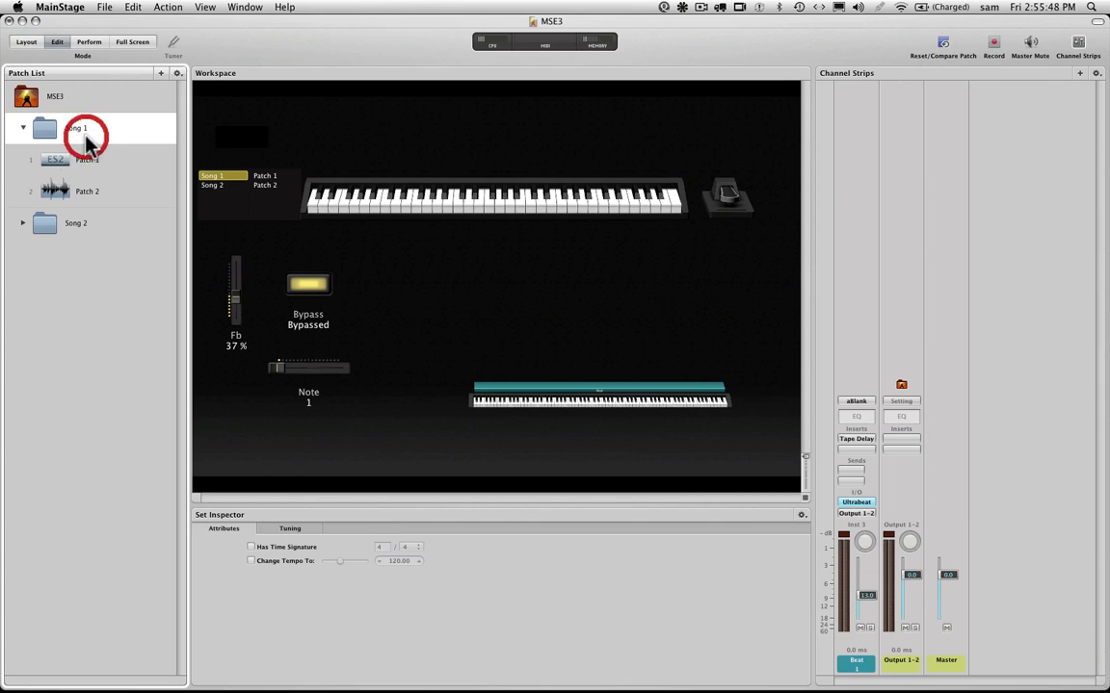
pyautogui.click(307, 284)
pyautogui.click(297, 531)
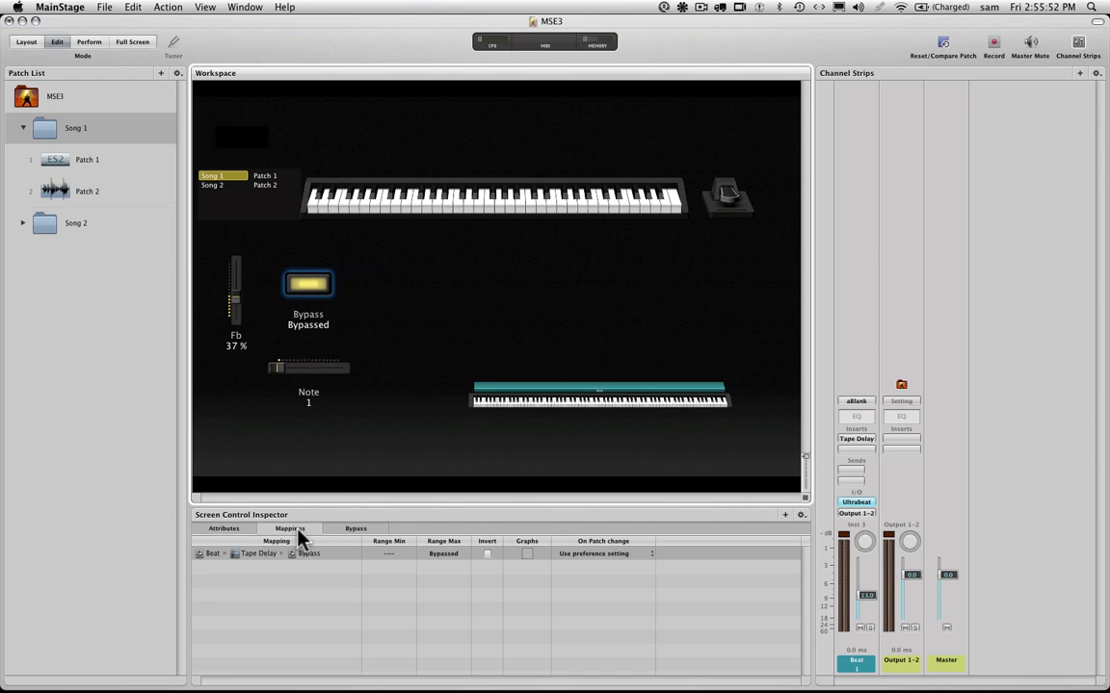
pyautogui.click(236, 556)
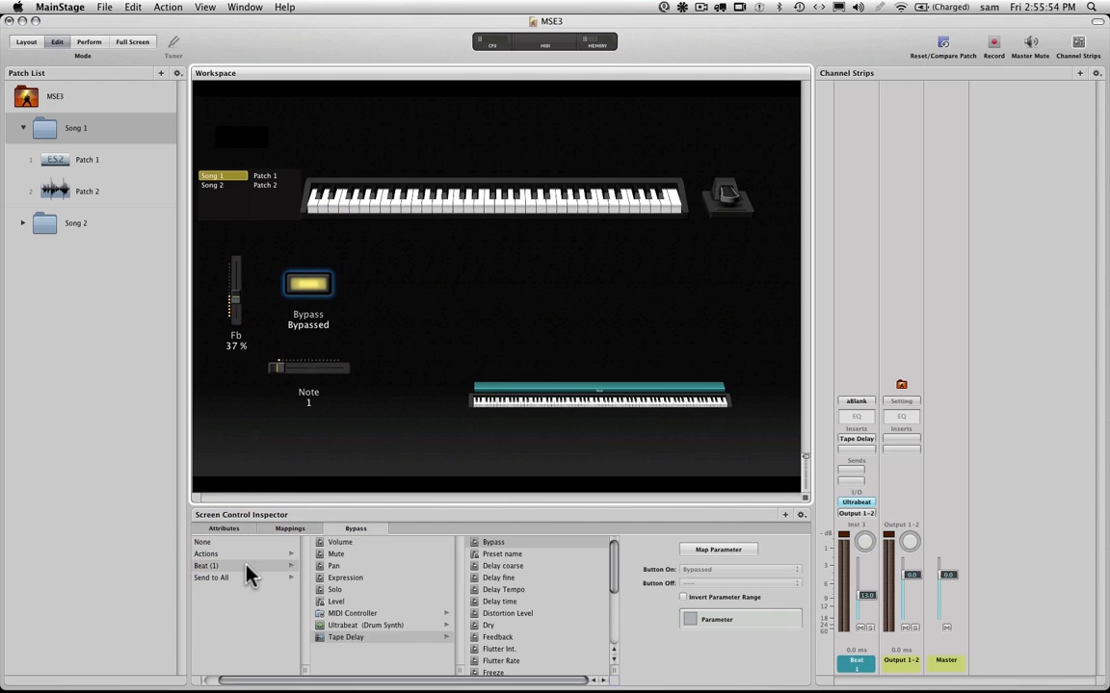
pyautogui.click(351, 626)
pyautogui.moveTo(613, 556)
pyautogui.mouseDown()
pyautogui.moveTo(617, 636)
pyautogui.moveTo(616, 556)
pyautogui.mouseUp()
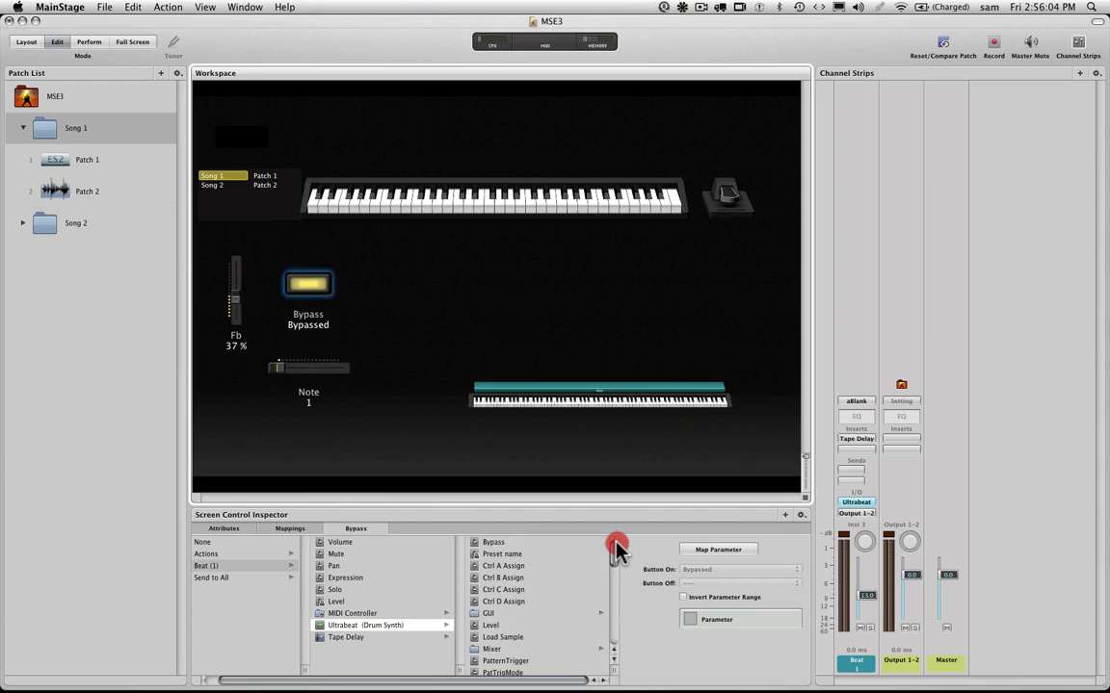
pyautogui.moveTo(616, 547)
pyautogui.mouseDown()
pyautogui.moveTo(616, 575)
pyautogui.moveTo(613, 552)
pyautogui.mouseUp()
pyautogui.click(345, 637)
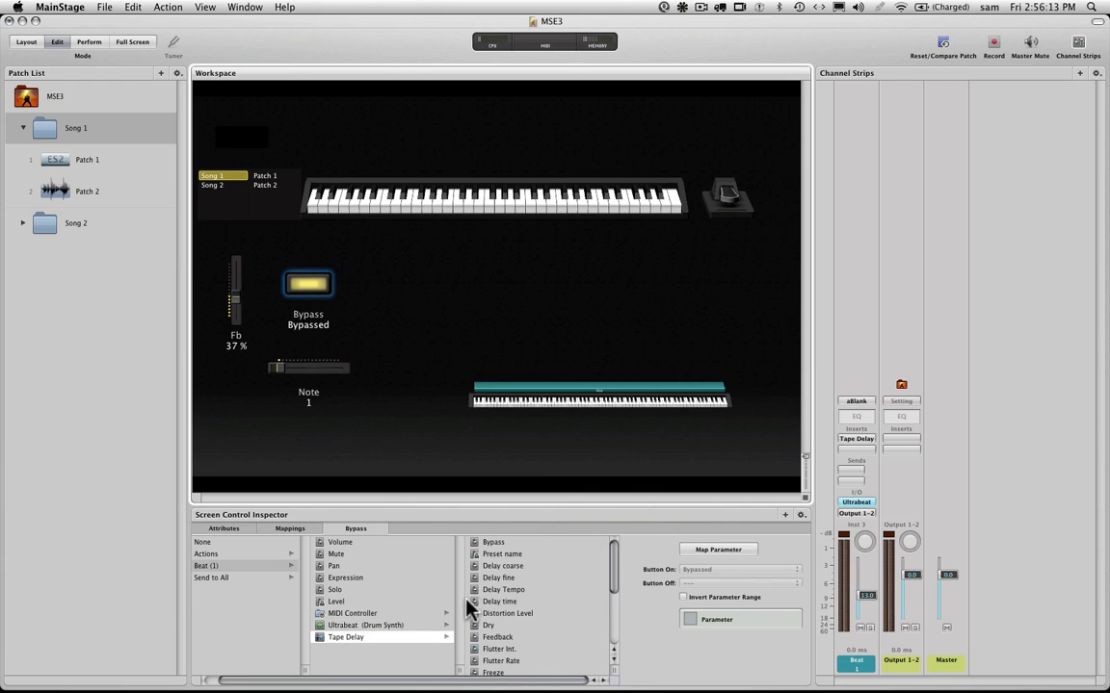
pyautogui.click(493, 545)
pyautogui.click(389, 405)
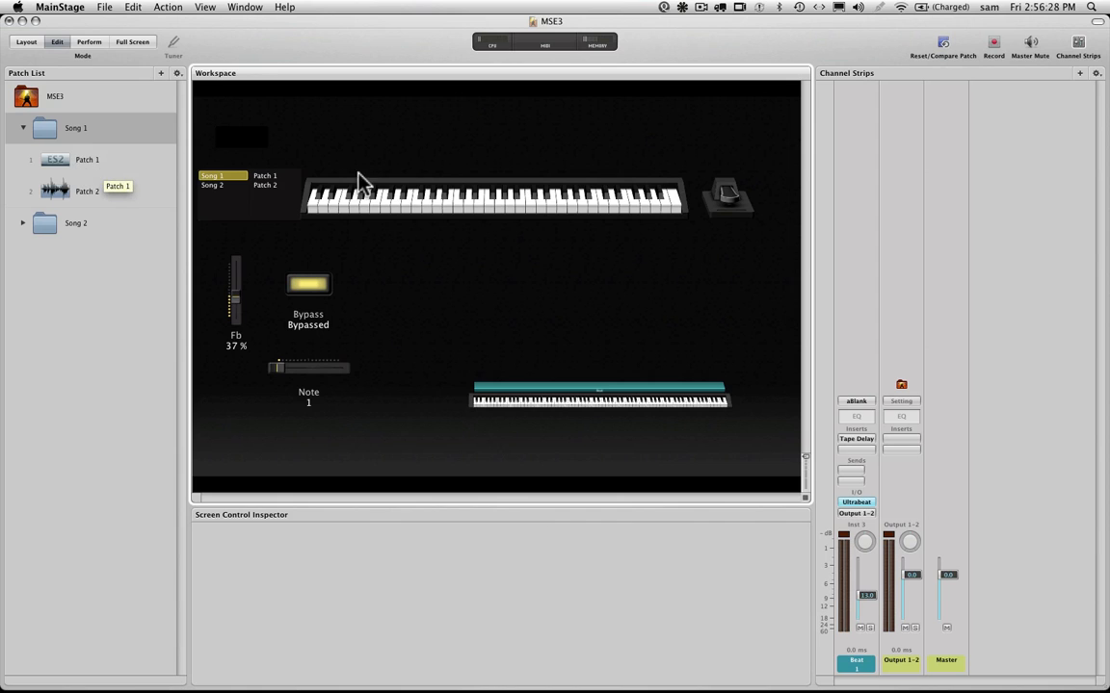
# Select Patch 1, open Loopback on the Keys channel strip, and move its window so the transport controls are accessible
pyautogui.click(79, 160)
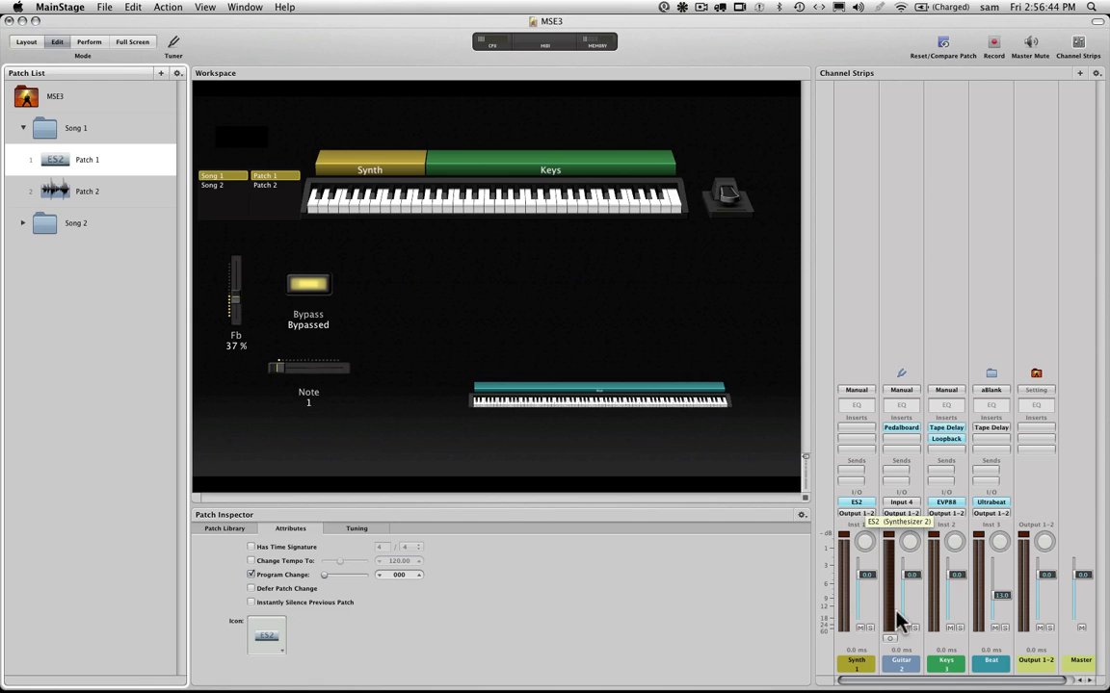
pyautogui.click(940, 441)
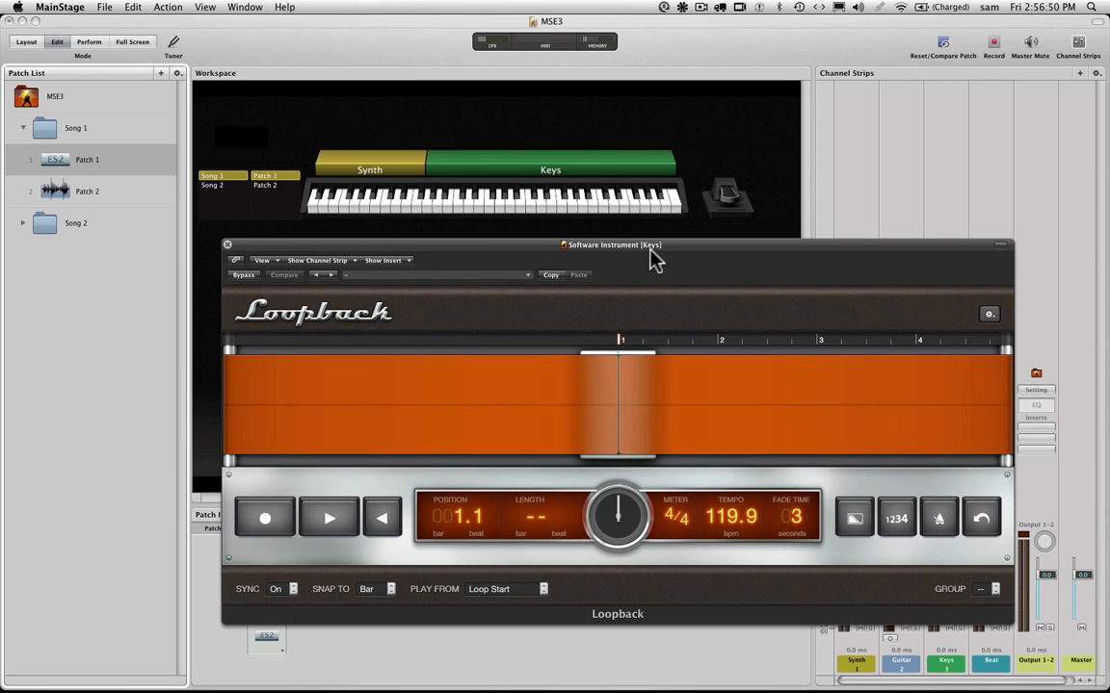
pyautogui.moveTo(665, 255); pyautogui.dragTo(710, 116)
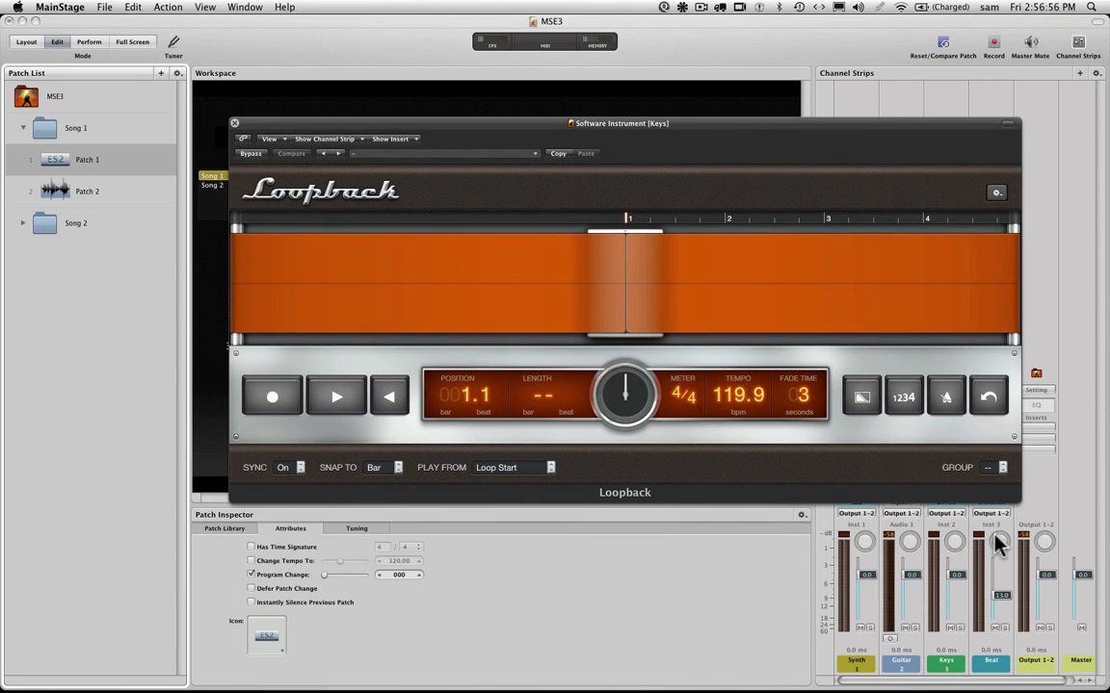
pyautogui.moveTo(649, 131); pyautogui.dragTo(642, 175)
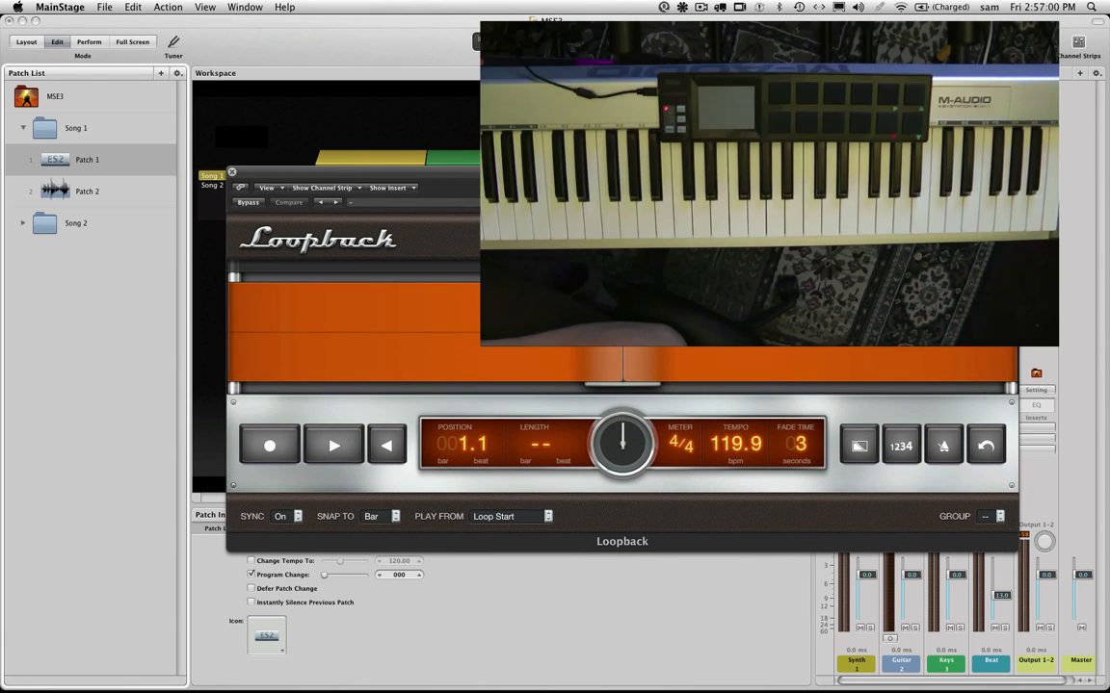
pyautogui.moveTo(643, 175); pyautogui.dragTo(500, 96)
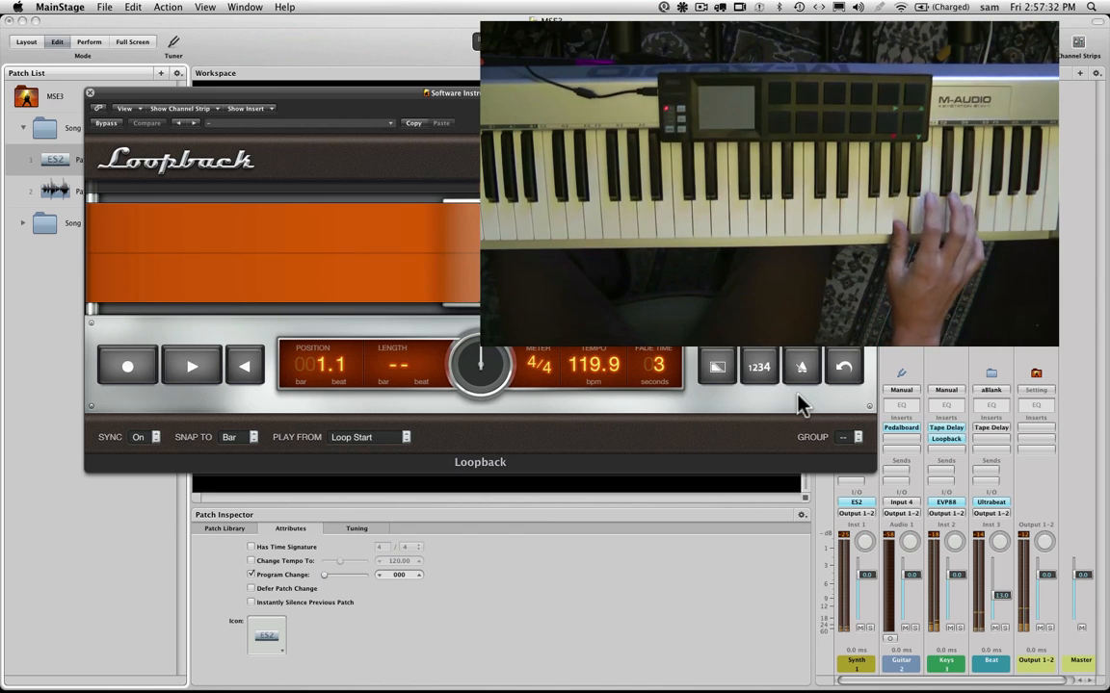
# Record a three-bar Keys loop in Loopback, stop playback, and clear the recording
pyautogui.click(115, 373)
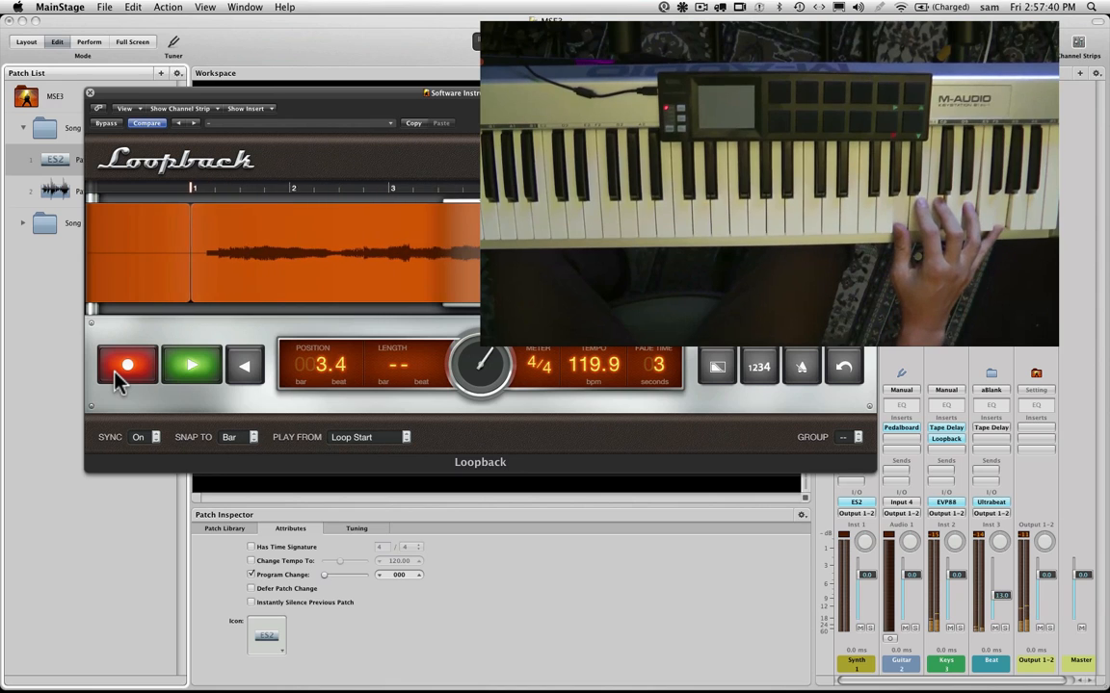
pyautogui.click(115, 374)
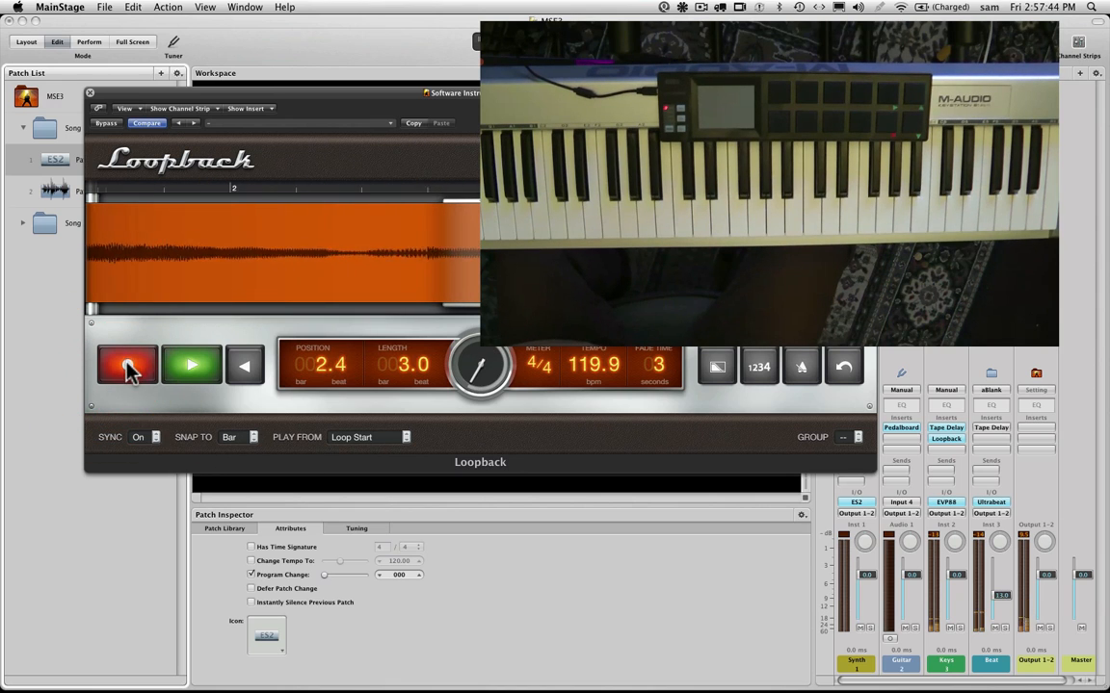
pyautogui.click(128, 369)
pyautogui.click(183, 366)
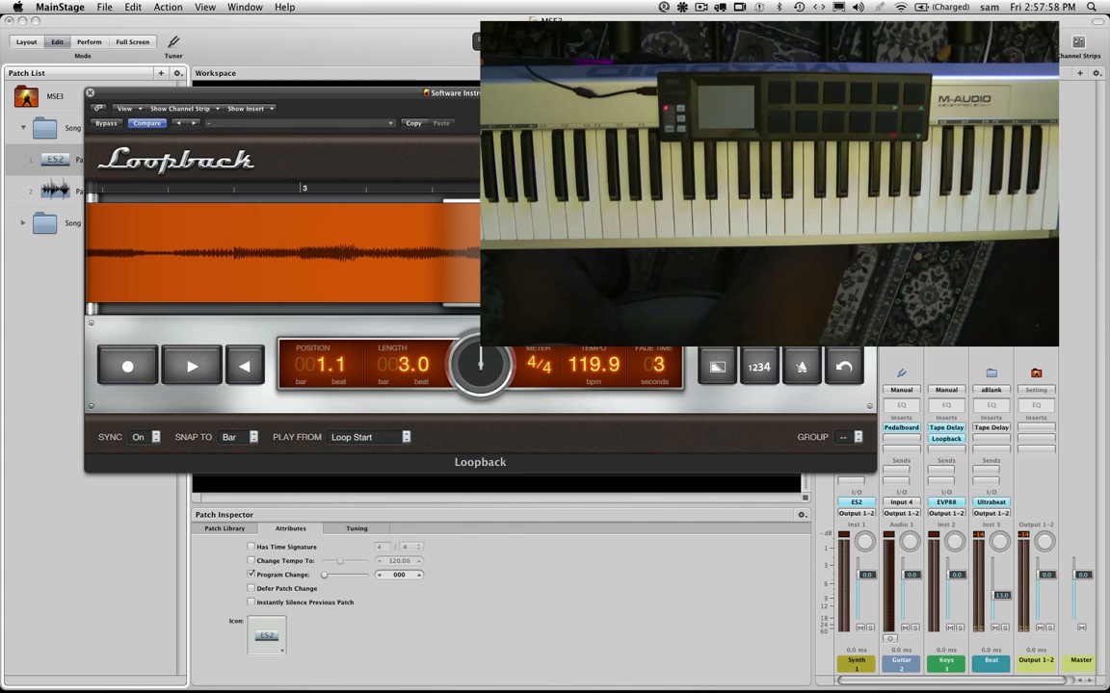
pyautogui.click(717, 368)
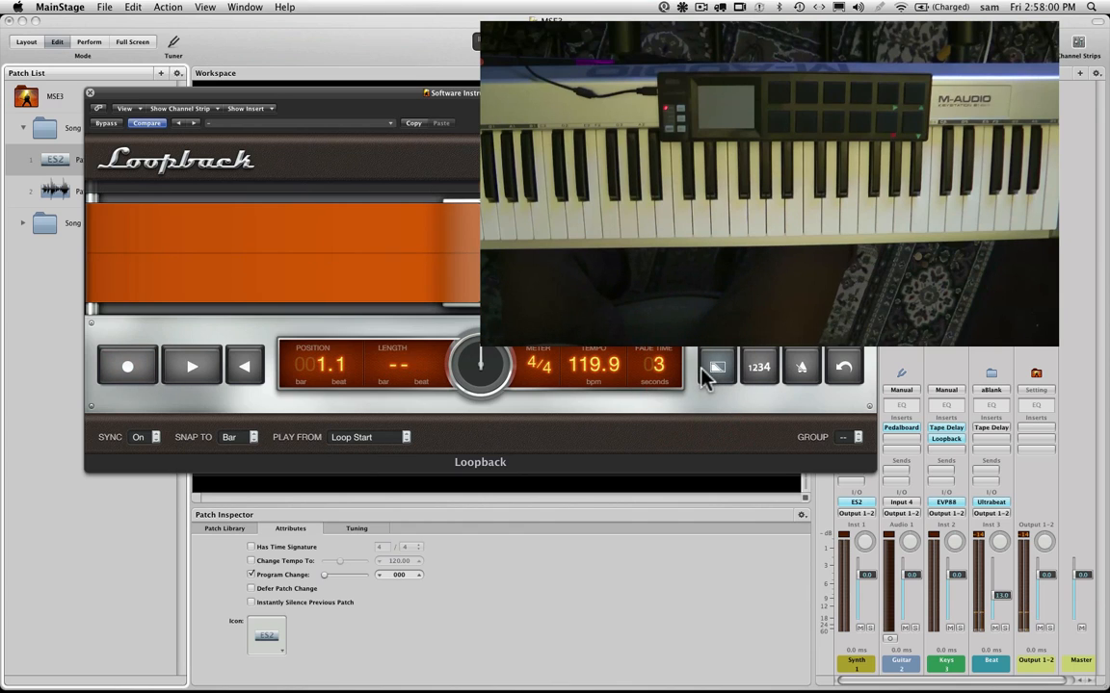
# Record a six-bar Keys loop in Loopback, toggle overdub recording while it plays, and stop playback
pyautogui.click(126, 369)
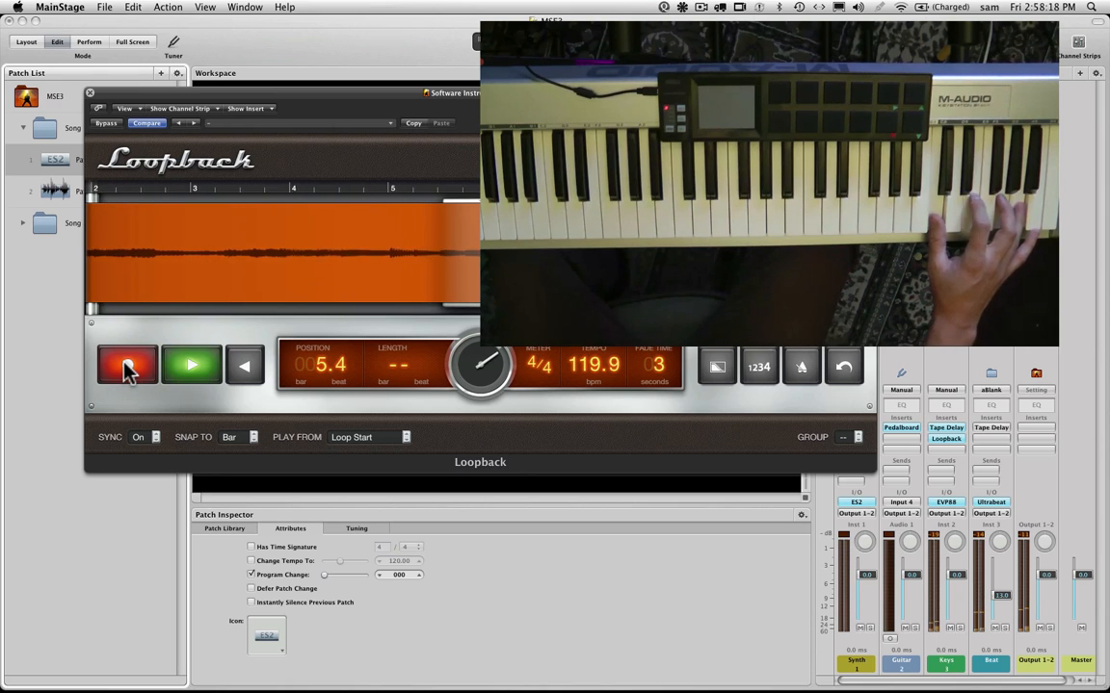
pyautogui.click(126, 366)
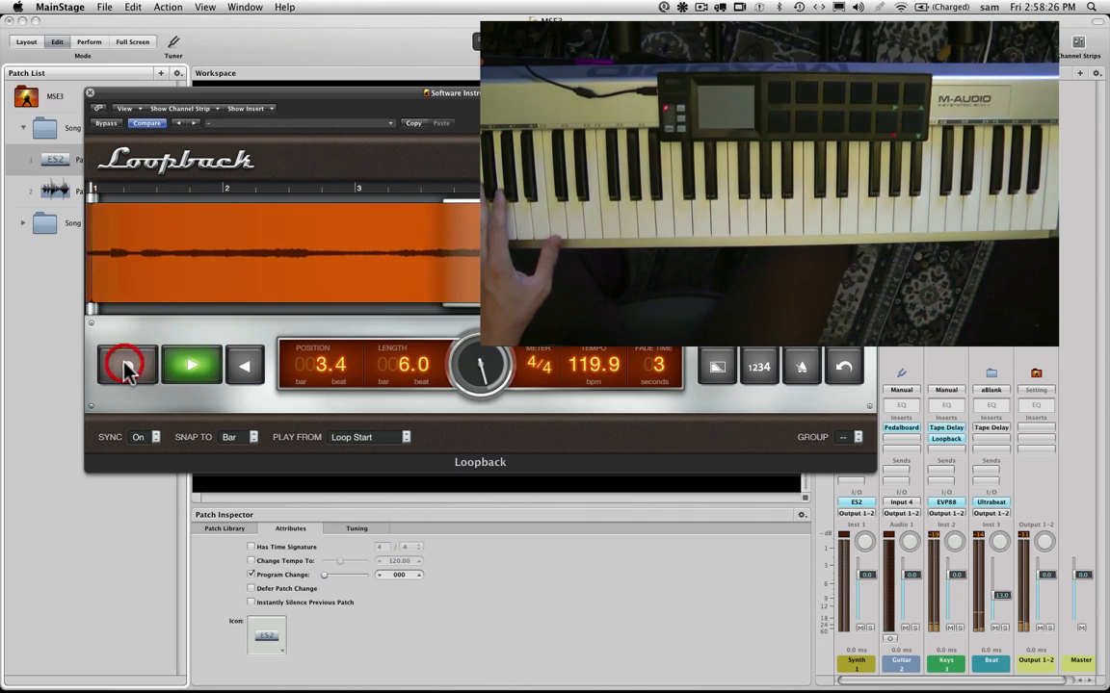
pyautogui.click(126, 366)
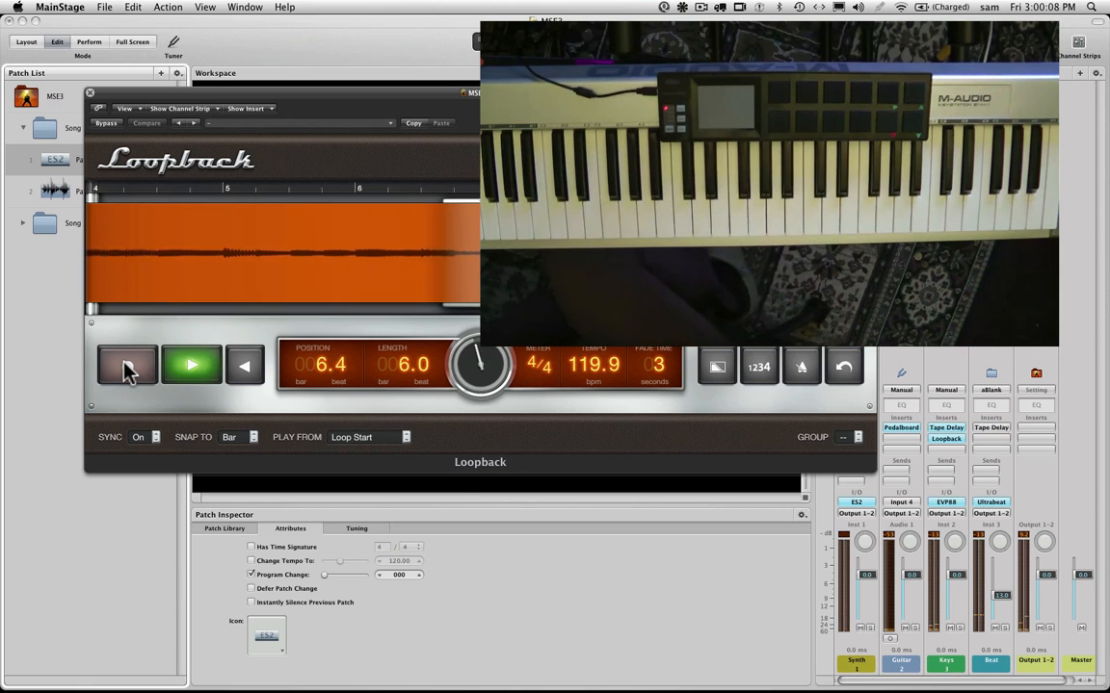
pyautogui.click(128, 368)
pyautogui.click(192, 366)
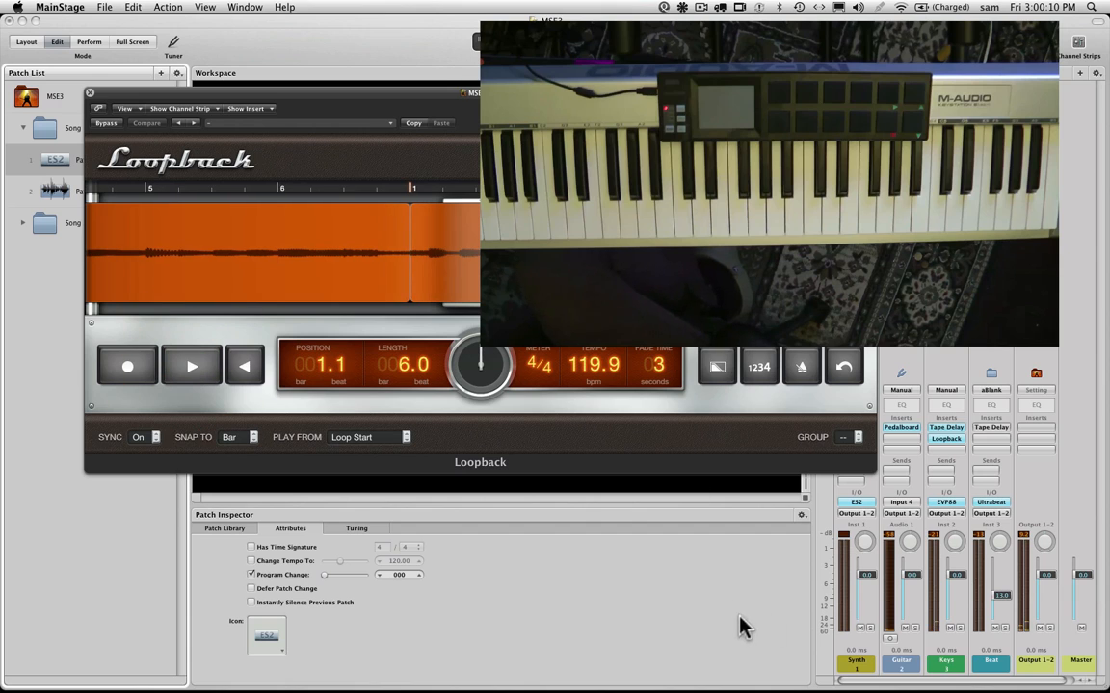
# Mute the Guitar channel strip in Patch 1 and close the Loopback window
pyautogui.click(905, 628)
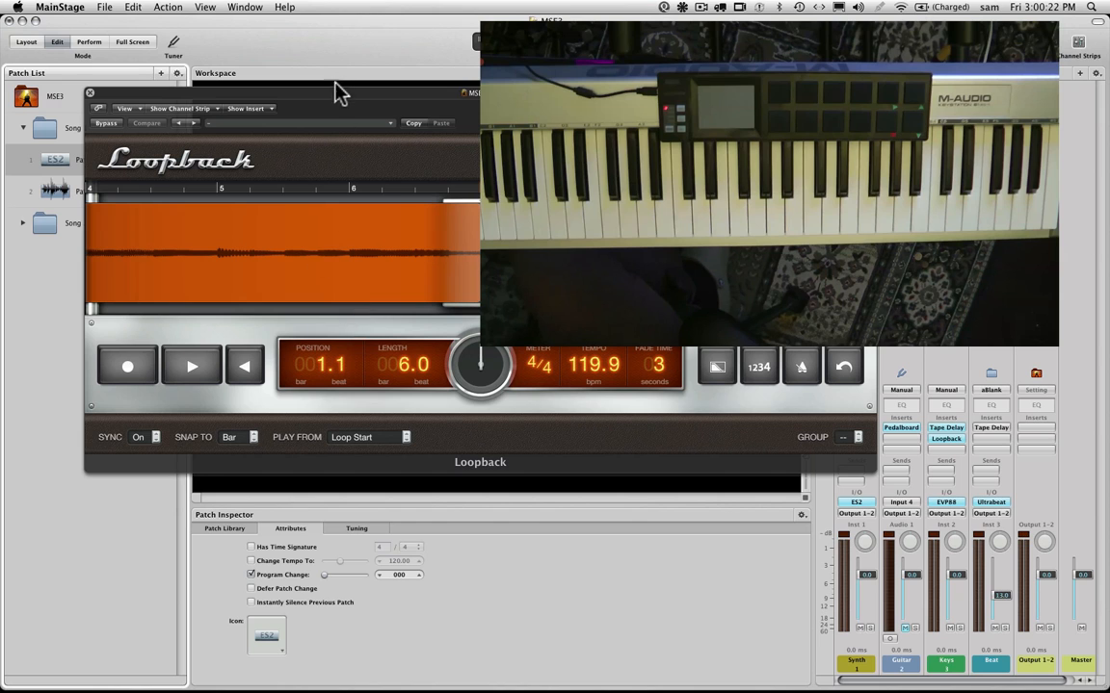
pyautogui.moveTo(339, 91); pyautogui.dragTo(491, 122)
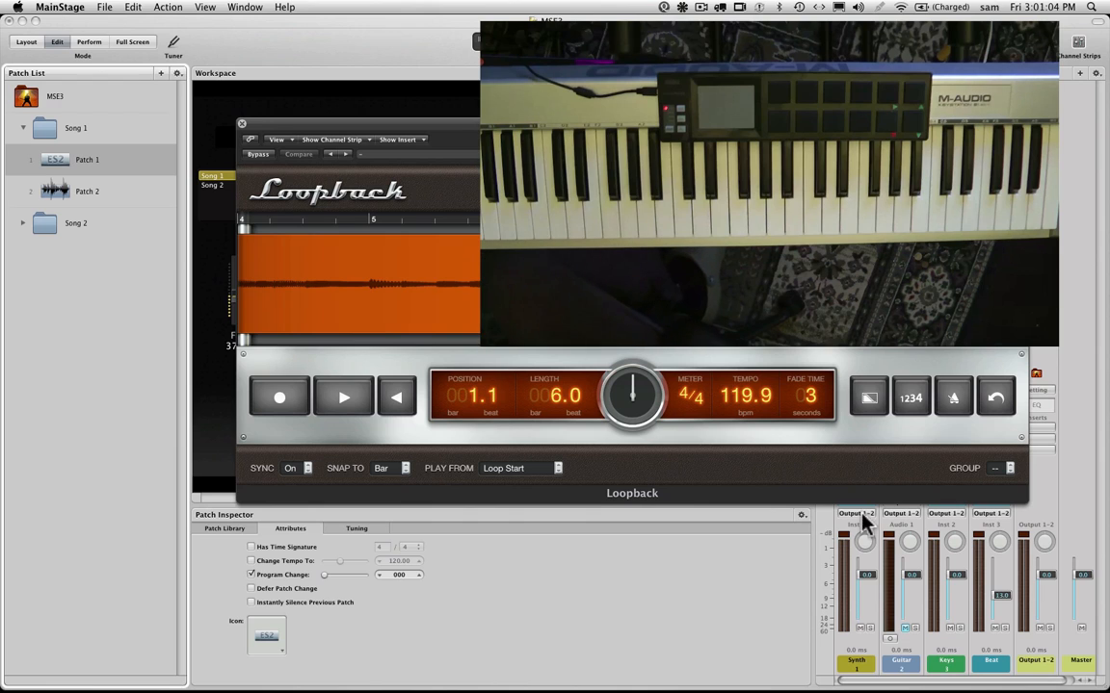
pyautogui.click(903, 632)
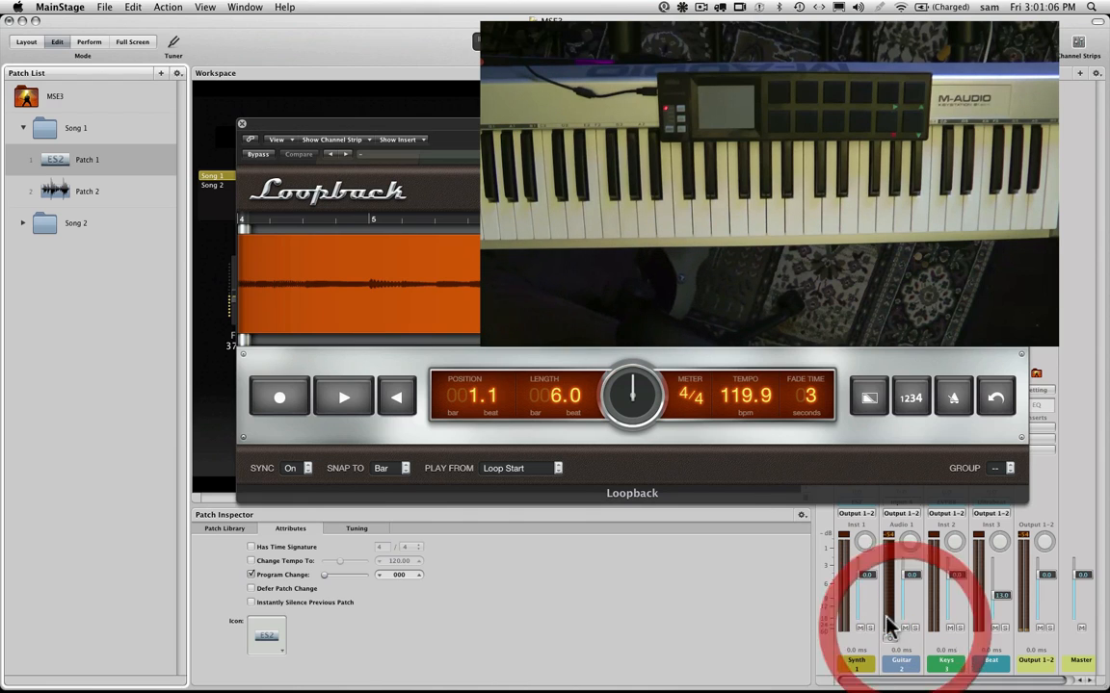
pyautogui.click(903, 628)
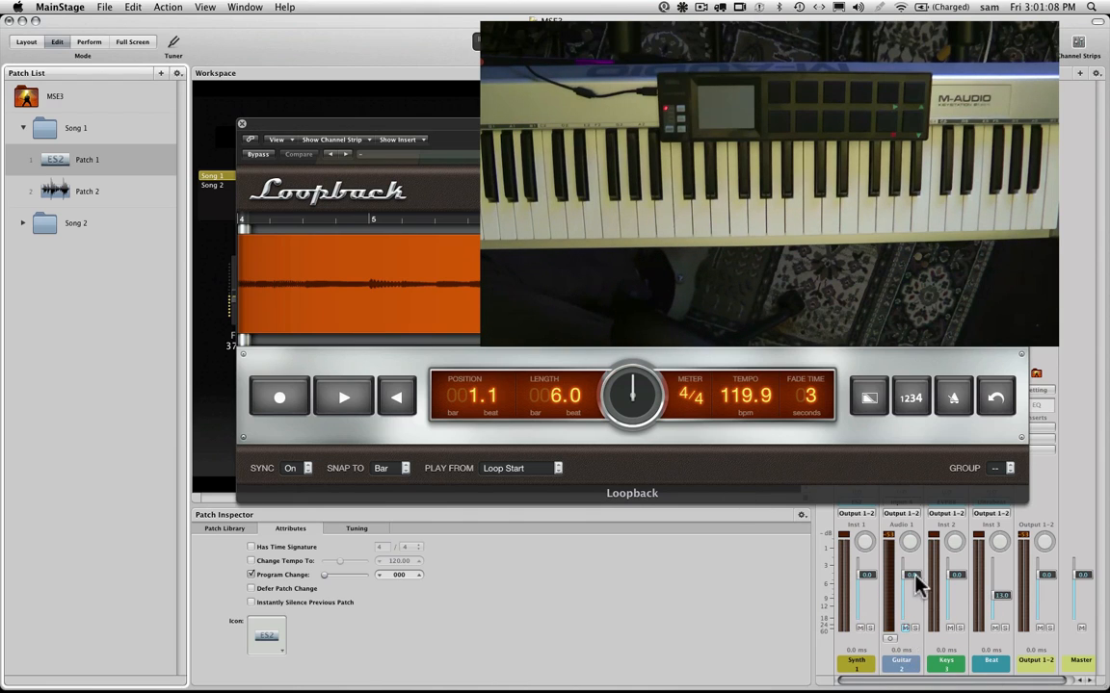
pyautogui.click(242, 127)
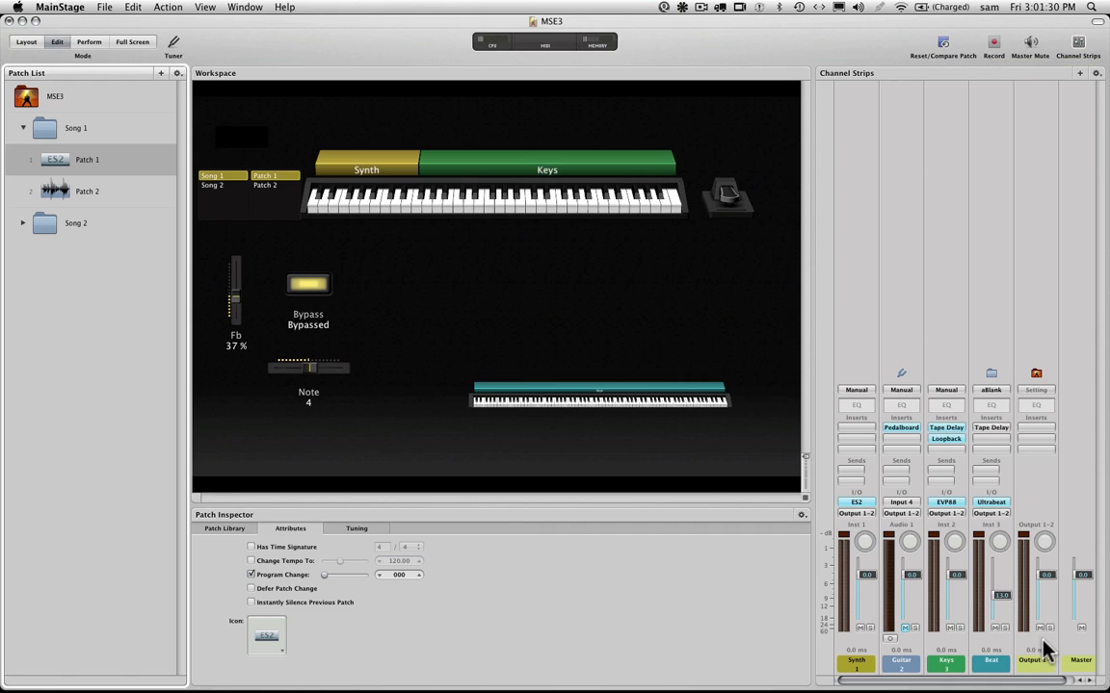
pyautogui.click(993, 44)
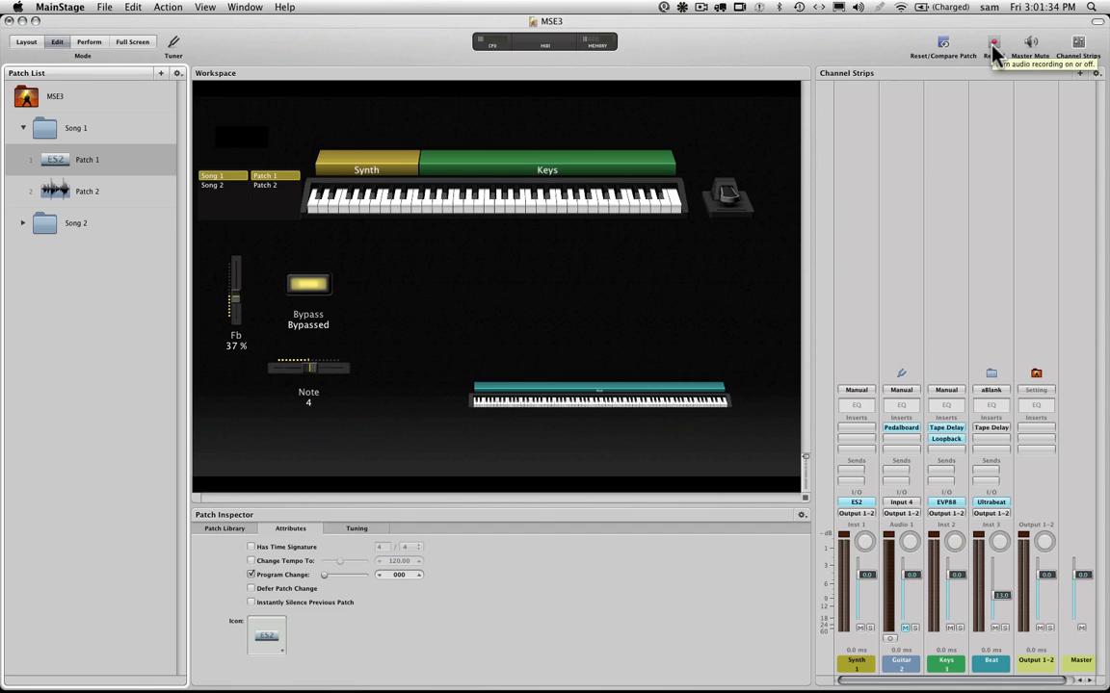